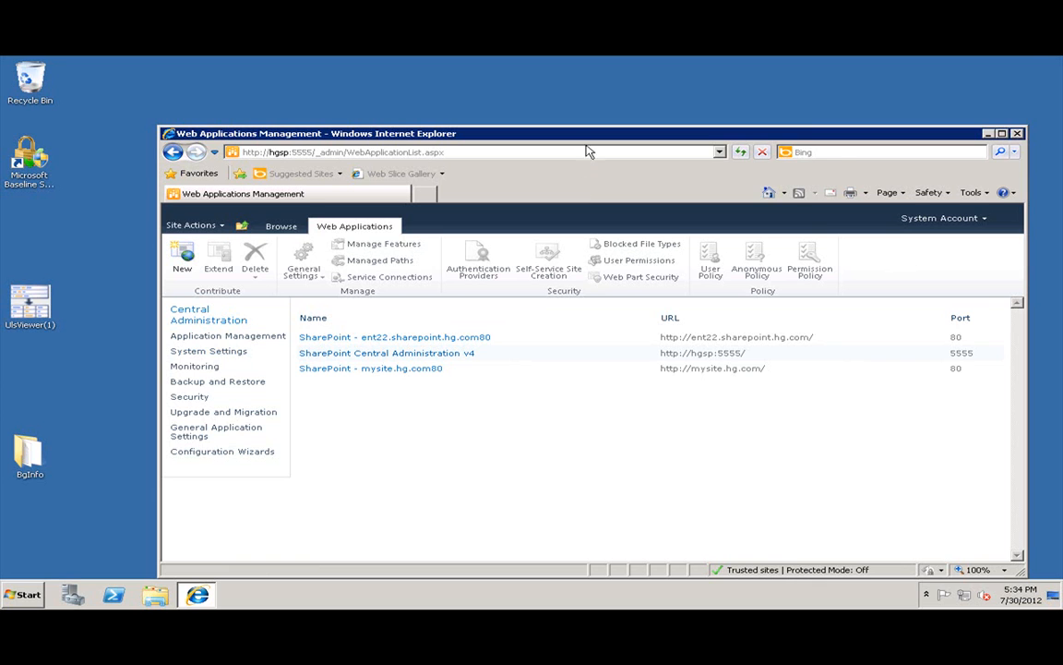
# Maximise the browser and start a new web application from Manage web applications.
pyautogui.doubleClick(528, 132)
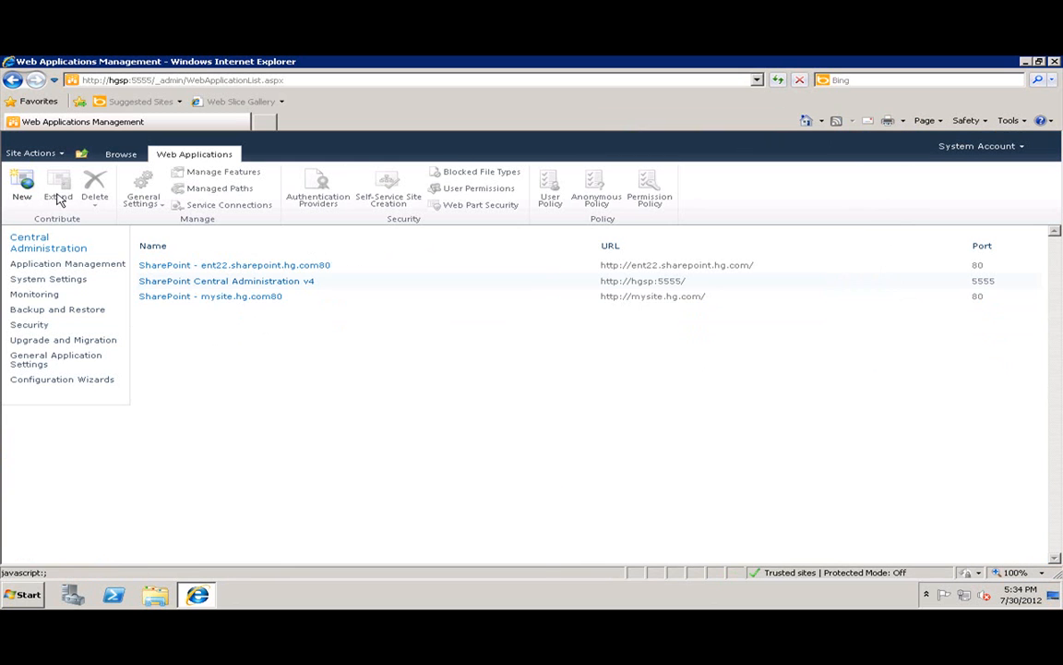
pyautogui.click(41, 242)
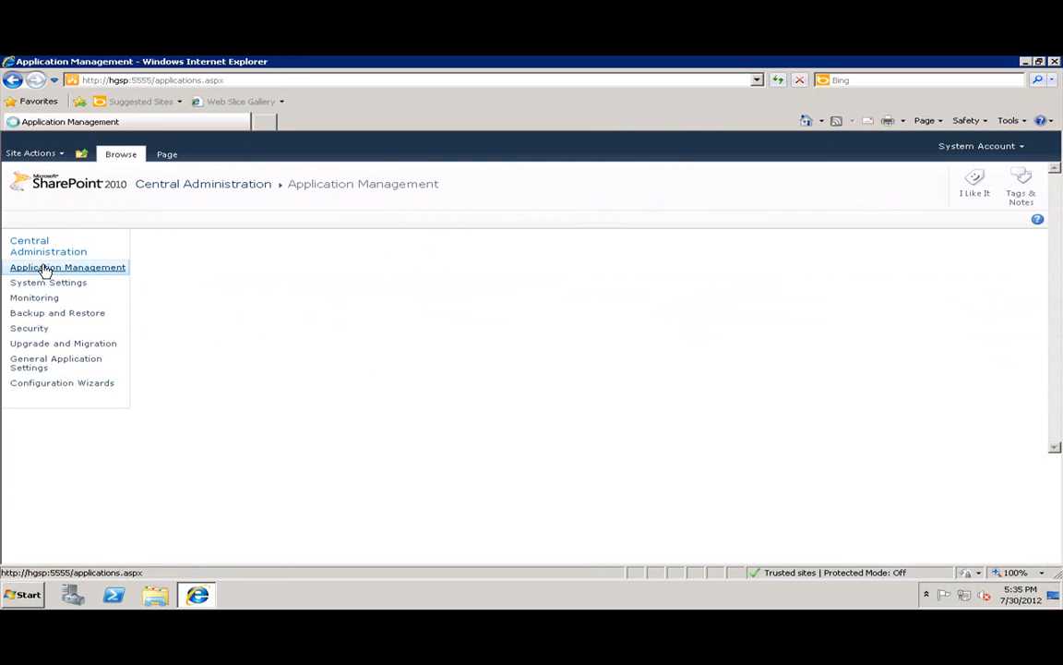
pyautogui.click(237, 258)
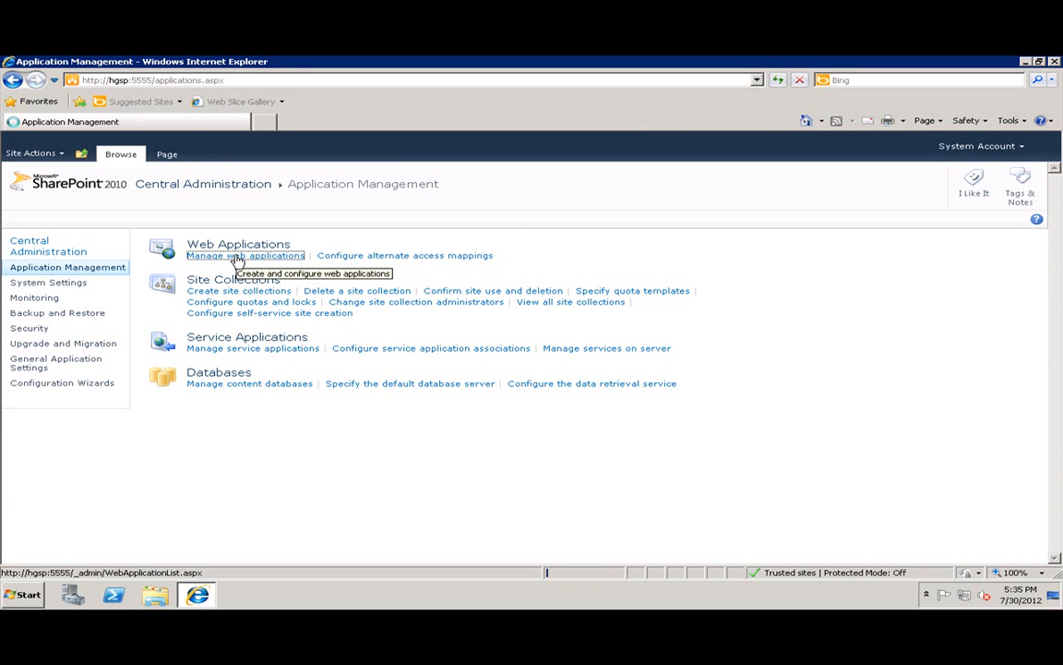
pyautogui.click(24, 190)
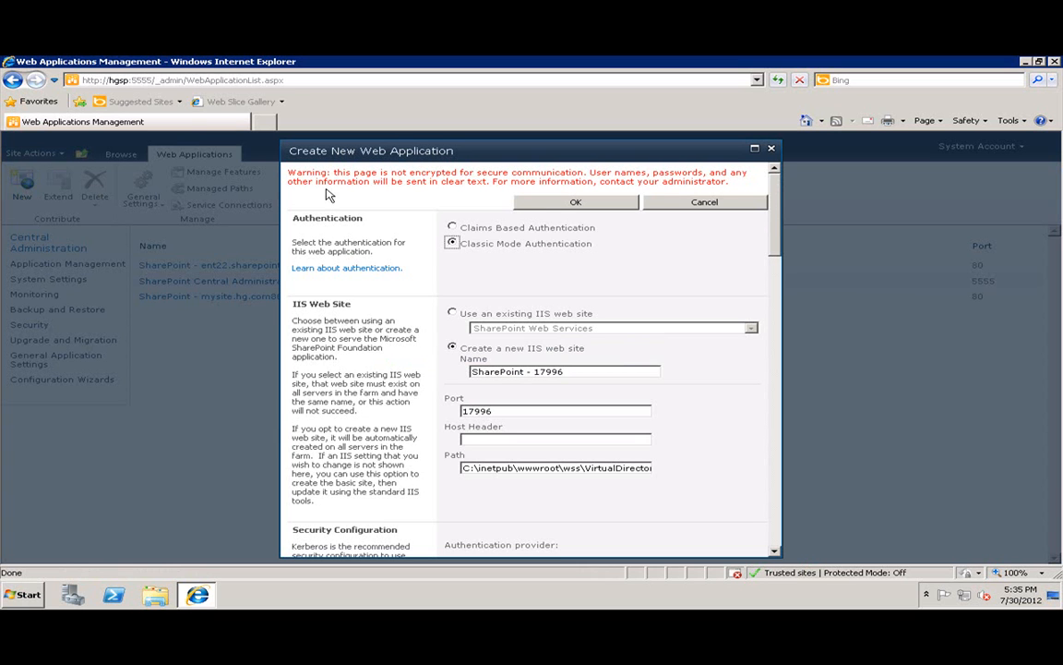
# Switch the new web application to Claims Based authentication, then minimise the remote session.
pyautogui.moveTo(469, 242); pyautogui.dragTo(616, 250)
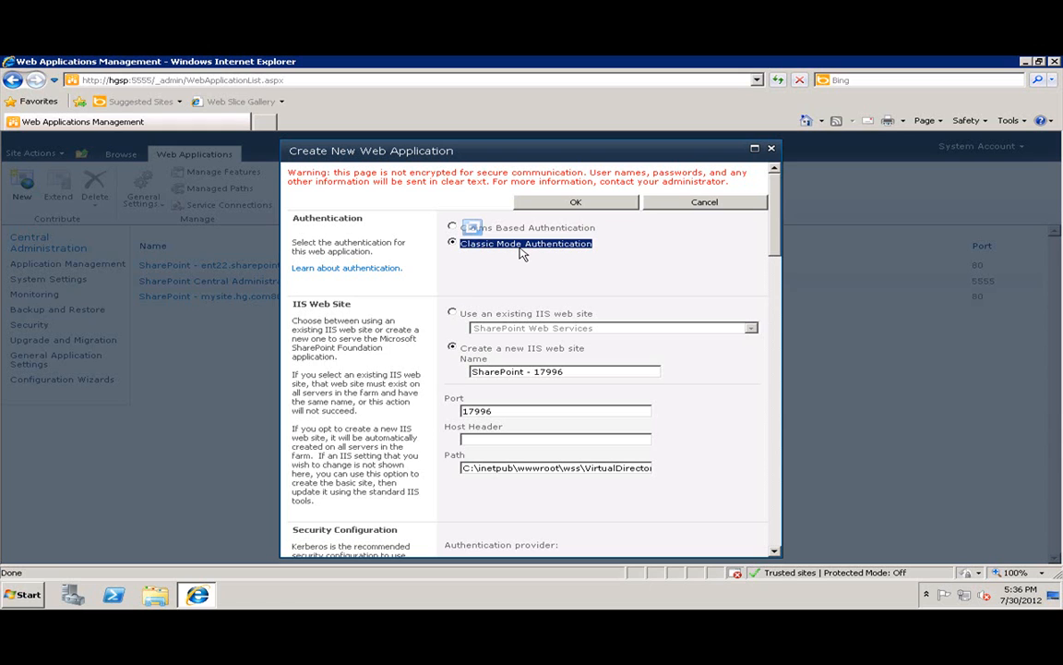
pyautogui.click(452, 227)
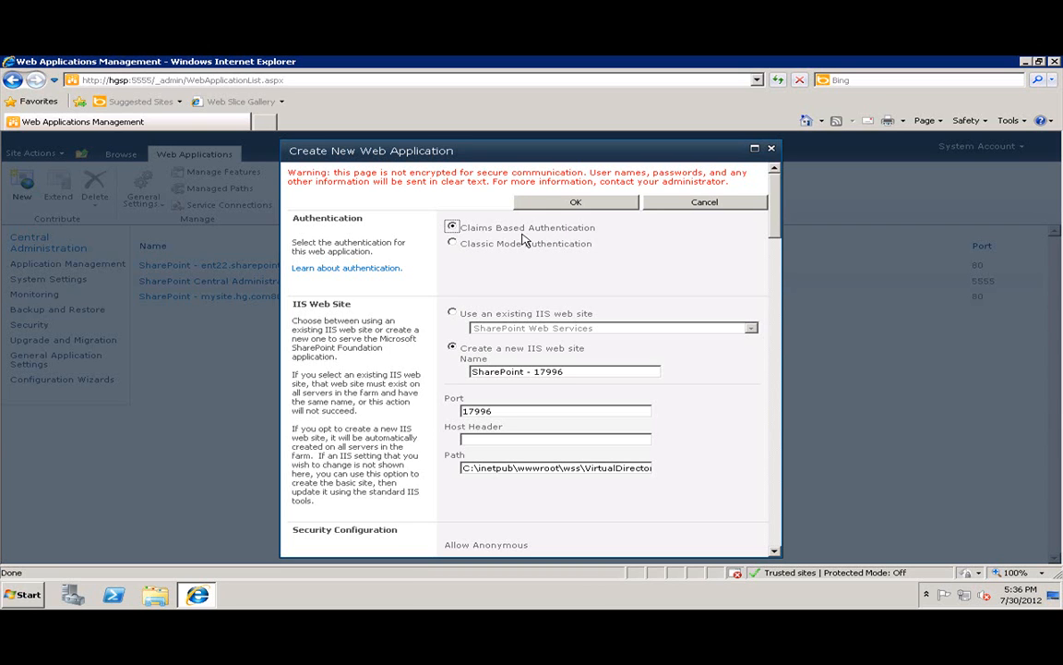
pyautogui.moveTo(596, 228); pyautogui.dragTo(464, 233)
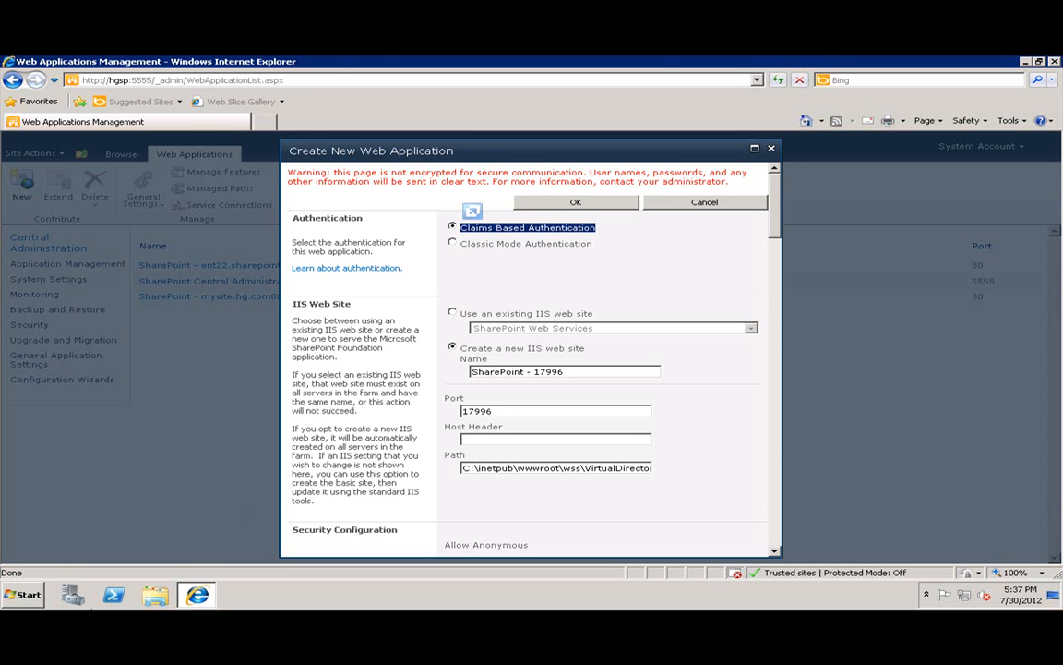
pyautogui.click(664, 57)
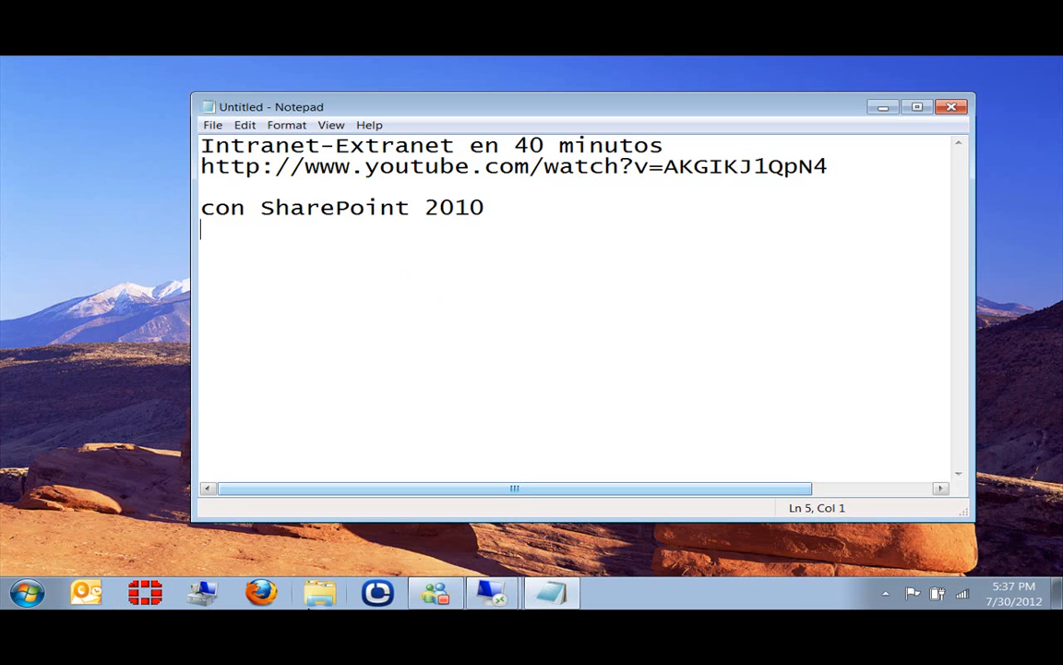
# In the hgdc session, begin a host record named extranet in hg.com, then cancel it.
pyautogui.moveTo(467, 626)
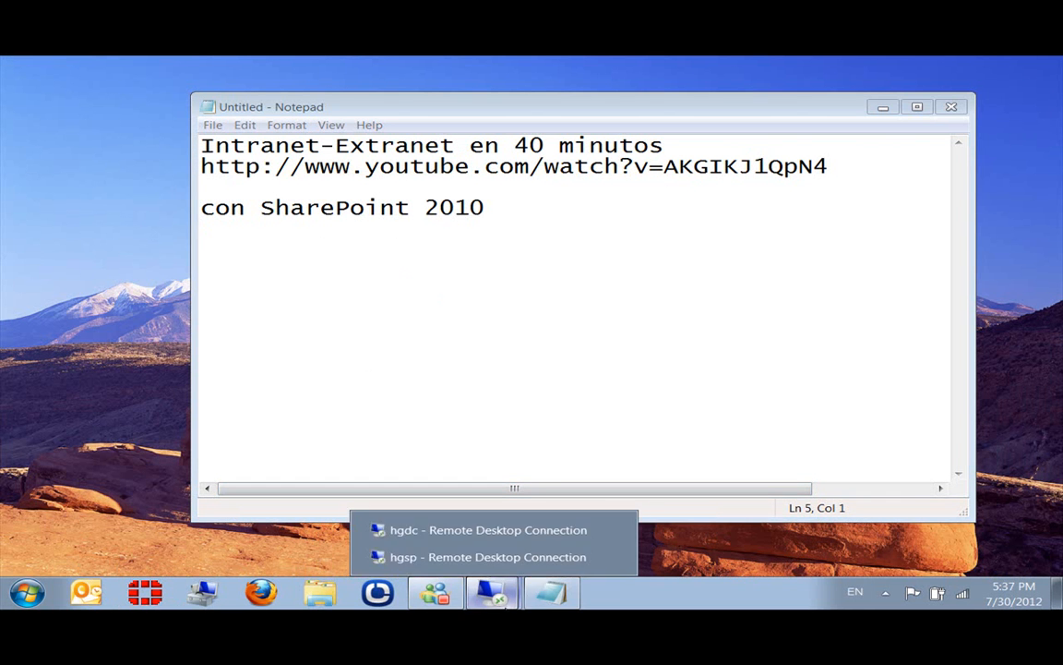
pyautogui.click(423, 532)
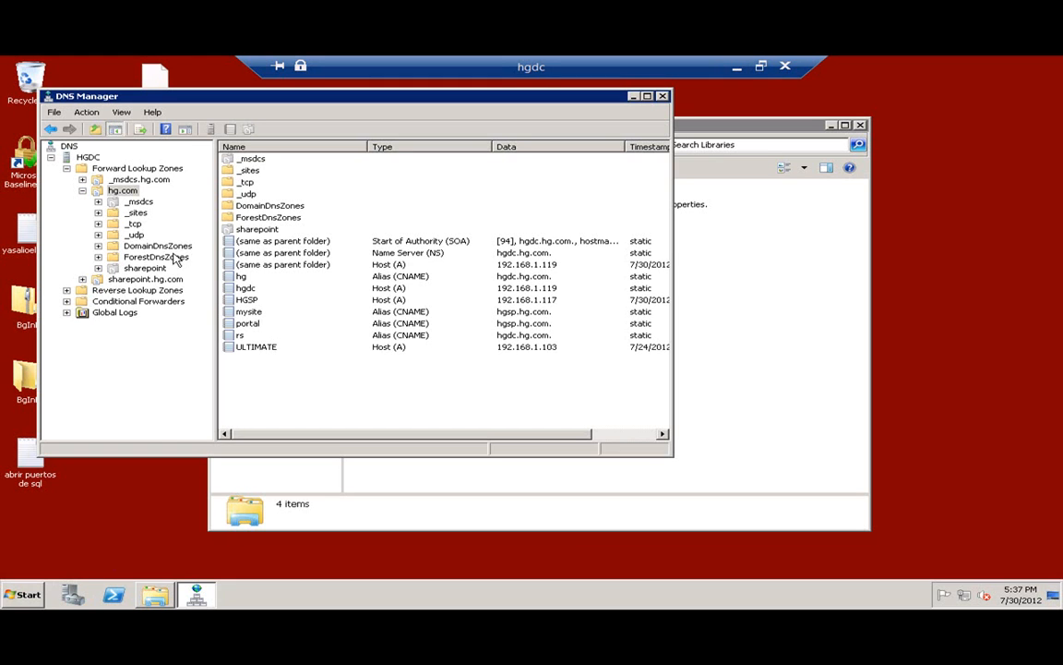
pyautogui.rightClick(116, 191)
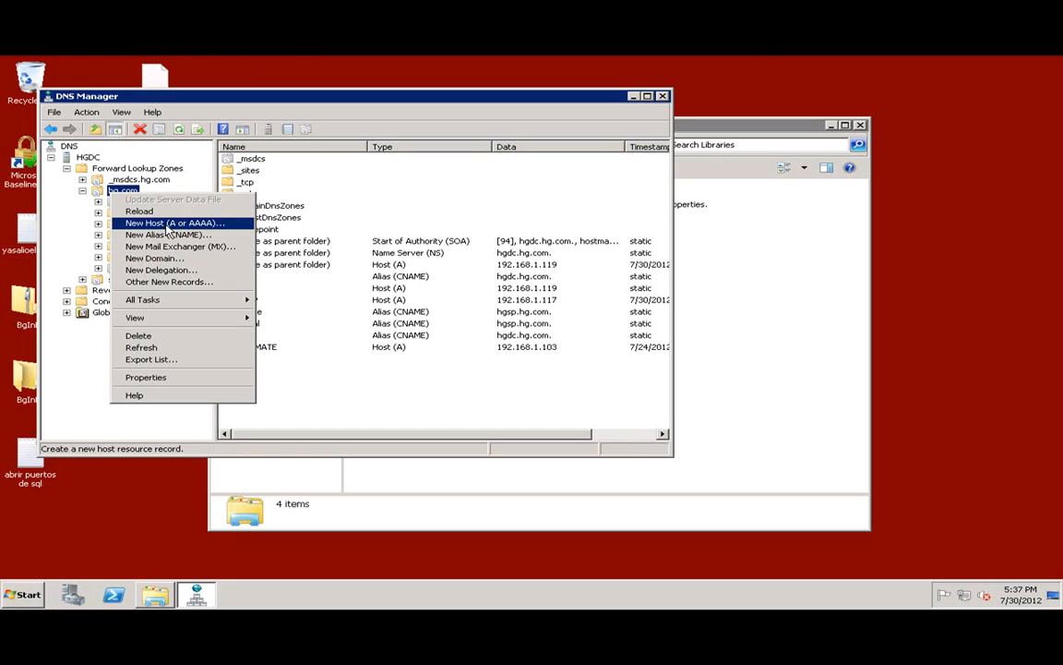
pyautogui.click(157, 222)
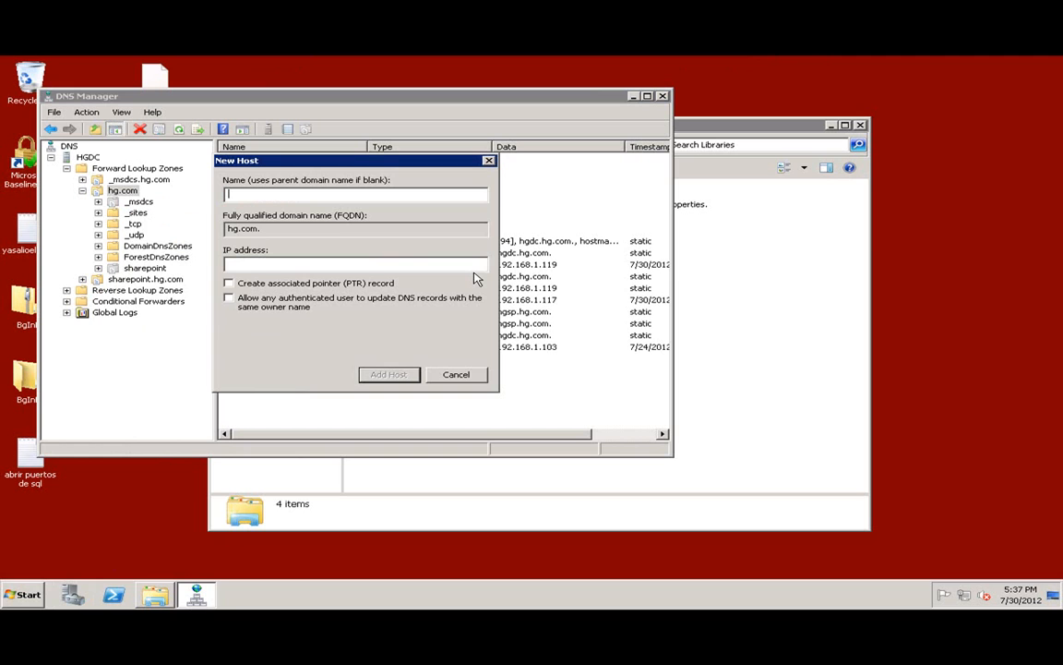
pyautogui.write('extranet')
pyautogui.press('Tab')
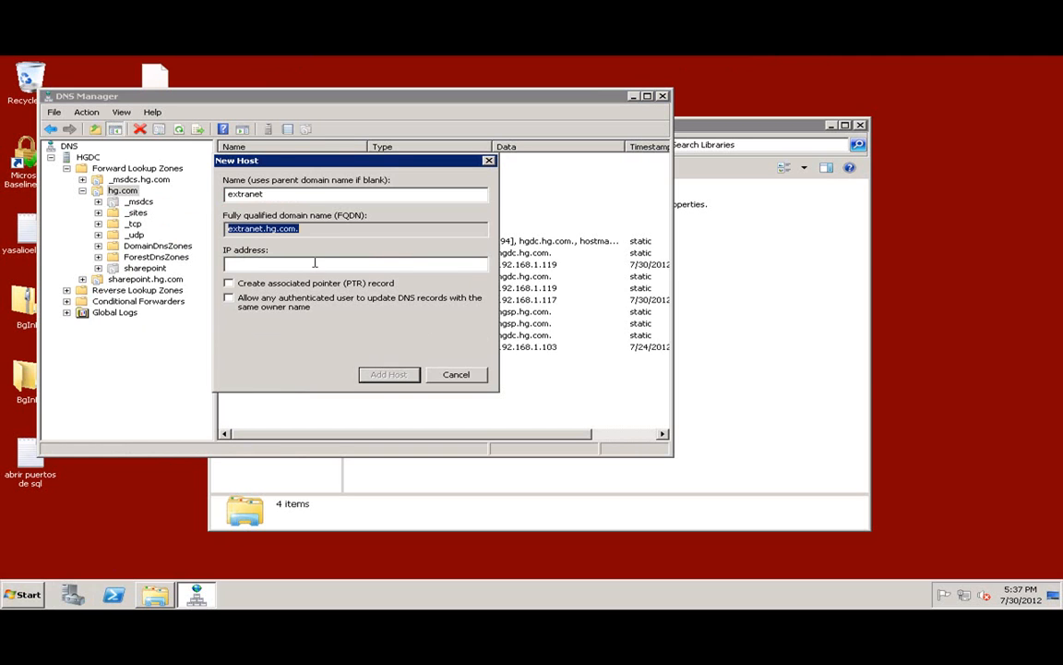
pyautogui.press('Escape')
# Start a new alias (CNAME) record named extranet in the hg.com zone.
pyautogui.rightClick(115, 190)
pyautogui.click(184, 227)
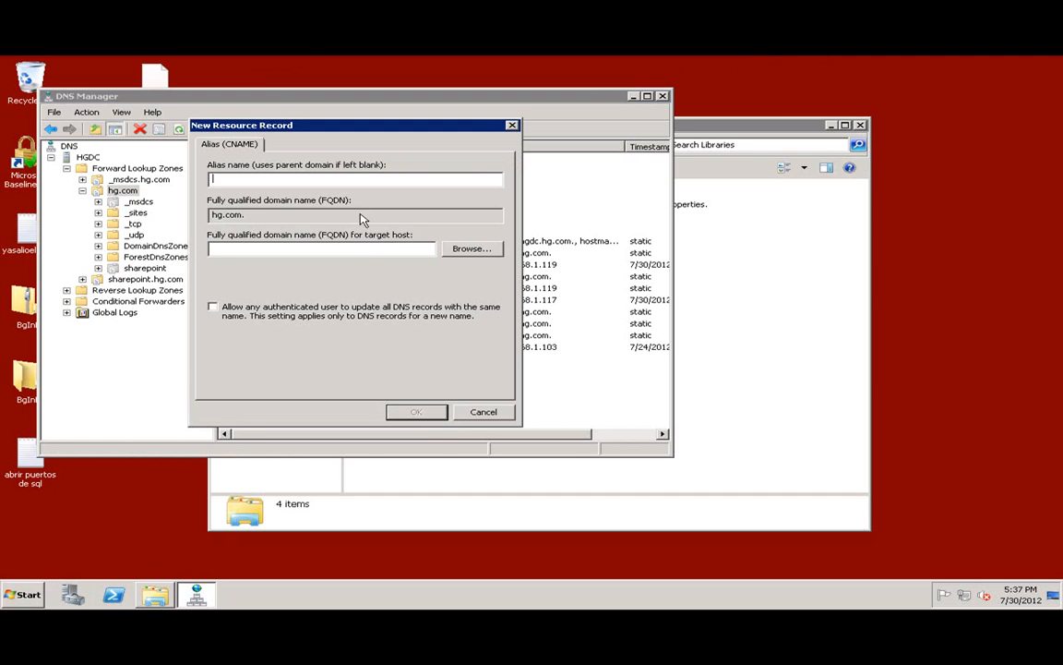
pyautogui.write('extranet')
pyautogui.press('Tab')
pyautogui.click(472, 250)
# Point the extranet alias at HGSP.hg.com and create the record.
pyautogui.doubleClick(237, 228)
pyautogui.doubleClick(238, 229)
pyautogui.doubleClick(245, 241)
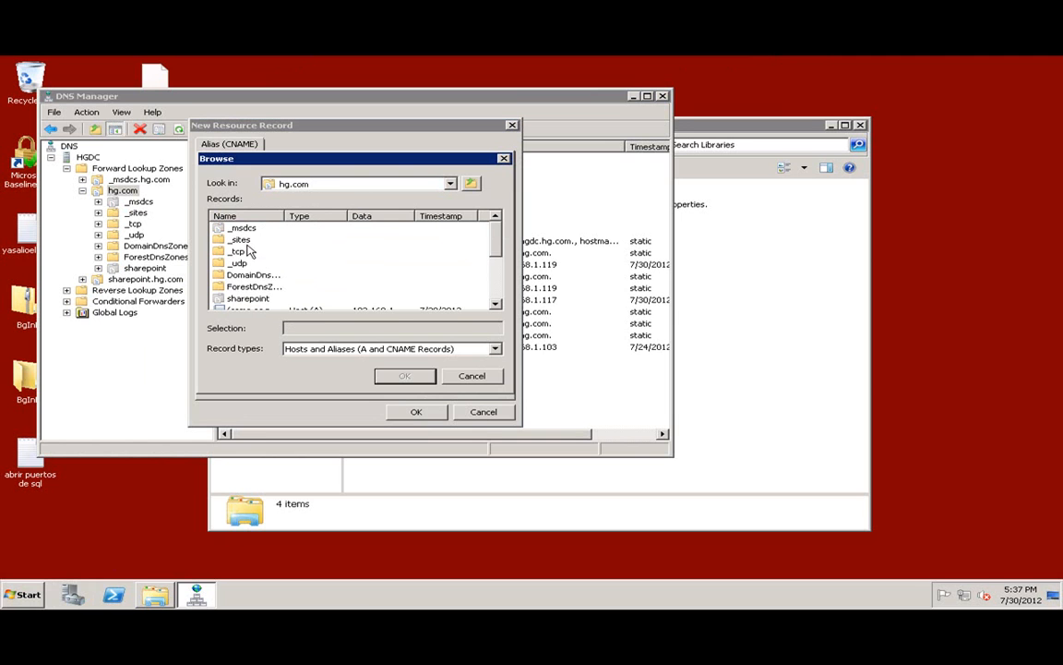
pyautogui.scroll(-2, 267, 284)
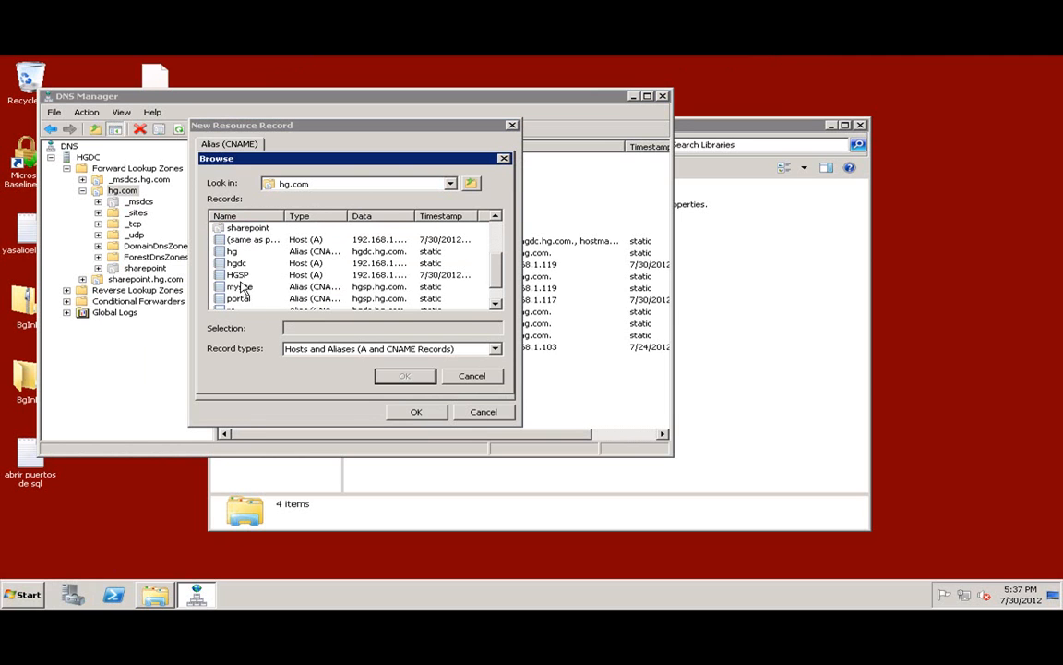
pyautogui.click(231, 273)
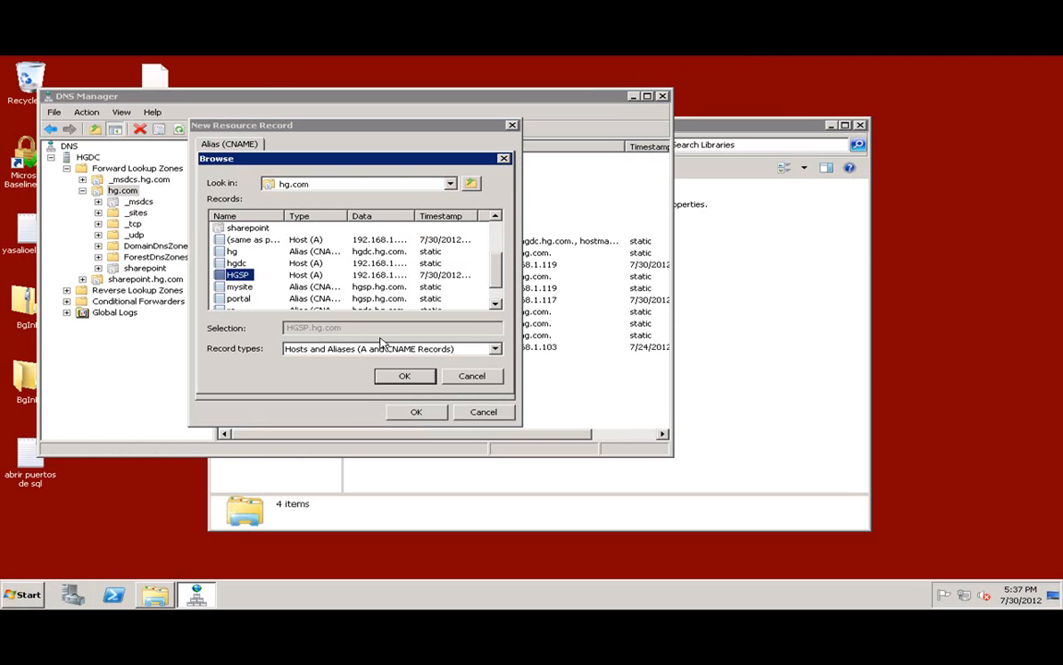
pyautogui.click(414, 378)
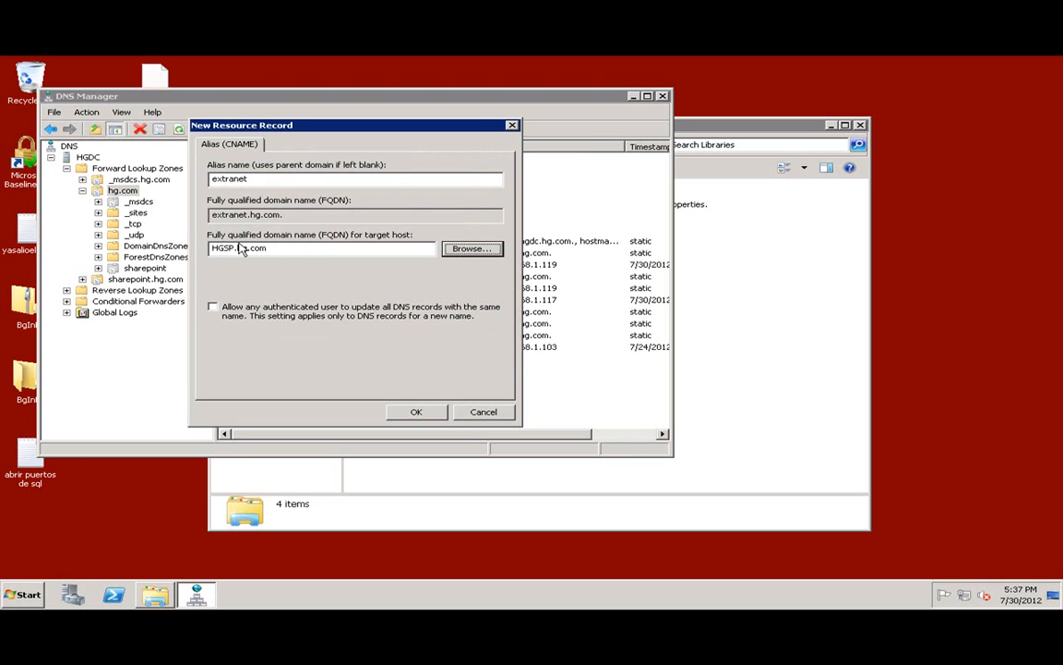
pyautogui.click(414, 412)
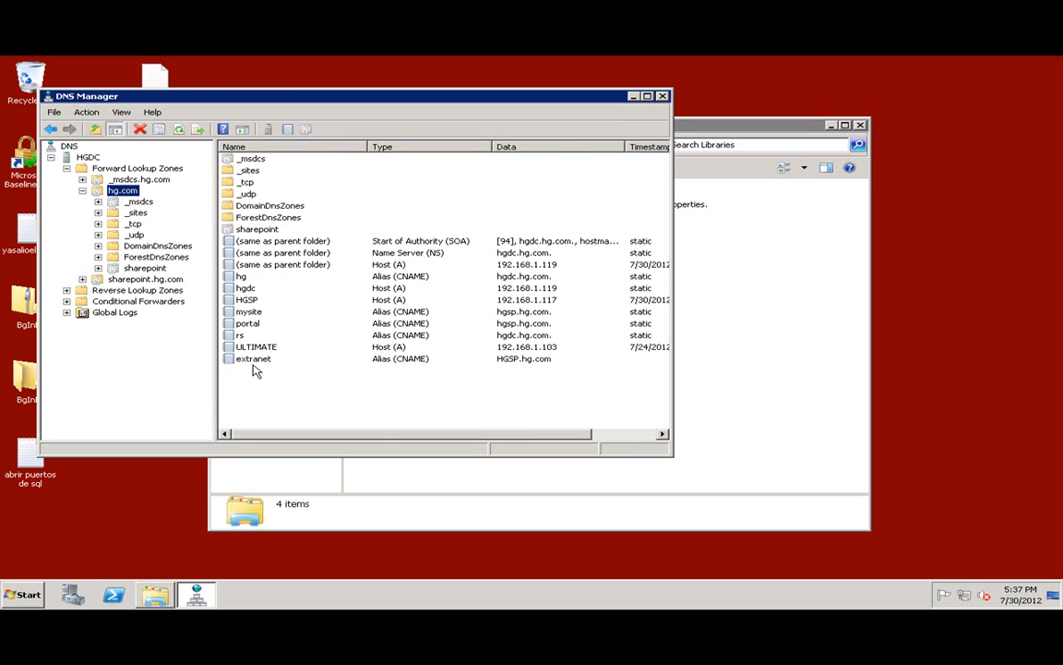
pyautogui.click(24, 594)
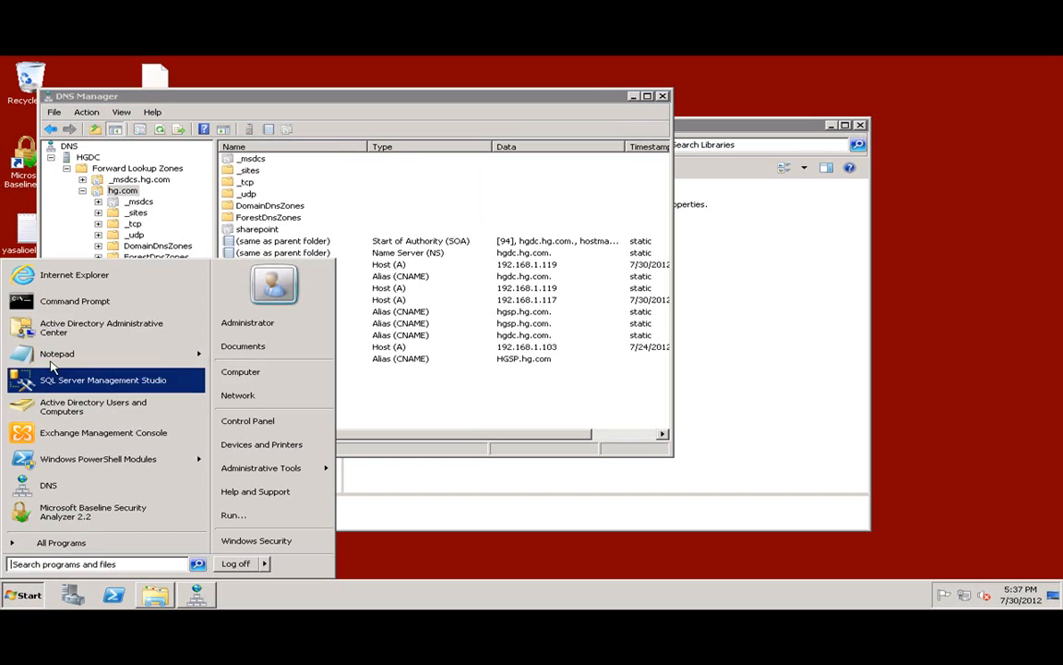
# Ping extranet from a Command Prompt to confirm it resolves to 192.168.1.117.
pyautogui.click(78, 309)
pyautogui.write('ping extranet')
pyautogui.press('Return')
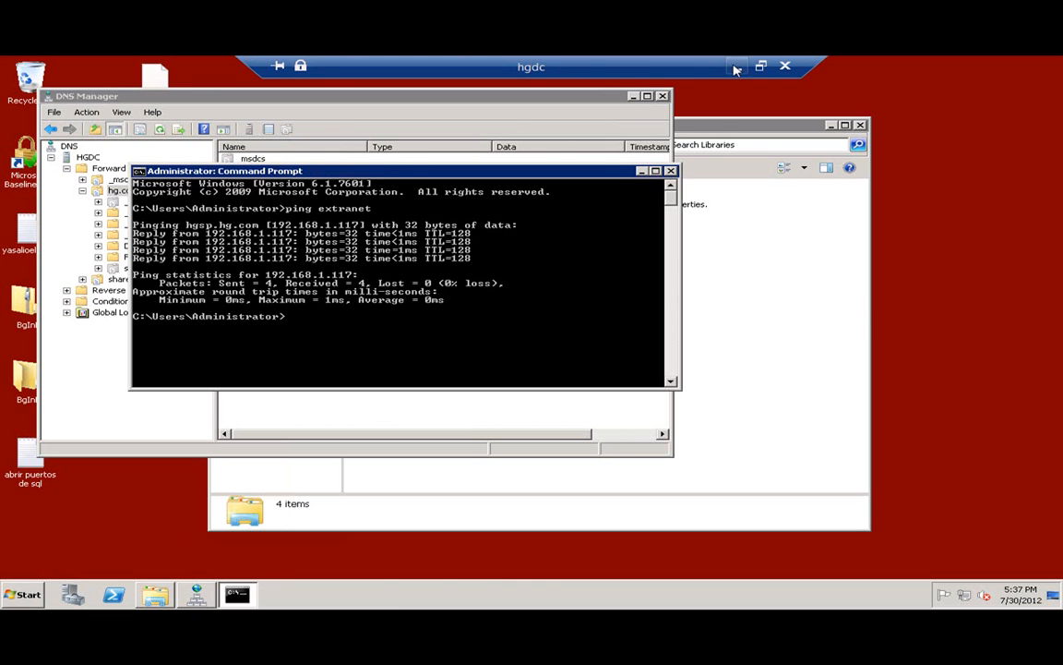
# Minimise the domain controller session and return to the SharePoint server session.
pyautogui.click(737, 55)
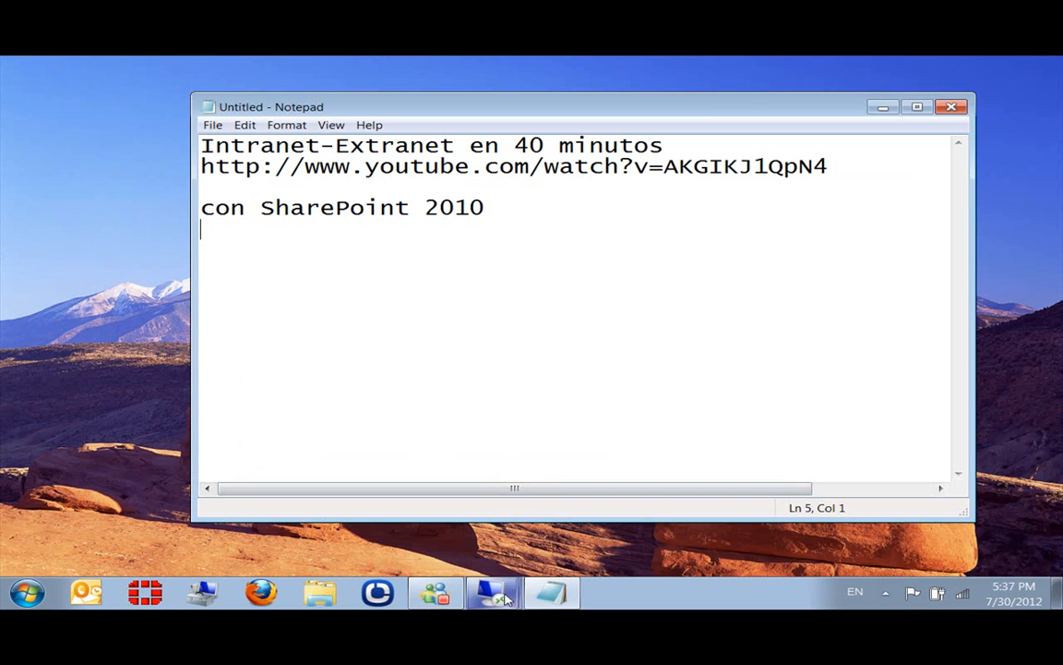
pyautogui.moveTo(492, 592)
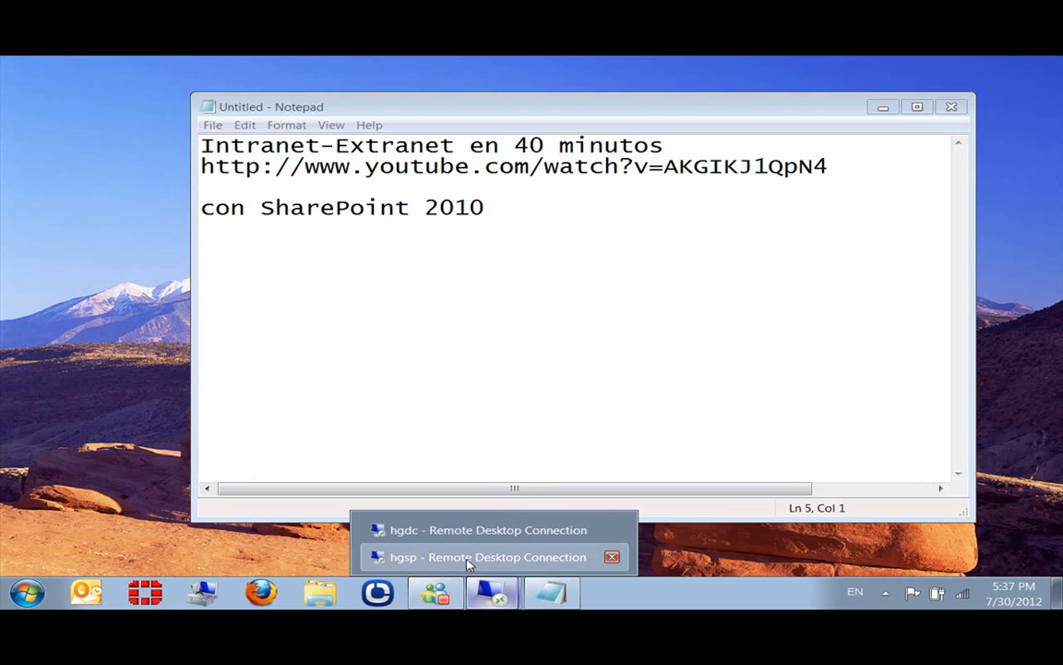
pyautogui.click(468, 559)
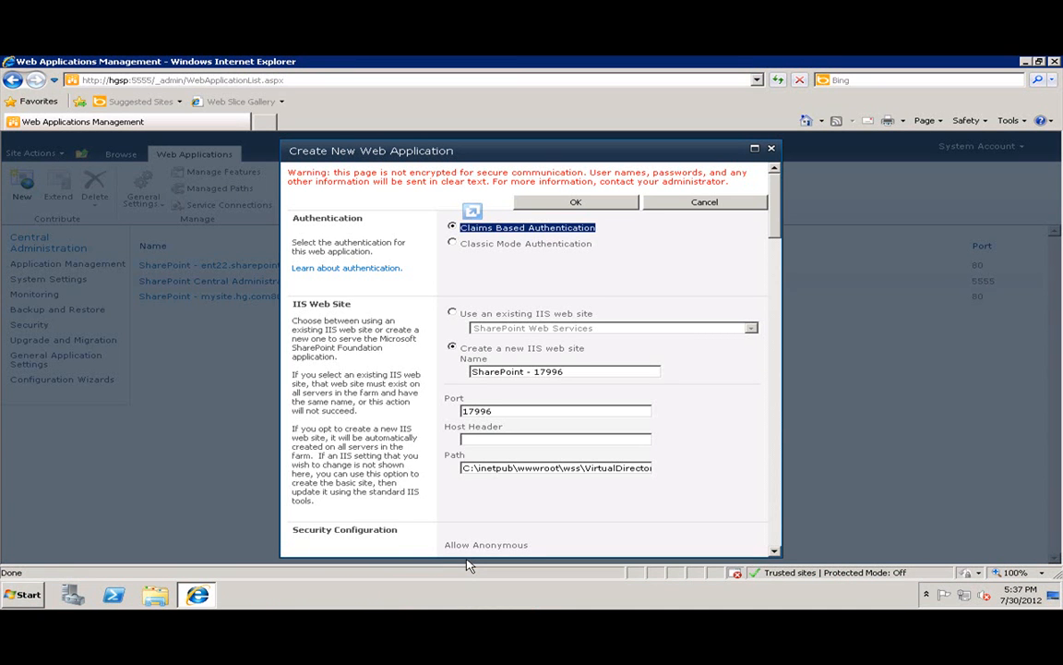
# Change the port from 17996 to 443 and set the host header to extranet.hg.com.
pyautogui.click(554, 371)
pyautogui.press('Tab')
pyautogui.write('443')
pyautogui.press('Tab')
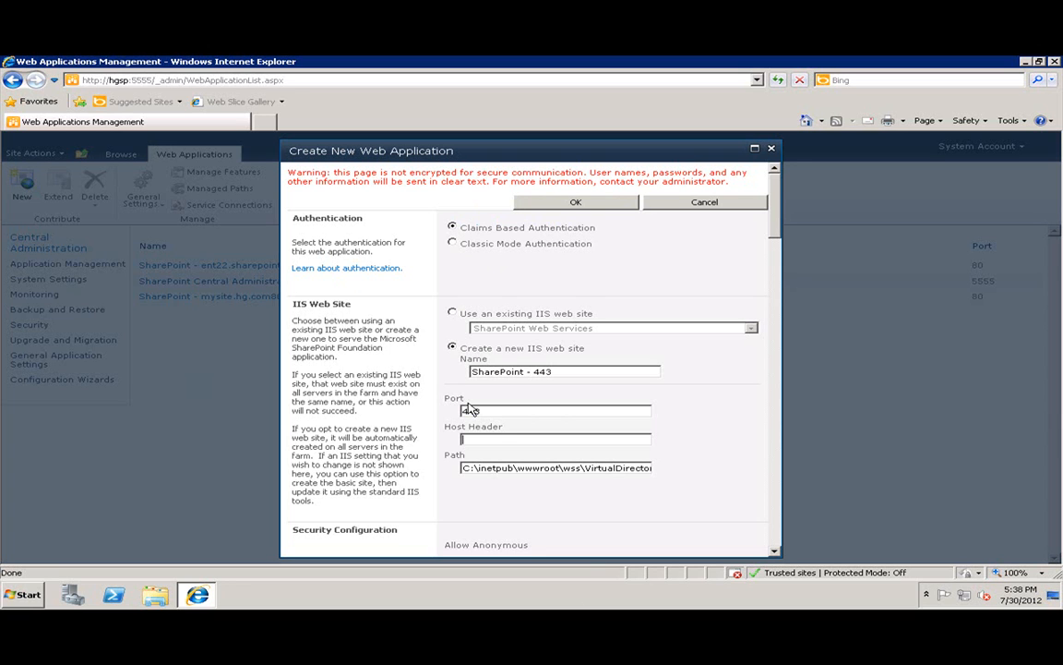
pyautogui.doubleClick(471, 410)
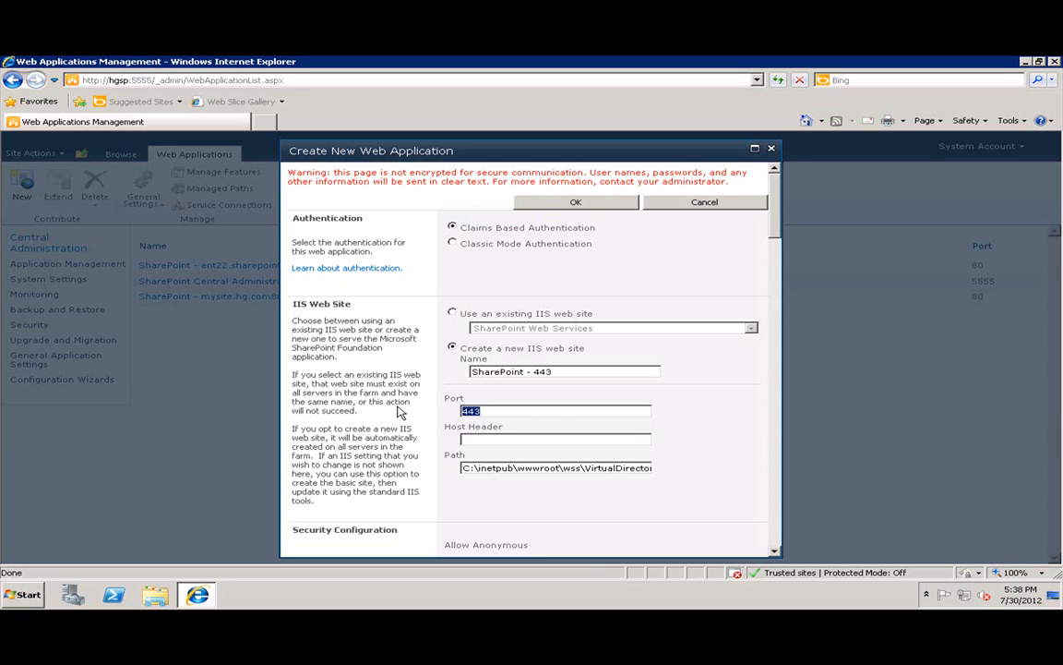
pyautogui.click(490, 437)
pyautogui.write('extranet.hg.com')
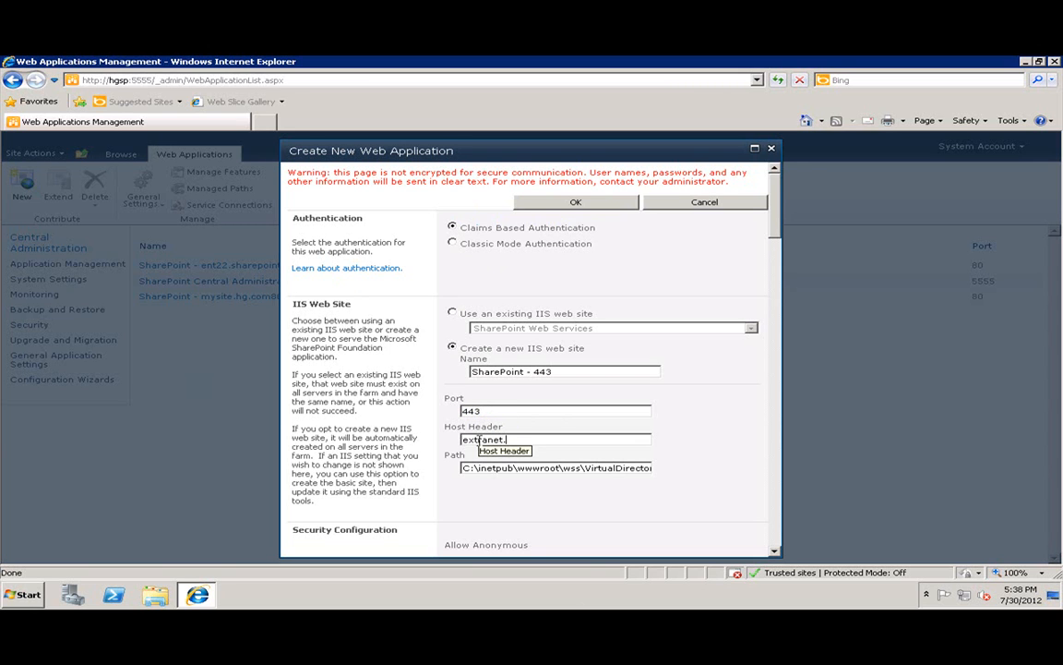
pyautogui.press('Tab')
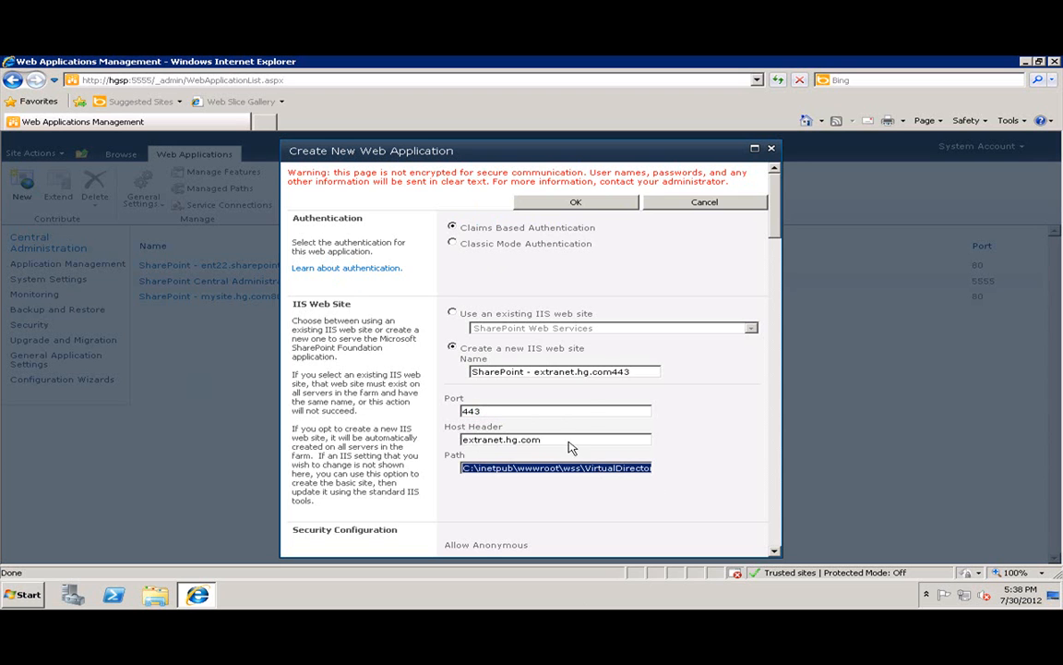
pyautogui.scroll(-1, 580, 414)
pyautogui.scroll(-3, 580, 414)
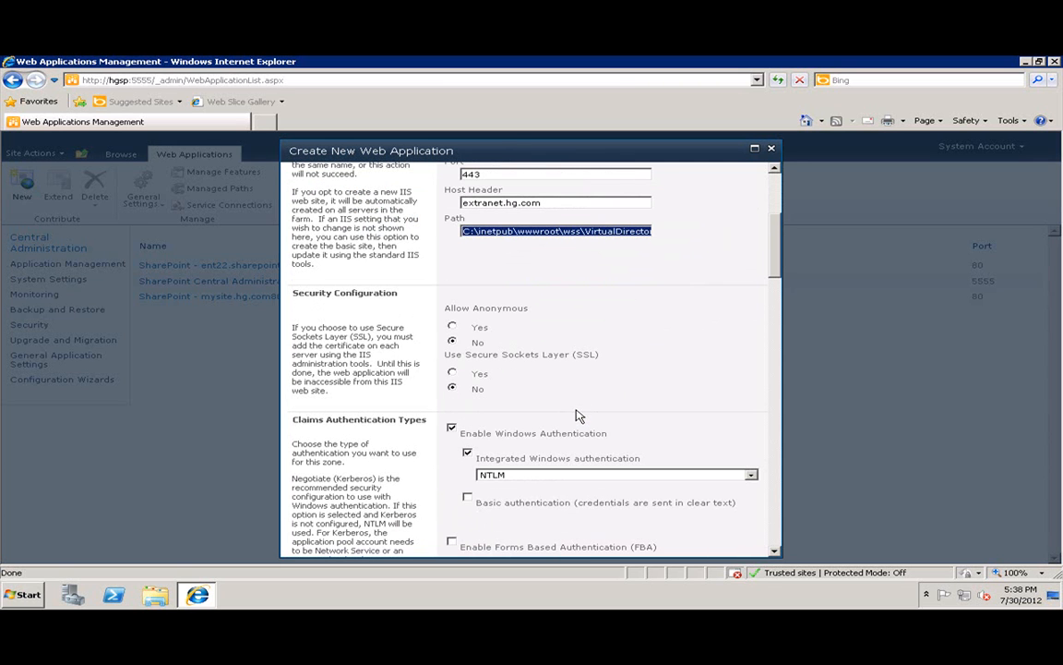
# Set Use Secure Sockets Layer to Yes.
pyautogui.moveTo(443, 355); pyautogui.dragTo(503, 369)
pyautogui.click(451, 372)
pyautogui.click(583, 354)
pyautogui.doubleClick(584, 355)
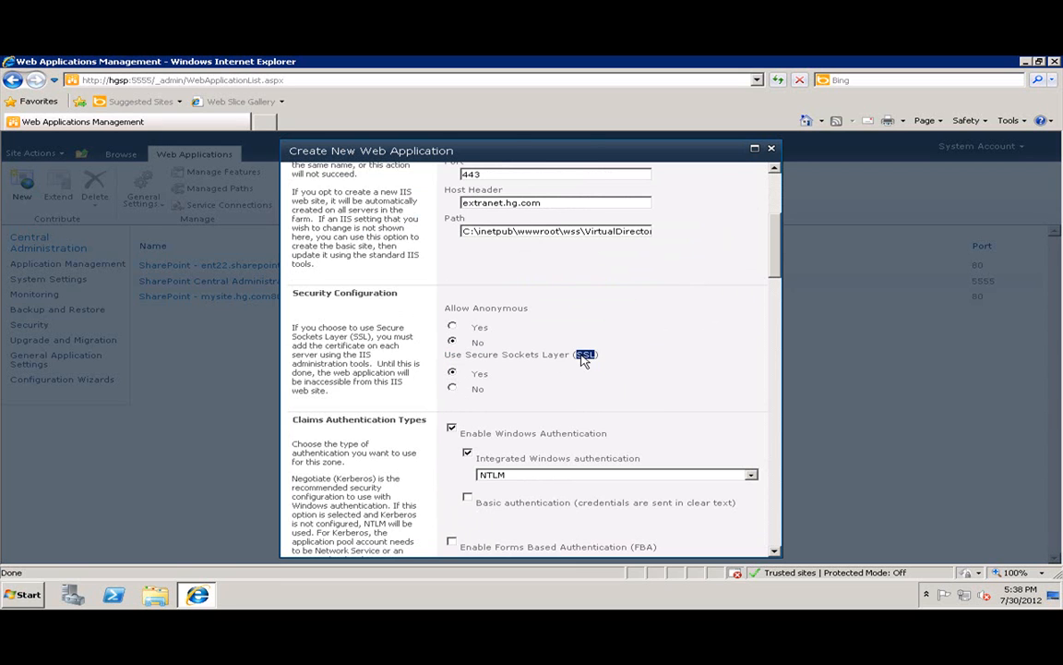
# Highlight the anonymous access and SSL settings text to emphasise them.
pyautogui.scroll(1, 583, 355)
pyautogui.moveTo(484, 232); pyautogui.dragTo(422, 235)
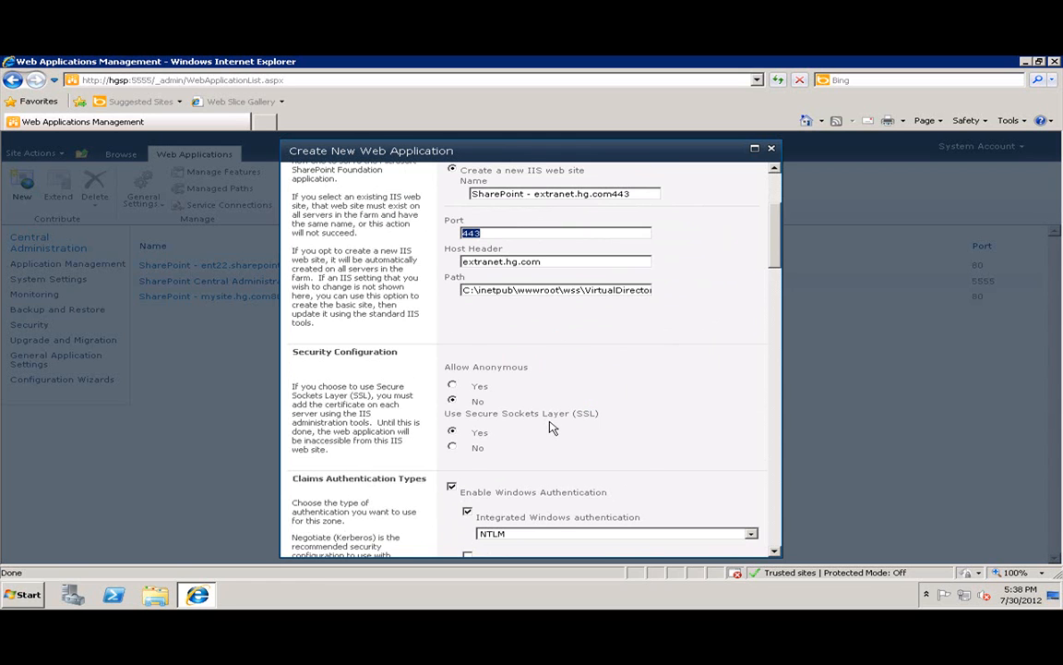
pyautogui.scroll(-1, 551, 428)
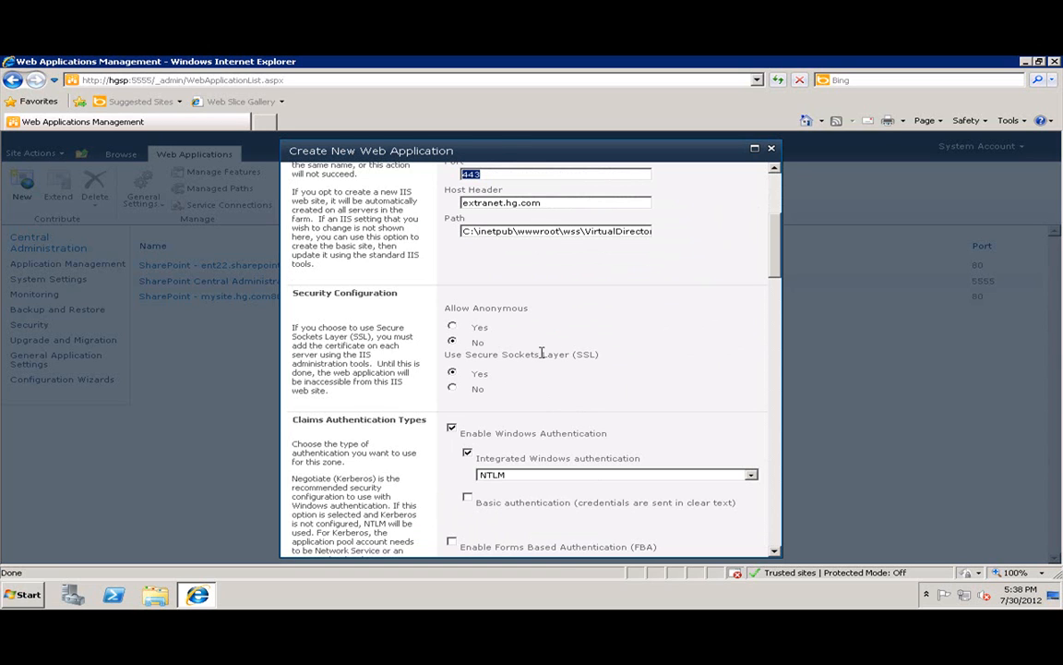
pyautogui.moveTo(591, 356); pyautogui.dragTo(575, 355)
pyautogui.moveTo(592, 360); pyautogui.dragTo(602, 357)
pyautogui.click(442, 356)
pyautogui.moveTo(462, 357); pyautogui.dragTo(597, 359)
pyautogui.click(645, 359)
# Highlight the word SSL once more, then scroll further down the form.
pyautogui.moveTo(447, 354); pyautogui.dragTo(624, 299)
pyautogui.click(587, 356)
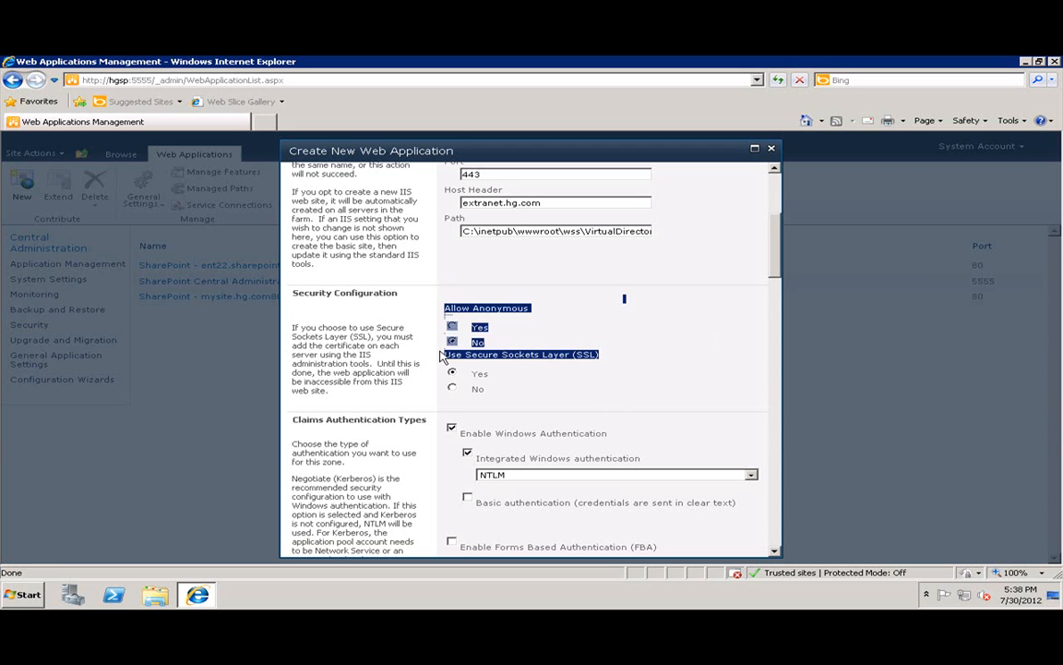
pyautogui.click(590, 352)
pyautogui.doubleClick(591, 351)
pyautogui.moveTo(584, 354); pyautogui.dragTo(591, 357)
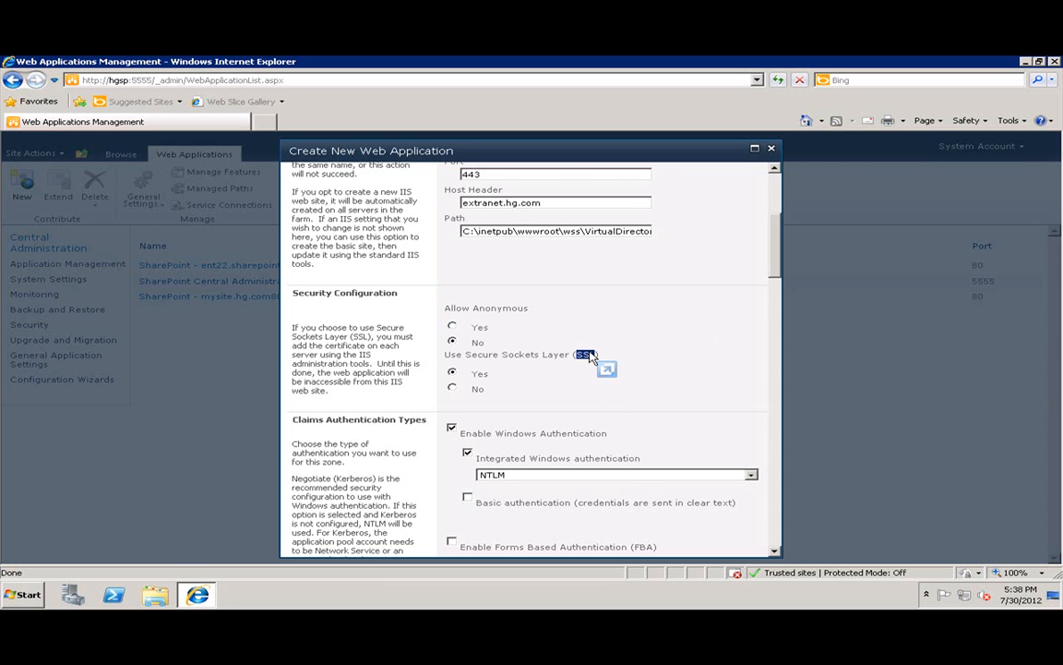
pyautogui.scroll(-1, 500, 380)
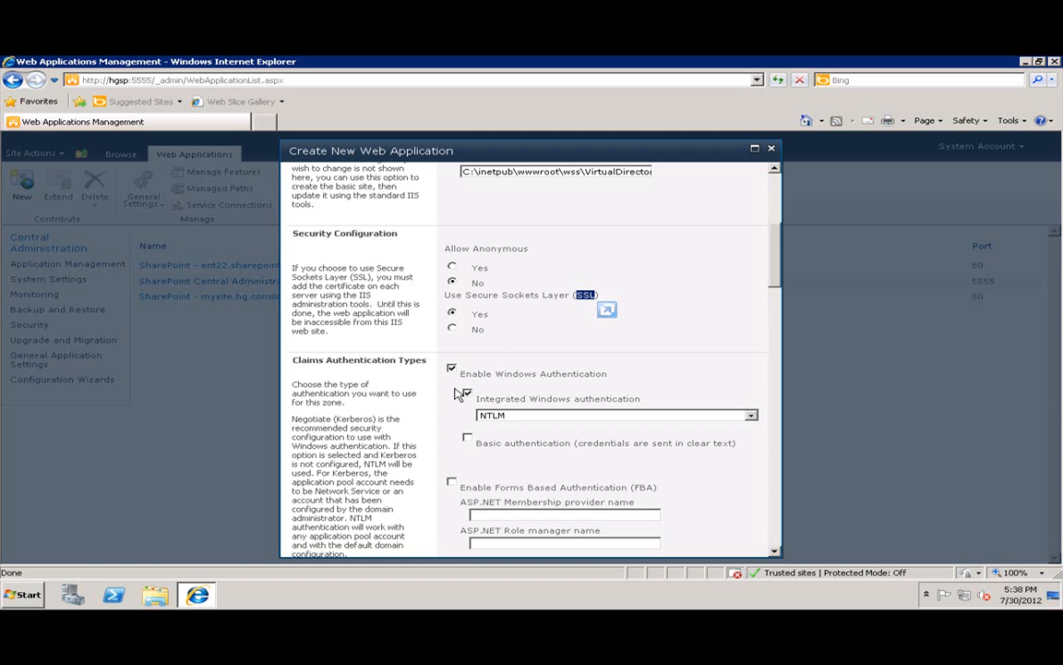
pyautogui.scroll(-4, 557, 406)
pyautogui.scroll(-8, 558, 406)
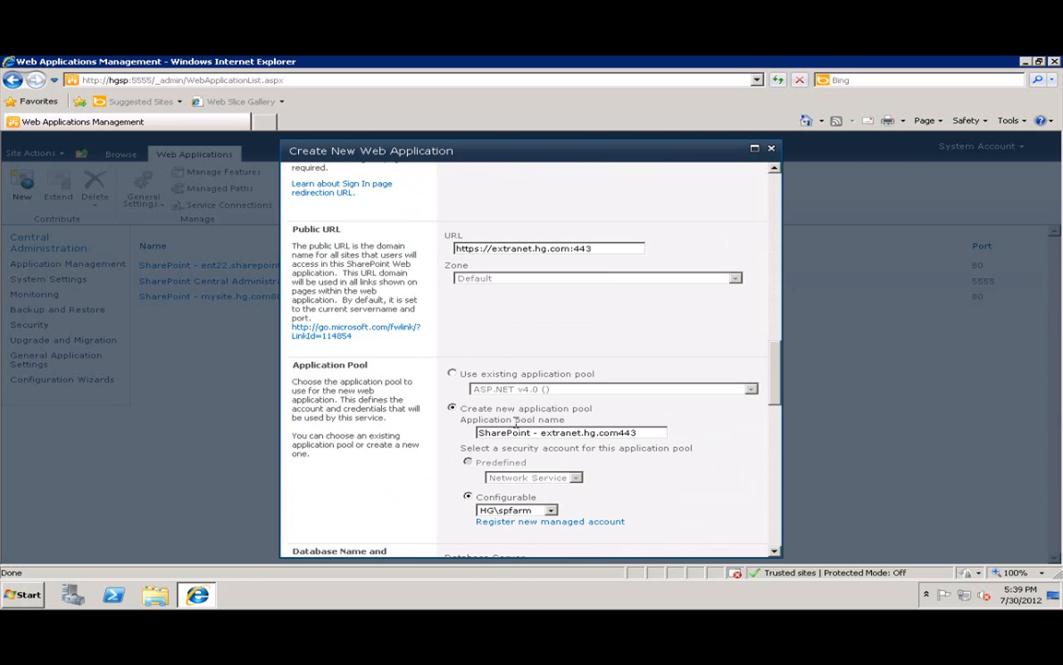
# Use the existing TrainerNet Web Application Pool.
pyautogui.click(452, 373)
pyautogui.click(512, 389)
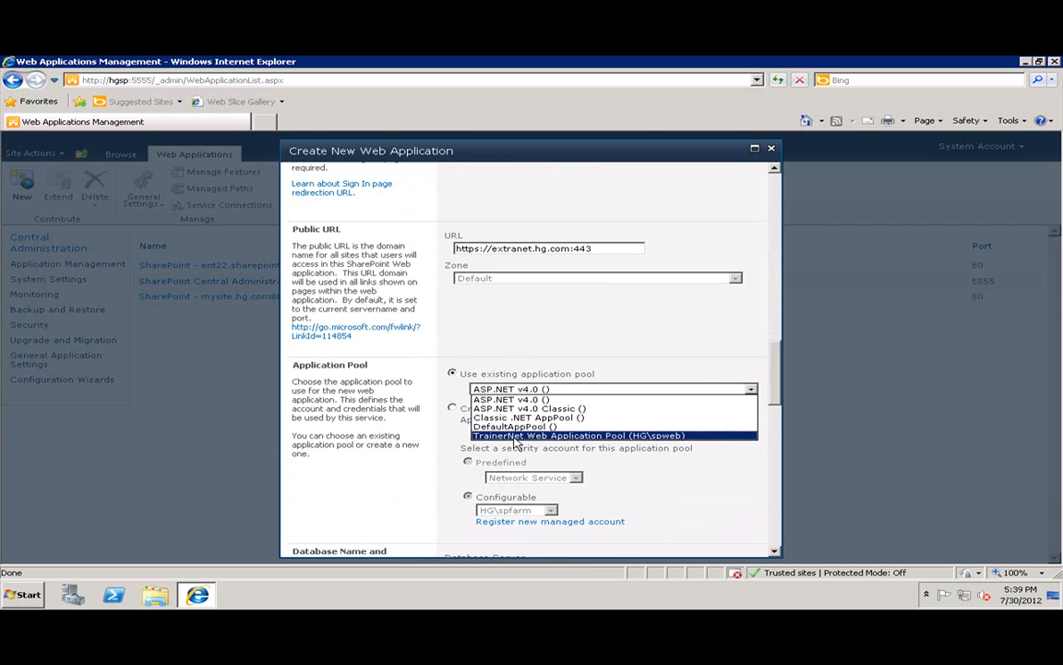
pyautogui.click(515, 436)
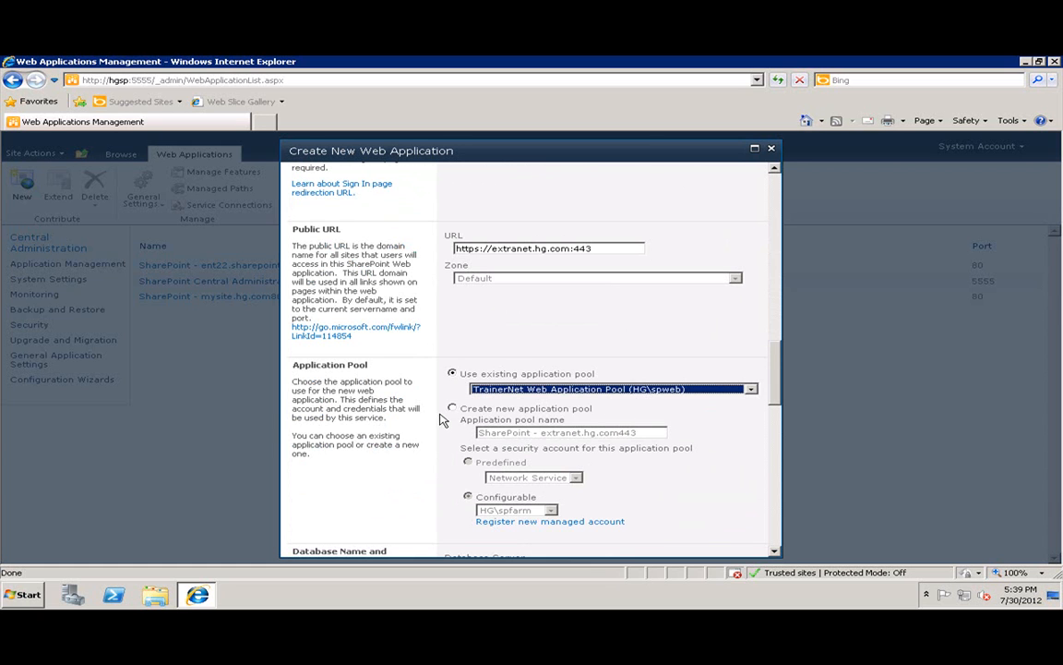
# Name the content database TranerNet_Extranet_Content and submit the new web application.
pyautogui.scroll(-5, 454, 415)
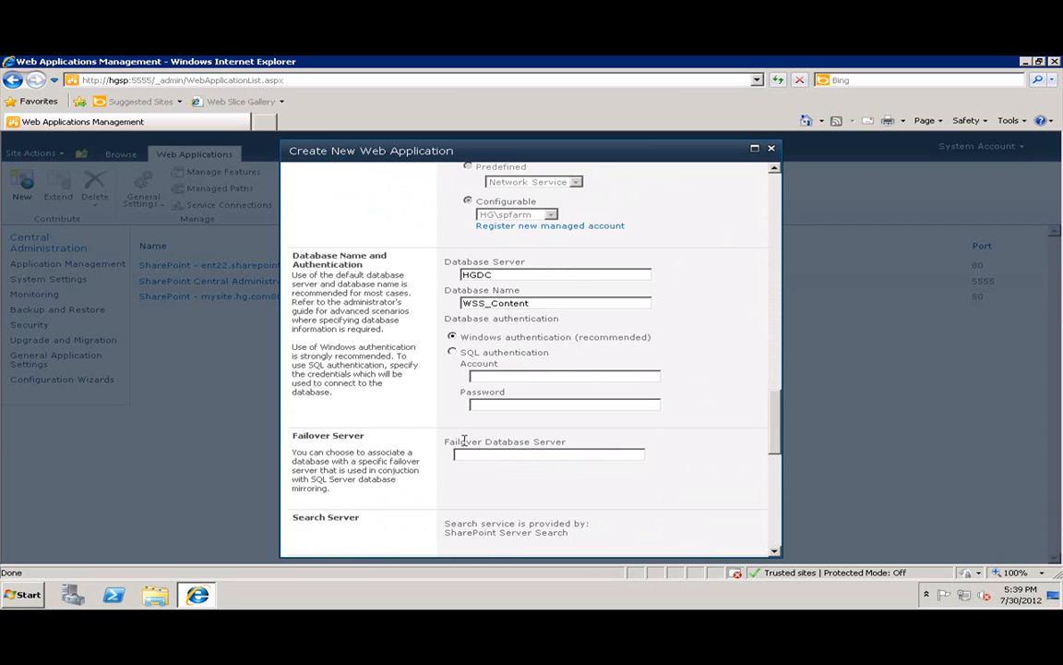
pyautogui.click(463, 304)
pyautogui.write('TranerNet_')
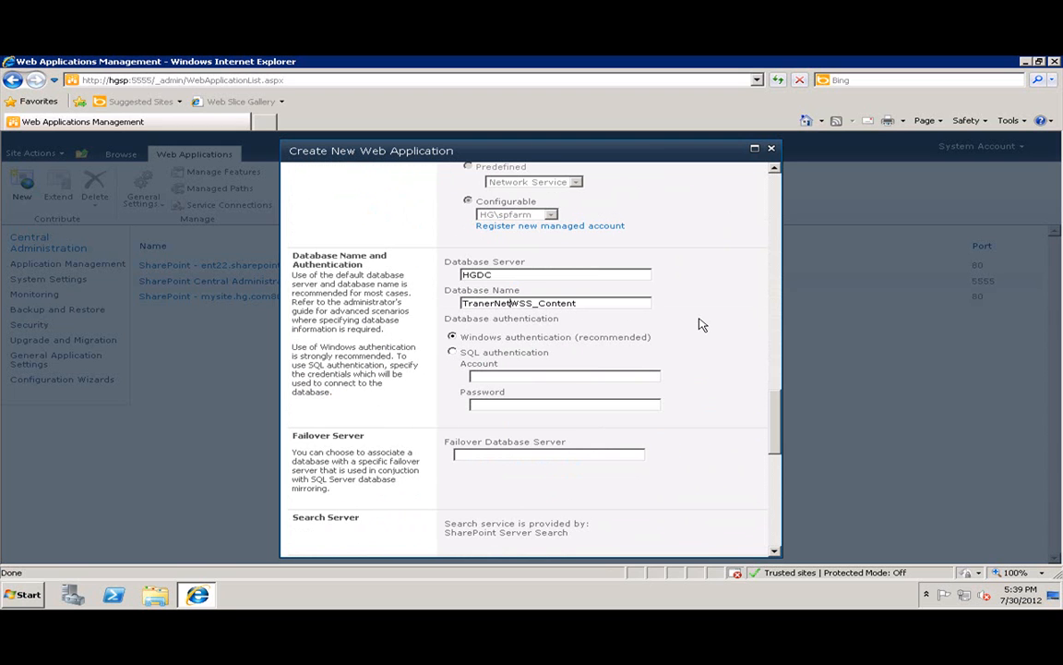
pyautogui.write('Extranet')
pyautogui.press('Delete')
pyautogui.press('Delete')
pyautogui.press('Delete')
pyautogui.scroll(-10, 624, 498)
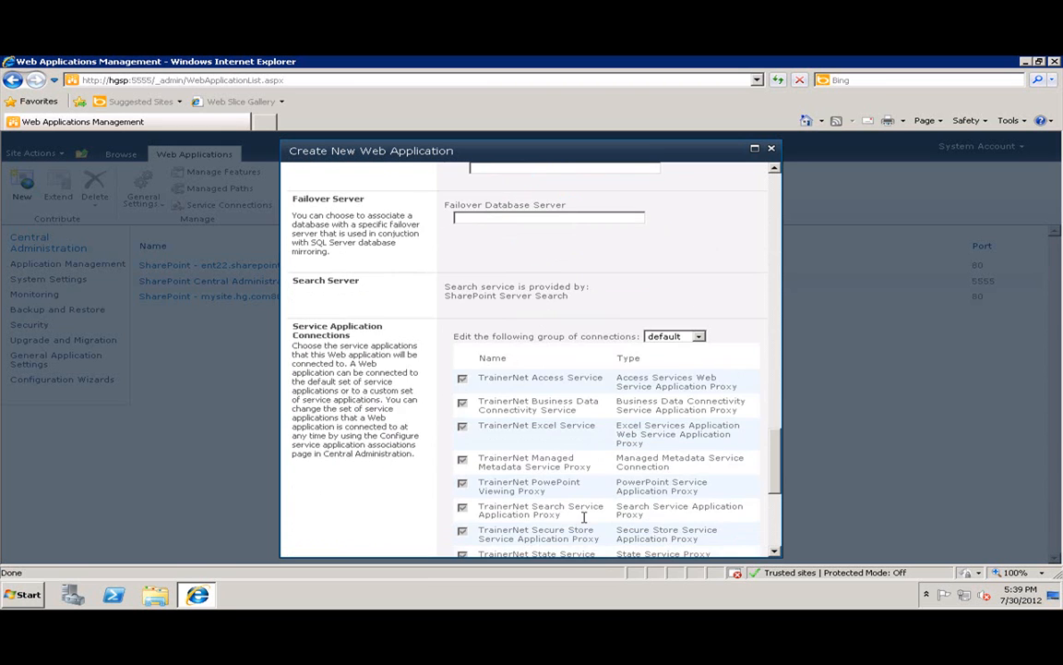
pyautogui.click(575, 544)
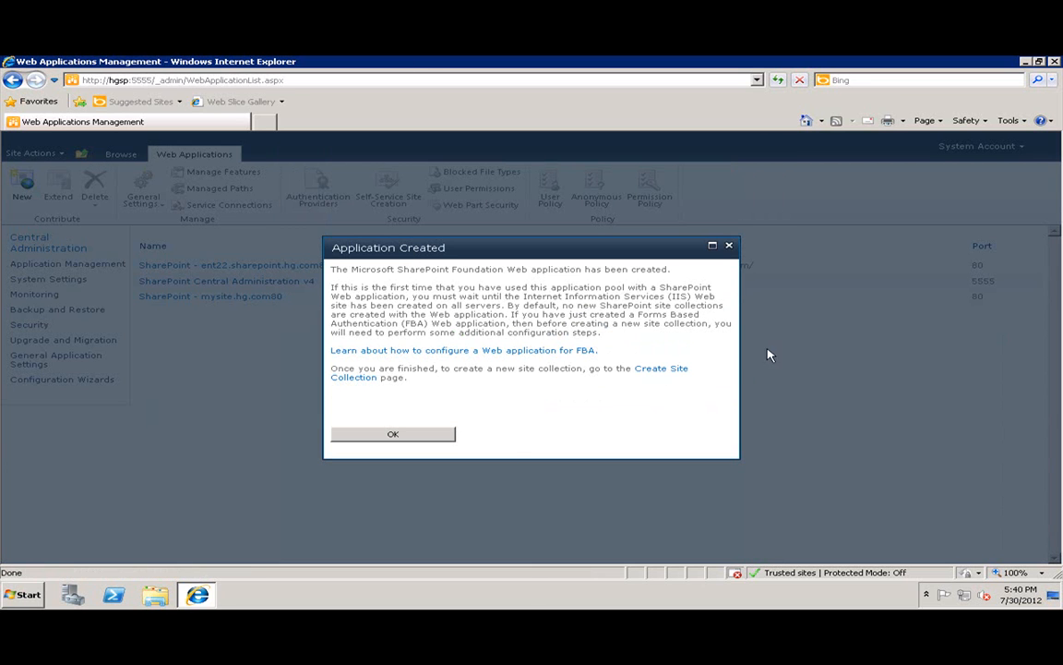
# Follow the Create Site Collection link from the Application Created dialog.
pyautogui.click(675, 377)
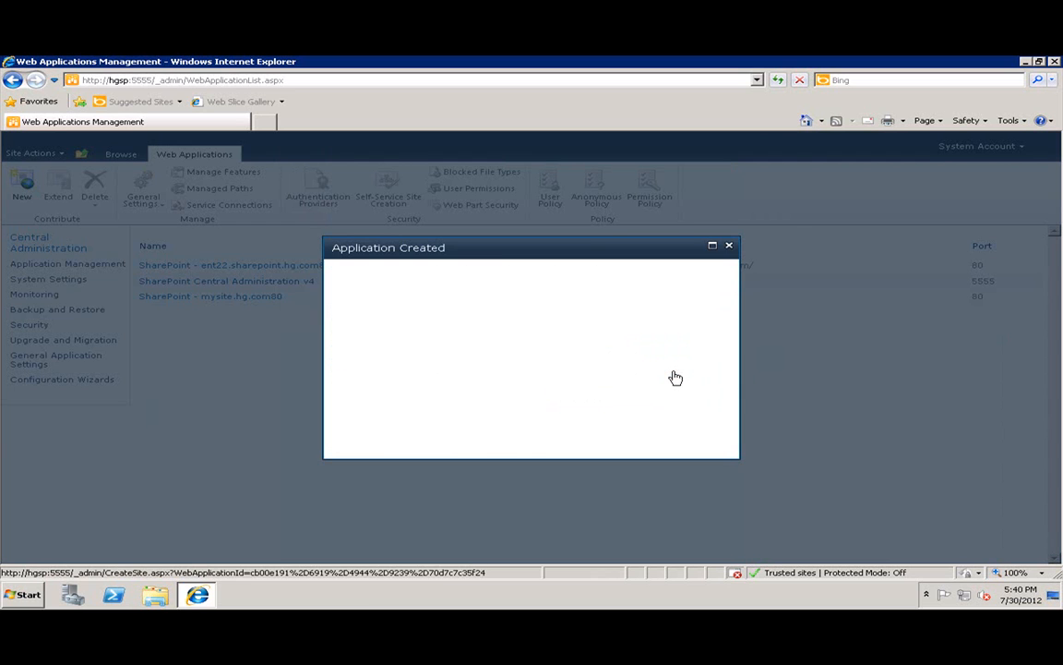
# Title the site collection 'Extranet Portal' and enter and verify the primary administrator account.
pyautogui.click(466, 222)
pyautogui.write('Extranet')
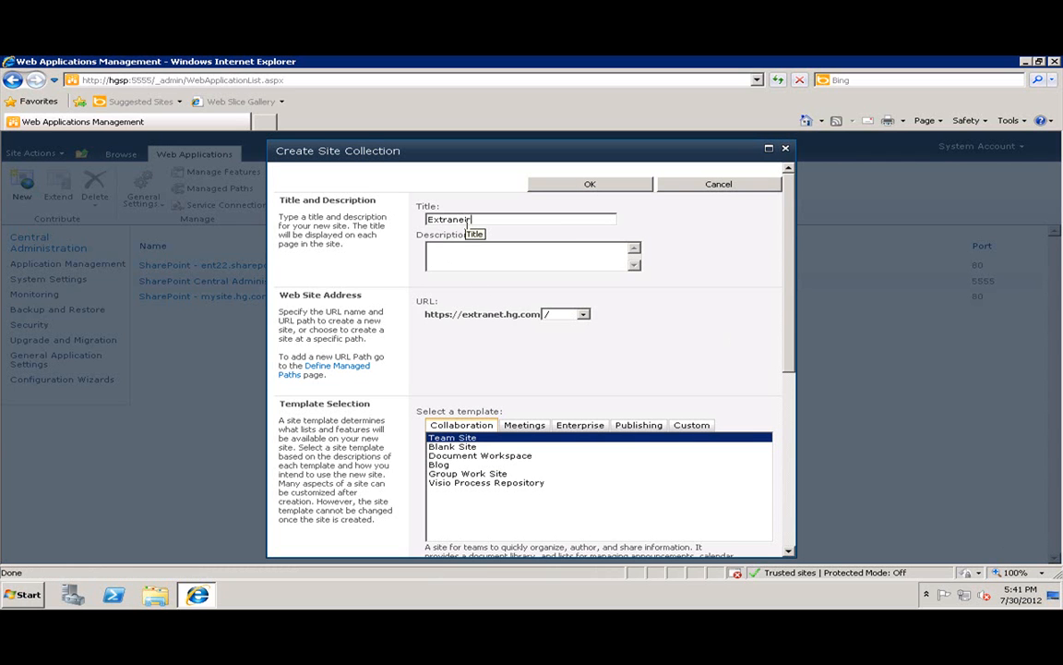
pyautogui.write(' Portal')
pyautogui.scroll(-3, 461, 452)
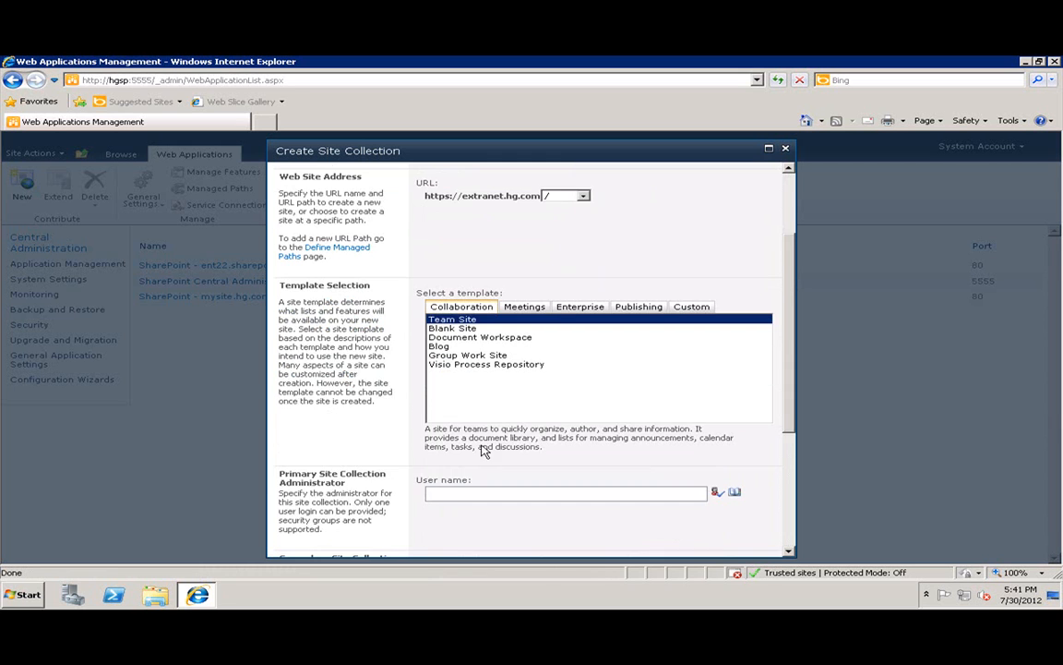
pyautogui.click(454, 434)
pyautogui.write('haaron.gonzalez')
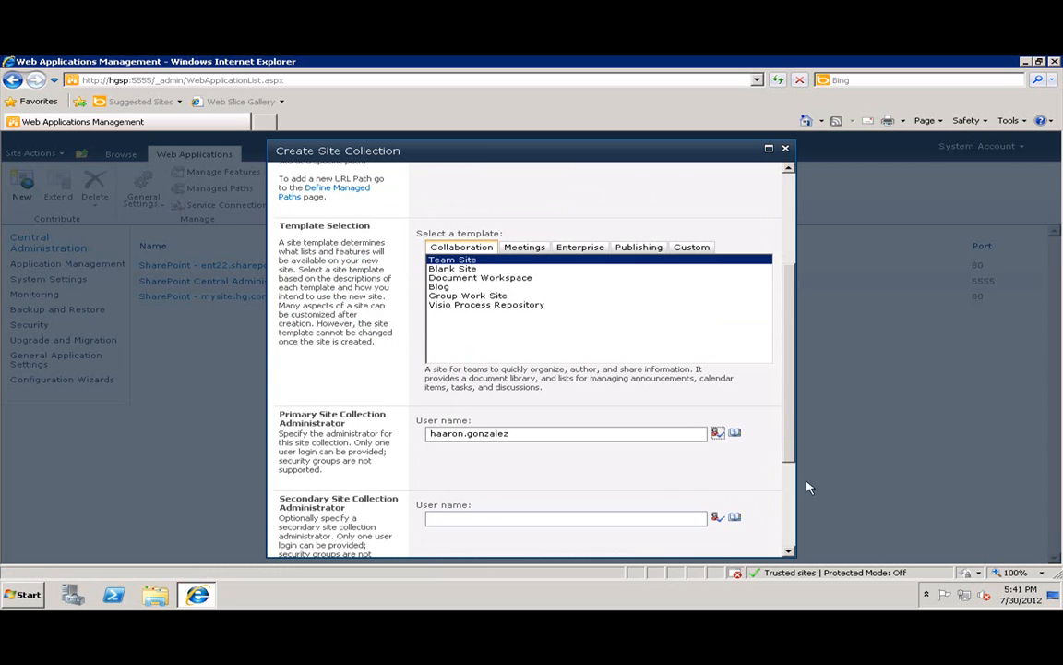
pyautogui.click(718, 433)
# Add spadmin as secondary administrator and submit the site collection.
pyautogui.click(517, 519)
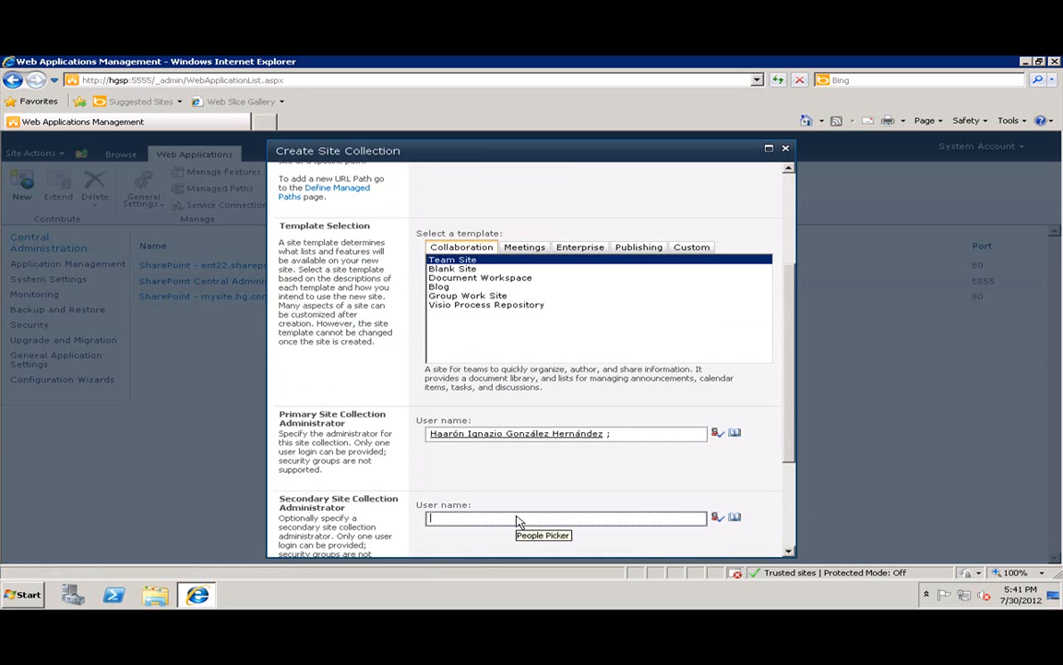
pyautogui.write('spadmin')
pyautogui.click(718, 516)
pyautogui.scroll(-3, 636, 523)
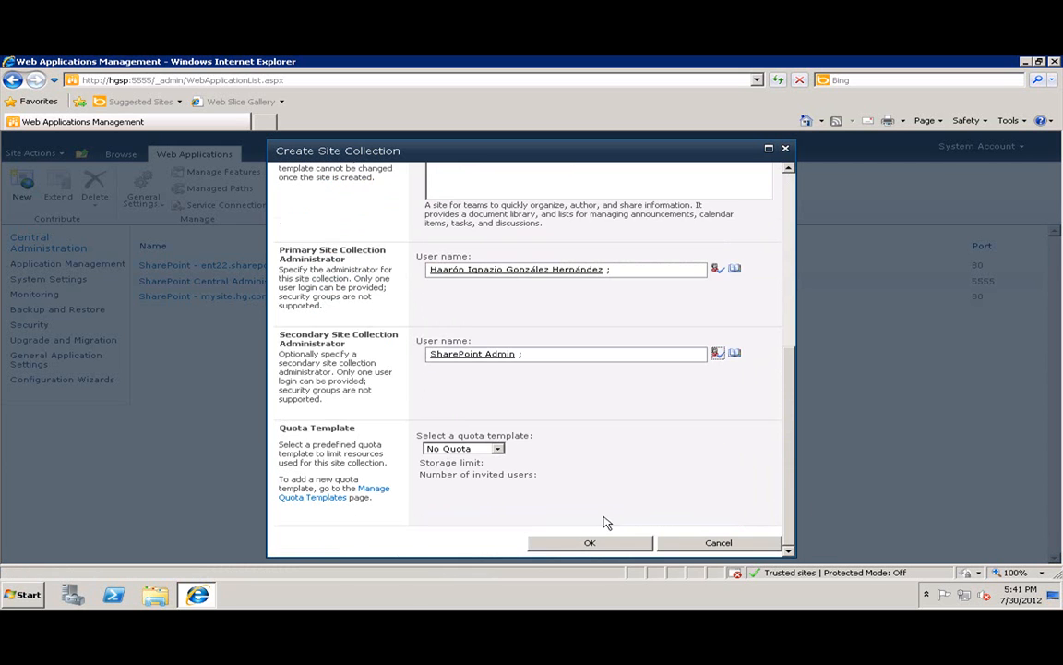
pyautogui.click(549, 547)
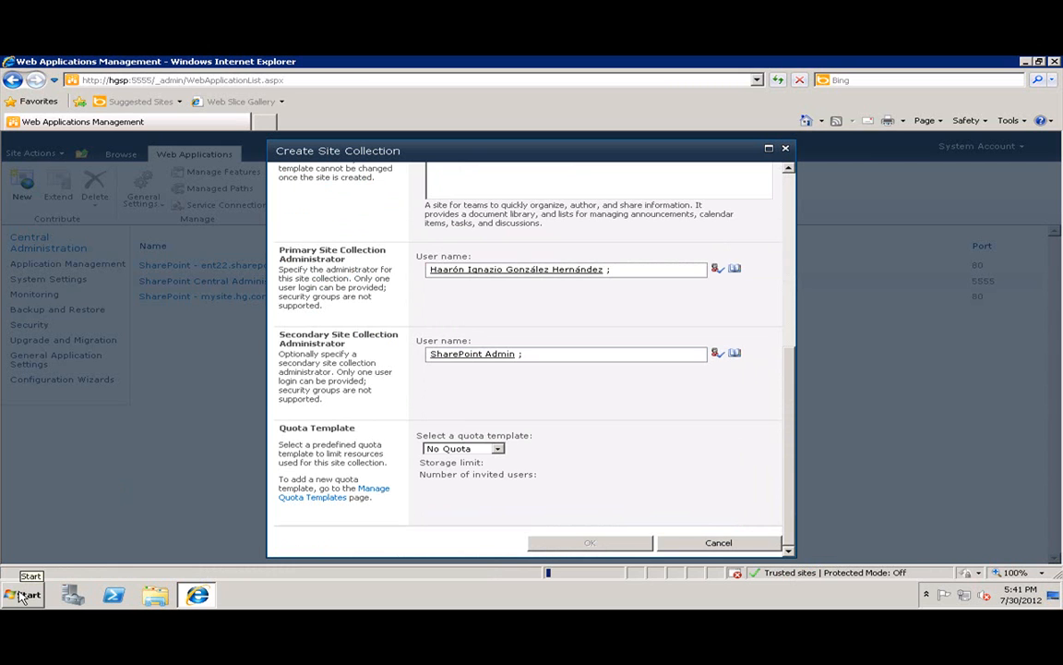
pyautogui.click(22, 595)
# Launch IIS Manager and open the HGSP server's Server Certificates page.
pyautogui.moveTo(268, 467)
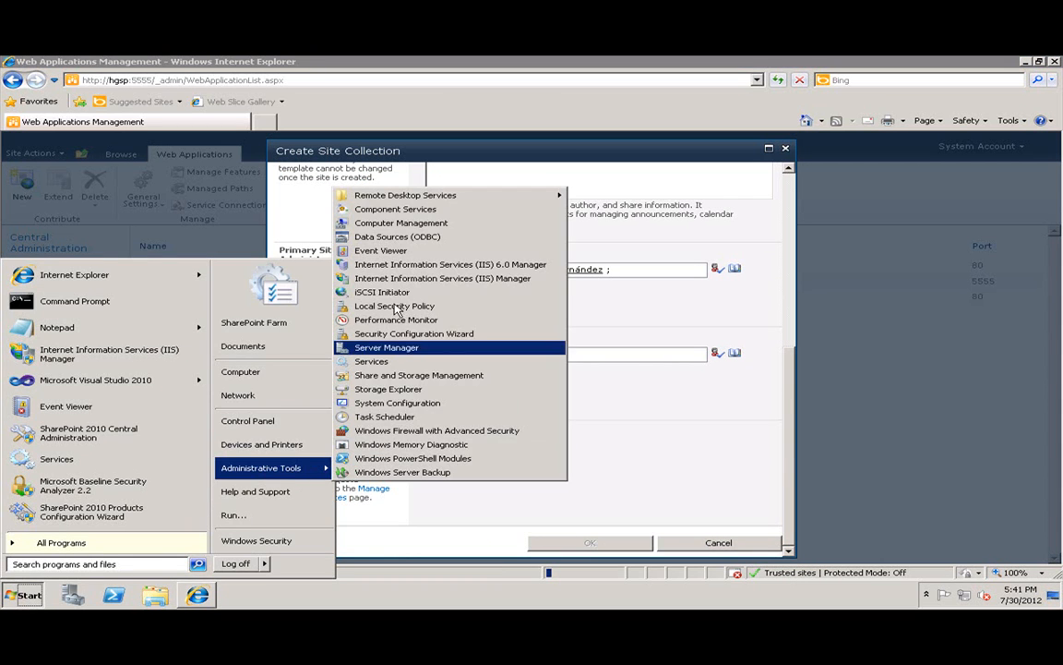
pyautogui.click(404, 279)
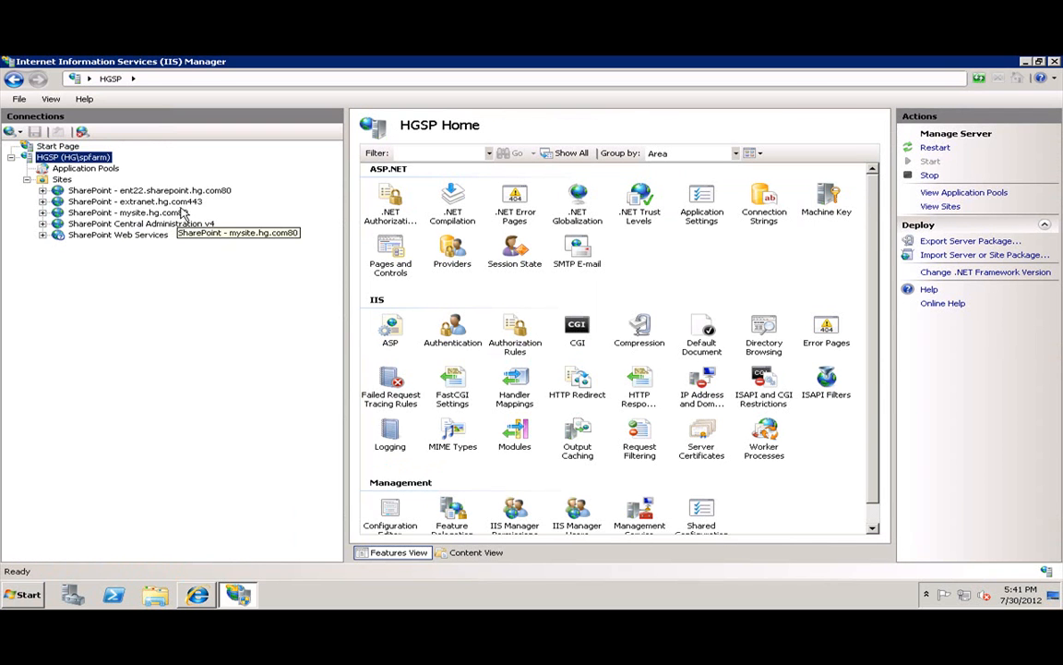
pyautogui.click(170, 201)
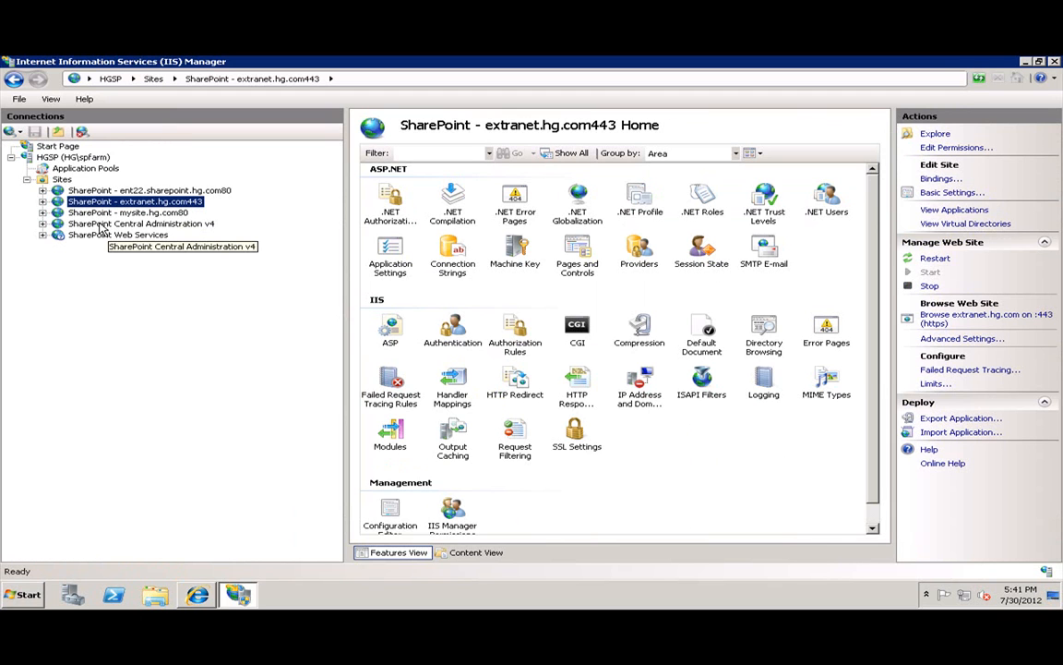
pyautogui.click(72, 157)
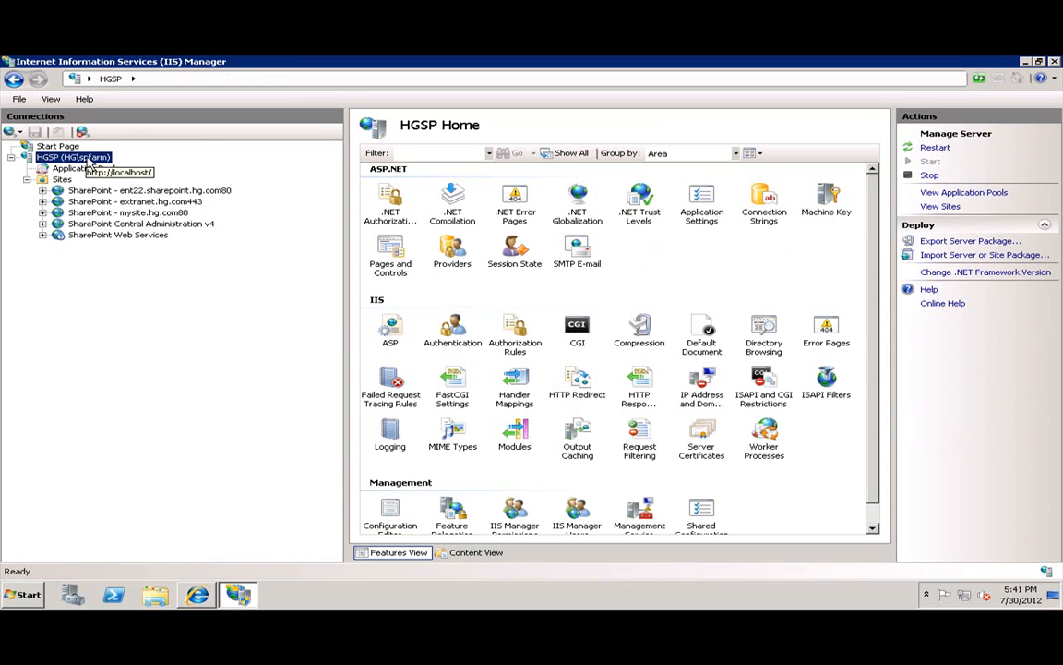
pyautogui.doubleClick(701, 430)
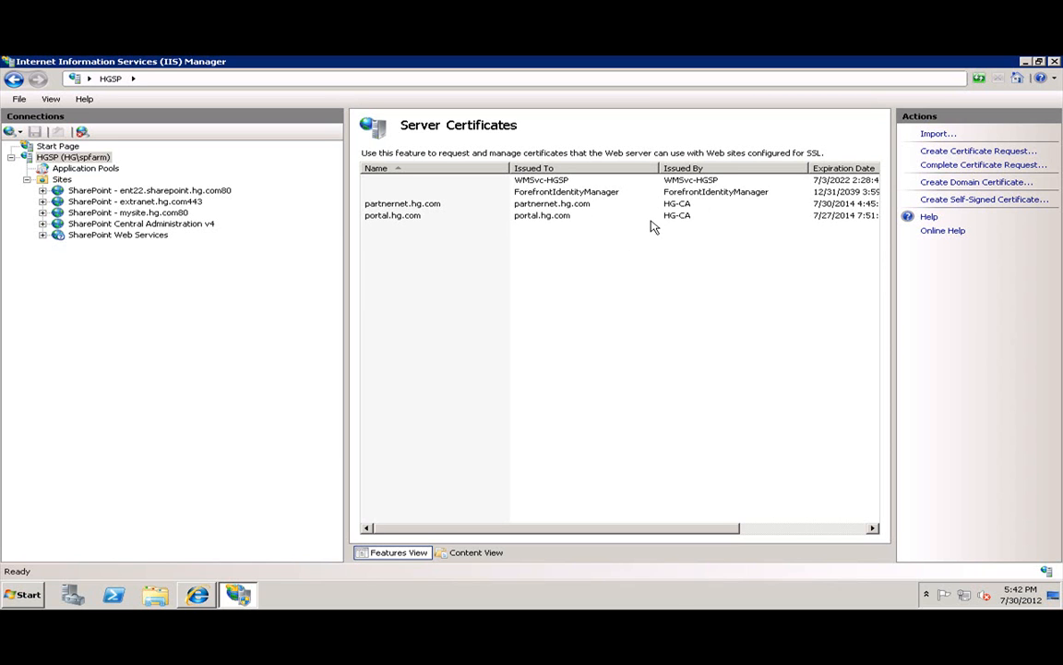
# Start a domain certificate request and fill the distinguished name fields, with state Baja California and country MX.
pyautogui.click(957, 183)
pyautogui.write('extranet.hg.com')
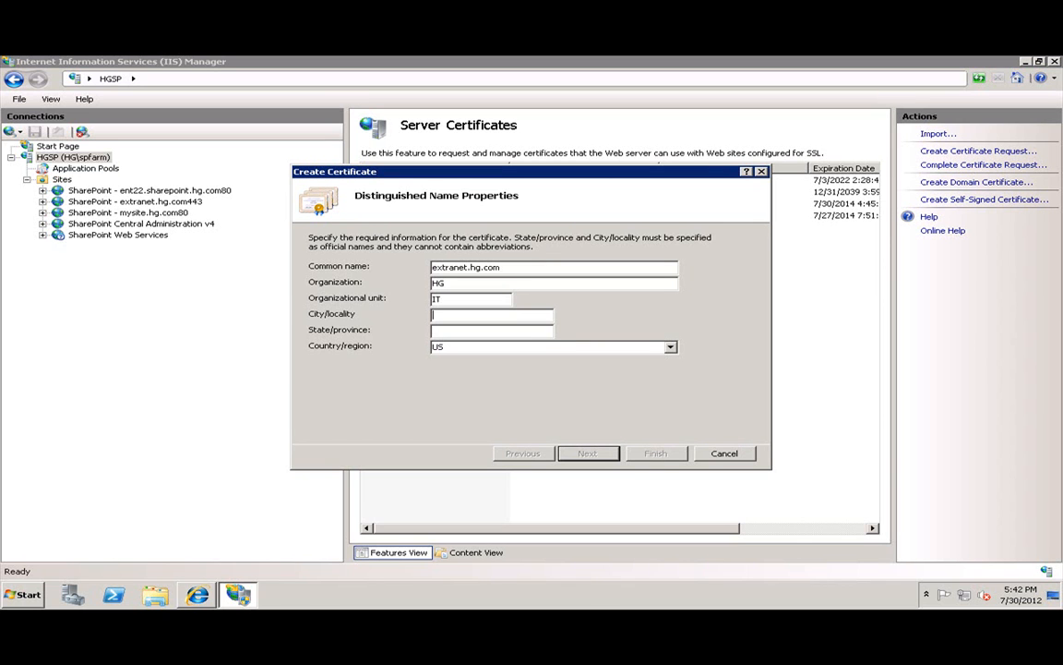
pyautogui.write('nsena')
pyautogui.write('Baja')
pyautogui.write(' California')
pyautogui.press('Tab')
pyautogui.write('mx')
# Have HG-CA sign the certificate and give it the friendly name extranet.hg.com.
pyautogui.click(580, 457)
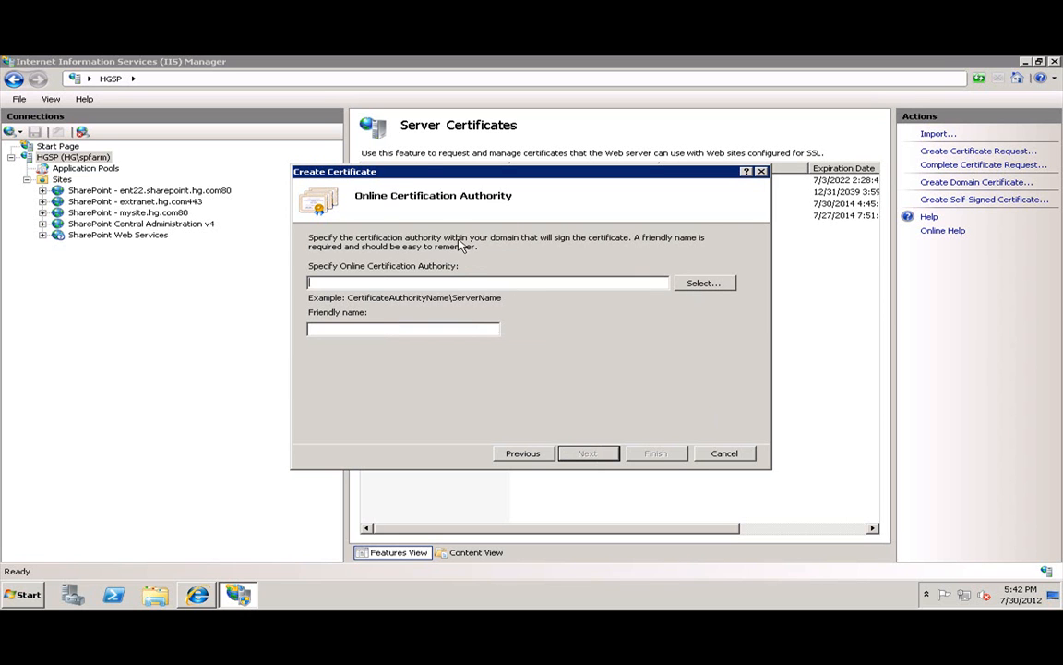
pyautogui.click(703, 283)
pyautogui.click(383, 228)
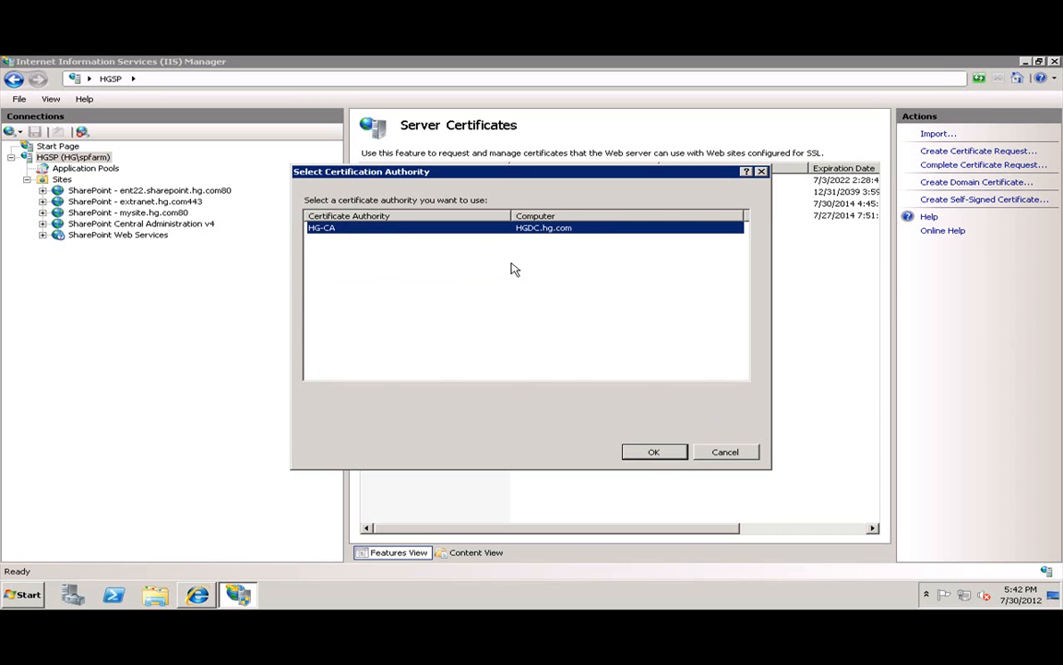
pyautogui.click(653, 452)
pyautogui.click(404, 331)
pyautogui.write('ex')
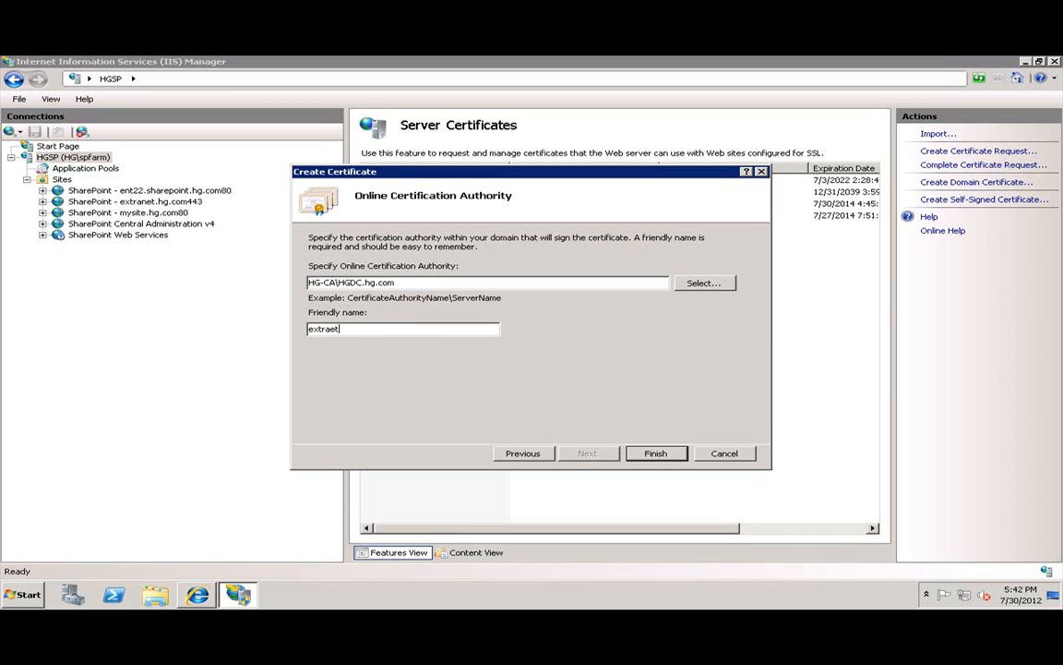
pyautogui.write('tranet.hg.com')
pyautogui.press('Return')
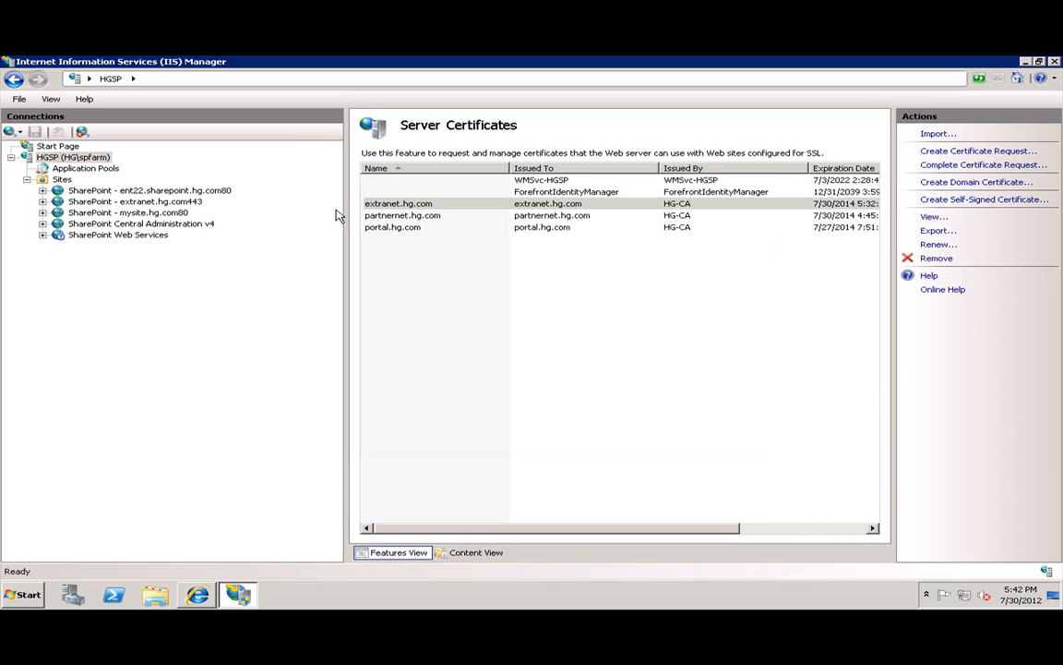
# Assign the extranet.hg.com certificate to the SharePoint - extranet.hg.com443 site's https port 443 binding.
pyautogui.click(174, 203)
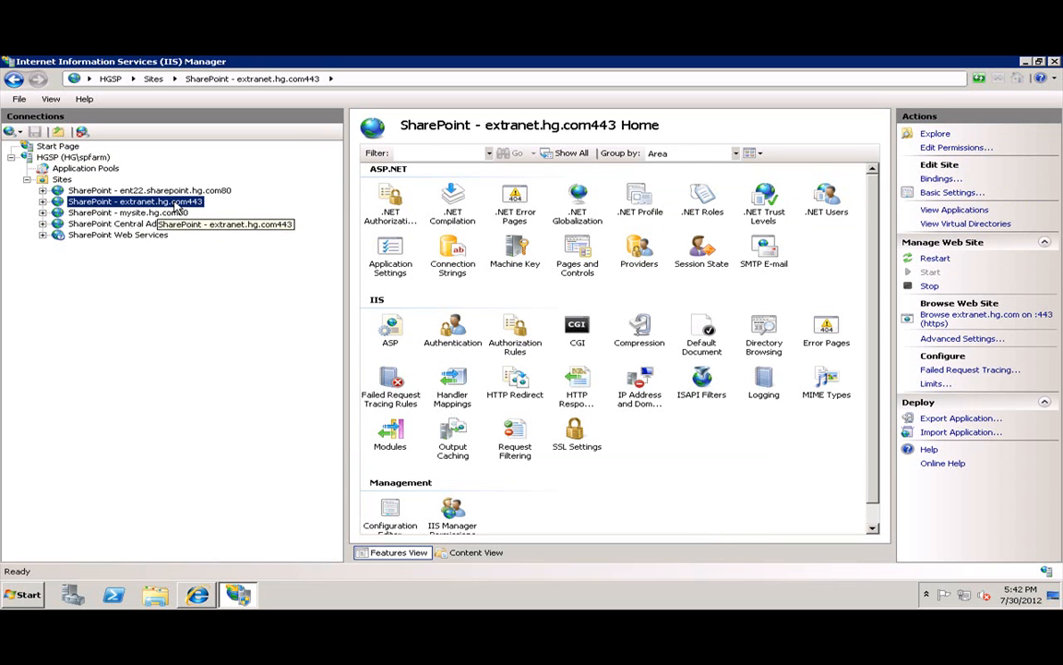
pyautogui.click(939, 180)
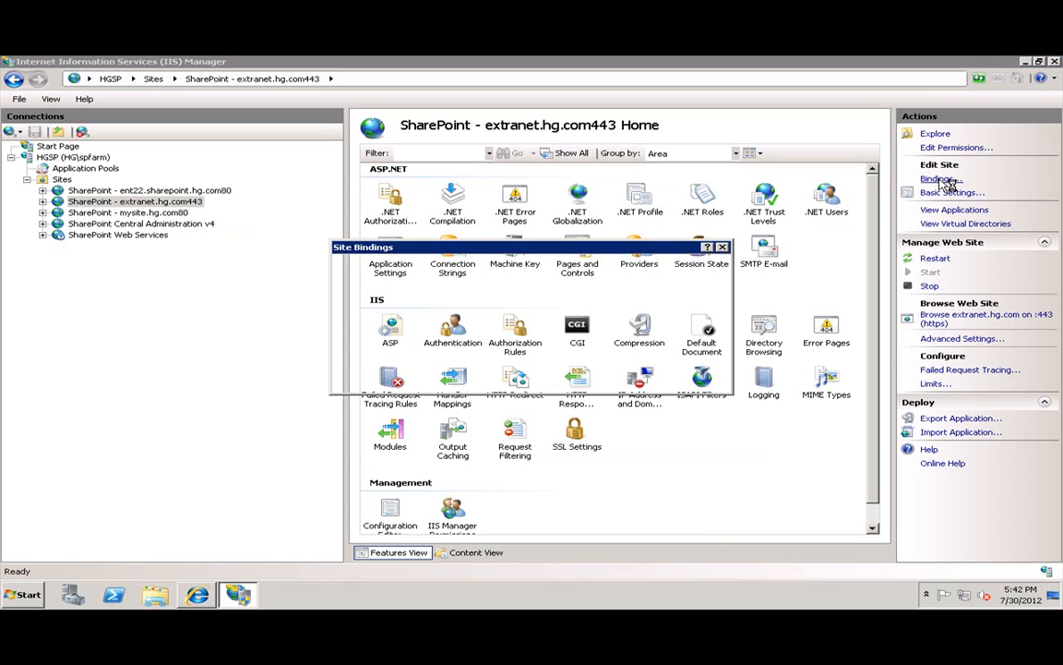
pyautogui.click(415, 284)
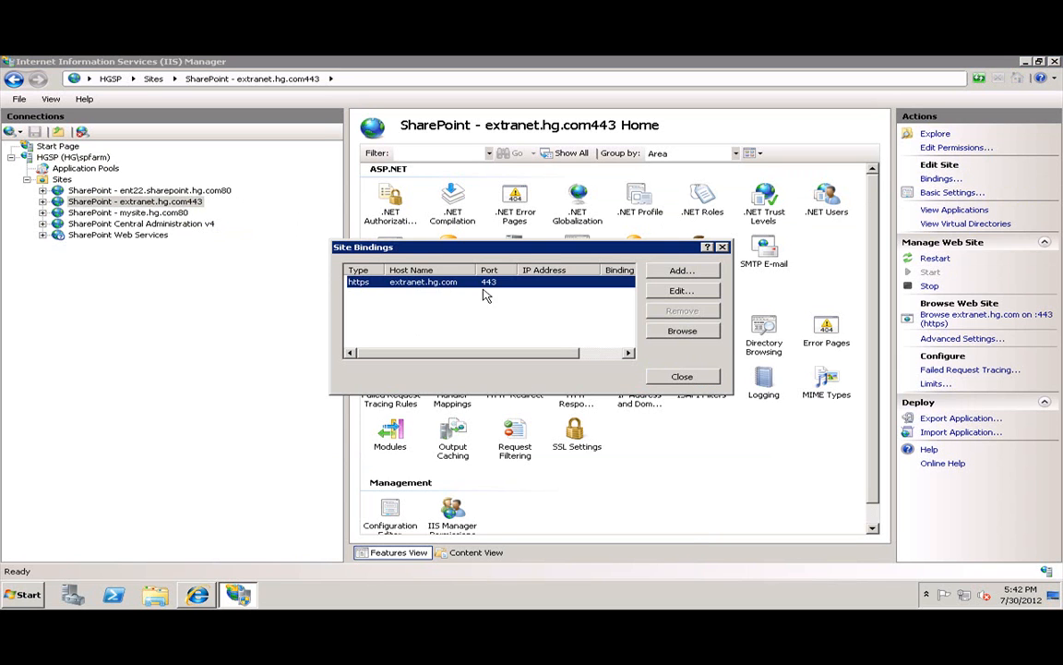
pyautogui.click(681, 290)
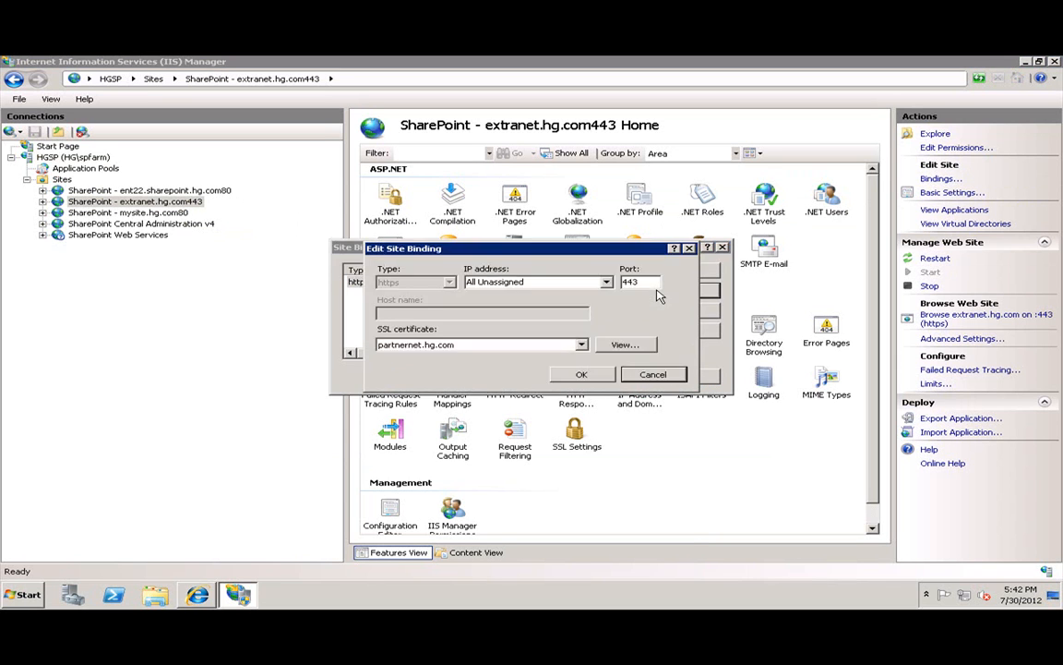
pyautogui.click(581, 344)
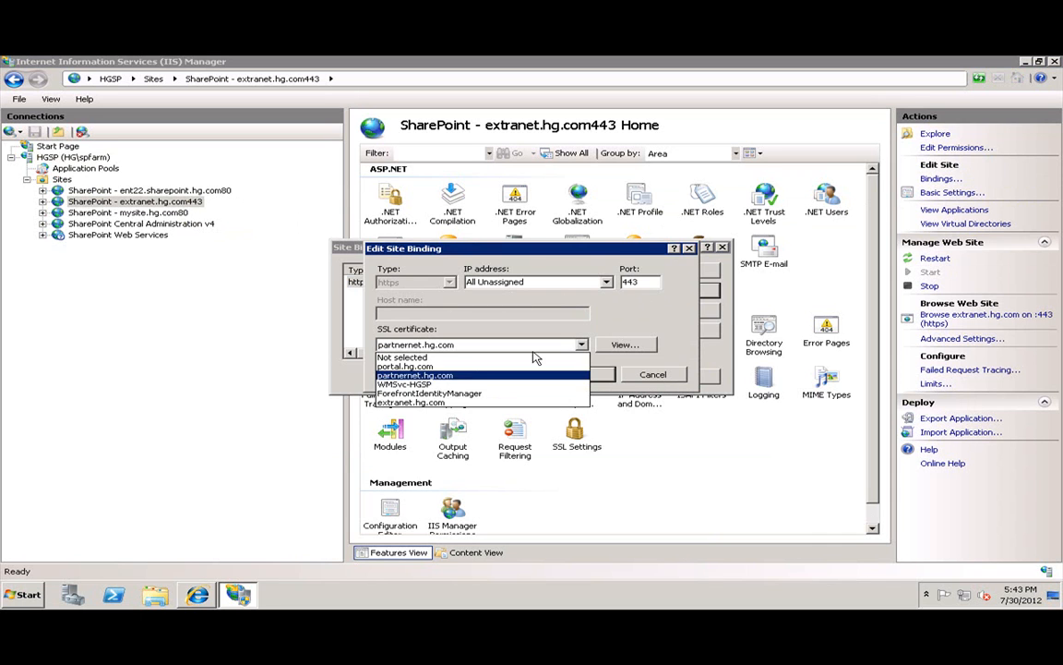
pyautogui.click(423, 402)
pyautogui.click(563, 373)
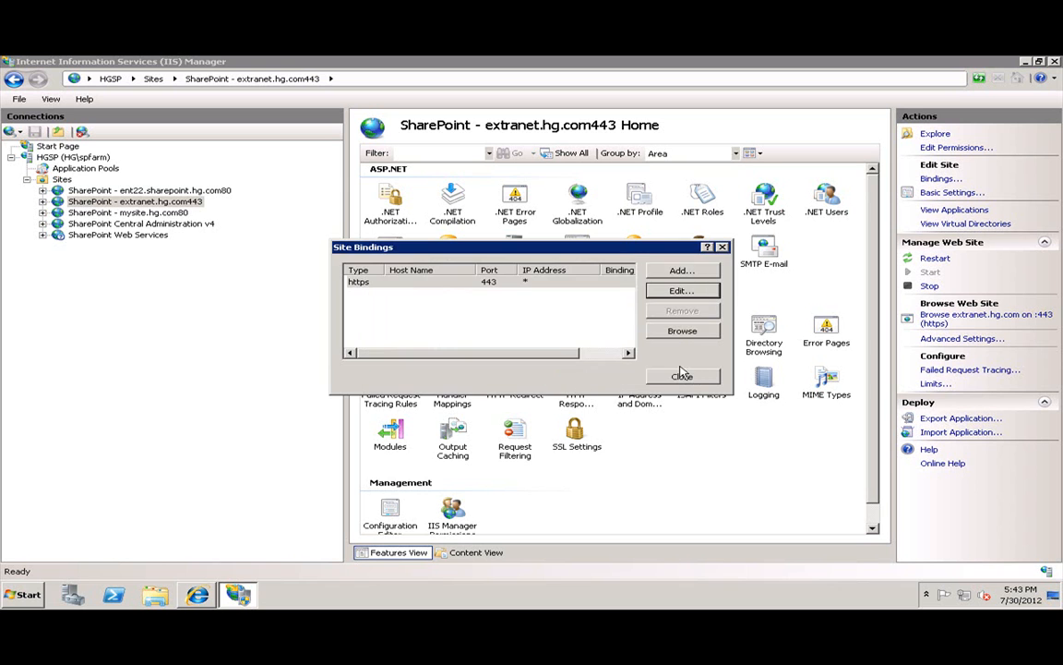
pyautogui.click(681, 374)
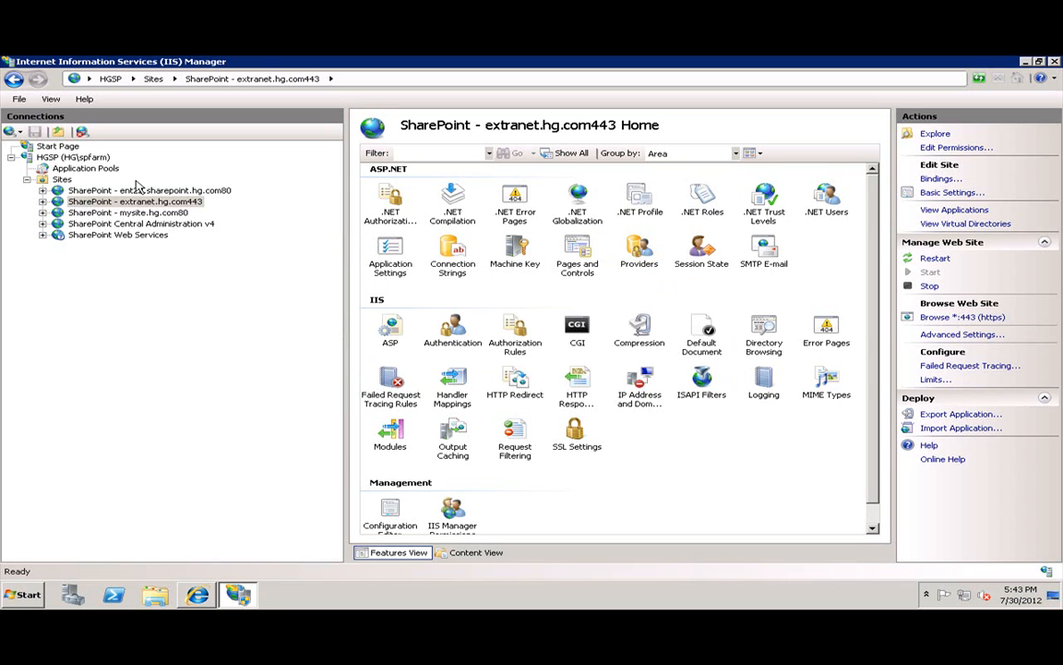
pyautogui.click(198, 591)
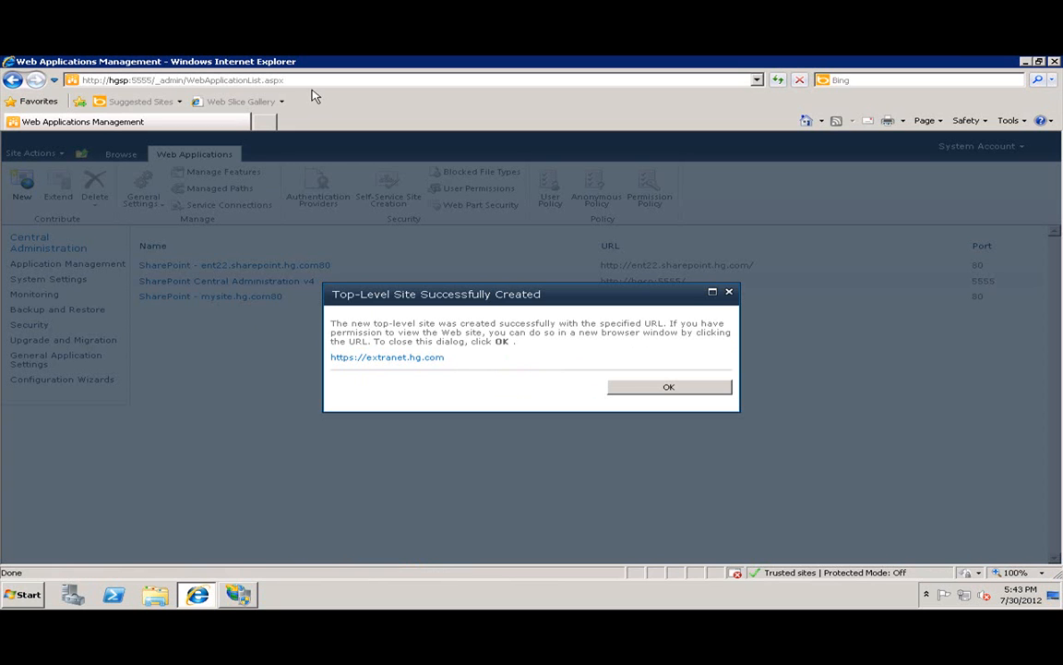
pyautogui.click(640, 389)
pyautogui.click(264, 122)
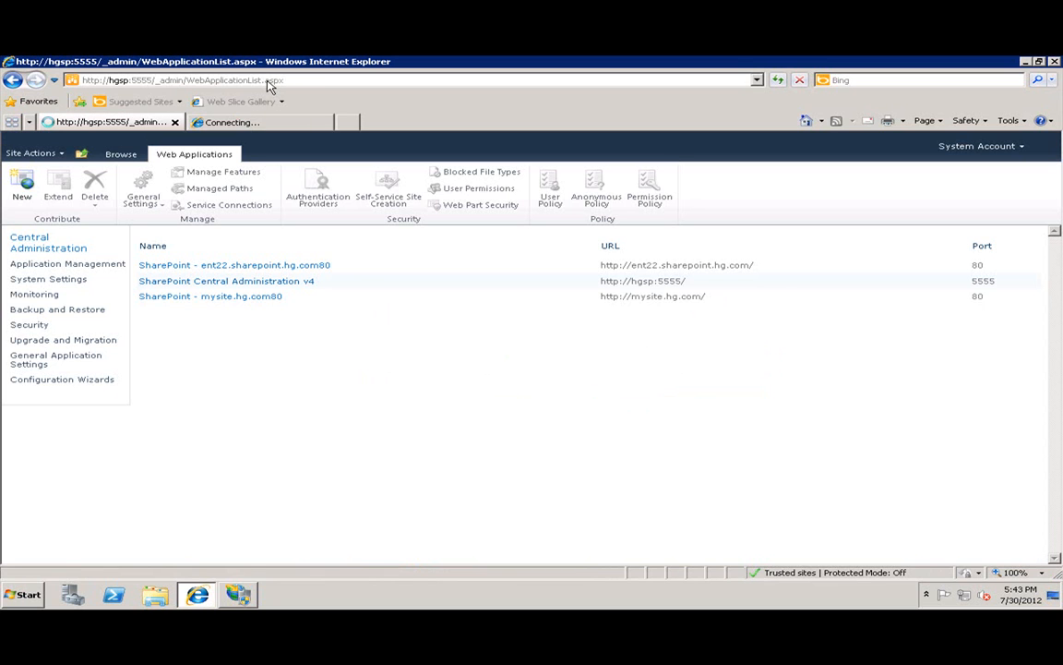
pyautogui.click(268, 81)
pyautogui.write('htt')
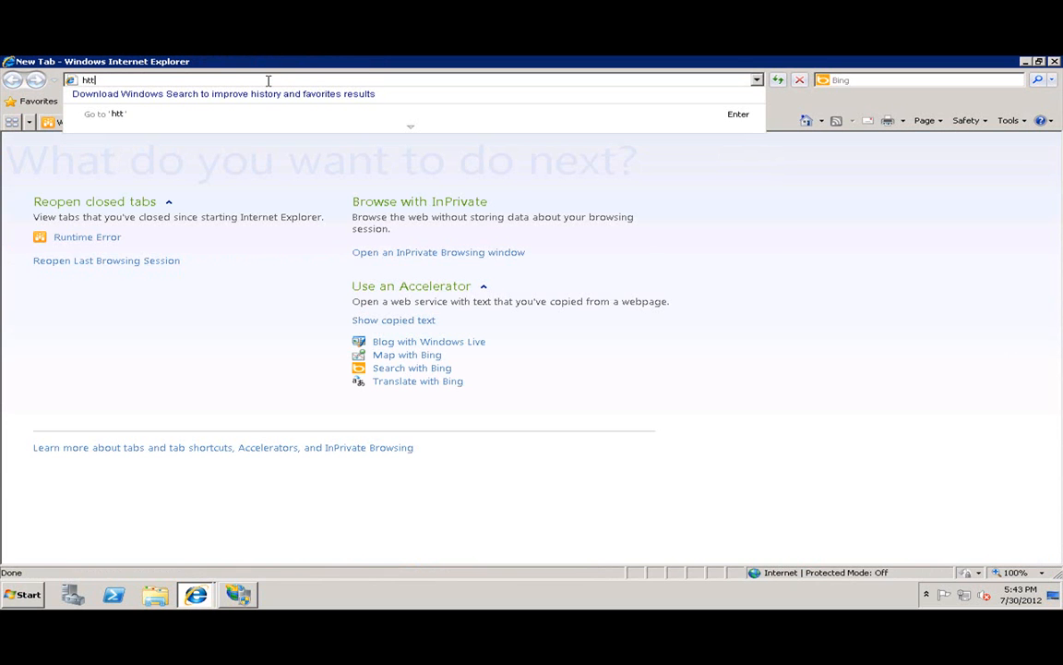
pyautogui.write('ps://extranet.hg.com')
pyautogui.press('Return')
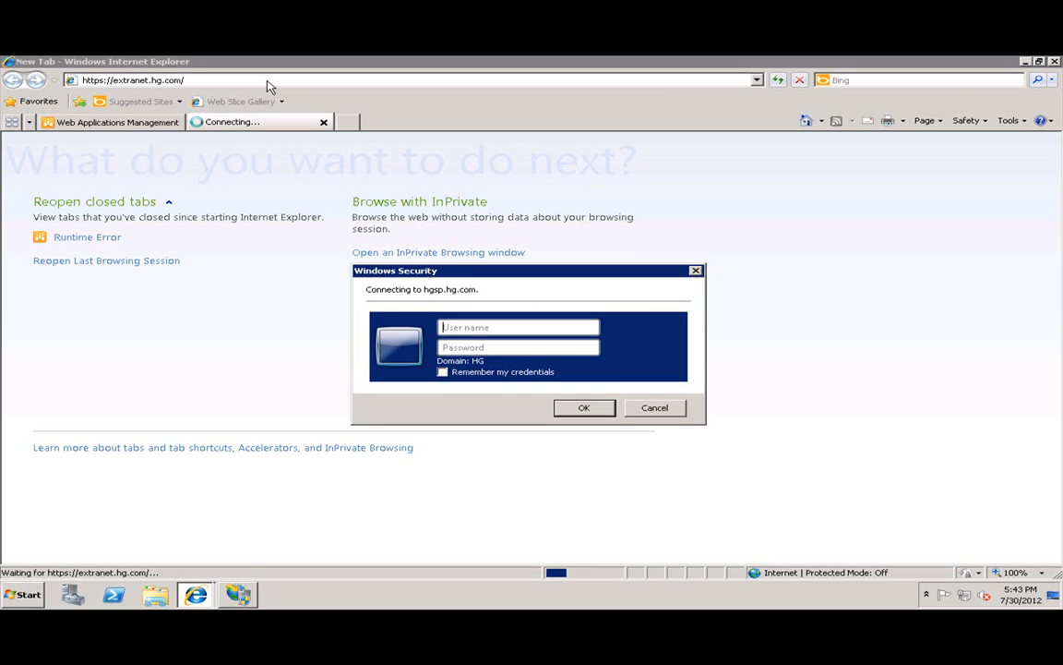
# Sign in at the Windows Security prompt with the domain user name and password.
pyautogui.write('haaron.gonzalez')
pyautogui.press('Tab')
pyautogui.write('**********')
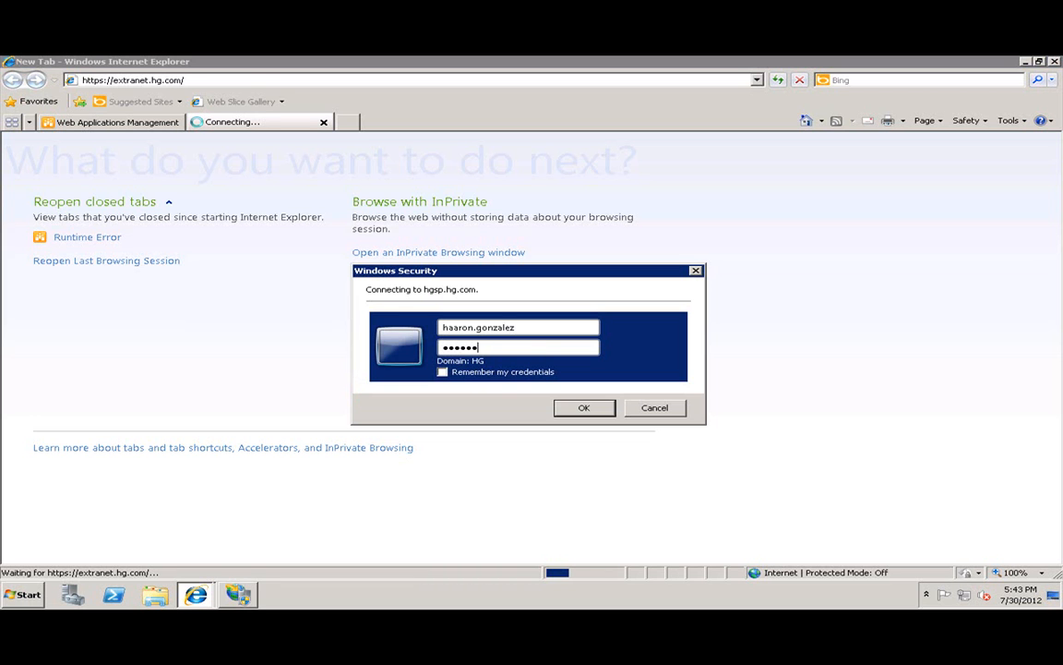
pyautogui.press('Return')
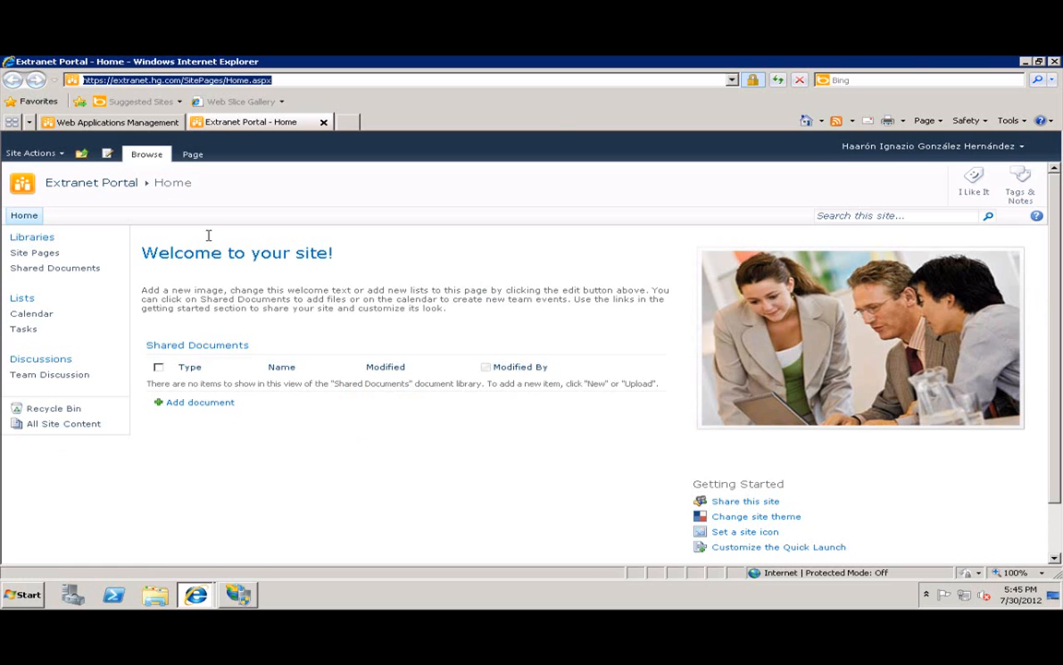
# Check the https site identification showing the connection is encrypted and identified by HG-CA.
pyautogui.moveTo(108, 80); pyautogui.dragTo(64, 83)
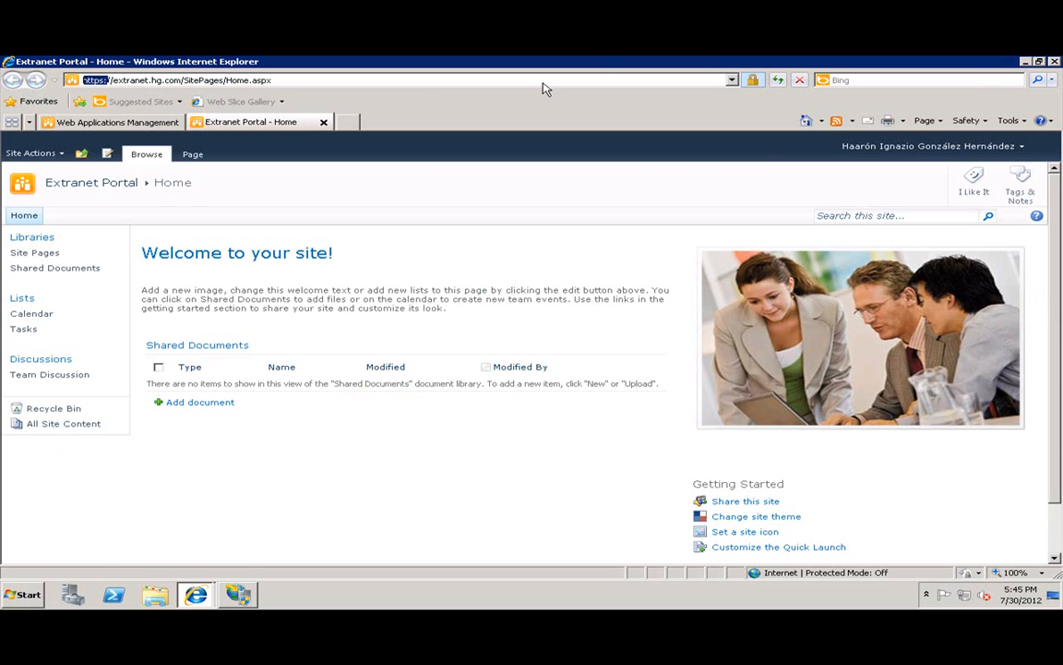
pyautogui.click(752, 80)
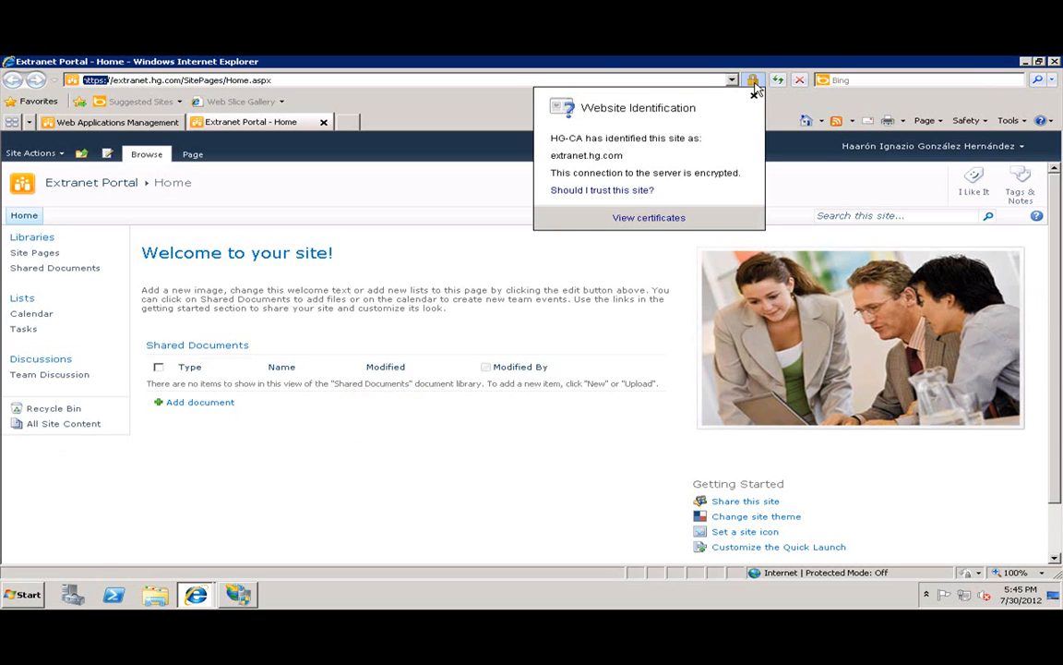
pyautogui.click(133, 126)
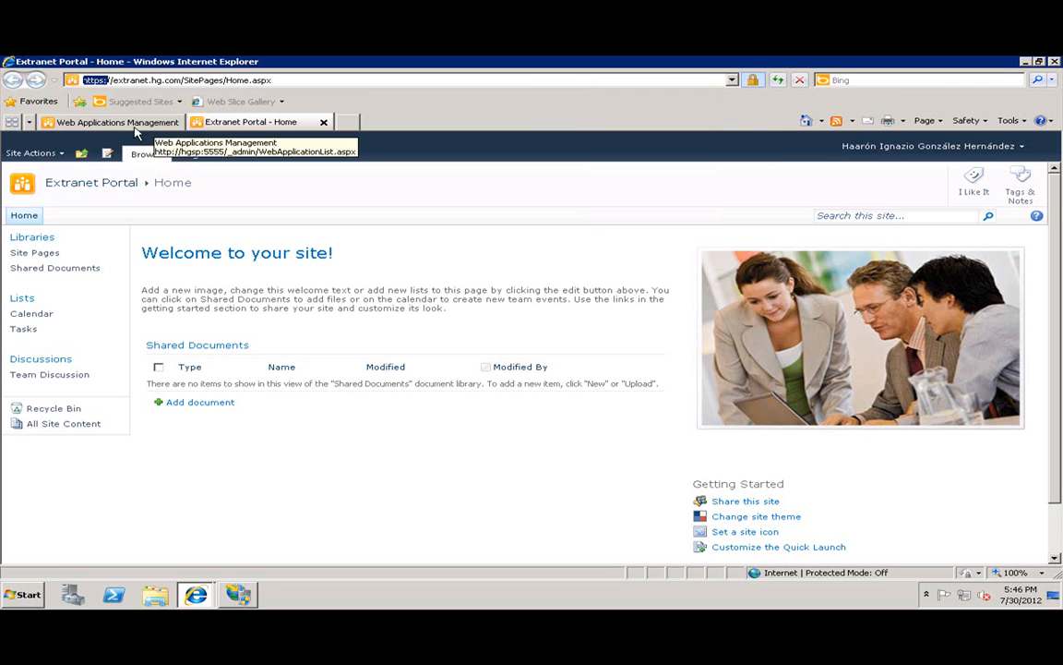
pyautogui.click(254, 125)
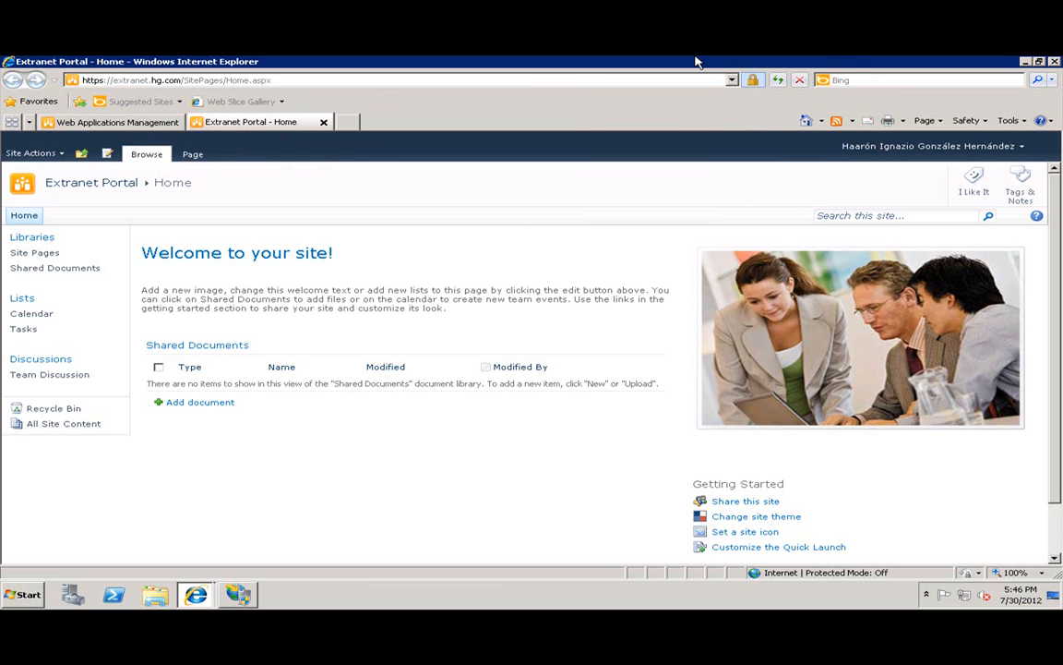
pyautogui.moveTo(697, 62)
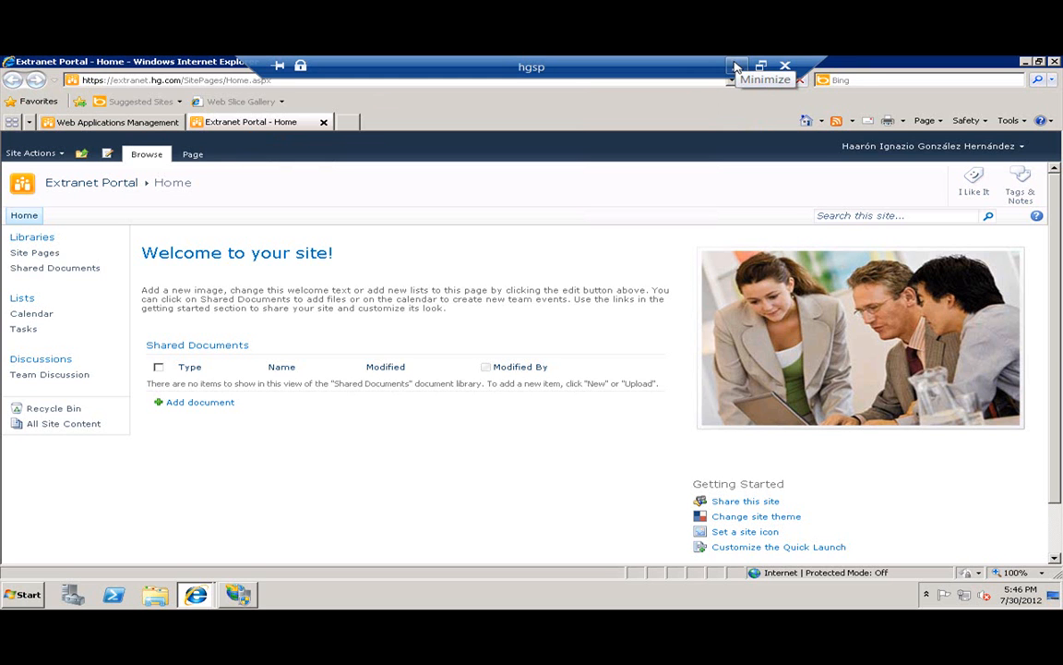
# Minimize the hgsp remote session and connect SQL Server Management Studio to the HGDC database engine.
pyautogui.click(736, 67)
pyautogui.moveTo(491, 592)
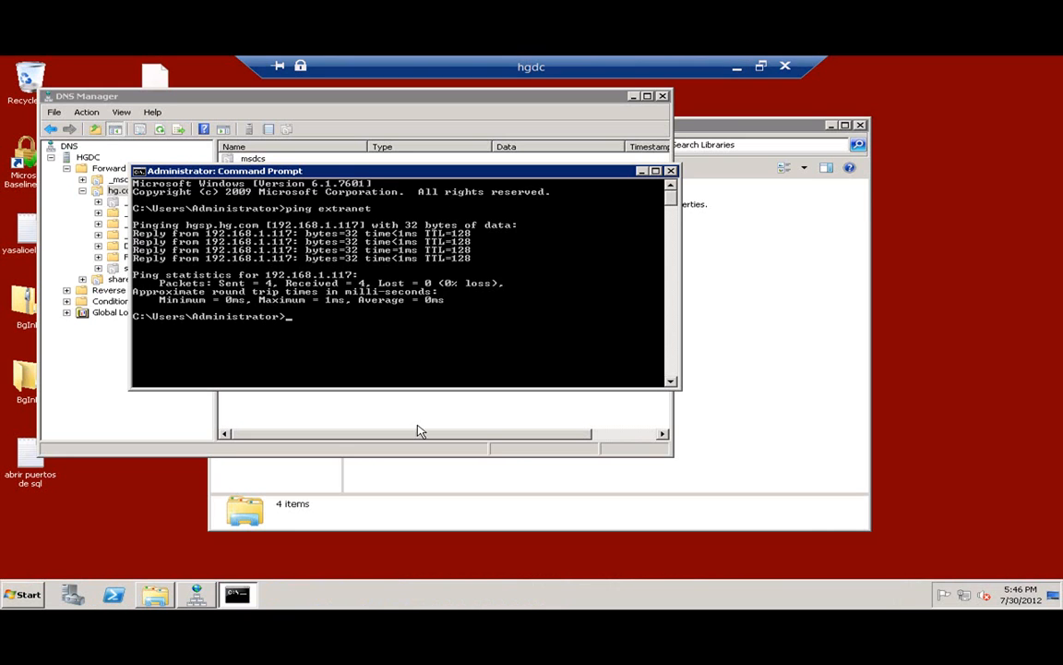
pyautogui.click(1056, 600)
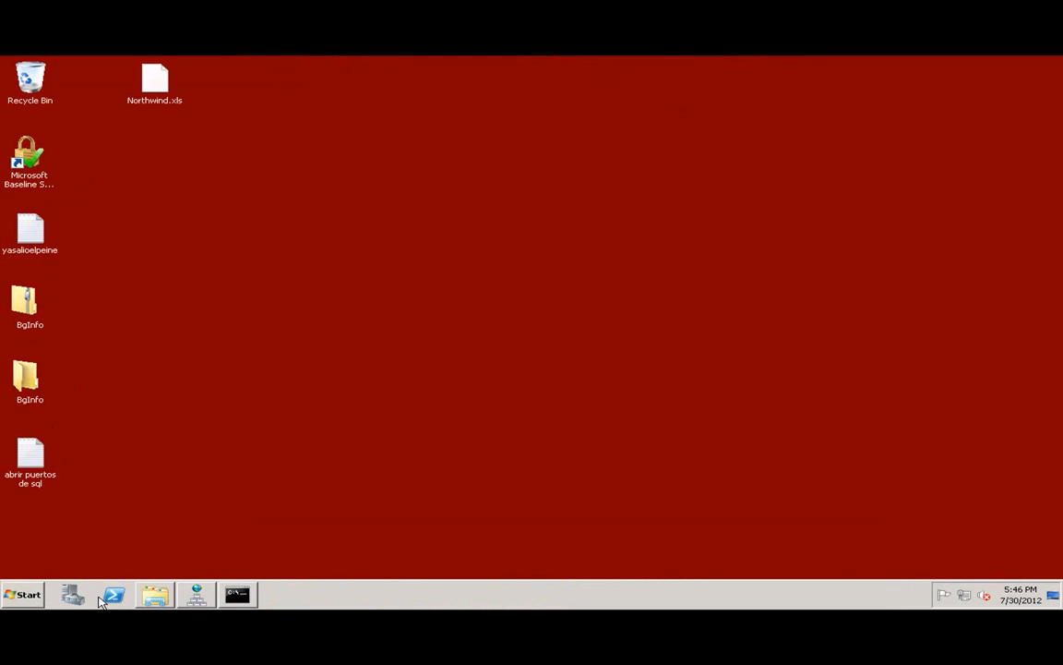
pyautogui.click(26, 595)
pyautogui.click(48, 378)
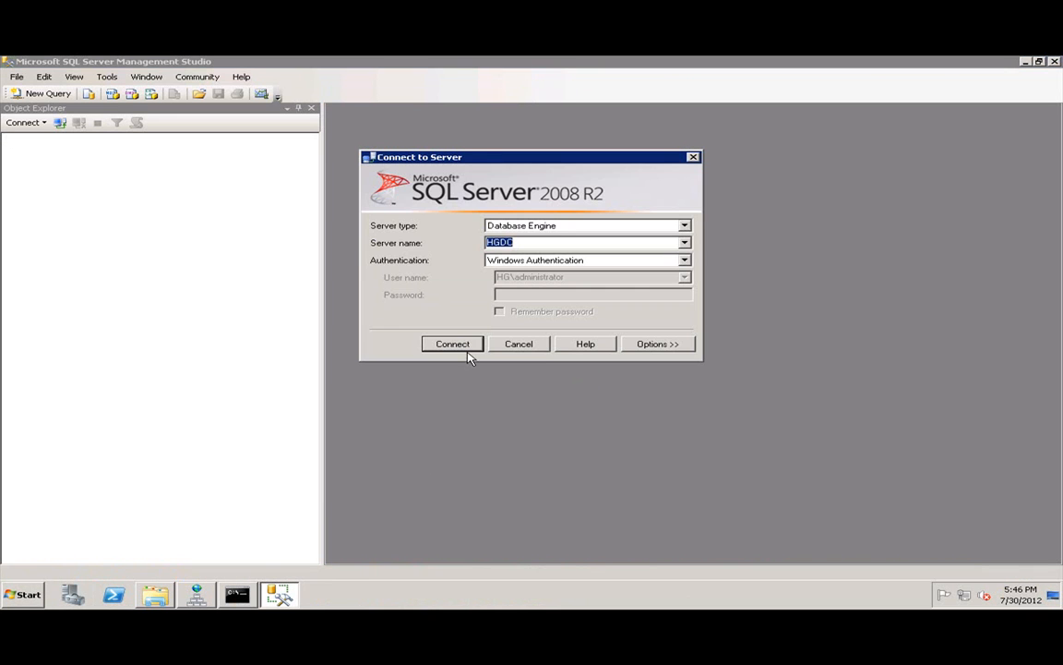
pyautogui.click(454, 347)
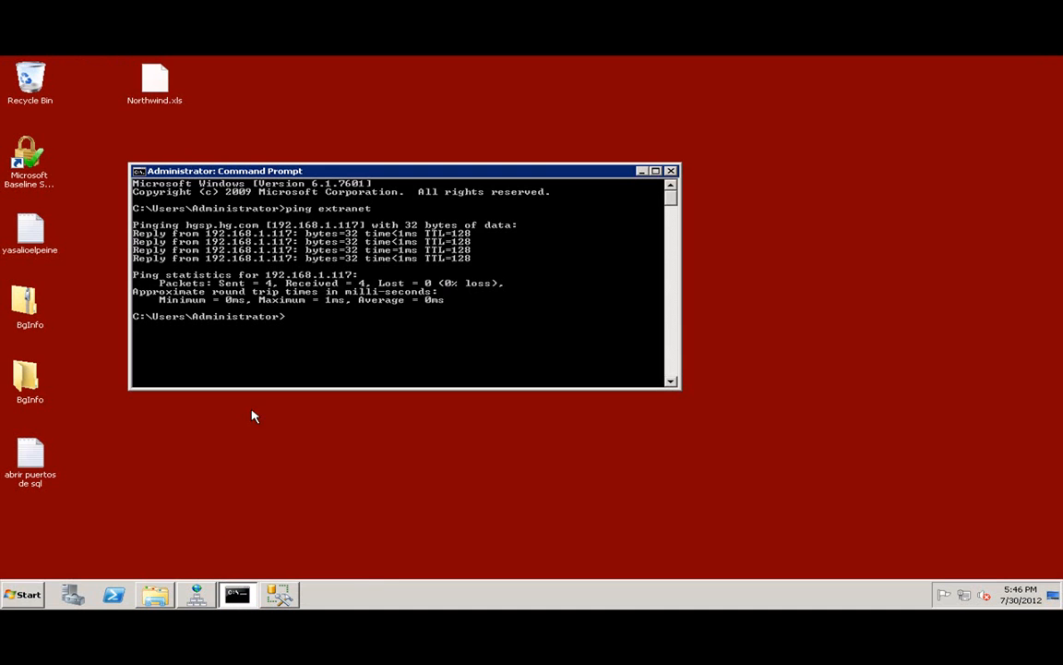
# In Command Prompt, change directory to C:\Windows\Microsoft.NET\Framework\v2.0.50727.
pyautogui.write('cd\\')
pyautogui.press('Return')
pyautogui.write('cd w')
pyautogui.press('Tab')
pyautogui.press('Return')
pyautogui.write('cd mi')
pyautogui.press('Tab')
pyautogui.press('Return')
pyautogui.write('cd fr')
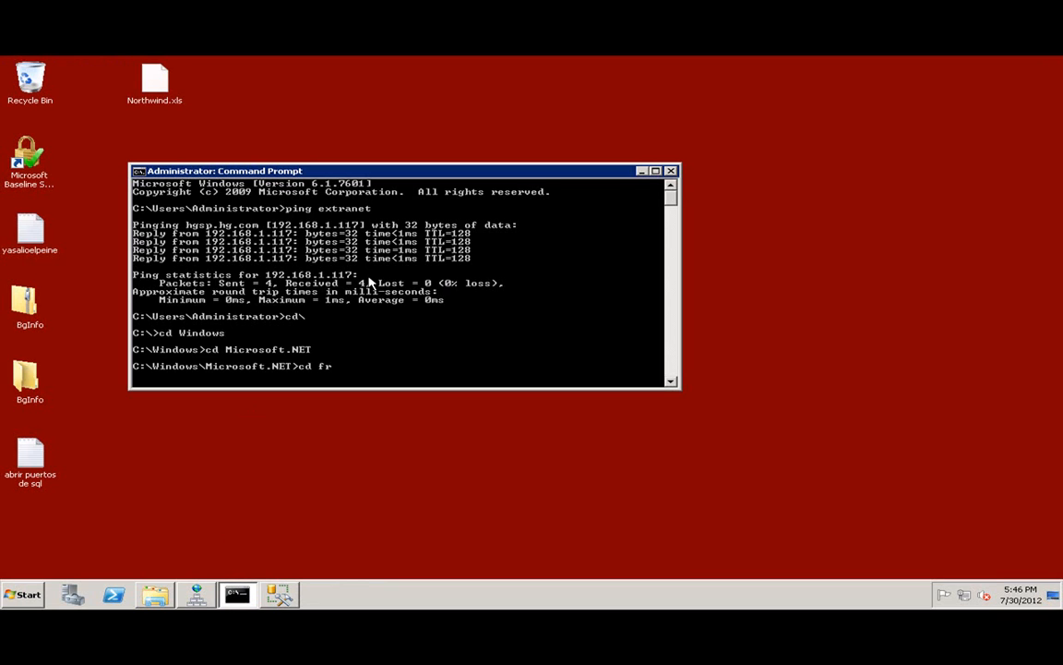
pyautogui.press('Tab')
pyautogui.press('Return')
pyautogui.write('cd v')
pyautogui.press('Tab')
pyautogui.press('Return')
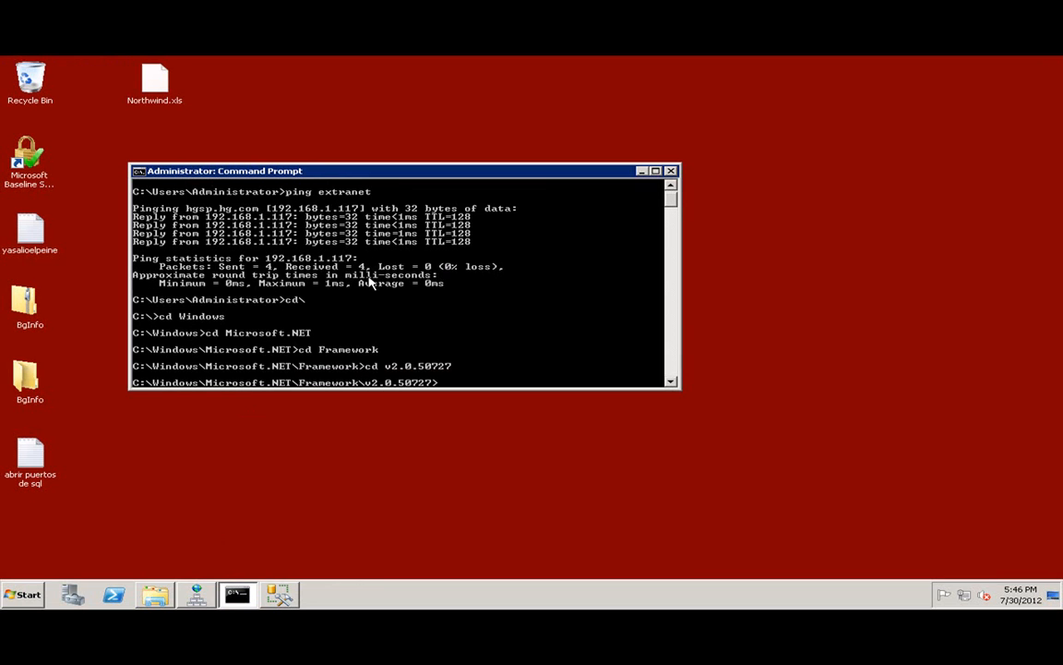
# Run aspnet_regsql to launch the ASP.NET SQL Server Setup Wizard.
pyautogui.write('aspnet_regsql')
pyautogui.press('BackSpace')
pyautogui.press('BackSpace')
pyautogui.write('ql')
pyautogui.press('Return')
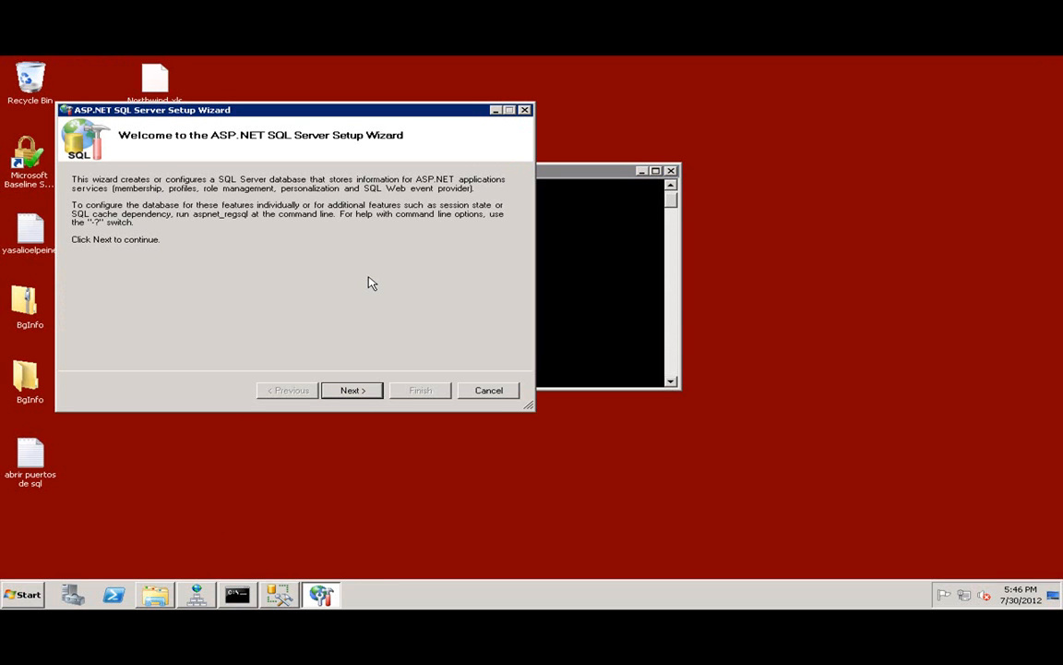
# Configure SQL Server for application services with database name ExtranetUsers, then finish and close the wizard.
pyautogui.click(368, 395)
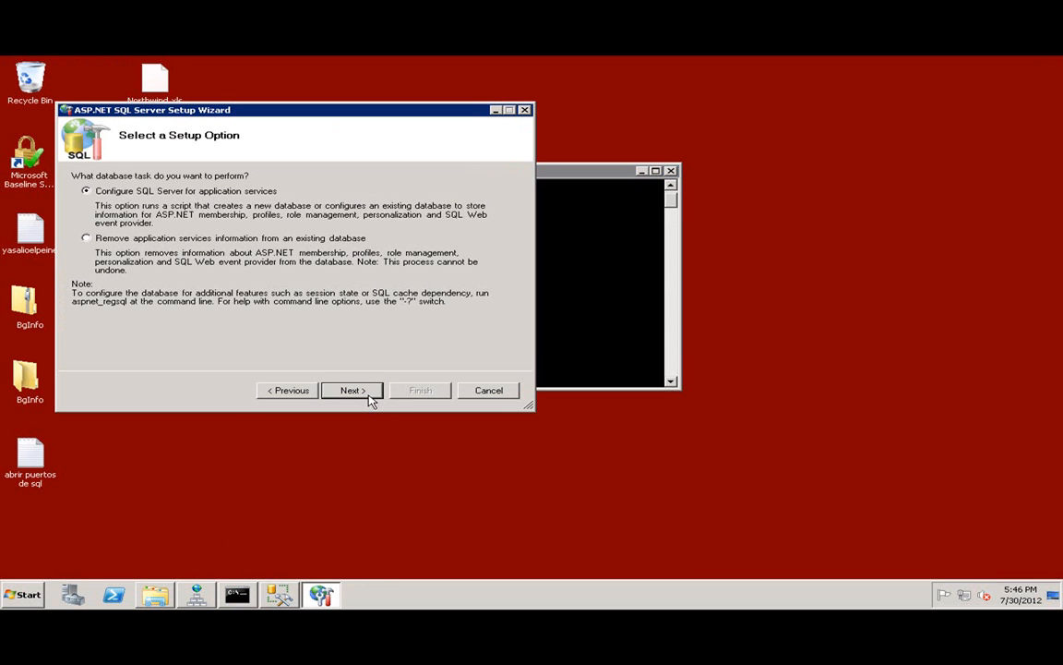
pyautogui.click(352, 390)
pyautogui.press('Tab')
pyautogui.press('Tab')
pyautogui.press('Tab')
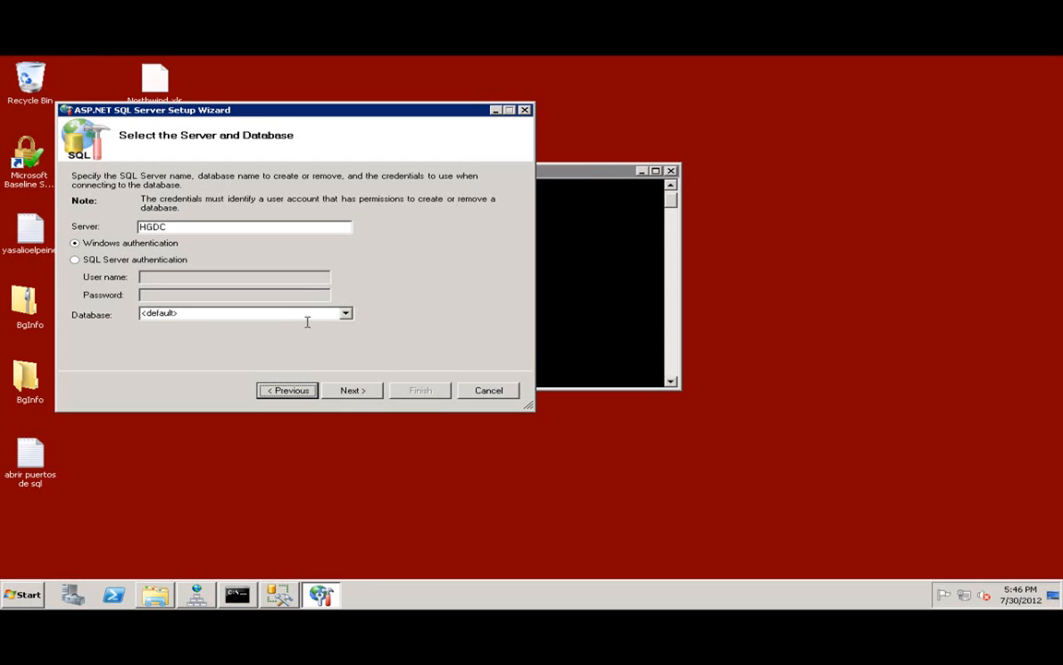
pyautogui.hotkey('shift', 'Tab')
pyautogui.write('ExtranetUsers')
pyautogui.press('Return')
pyautogui.click(355, 392)
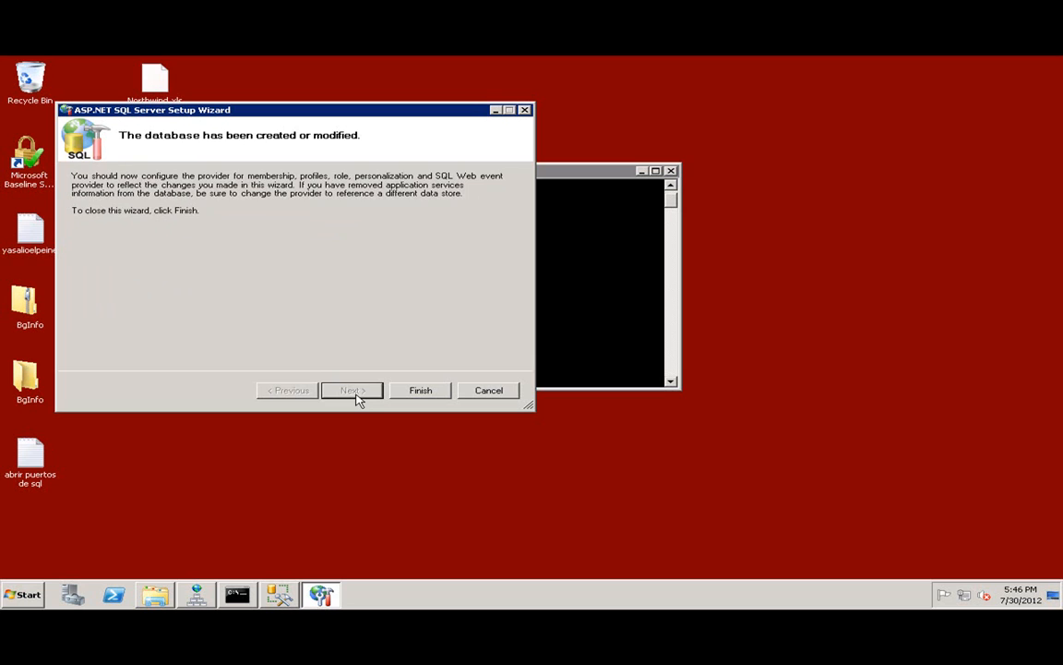
pyautogui.click(421, 390)
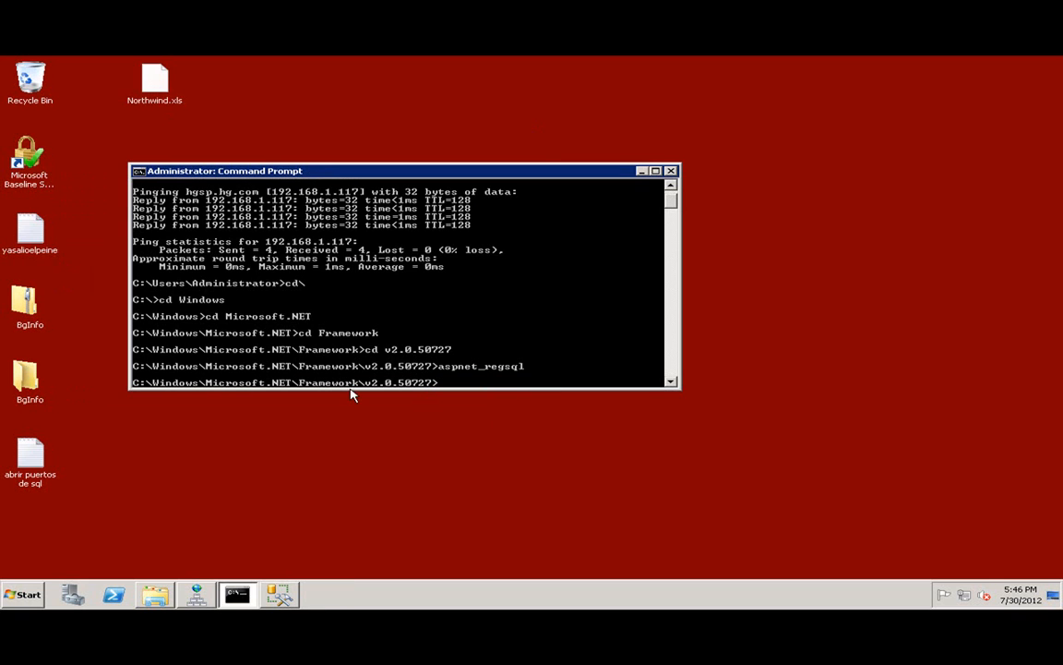
# In Management Studio, start a new login from the server's Security > Logins folder.
pyautogui.click(280, 595)
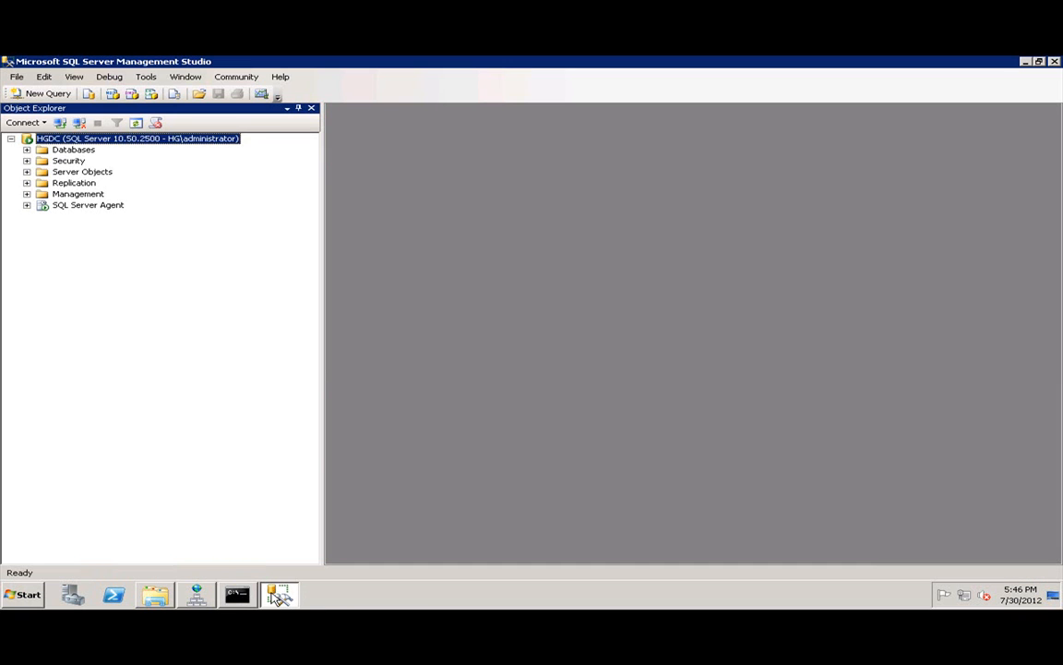
pyautogui.click(27, 150)
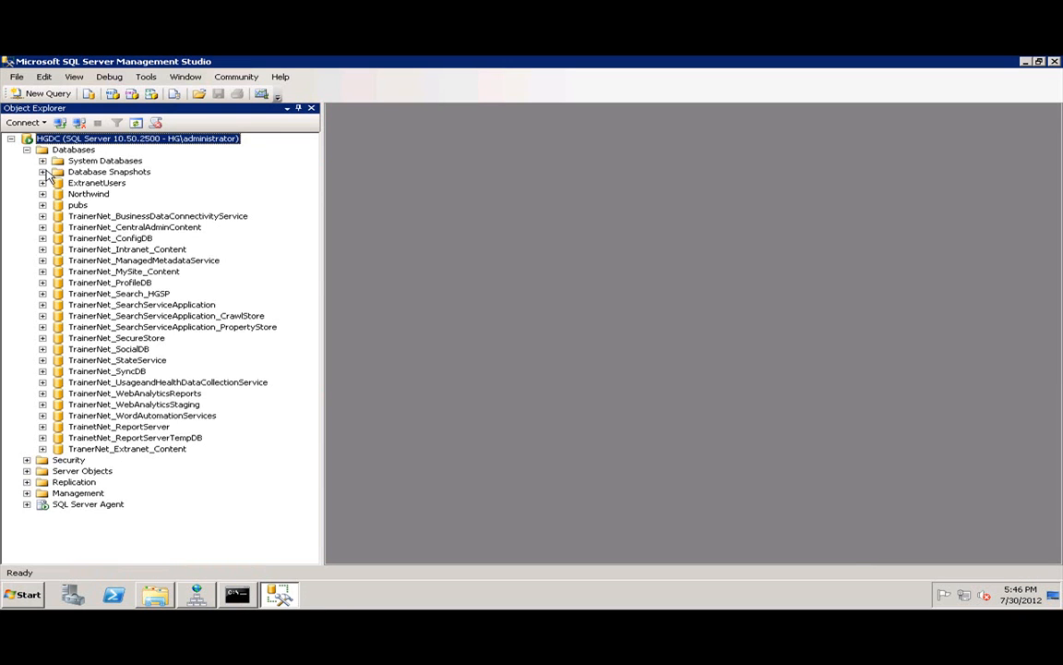
pyautogui.click(85, 183)
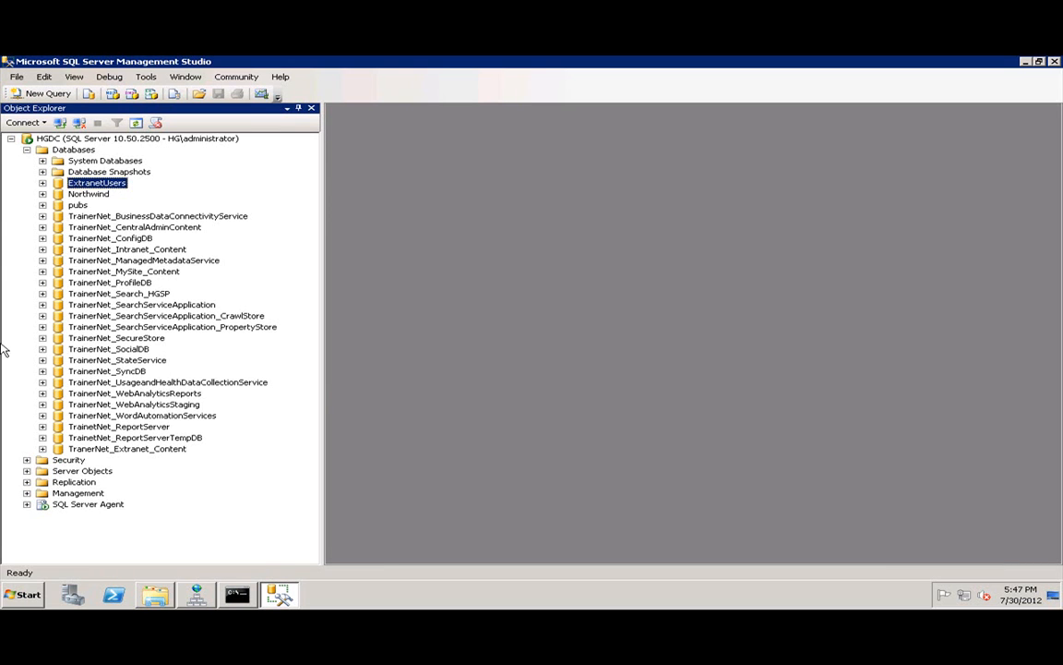
pyautogui.click(26, 150)
pyautogui.click(27, 161)
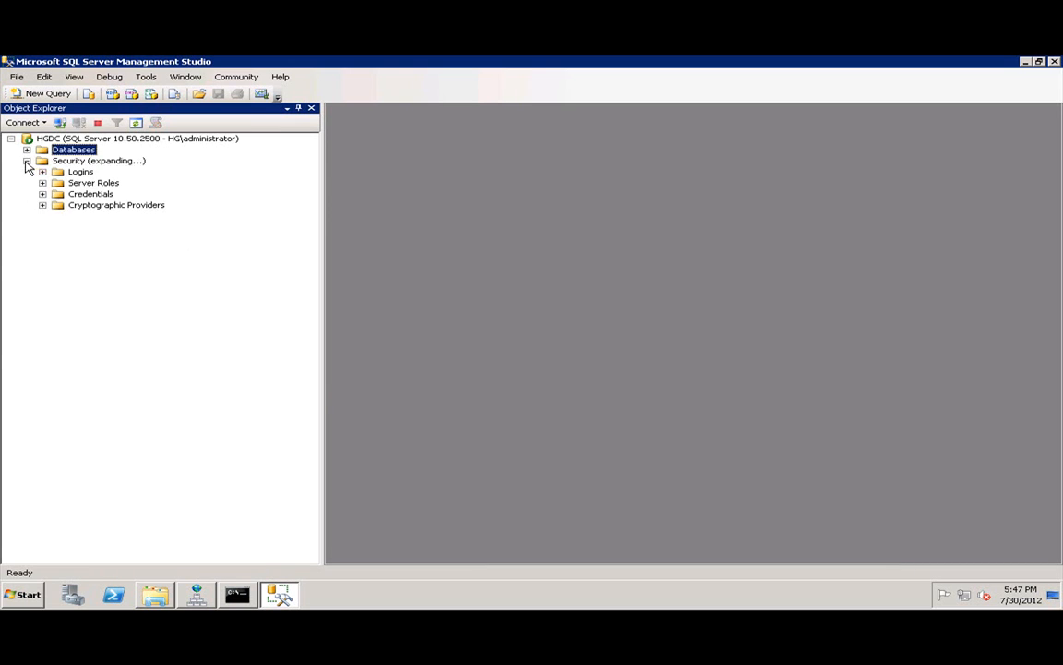
pyautogui.click(74, 172)
pyautogui.rightClick(84, 174)
pyautogui.click(97, 183)
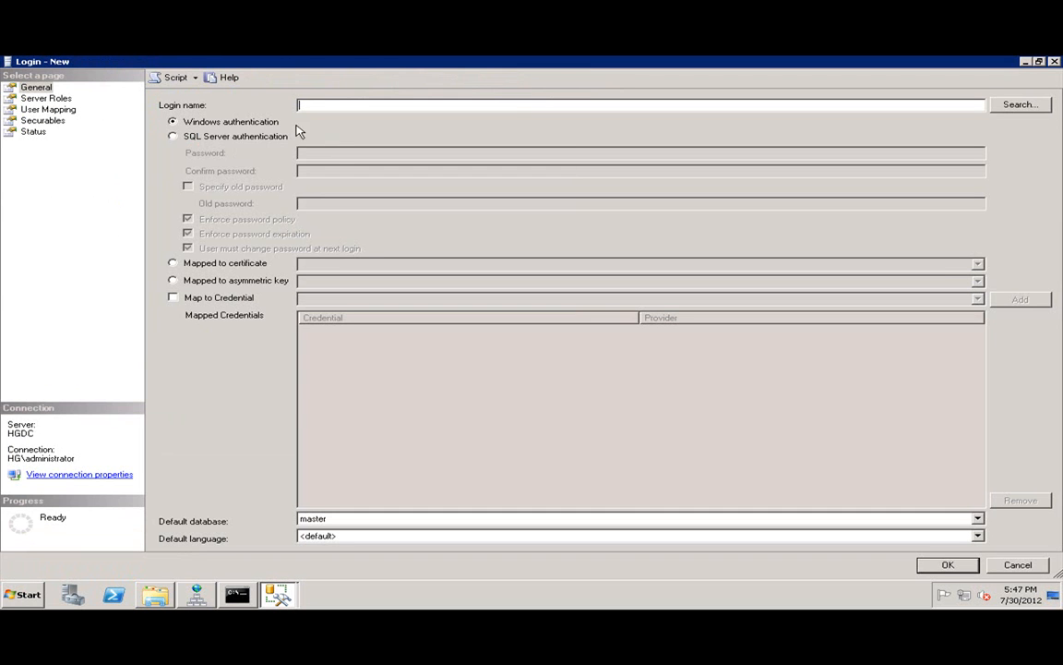
# Create the SQL Server-authenticated login extranetsa with a password and password policy enforcement off.
pyautogui.click(204, 137)
pyautogui.click(528, 104)
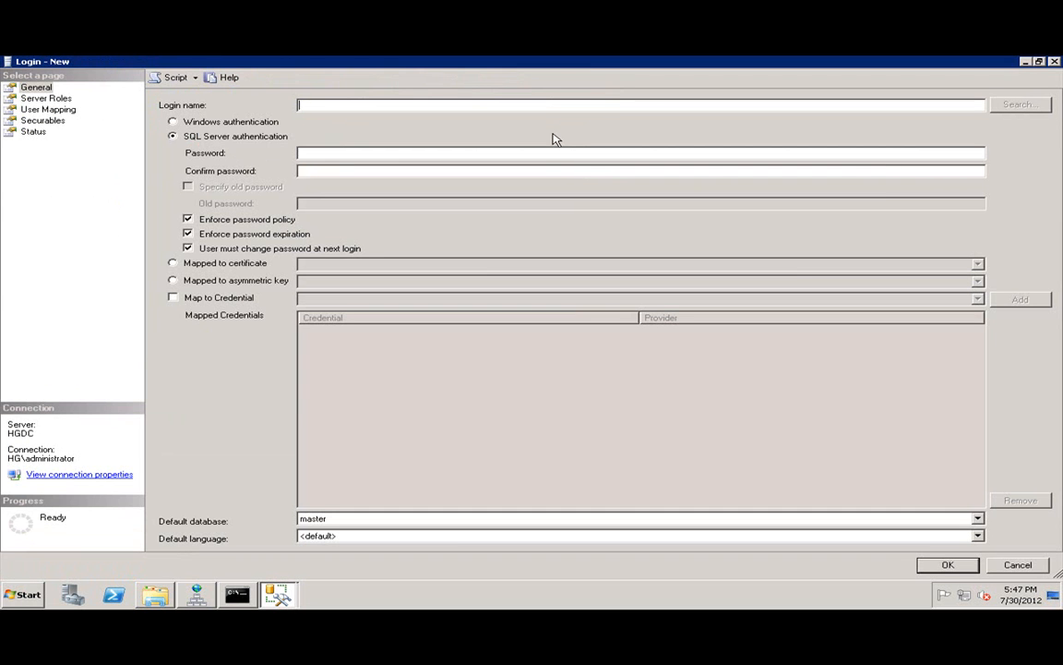
pyautogui.write('extranetsa')
pyautogui.press('Tab')
pyautogui.click(334, 154)
pyautogui.write('••••••••••••••••••••')
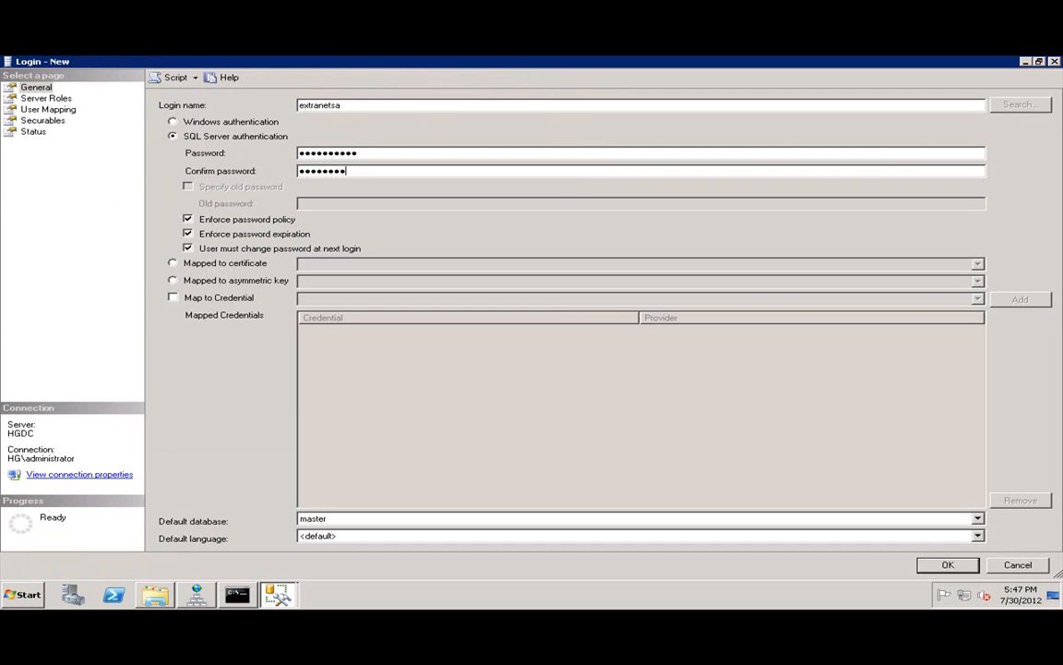
pyautogui.press('Tab')
pyautogui.press('space')
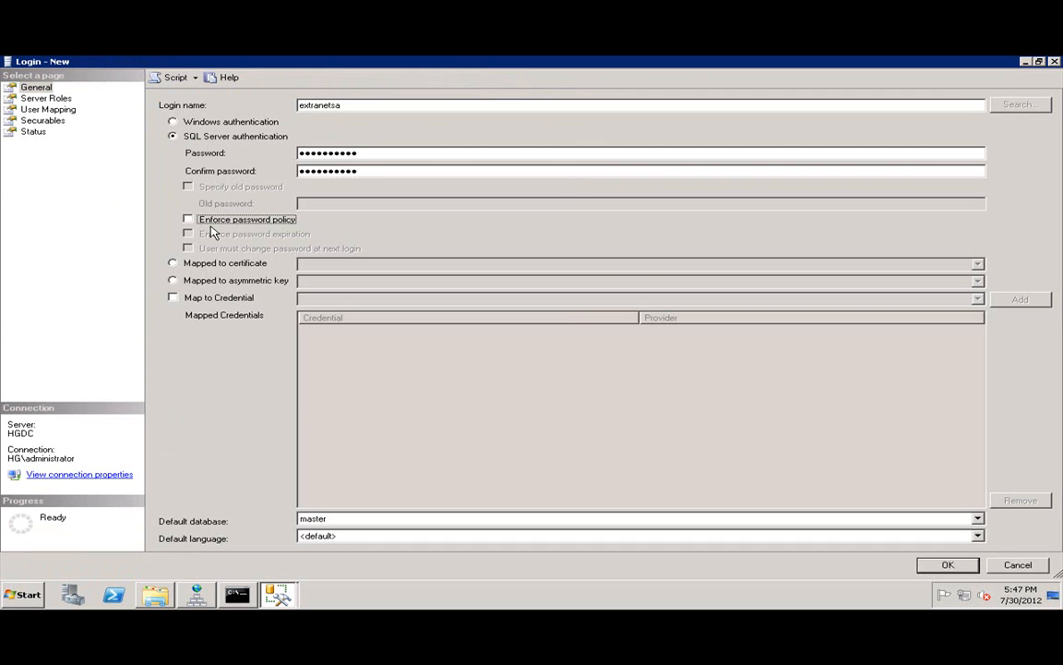
pyautogui.press('Return')
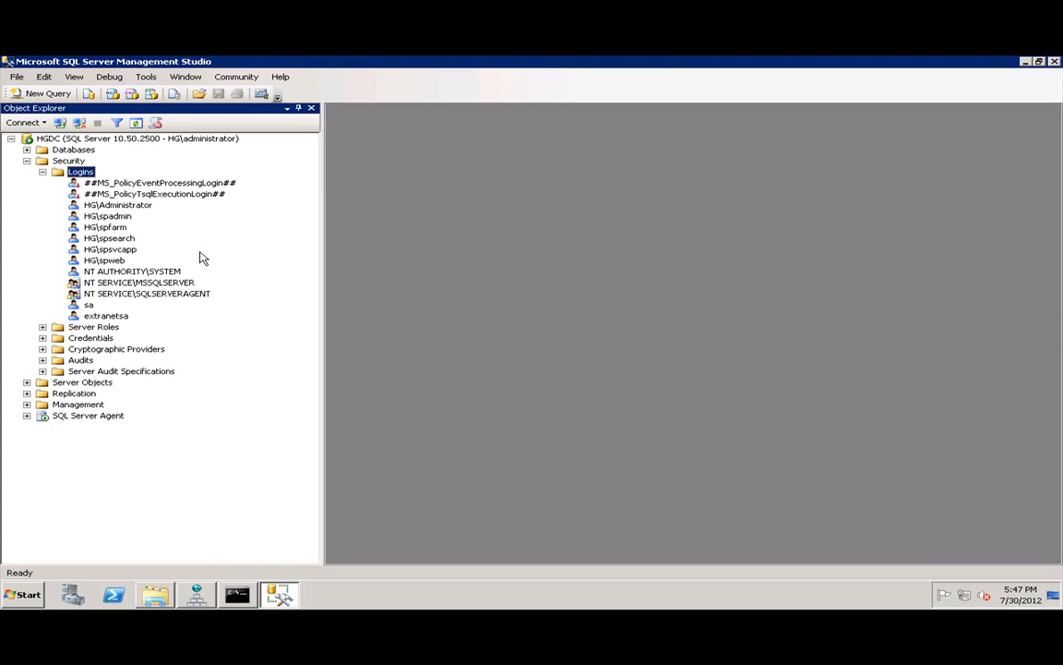
# Start a new user under the ExtranetUsers database's Security > Users folder.
pyautogui.click(27, 160)
pyautogui.click(27, 150)
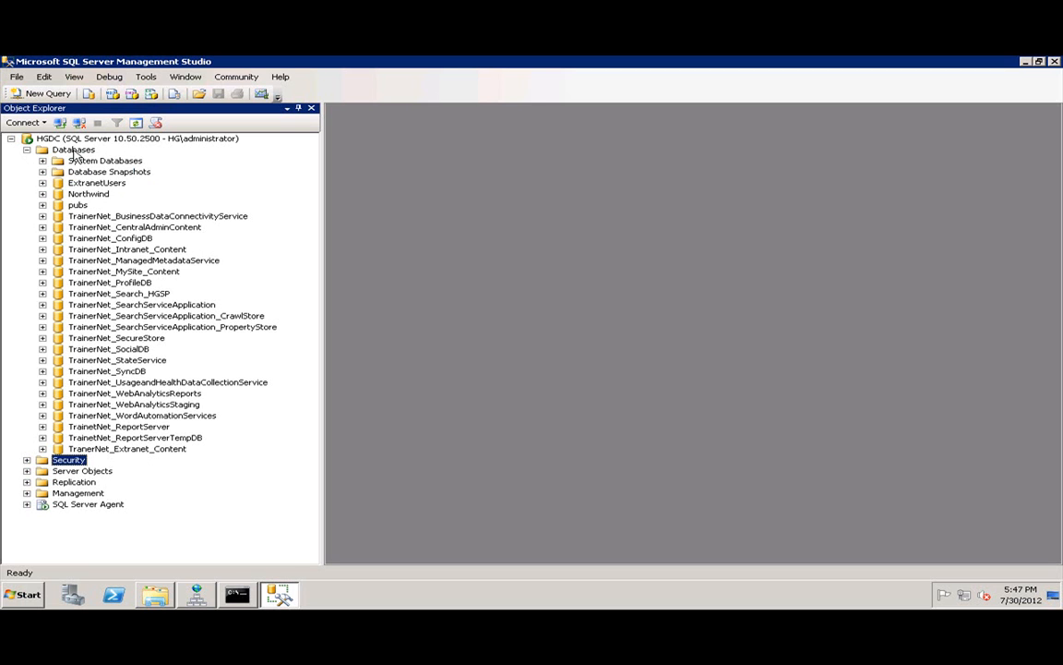
pyautogui.click(49, 184)
pyautogui.click(43, 183)
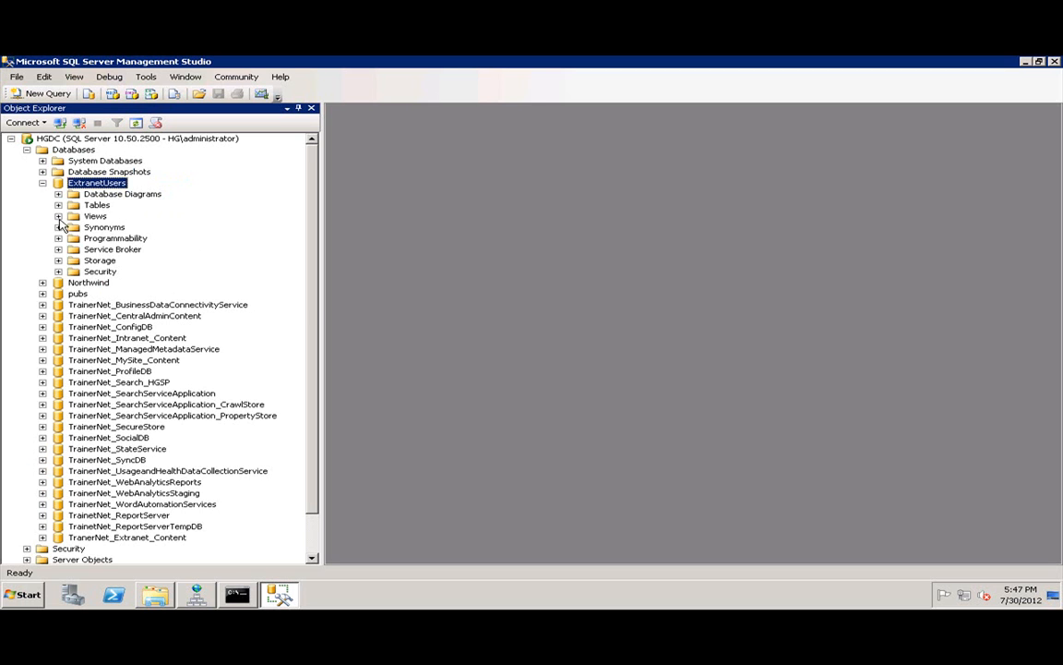
pyautogui.click(58, 272)
pyautogui.rightClick(115, 285)
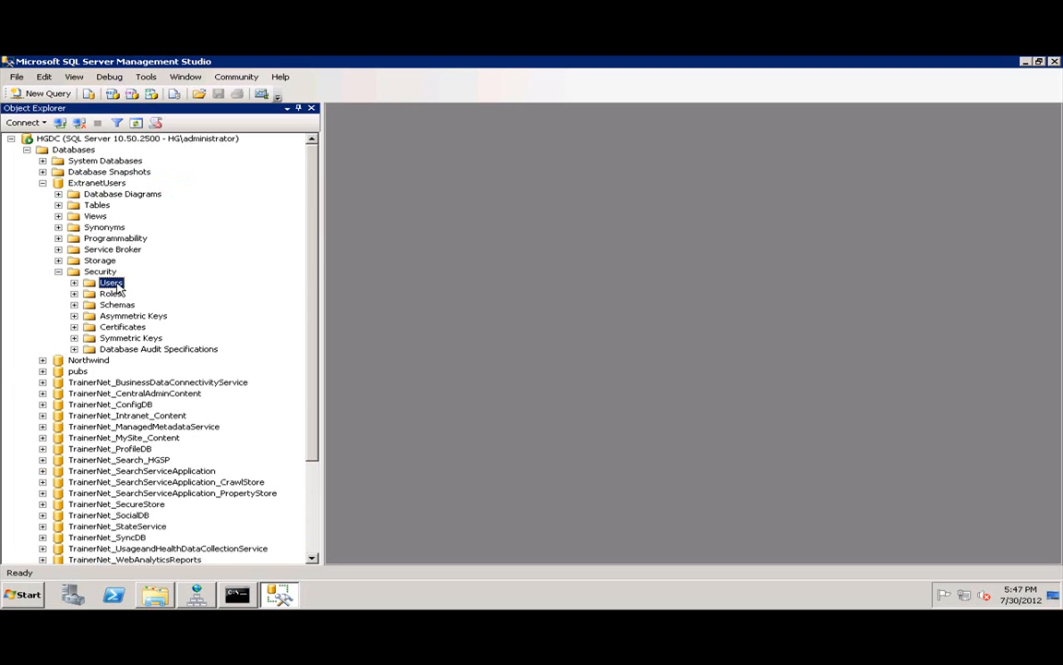
pyautogui.click(150, 293)
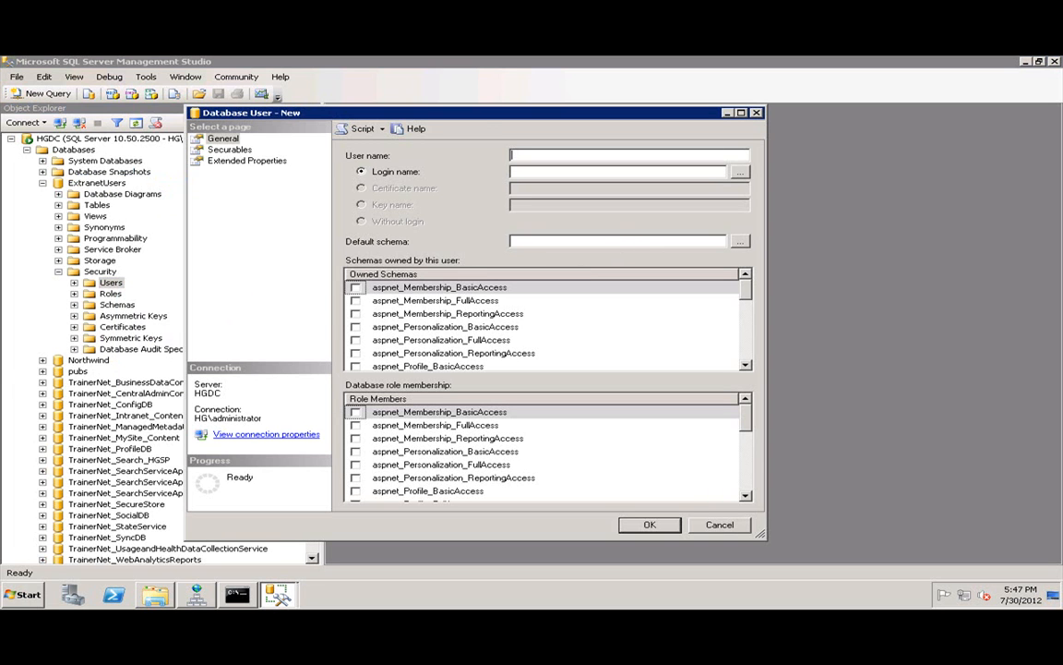
# Map the new user to the extranetsa login and name it extranetsa.
pyautogui.click(741, 239)
pyautogui.press('Escape')
pyautogui.click(740, 172)
pyautogui.write('extranetsa')
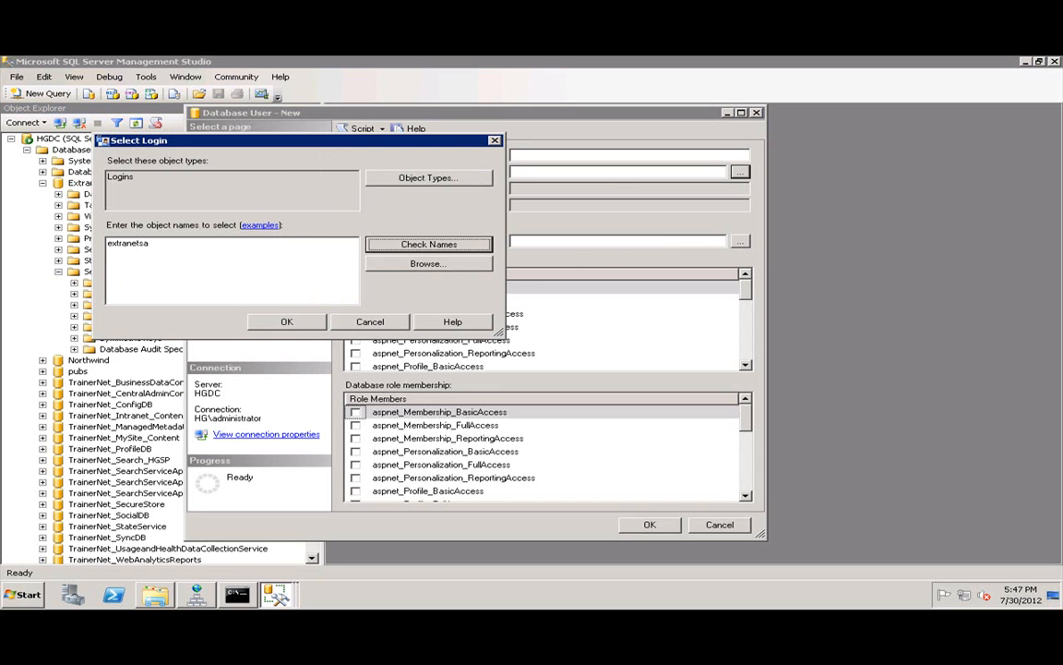
pyautogui.click(410, 243)
pyautogui.click(292, 320)
pyautogui.hotkey('ctrl', 'c')
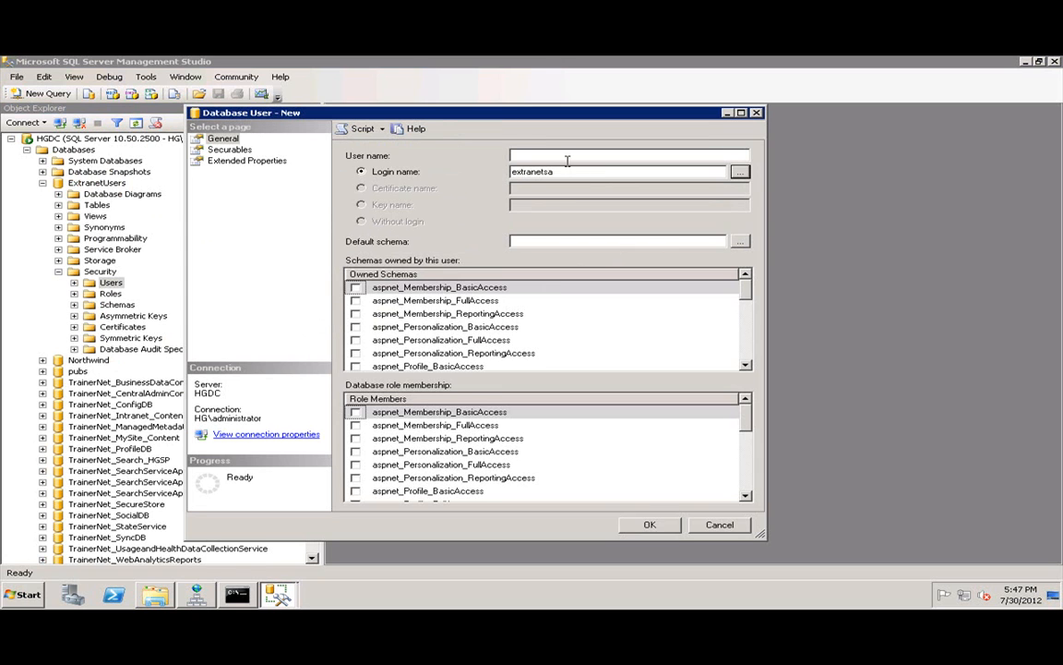
pyautogui.click(513, 155)
pyautogui.hotkey('ctrl', 'v')
# Set default schema dbo, own the db_owner schema, add the db_owner role, and create the user.
pyautogui.click(740, 241)
pyautogui.write('db')
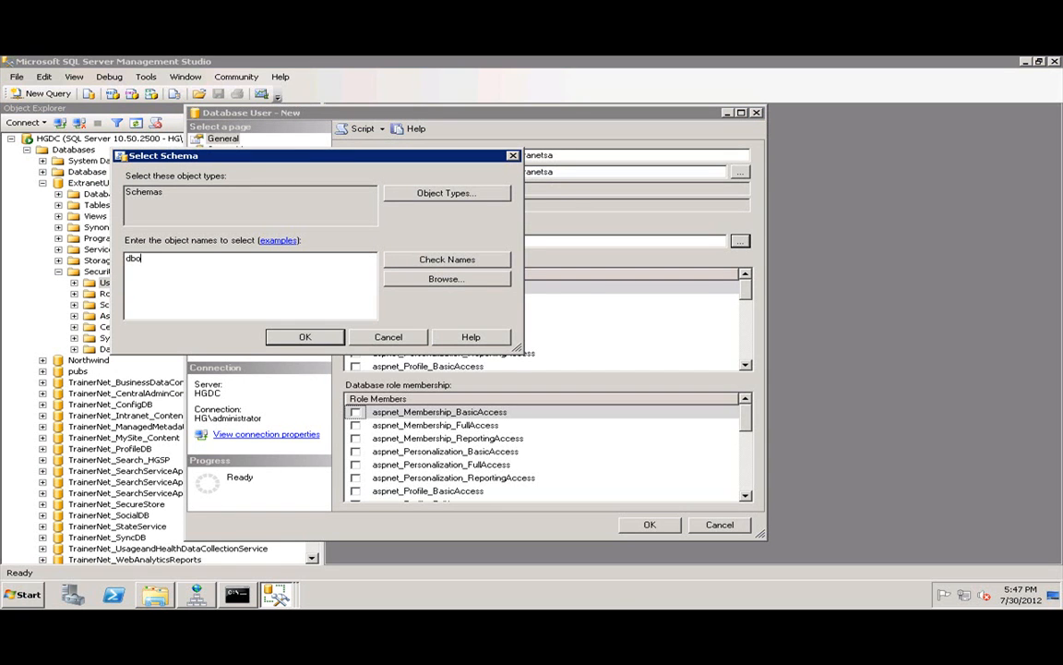
pyautogui.click(430, 267)
pyautogui.click(305, 338)
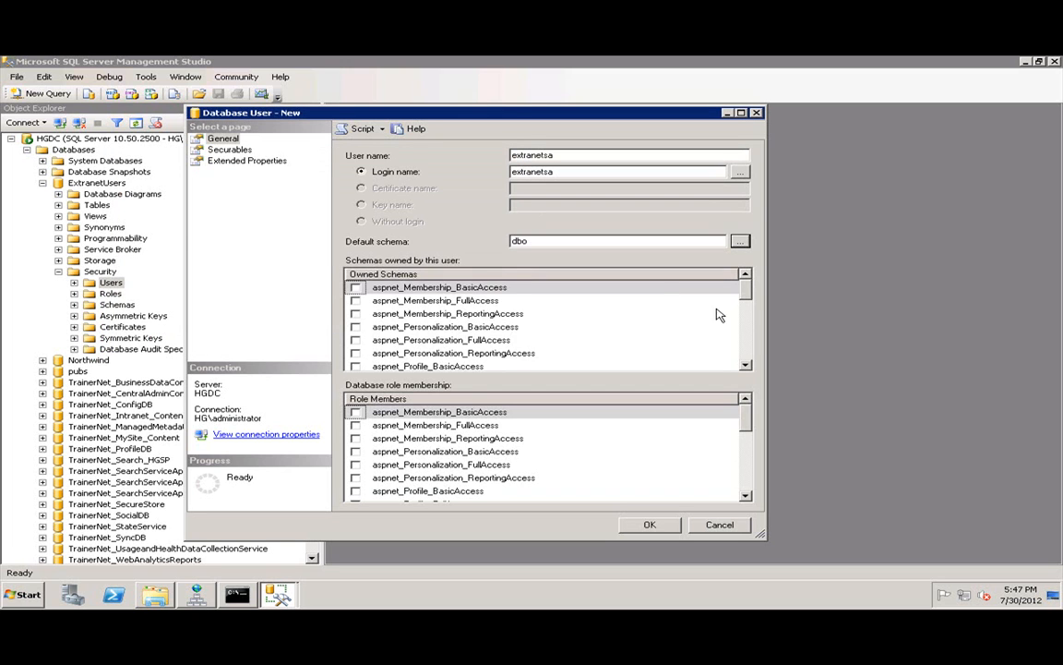
pyautogui.moveTo(747, 291); pyautogui.dragTo(747, 361)
pyautogui.click(356, 327)
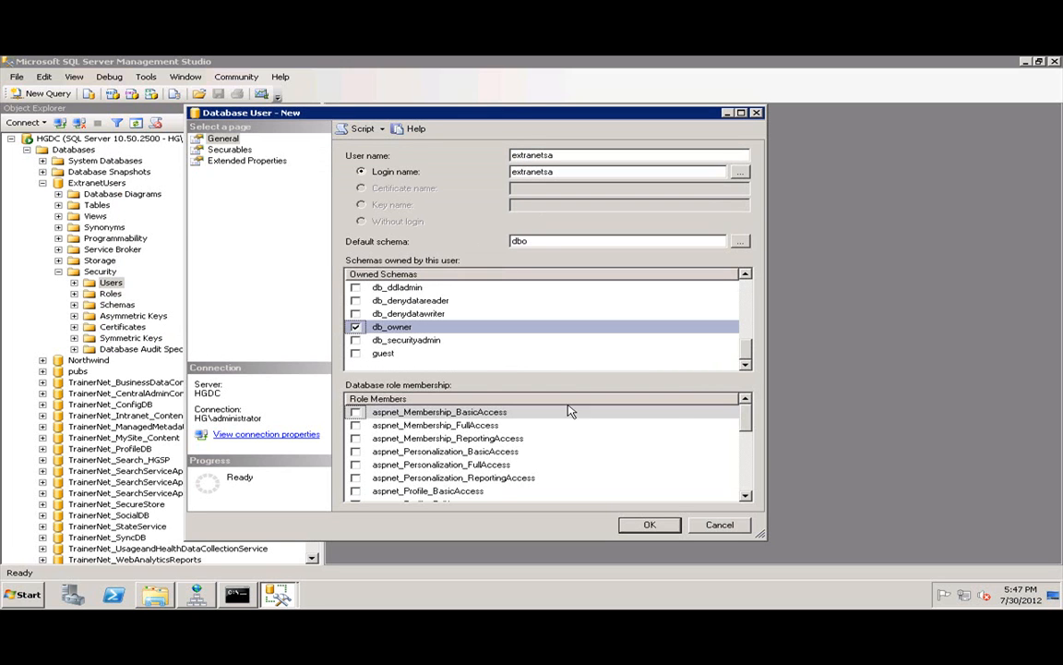
pyautogui.scroll(-5, 416, 452)
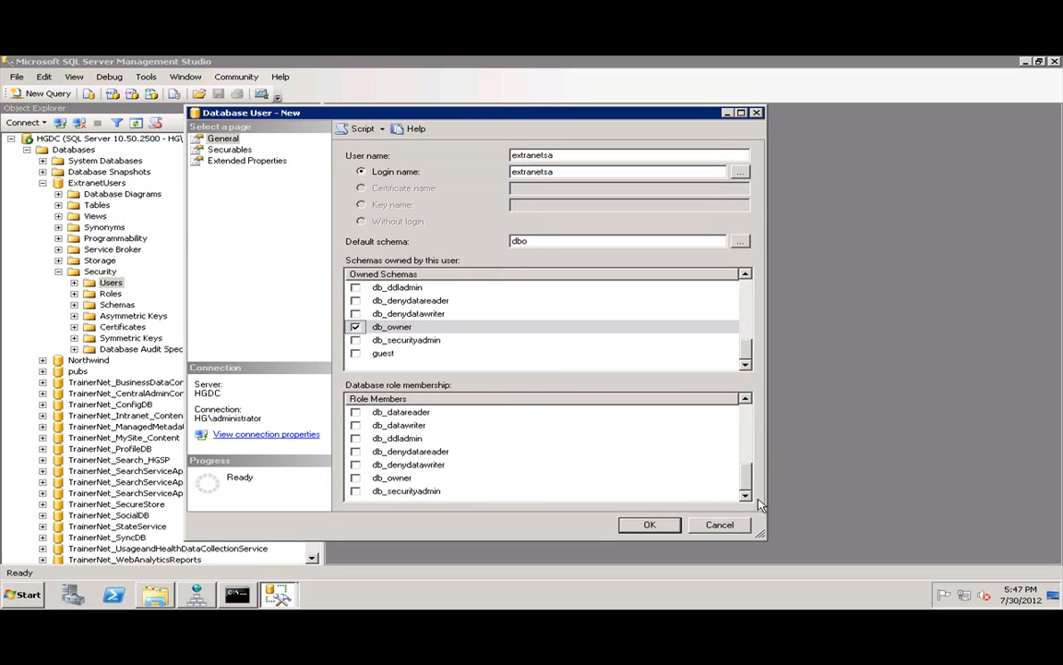
pyautogui.click(356, 477)
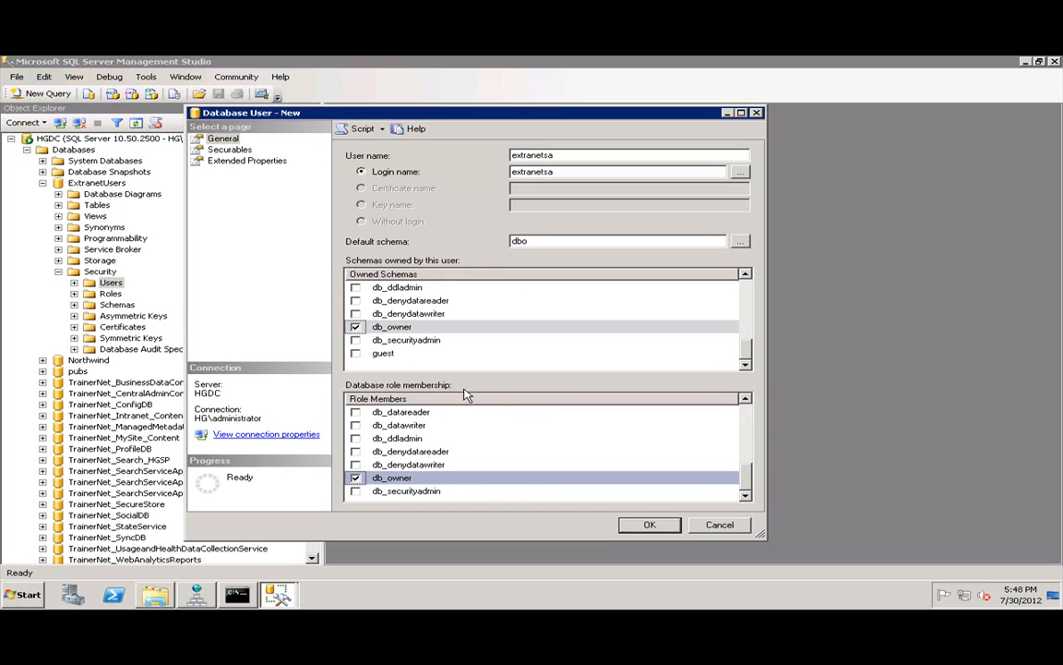
pyautogui.click(647, 524)
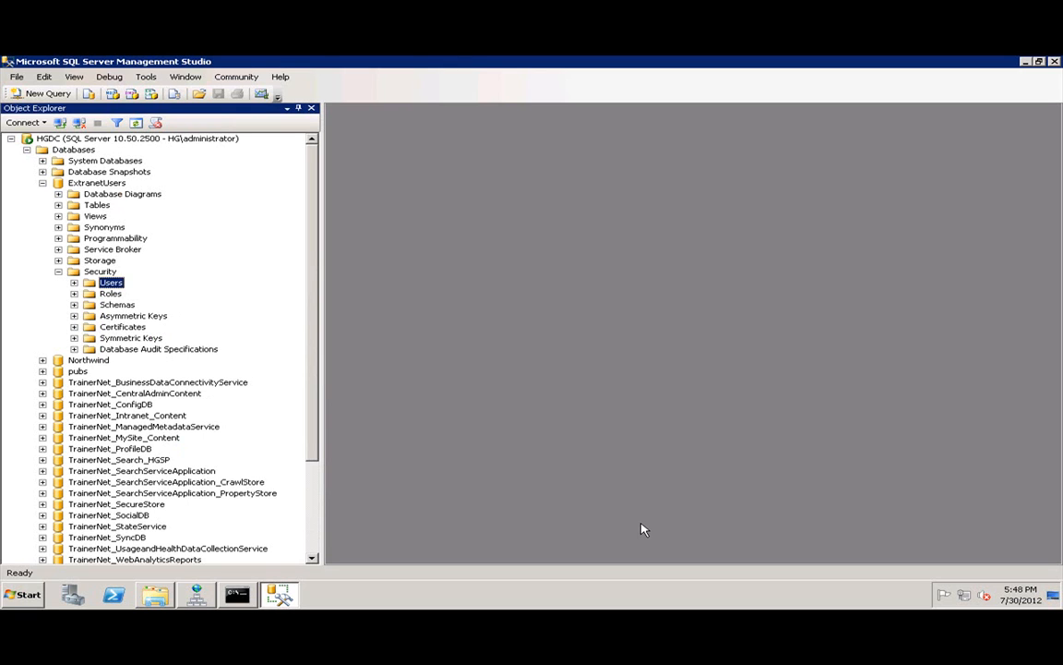
# Disconnect Object Explorer from the HGDC server.
pyautogui.click(26, 149)
pyautogui.rightClick(53, 139)
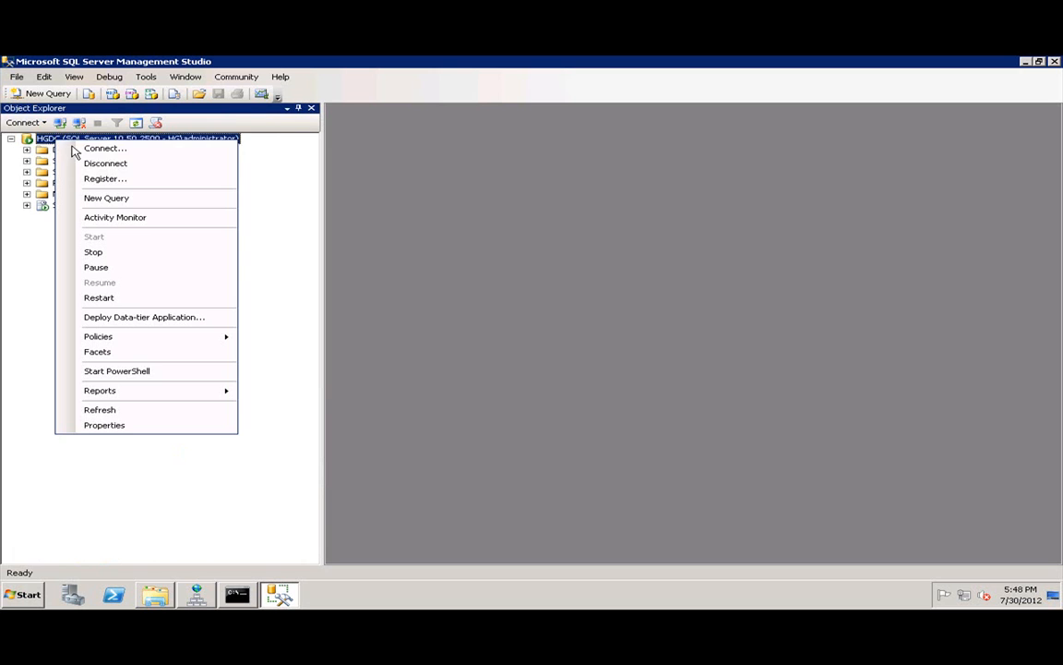
pyautogui.click(87, 163)
# Reconnect to HGDC with SQL Server authentication as extranetsa and select the ExtranetUsers database.
pyautogui.click(17, 77)
pyautogui.click(74, 90)
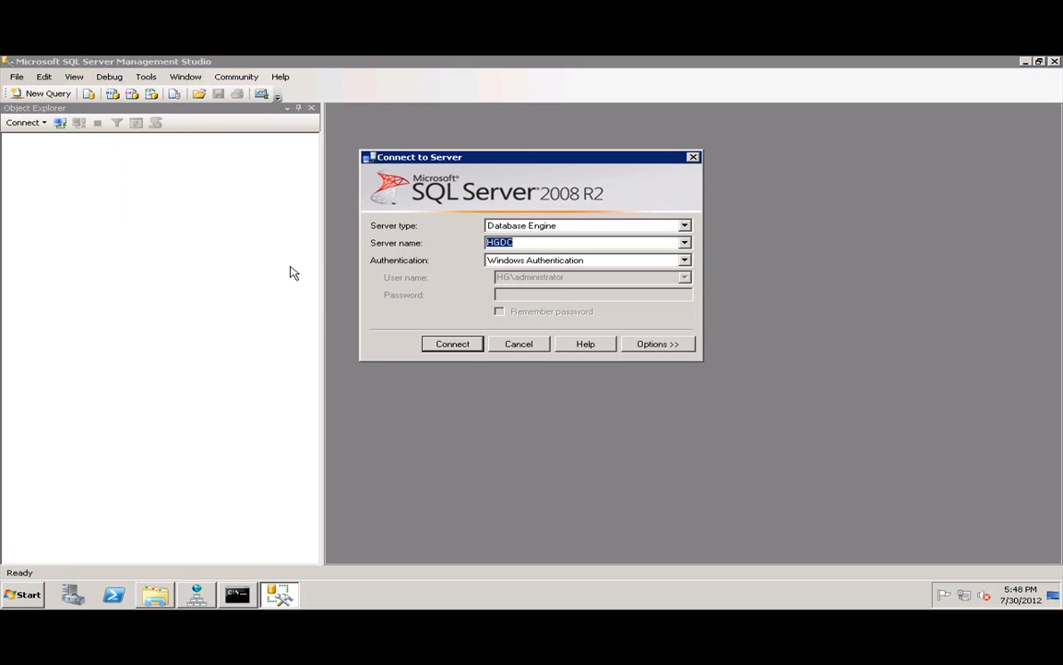
pyautogui.click(586, 260)
pyautogui.click(565, 282)
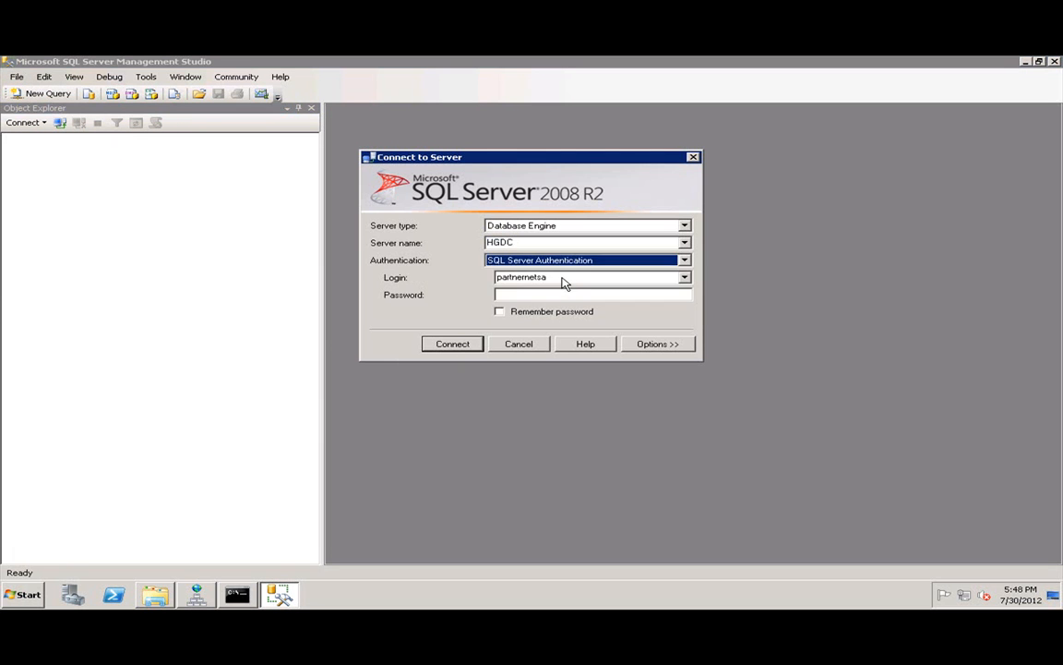
pyautogui.write('extranetsa')
pyautogui.press('Tab')
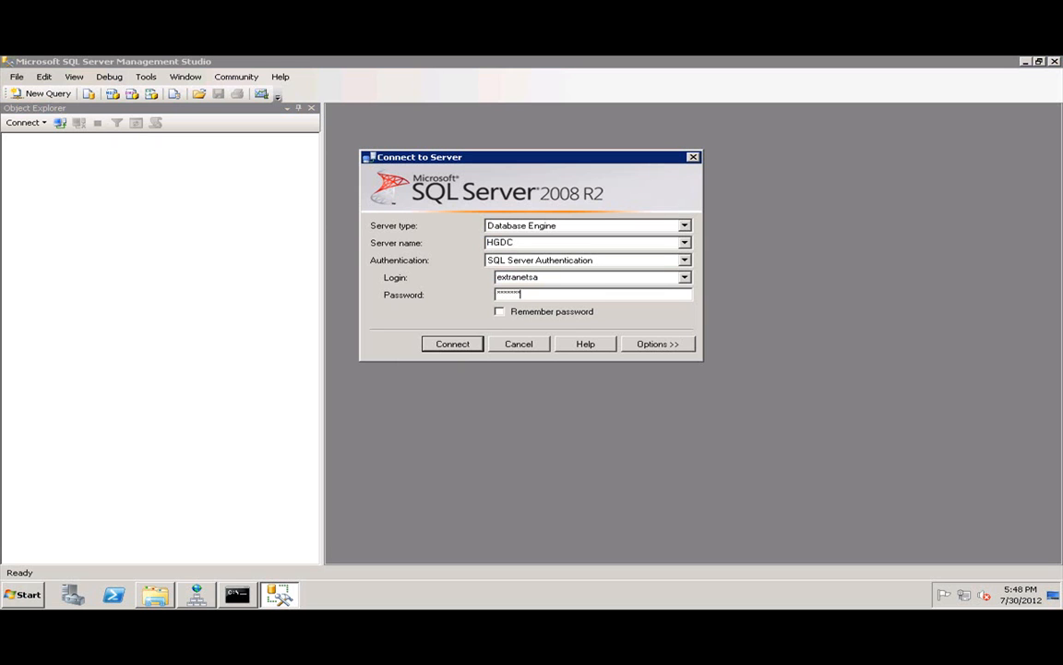
pyautogui.press('Return')
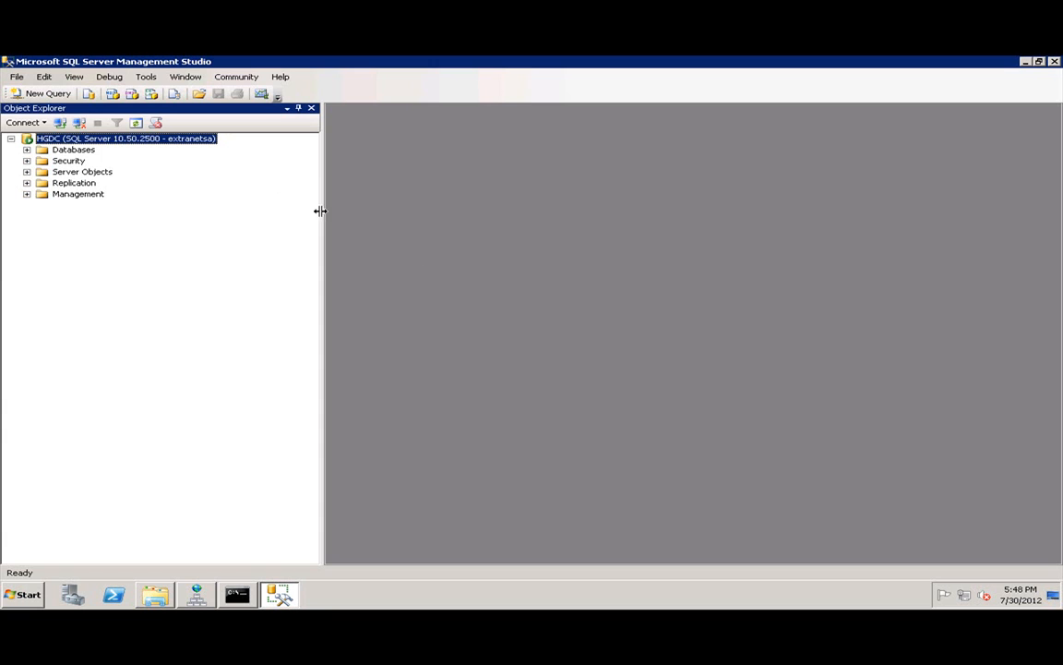
pyautogui.click(27, 149)
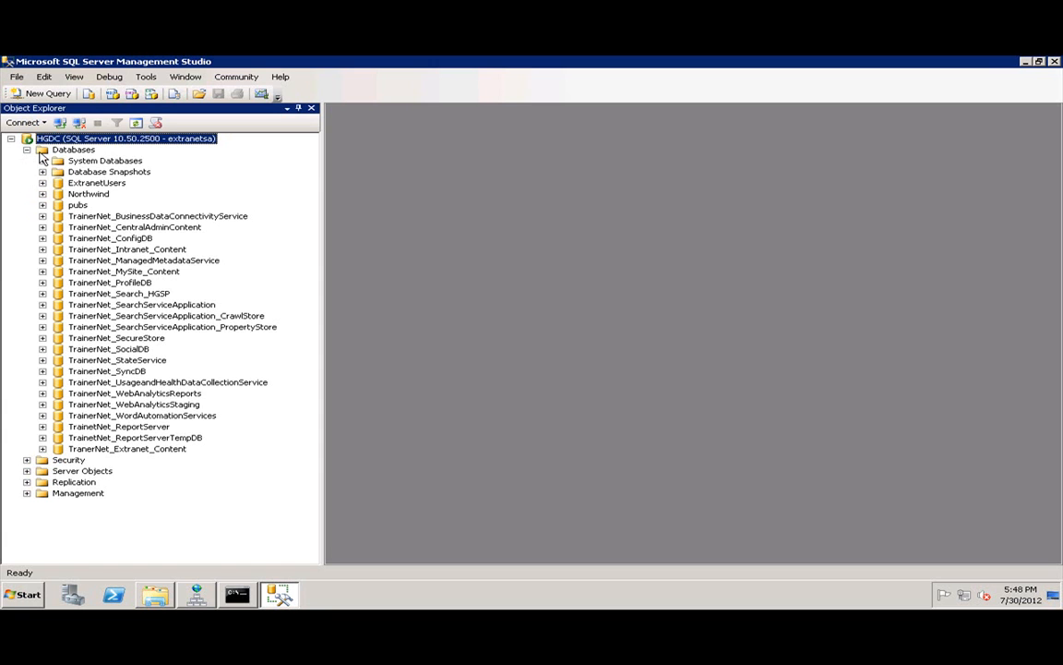
pyautogui.click(96, 184)
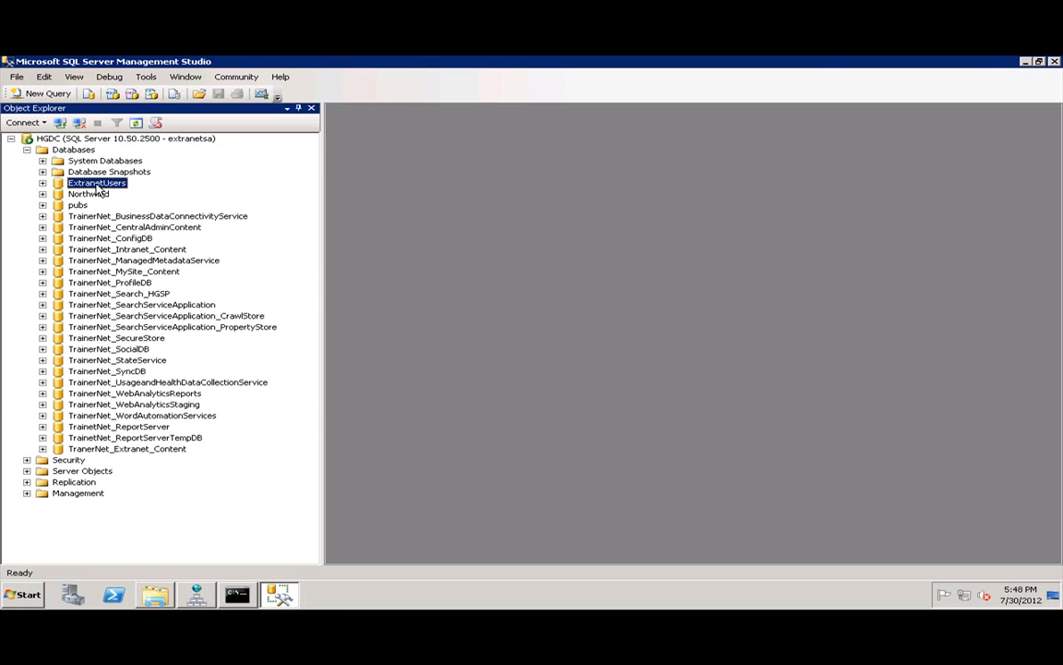
# Close Management Studio and bring IIS Manager forward inside the hgsp remote session.
pyautogui.click(1055, 62)
pyautogui.moveTo(532, 59)
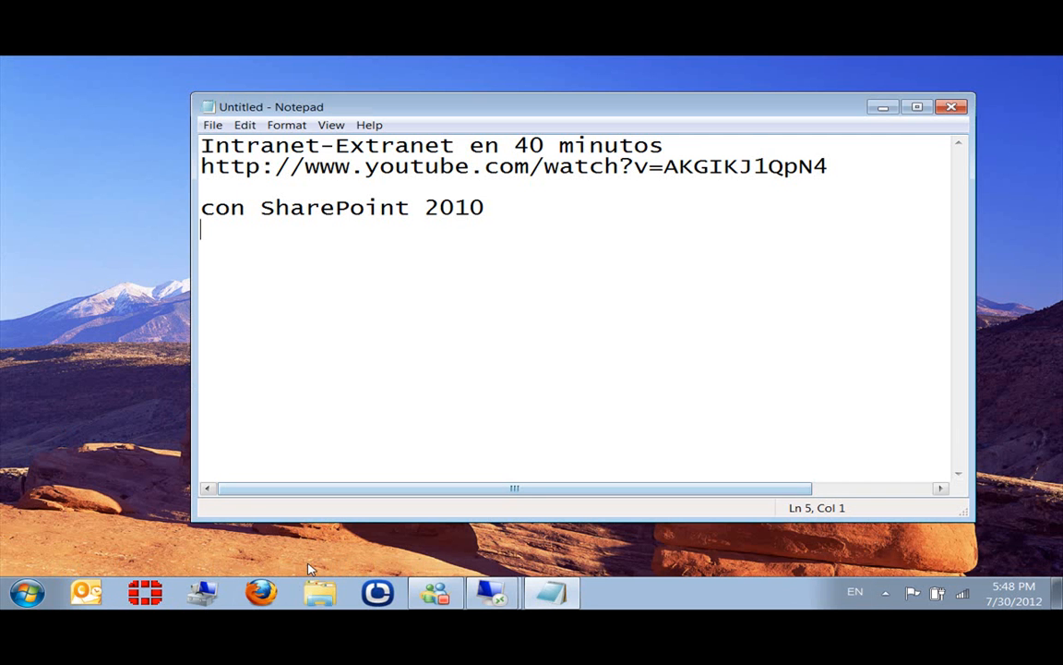
pyautogui.moveTo(490, 592)
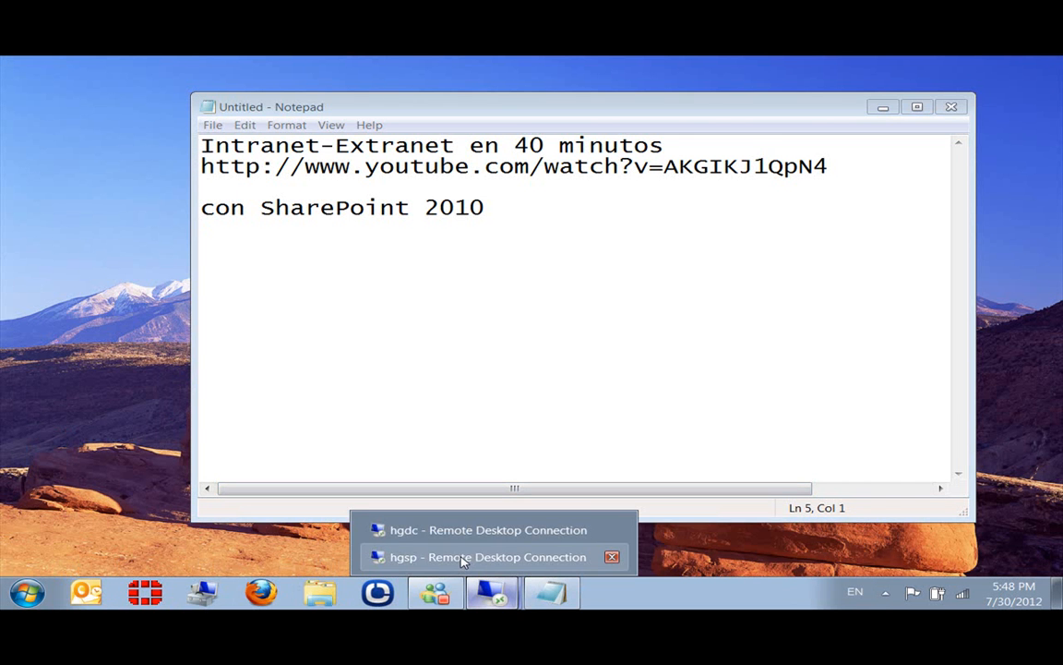
pyautogui.click(463, 557)
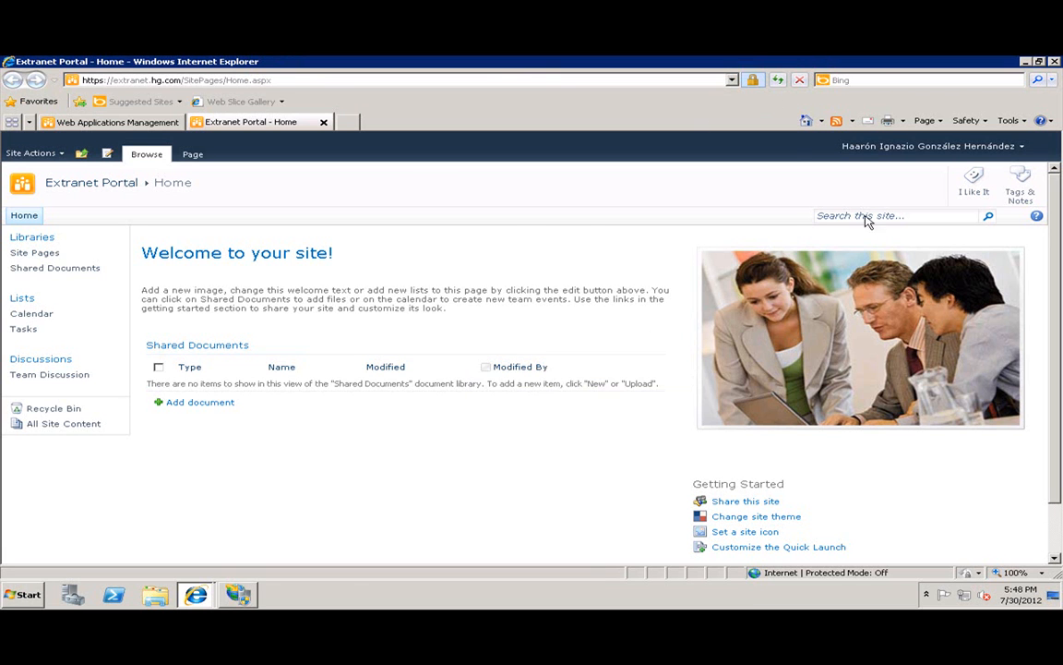
pyautogui.click(238, 594)
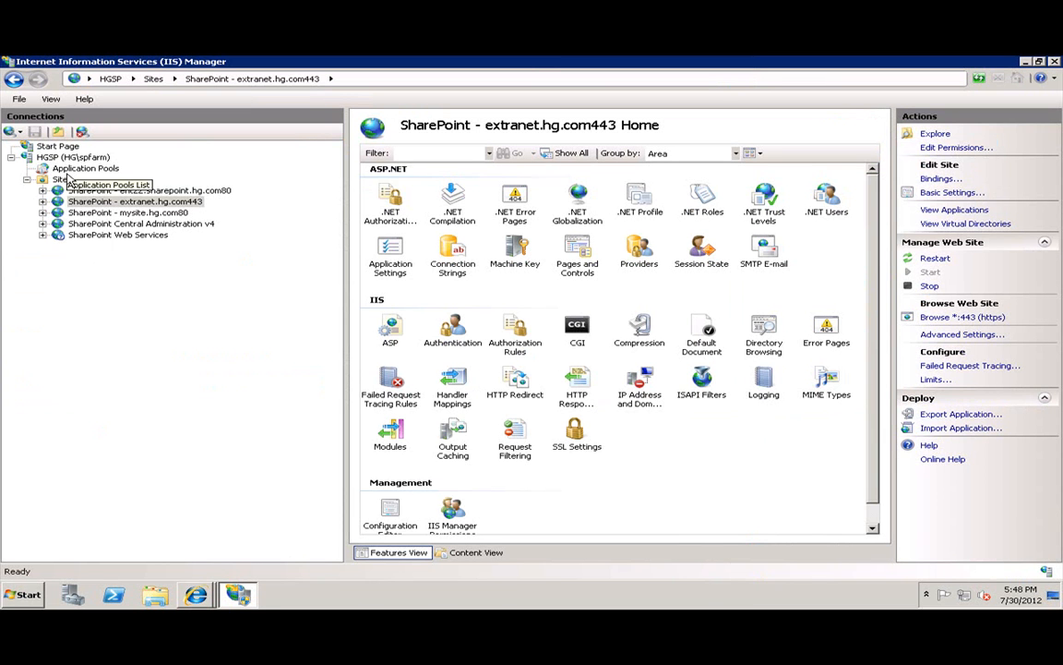
# Refresh HGSP, then open SecurityTokenServiceApplication under Sites > SharePoint Web Services.
pyautogui.click(54, 157)
pyautogui.rightClick(57, 157)
pyautogui.click(90, 167)
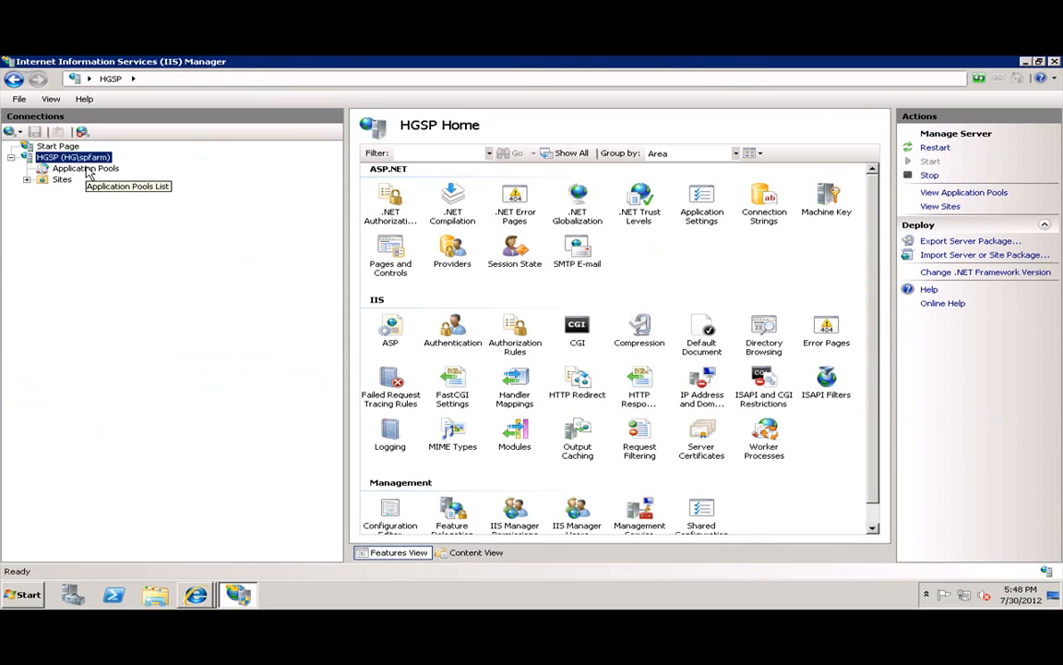
pyautogui.click(27, 179)
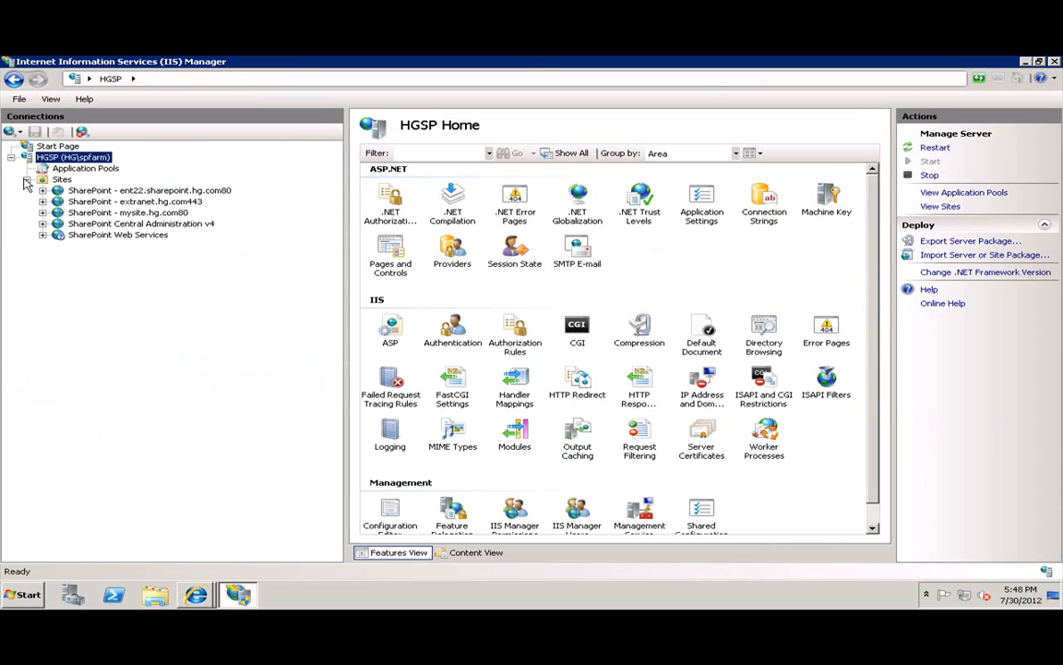
pyautogui.click(42, 234)
pyautogui.click(92, 235)
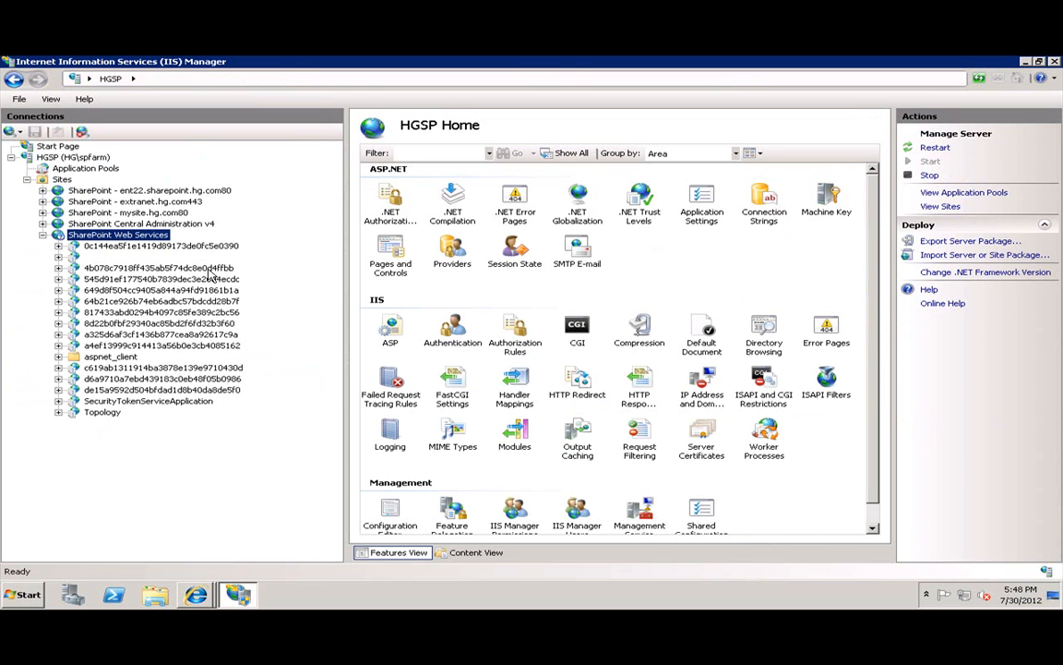
pyautogui.click(139, 401)
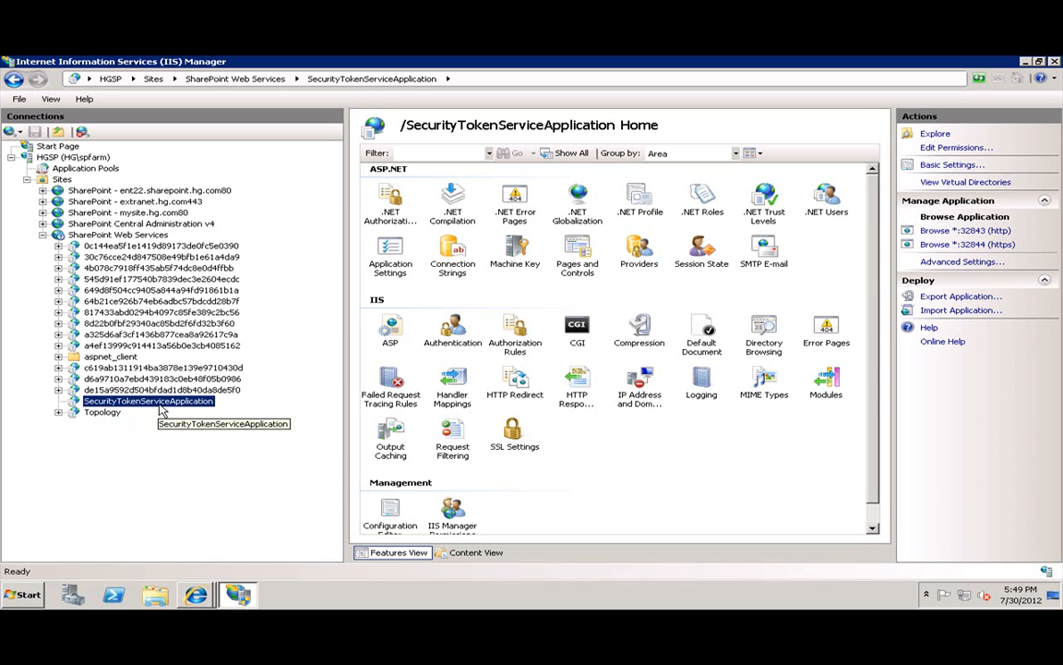
# Start a new connection string named ExtranetUsers for server HGDC, database ExtranetUsers.
pyautogui.doubleClick(451, 263)
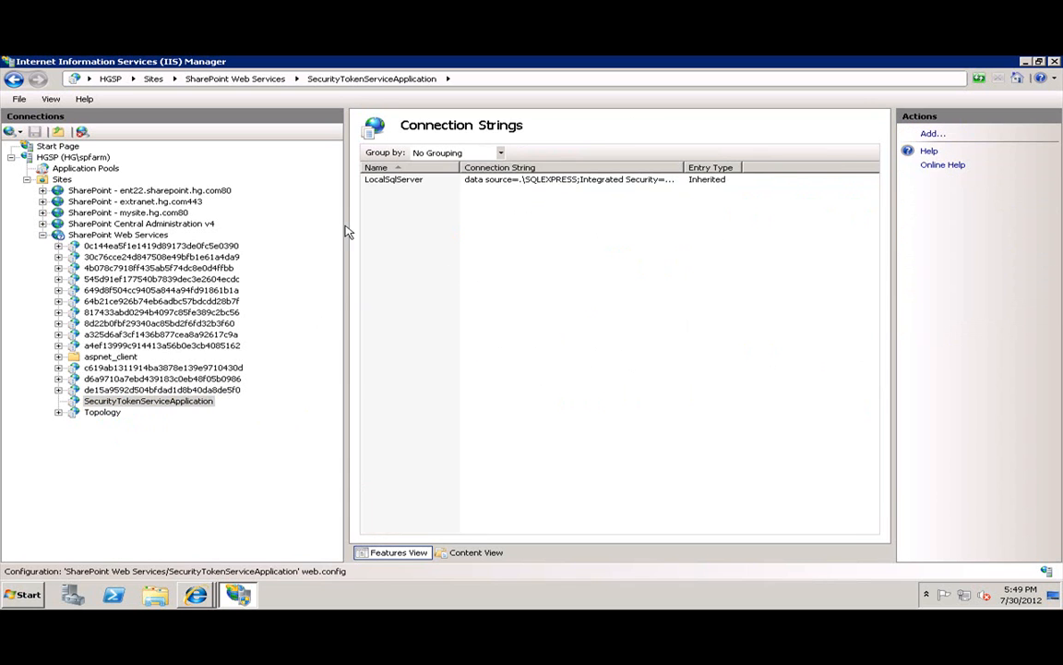
pyautogui.click(931, 134)
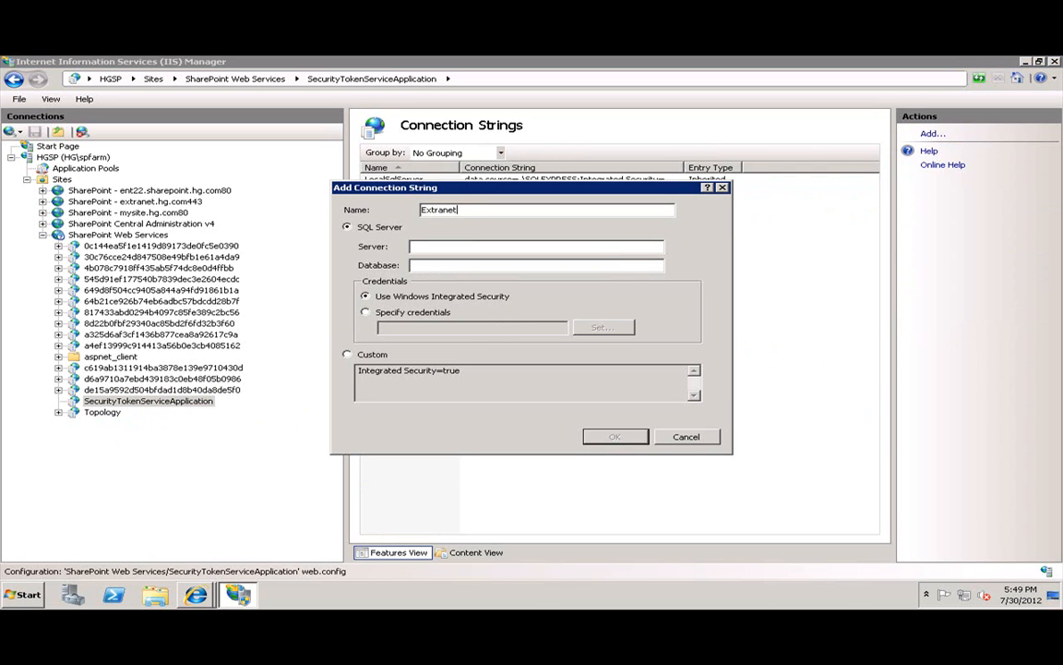
pyautogui.write('ExtranetUsers')
pyautogui.click(549, 243)
pyautogui.write('HGDC')
pyautogui.press('Tab')
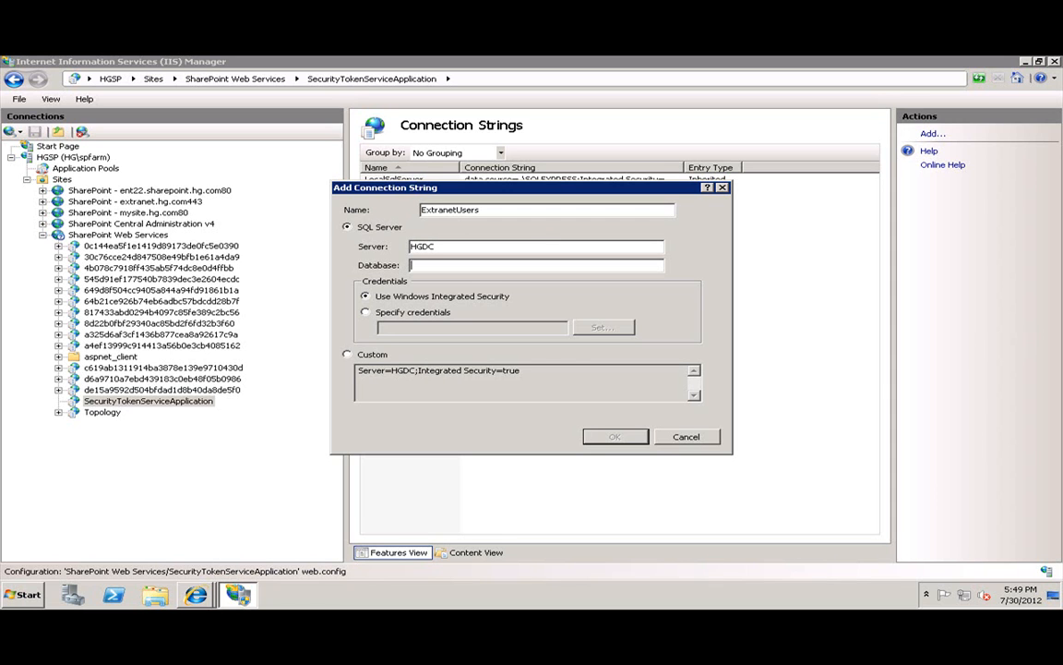
pyautogui.write('ExtranetUsers')
pyautogui.hotkey('shift', 'Home')
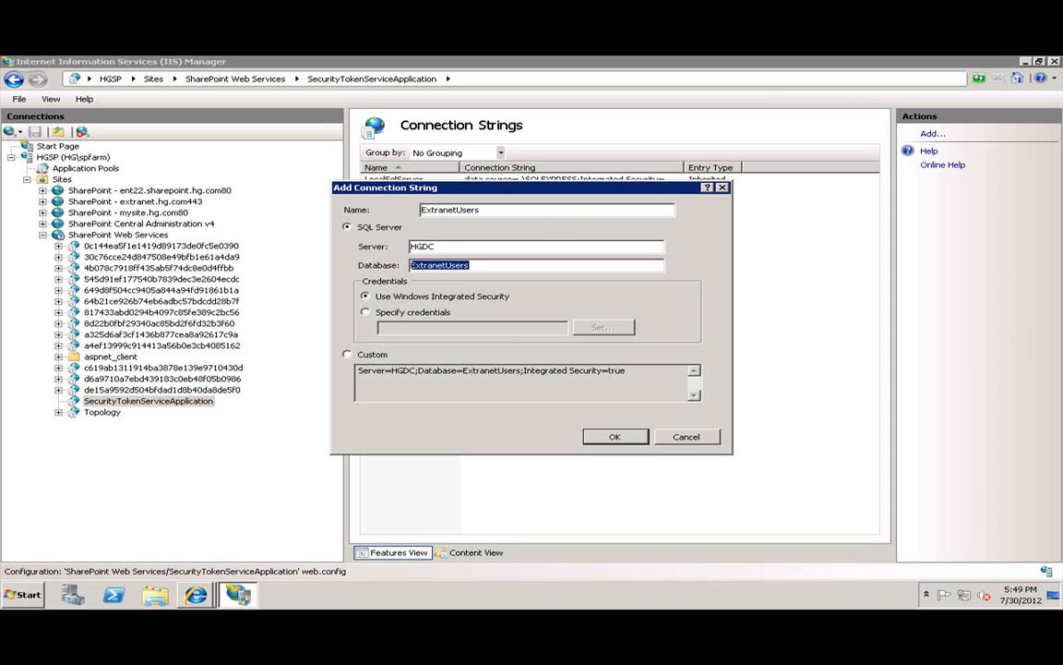
# Give the connection string specific SQL login credentials and save it.
pyautogui.click(366, 312)
pyautogui.click(601, 326)
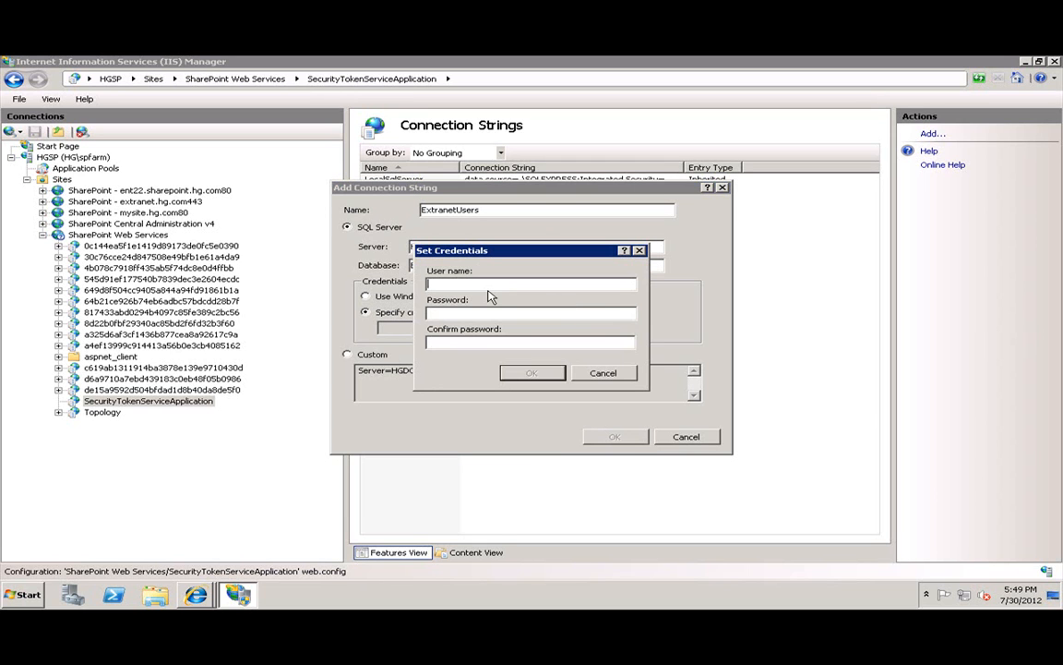
pyautogui.write('extranetsa')
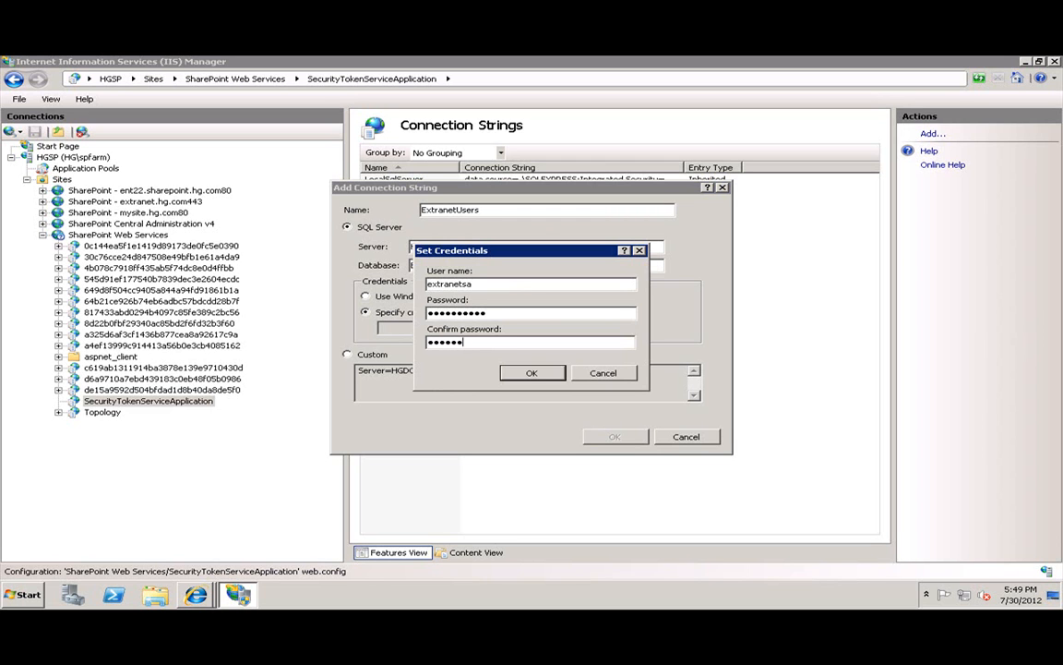
pyautogui.click(532, 372)
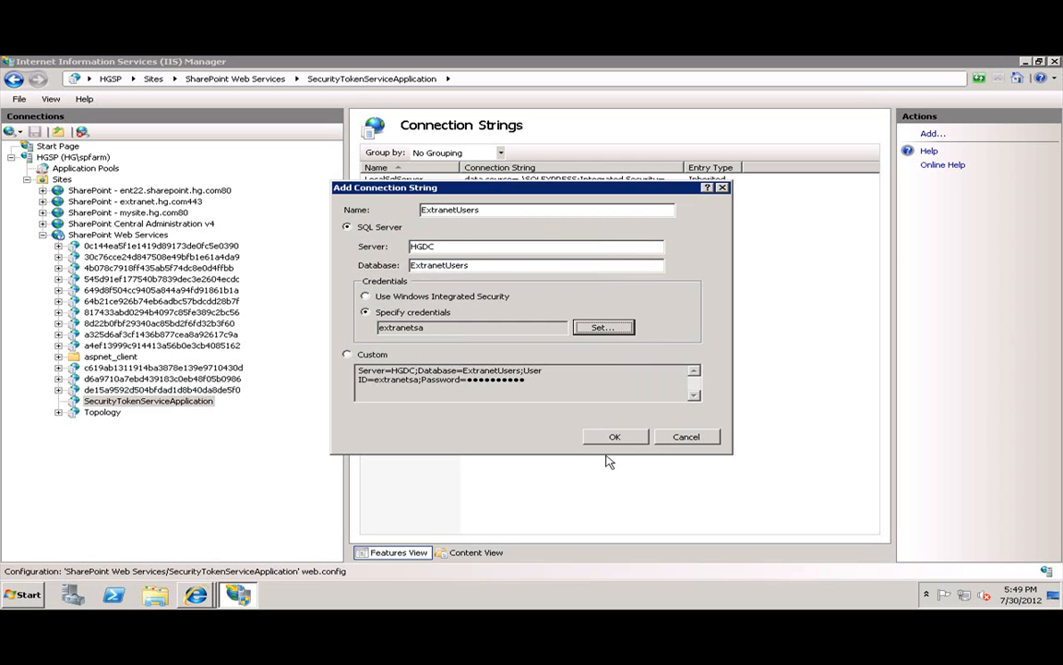
pyautogui.click(611, 438)
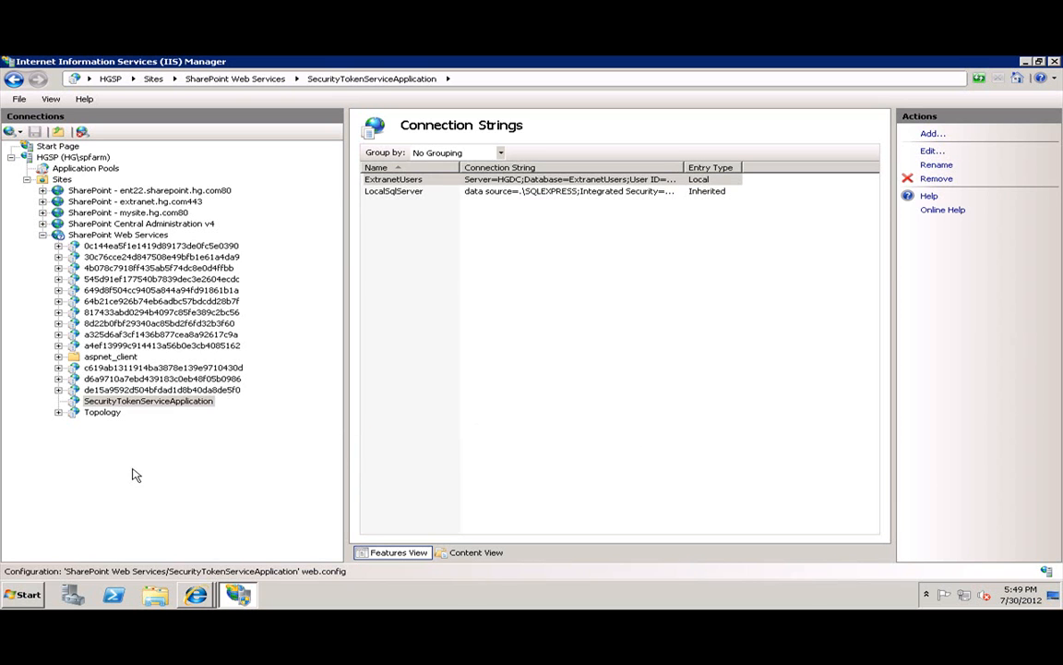
# Open Providers and begin a SqlRoleProvider named ExtranetRoles.
pyautogui.click(145, 404)
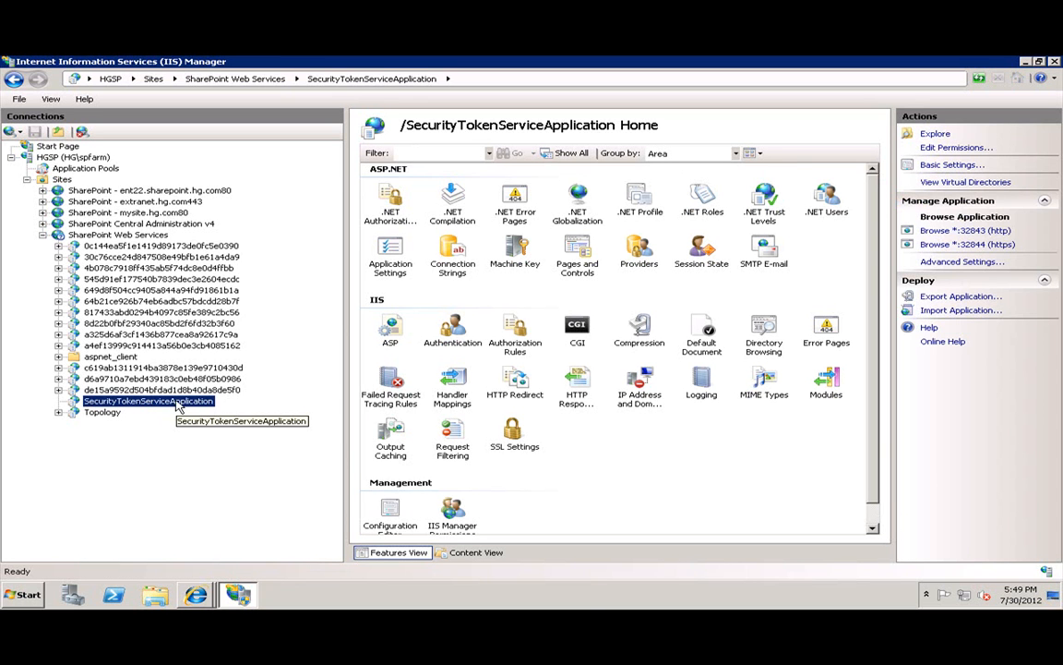
pyautogui.click(639, 259)
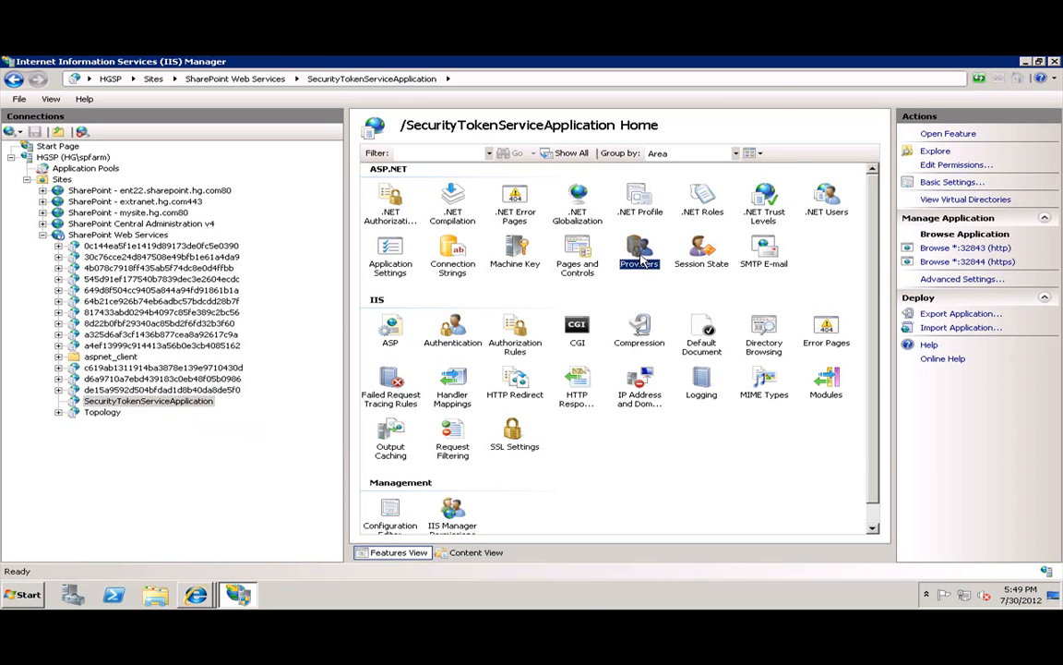
pyautogui.doubleClick(646, 256)
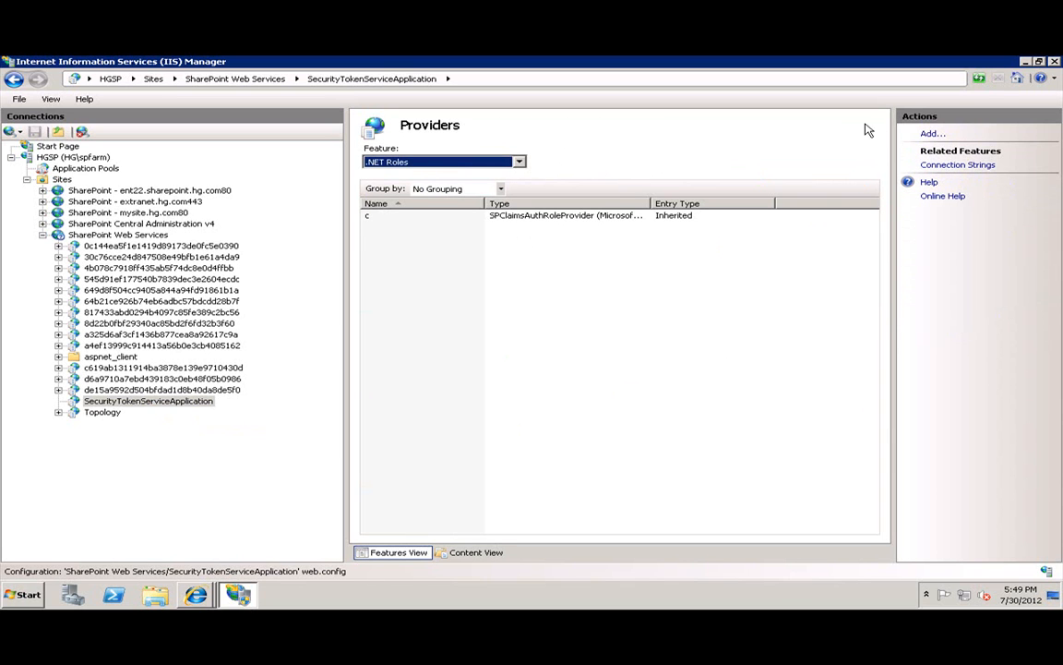
pyautogui.click(927, 135)
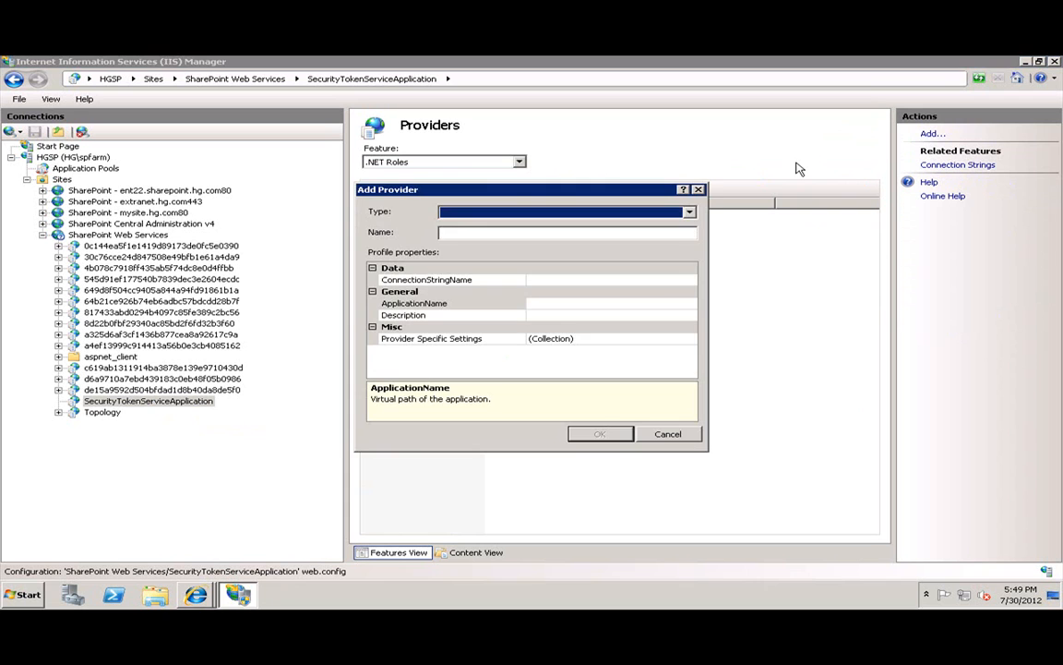
pyautogui.click(443, 212)
pyautogui.click(465, 234)
pyautogui.click(463, 233)
pyautogui.write('ExtranetRole')
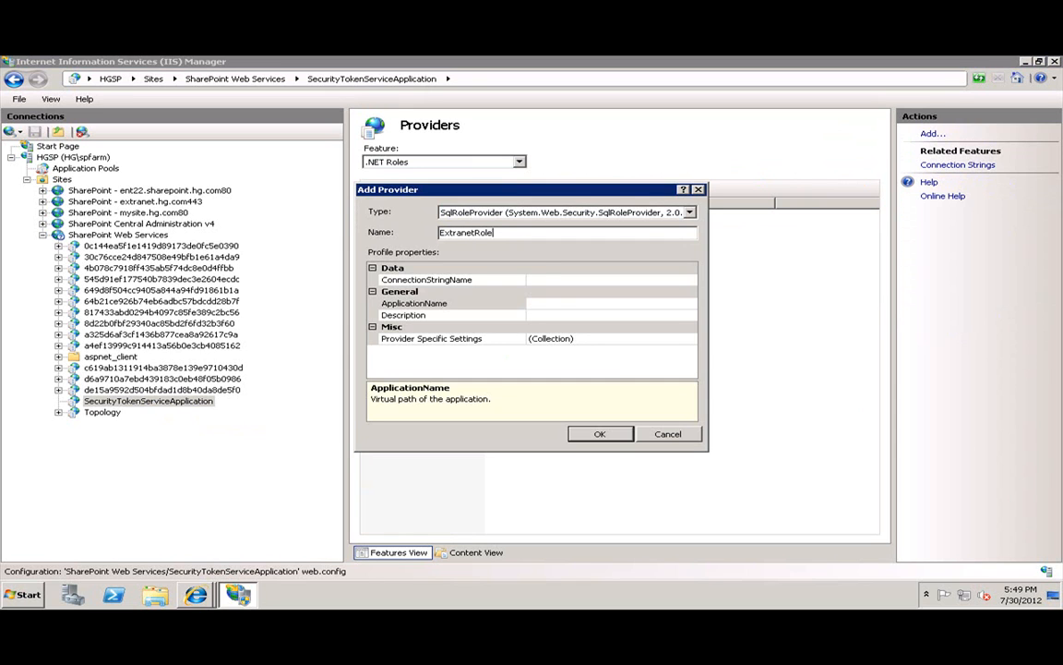
pyautogui.write('s')
pyautogui.press('Tab')
# Set ExtranetRoles' connection string to ExtranetUsers, save it, and switch to .NET Users providers.
pyautogui.click(632, 288)
pyautogui.click(684, 279)
pyautogui.click(691, 281)
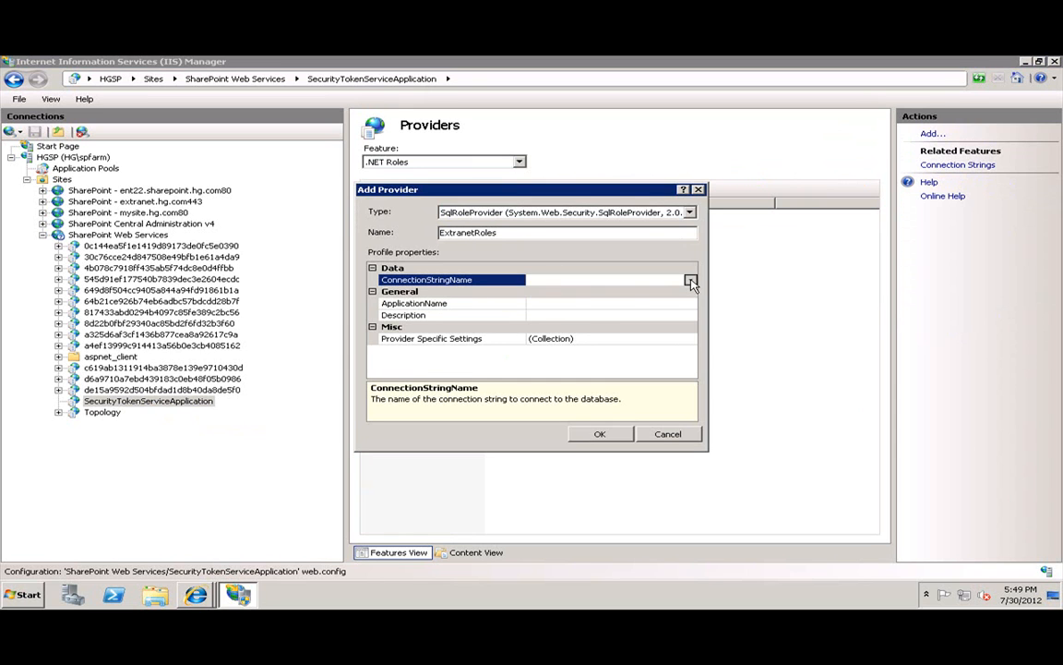
pyautogui.click(592, 305)
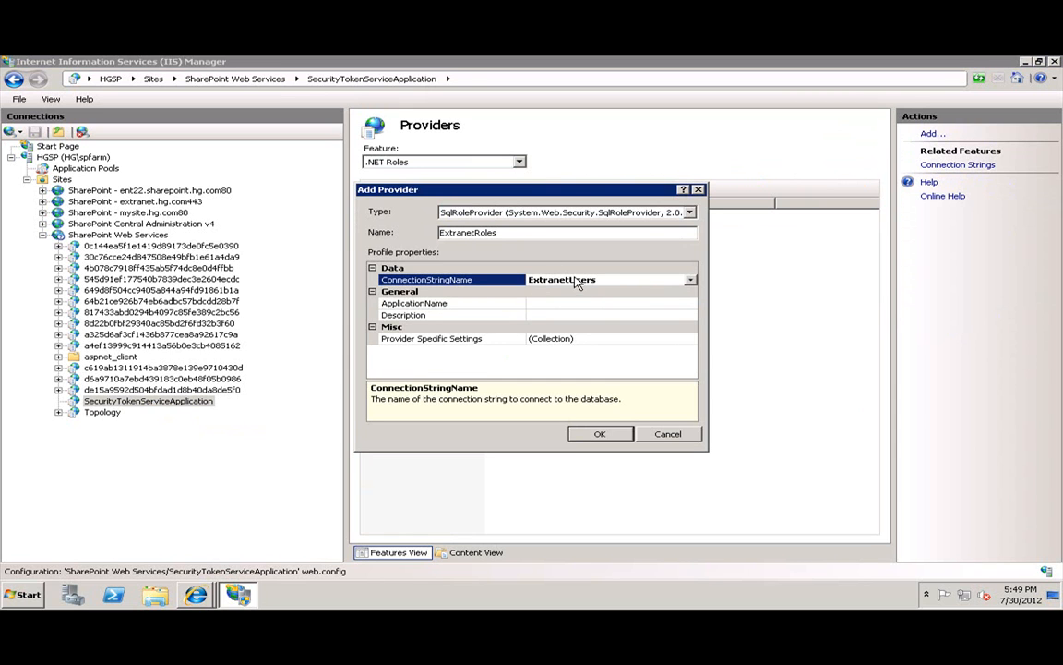
pyautogui.click(633, 305)
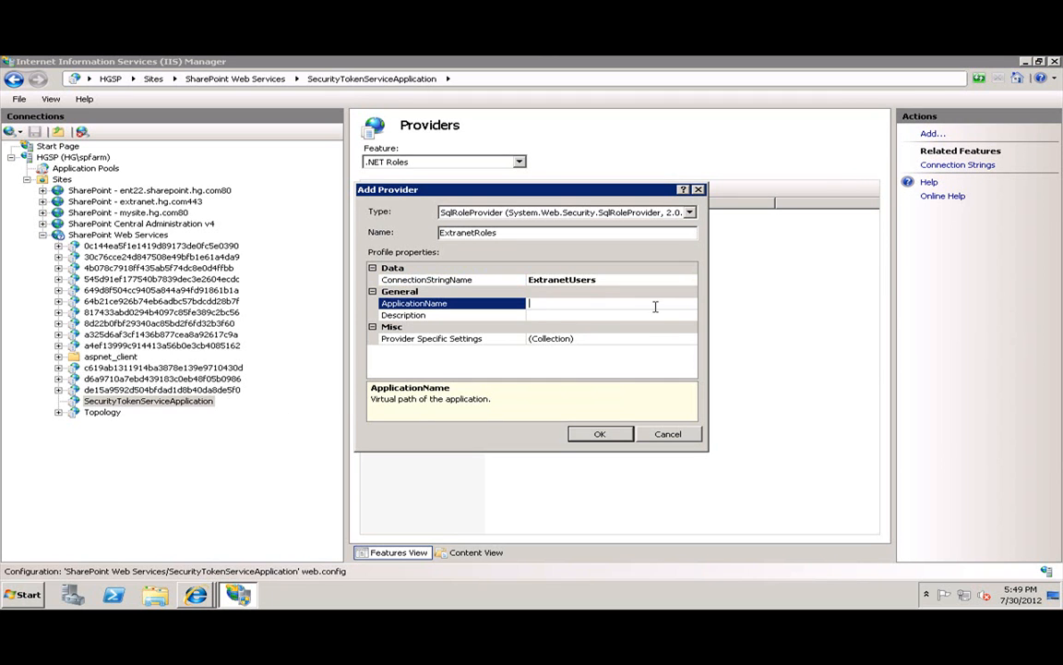
pyautogui.click(600, 434)
pyautogui.click(452, 162)
pyautogui.click(417, 184)
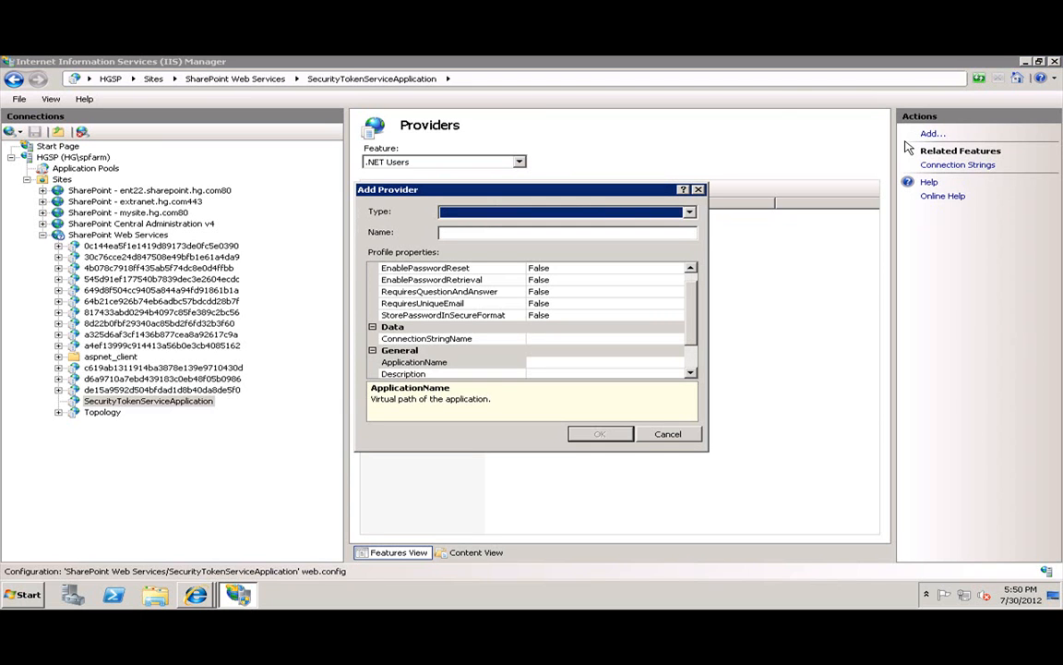
# Begin a SqlMembershipProvider named ExtranetUsers with EnablePasswordReset set to True.
pyautogui.click(475, 213)
pyautogui.click(479, 231)
pyautogui.click(513, 237)
pyautogui.write('ExtranetUsers')
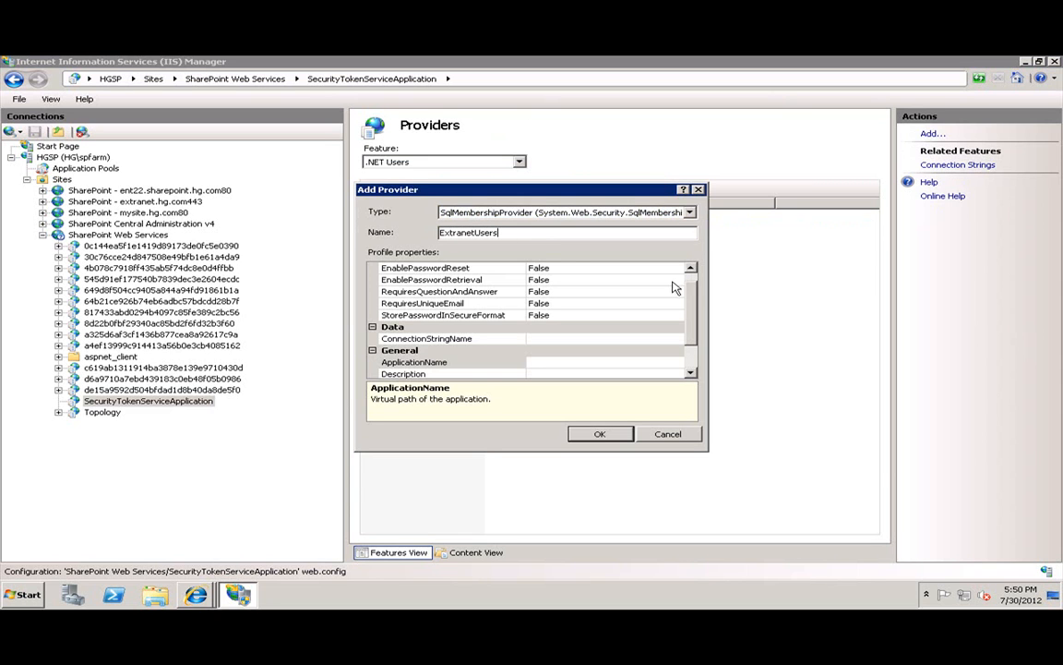
pyautogui.scroll(1, 597, 290)
pyautogui.doubleClick(570, 280)
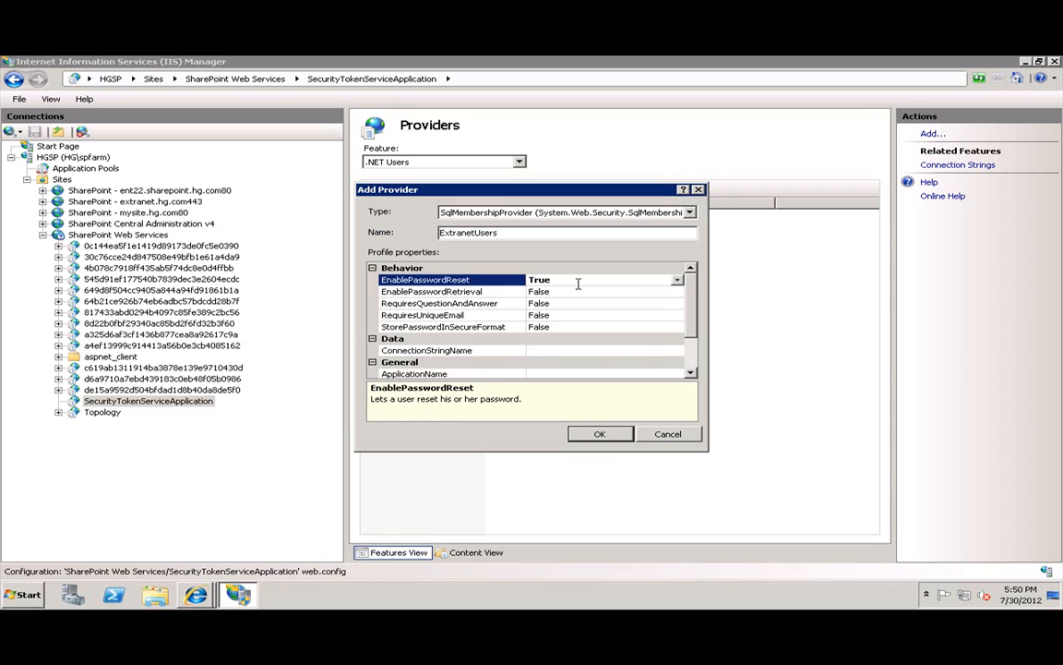
pyautogui.scroll(-1, 588, 329)
# Set its connection string to ExtranetUsers, save the provider, and return to the application home.
pyautogui.click(588, 329)
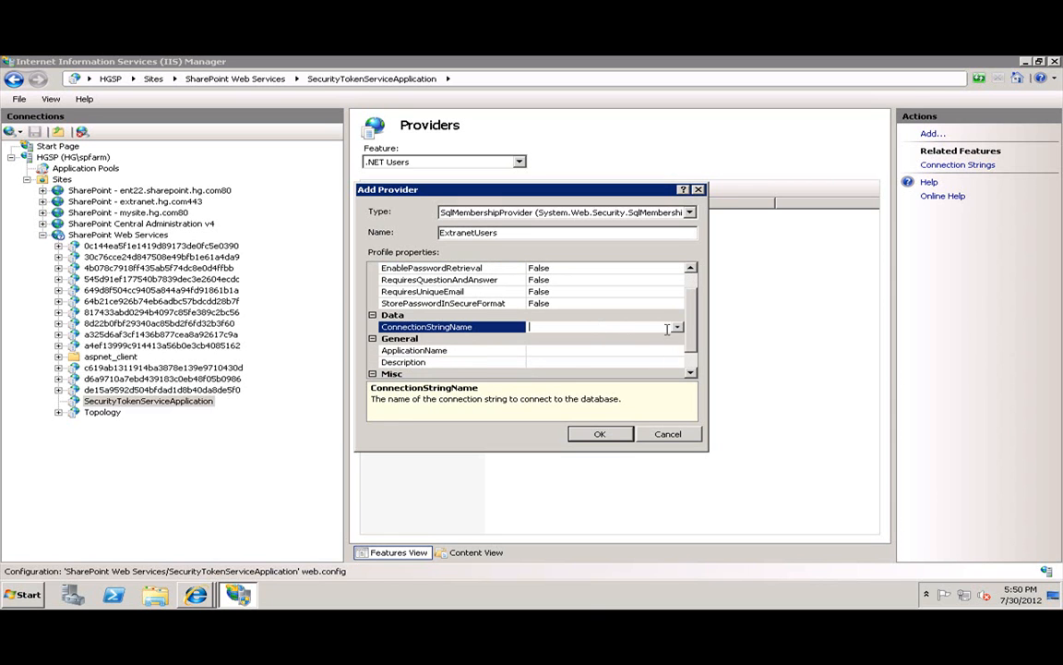
pyautogui.click(676, 327)
pyautogui.click(556, 351)
pyautogui.click(561, 352)
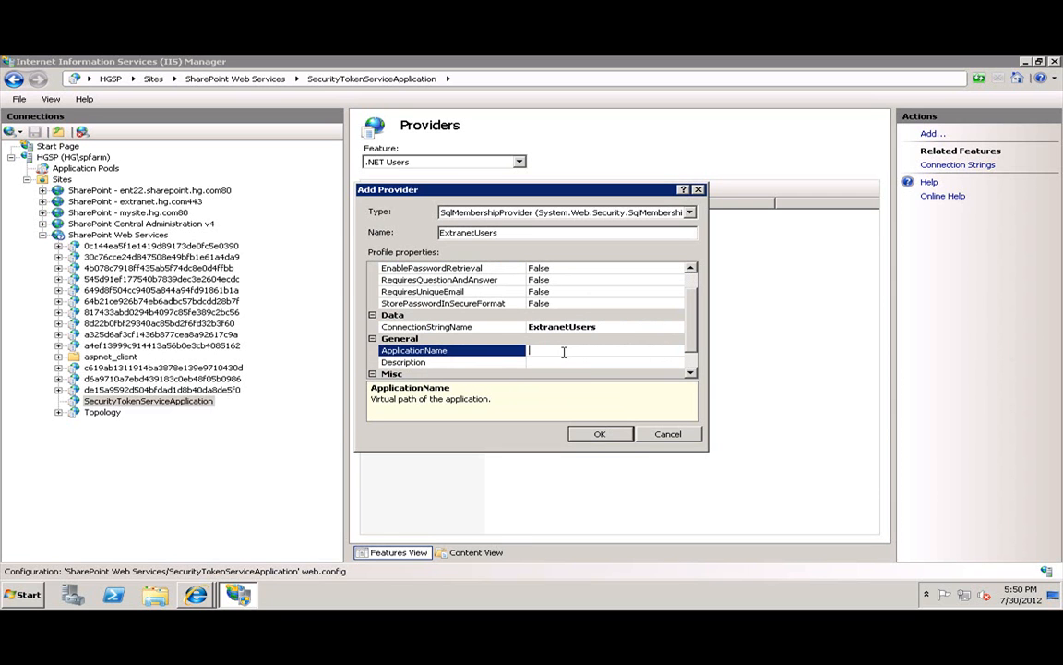
pyautogui.click(600, 433)
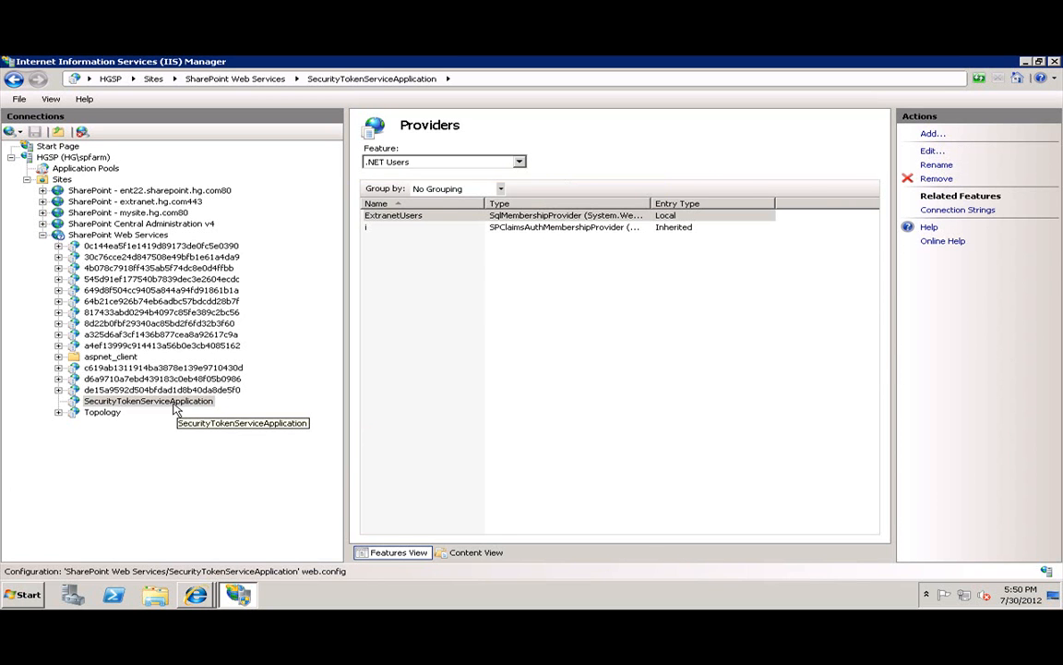
pyautogui.click(174, 403)
pyautogui.click(138, 224)
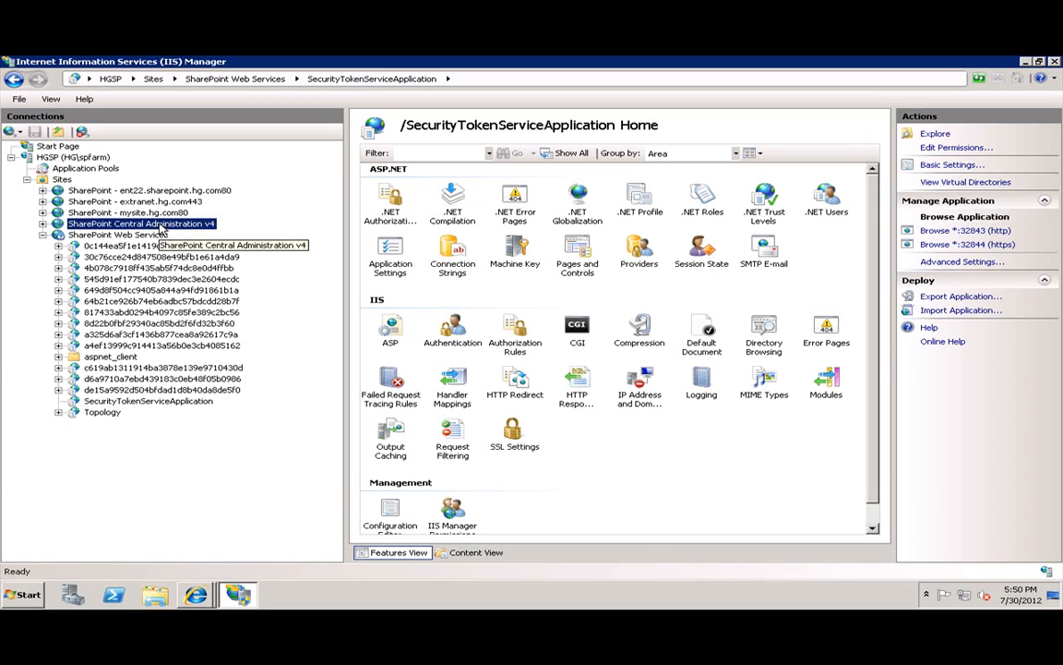
# On Central Administration v4, start an ExtranetUsers connection string for HGDC, database ExtranetUsers.
pyautogui.click(43, 234)
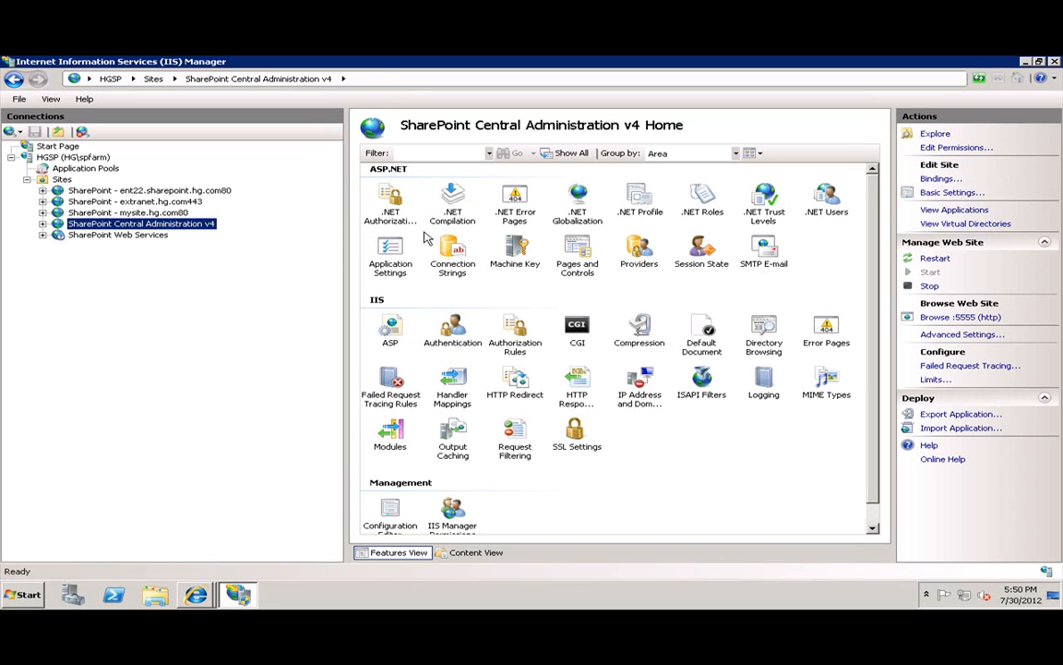
pyautogui.doubleClick(443, 262)
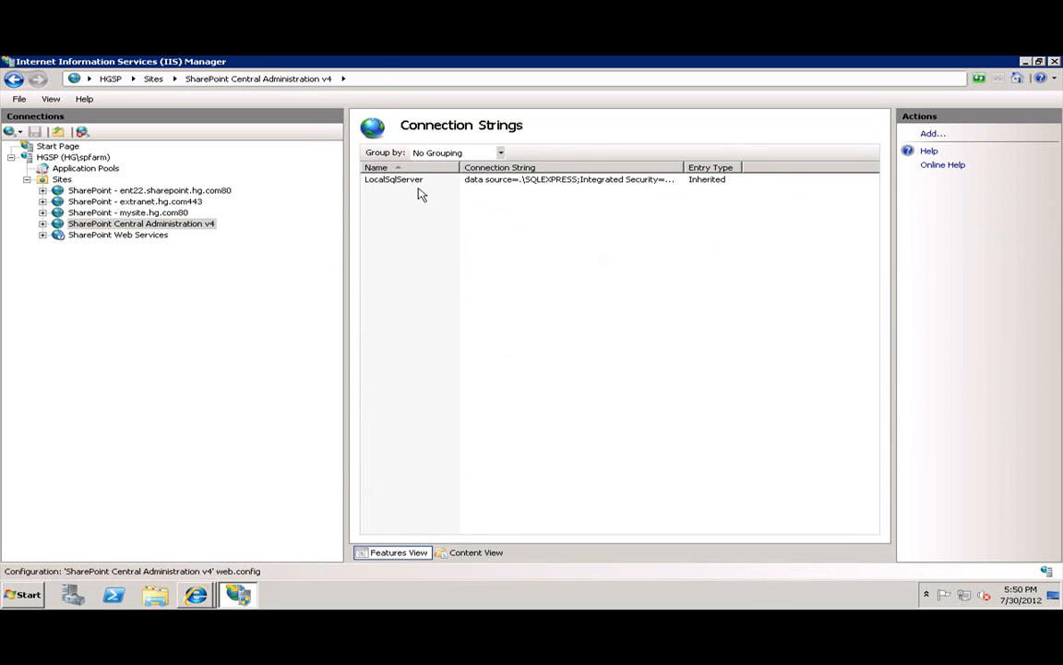
pyautogui.click(934, 134)
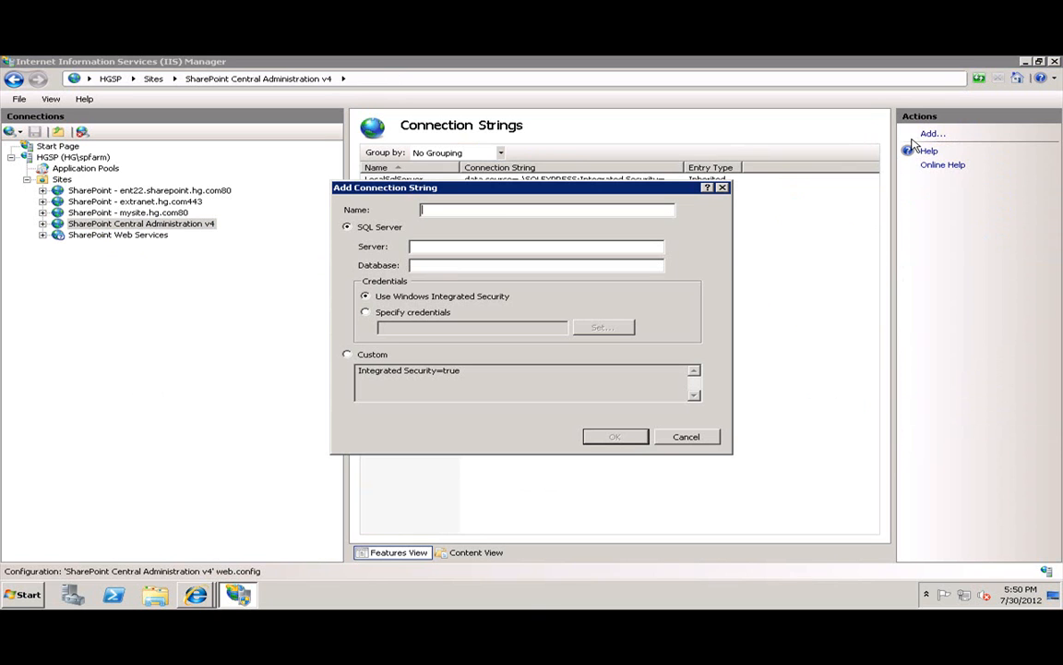
pyautogui.write('Extra')
pyautogui.click(497, 248)
pyautogui.write('HG')
pyautogui.press('BackSpace')
pyautogui.press('BackSpace')
pyautogui.write('HGDC;Database=')
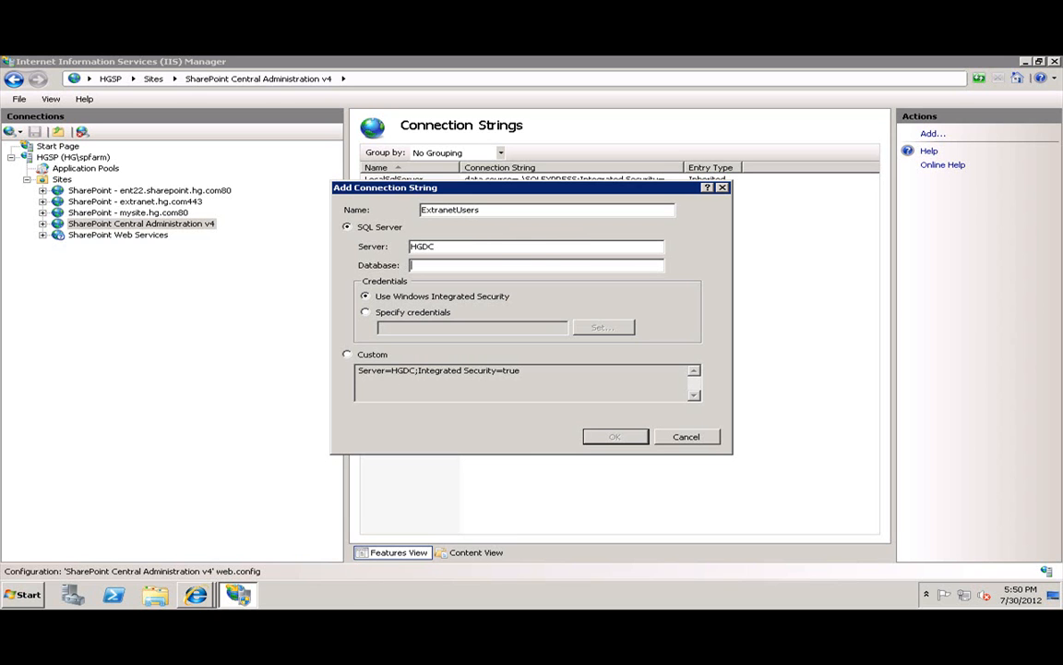
pyautogui.write('ExtranetUser')
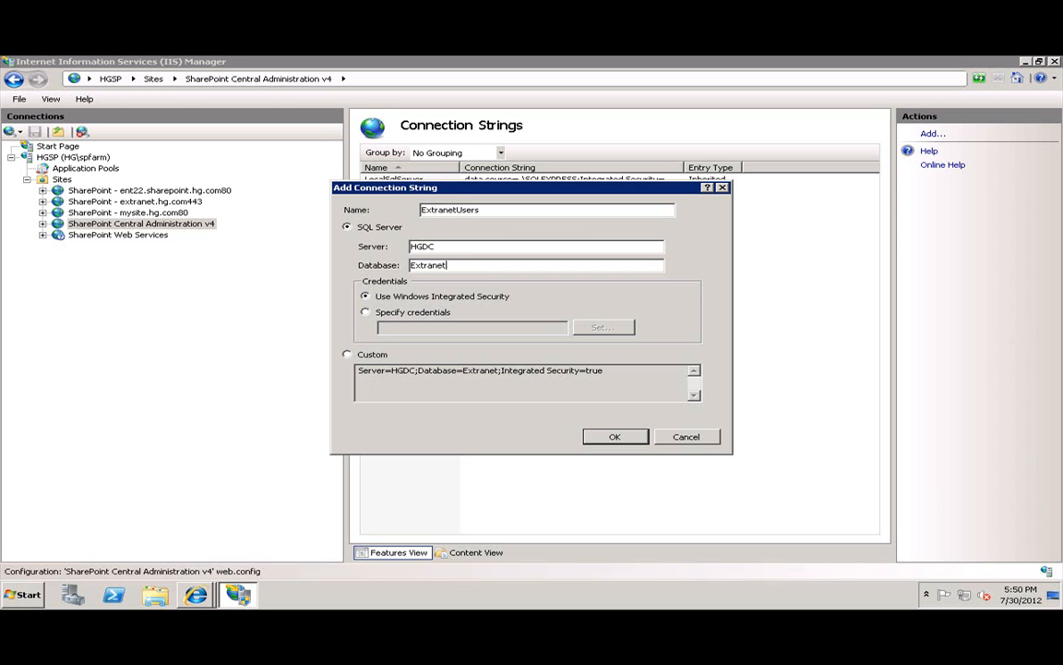
pyautogui.write('s')
# Give the connection string specific SQL login credentials and save it.
pyautogui.click(366, 312)
pyautogui.click(600, 328)
pyautogui.write('ex')
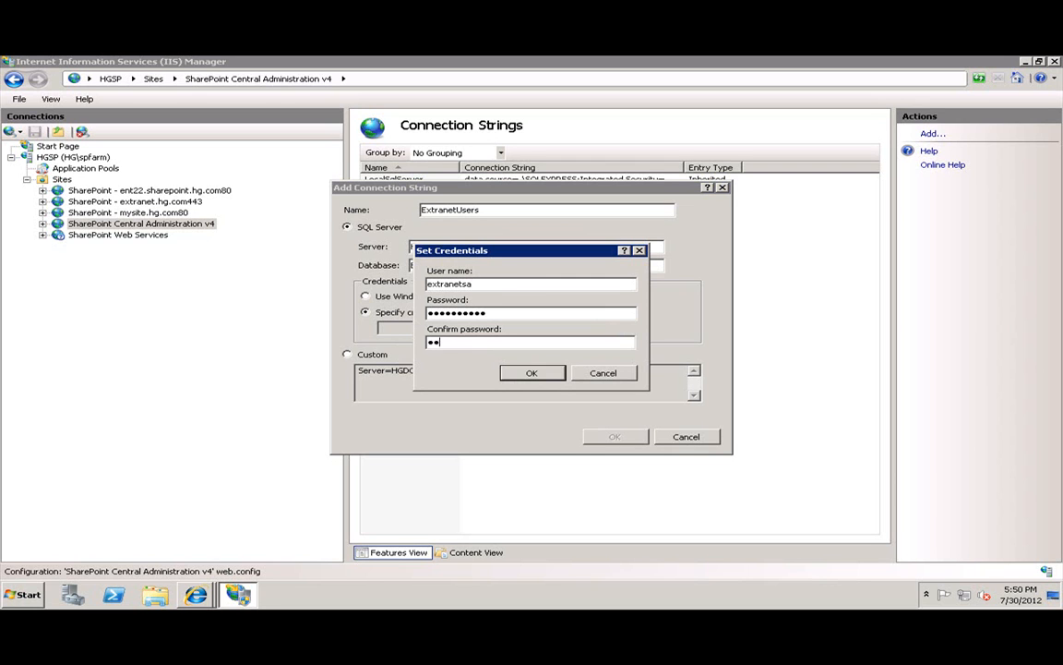
pyautogui.click(532, 373)
pyautogui.click(615, 436)
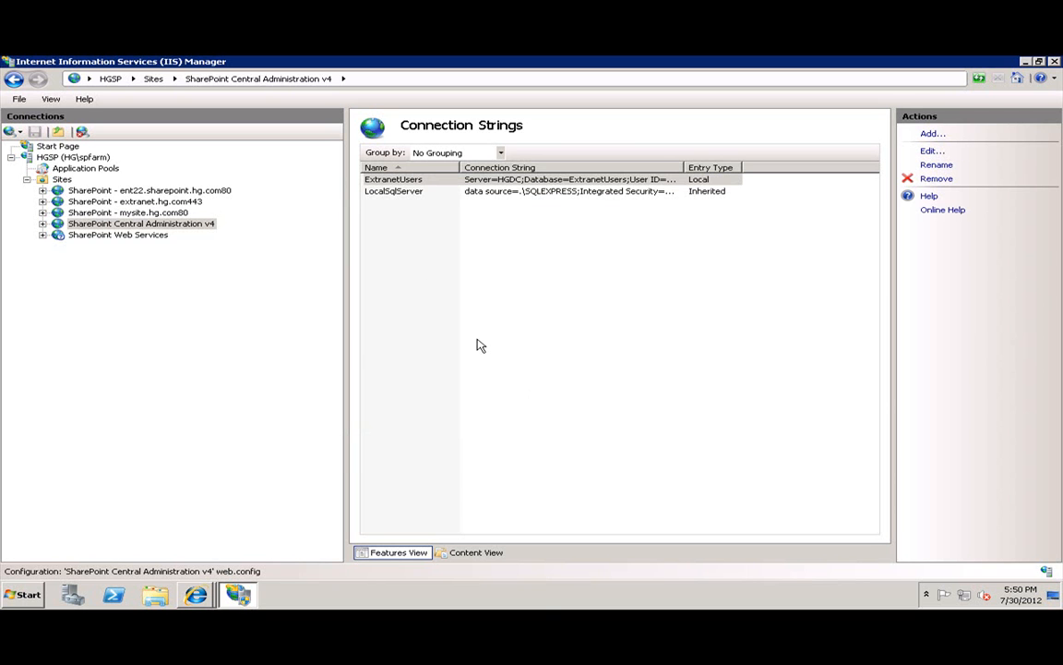
pyautogui.click(143, 223)
# Open Providers under .NET Roles and begin a SqlRoleProvider named ExtranetRoles.
pyautogui.doubleClick(637, 249)
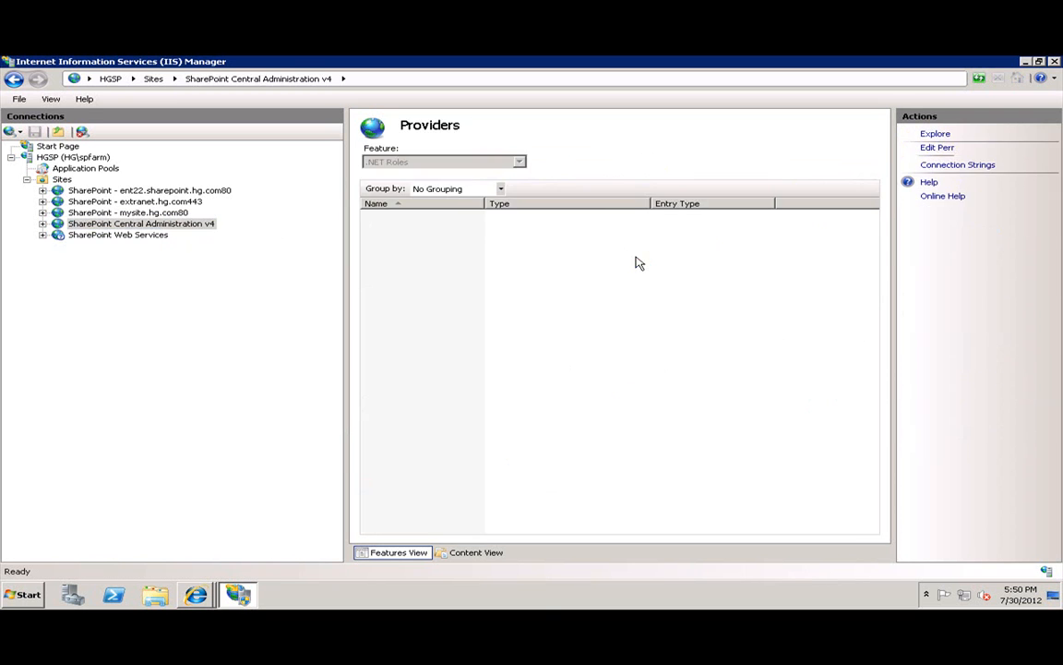
pyautogui.click(452, 163)
pyautogui.click(437, 164)
pyautogui.click(930, 133)
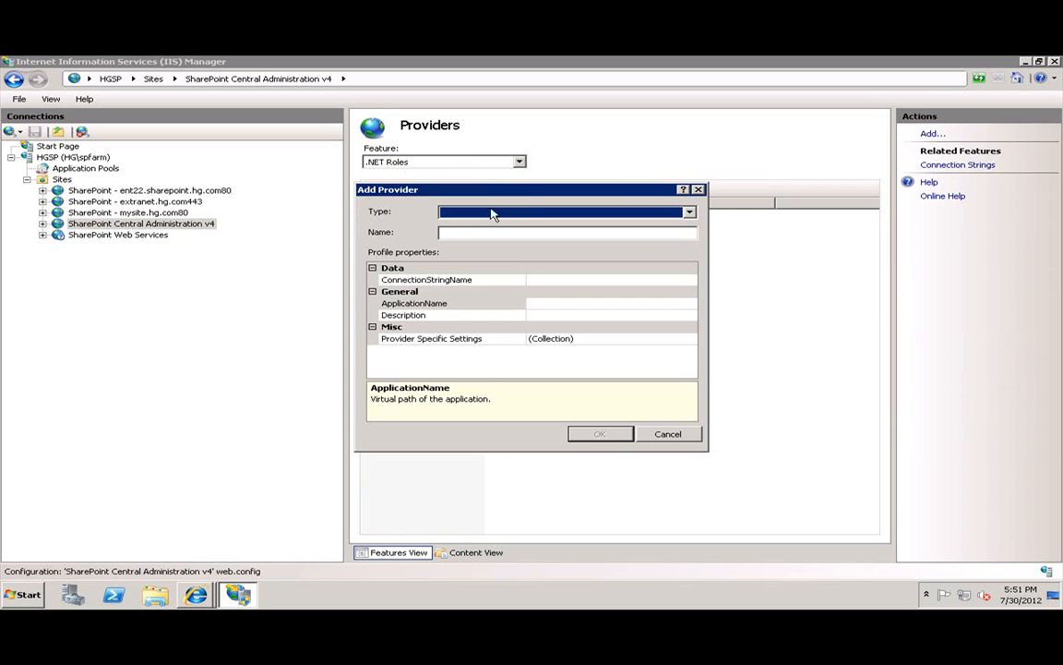
pyautogui.click(445, 212)
pyautogui.click(480, 252)
pyautogui.click(480, 232)
pyautogui.write('ExtranetRoles')
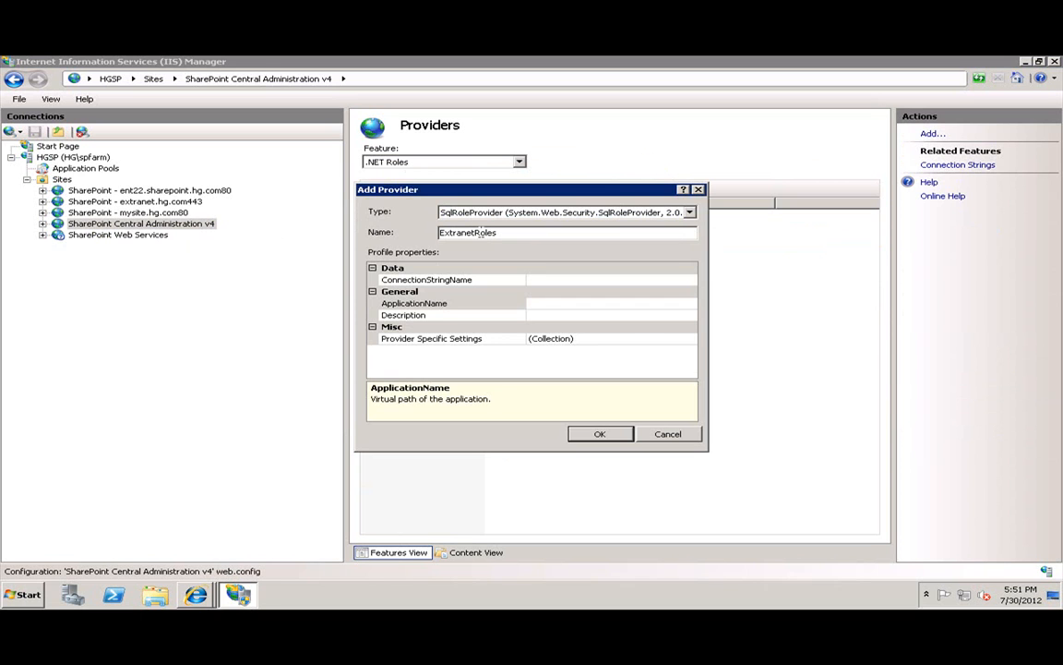
pyautogui.press('Tab')
# Set ConnectionStringName to ExtranetUsers and ApplicationName to /, then save the provider.
pyautogui.click(687, 280)
pyautogui.click(691, 280)
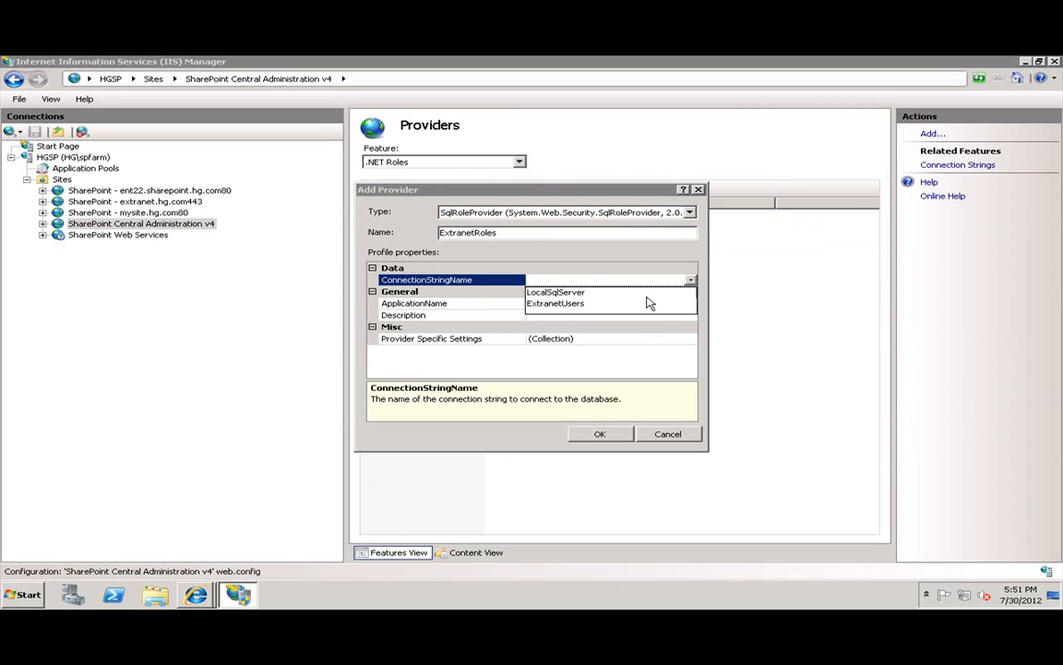
pyautogui.click(558, 292)
pyautogui.click(692, 282)
pyautogui.click(564, 302)
pyautogui.click(545, 305)
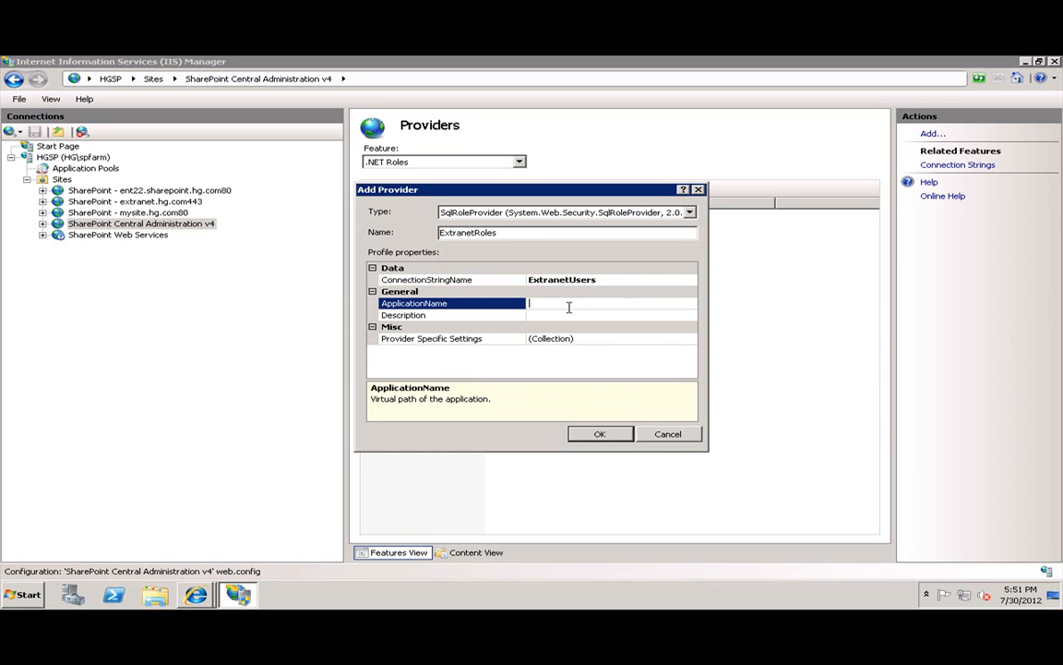
pyautogui.write('/')
pyautogui.click(598, 434)
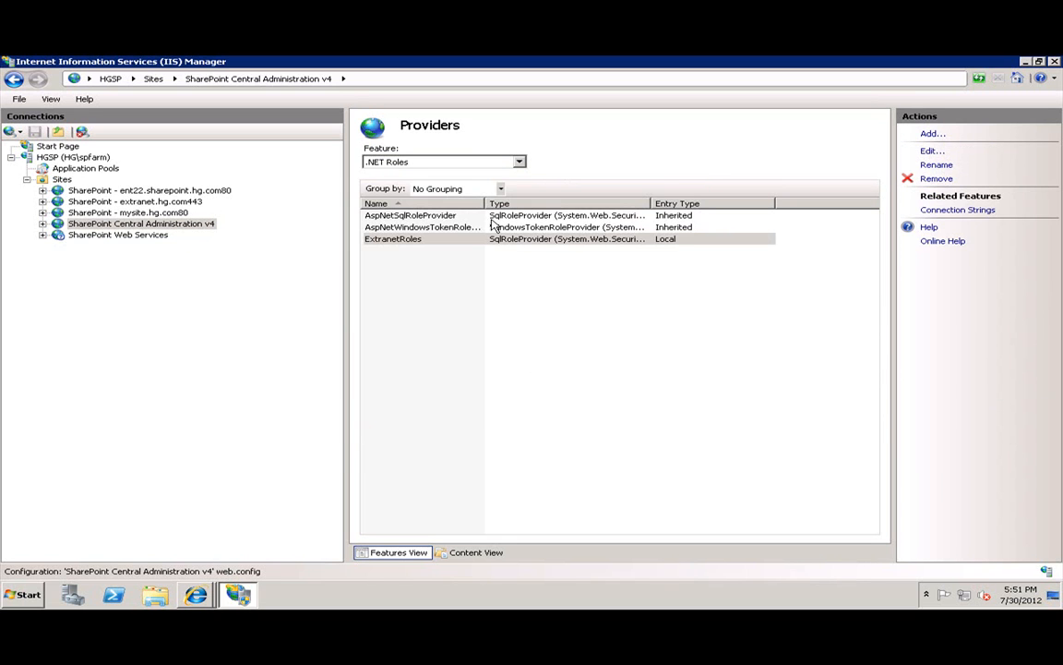
pyautogui.click(441, 162)
# Under .NET Users, begin a SqlMembershipProvider named ExtranetUsers with EnablePasswordReset True.
pyautogui.click(397, 183)
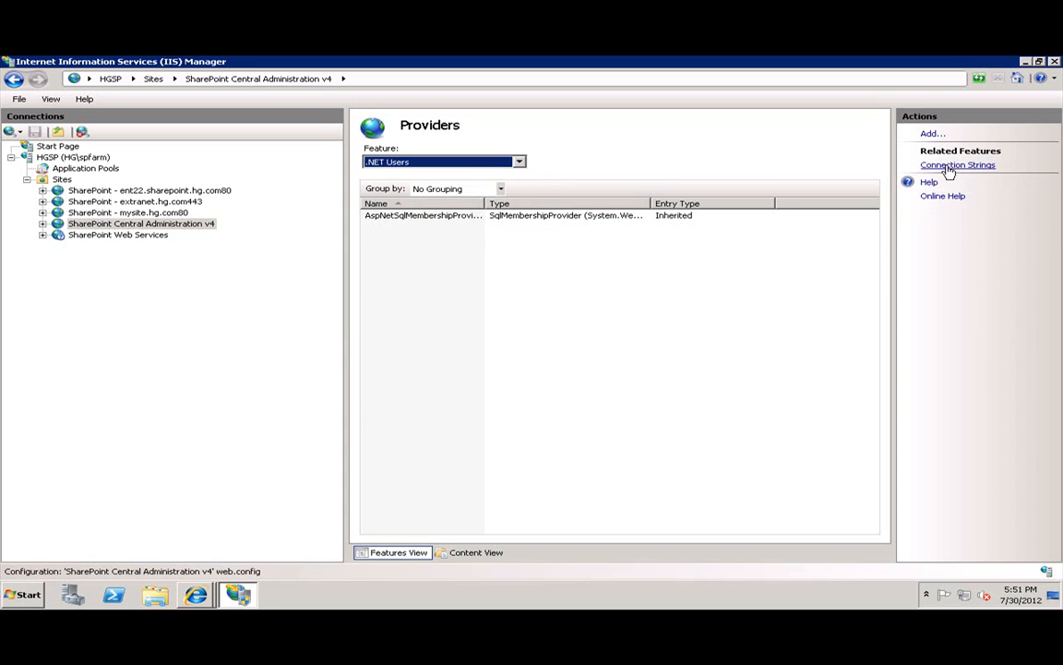
pyautogui.click(933, 134)
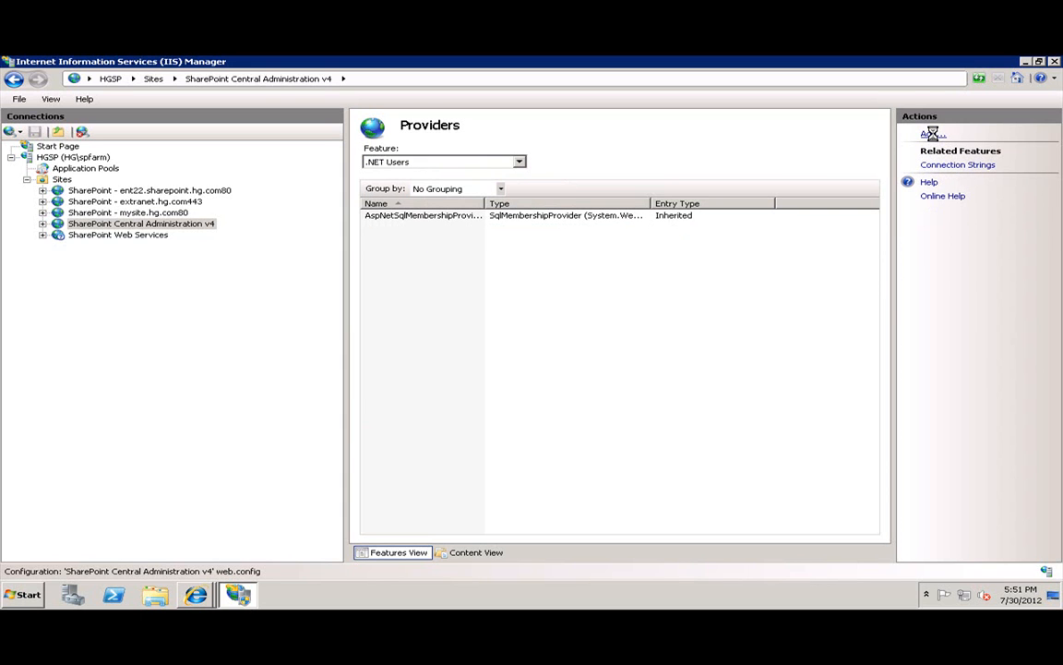
pyautogui.click(452, 211)
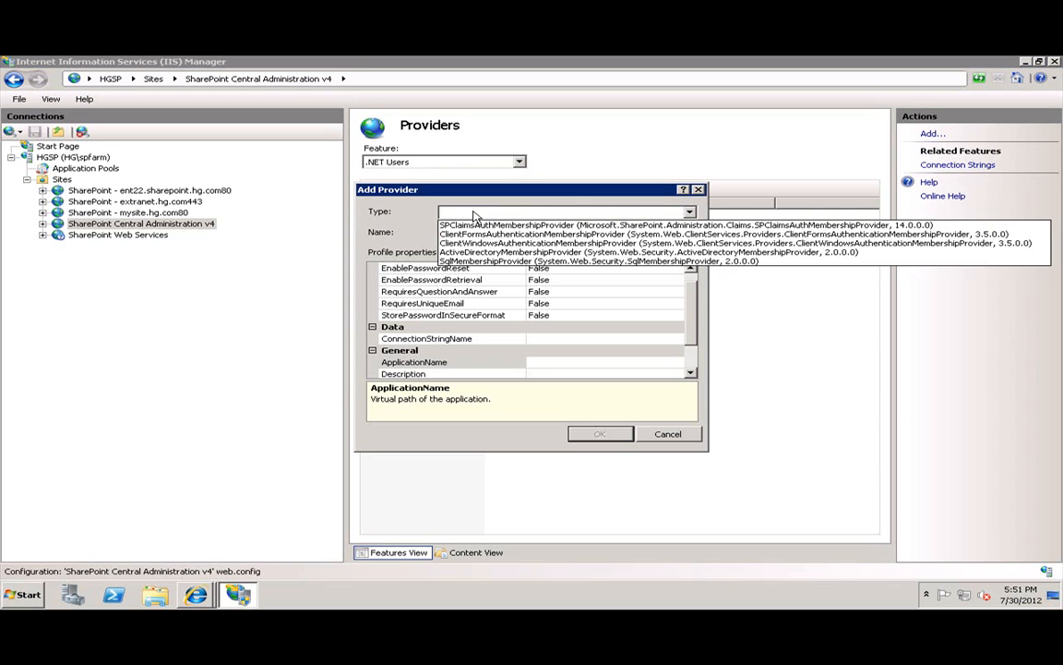
pyautogui.click(490, 262)
pyautogui.click(443, 232)
pyautogui.write('Ex')
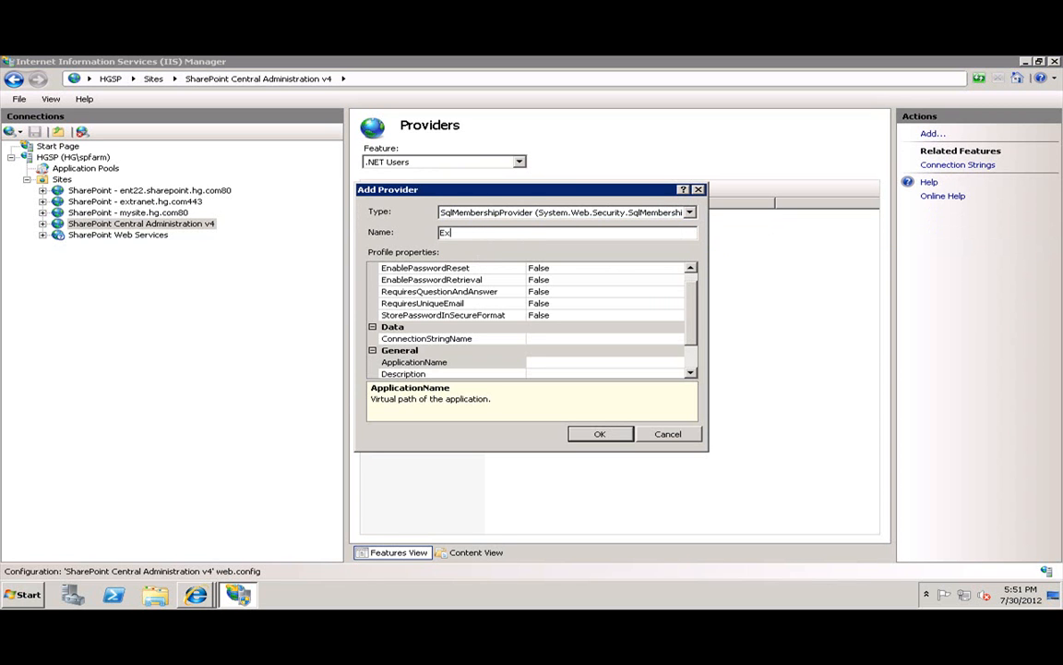
pyautogui.write('tranetUsers')
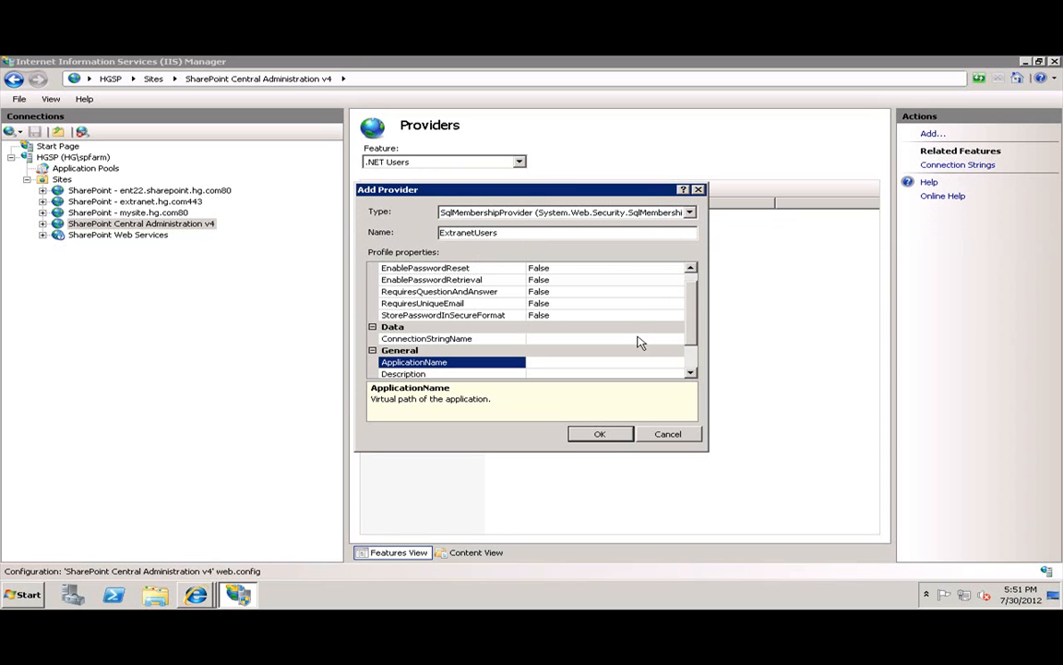
pyautogui.scroll(1, 553, 282)
pyautogui.doubleClick(545, 280)
# Set its connection string to ExtranetUsers and save the membership provider.
pyautogui.click(572, 351)
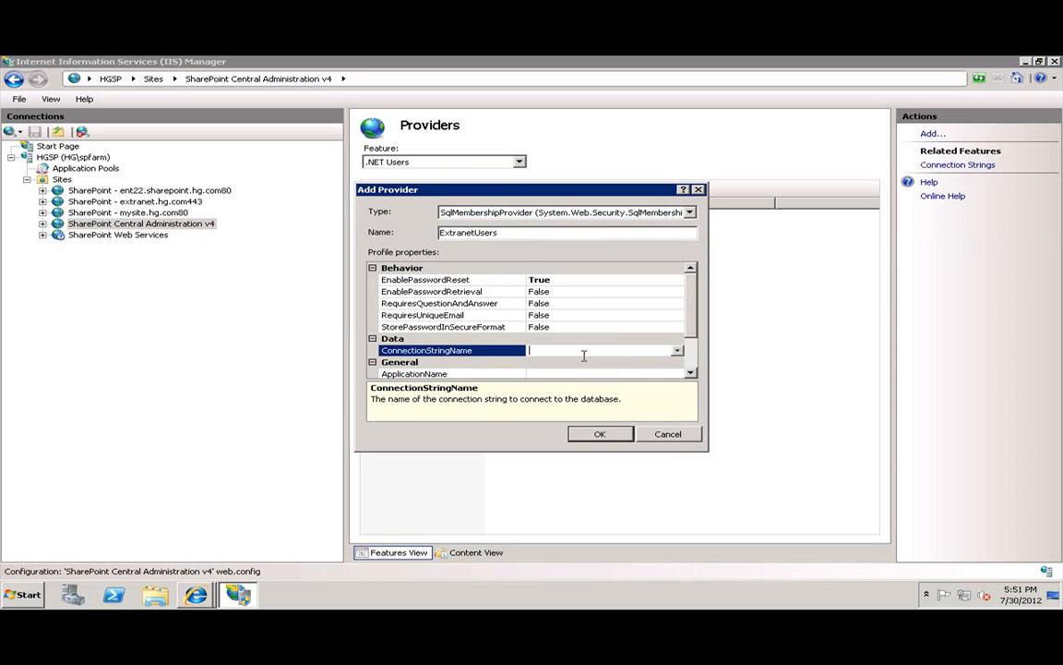
pyautogui.click(676, 350)
pyautogui.click(619, 374)
pyautogui.scroll(-1, 609, 360)
pyautogui.click(540, 327)
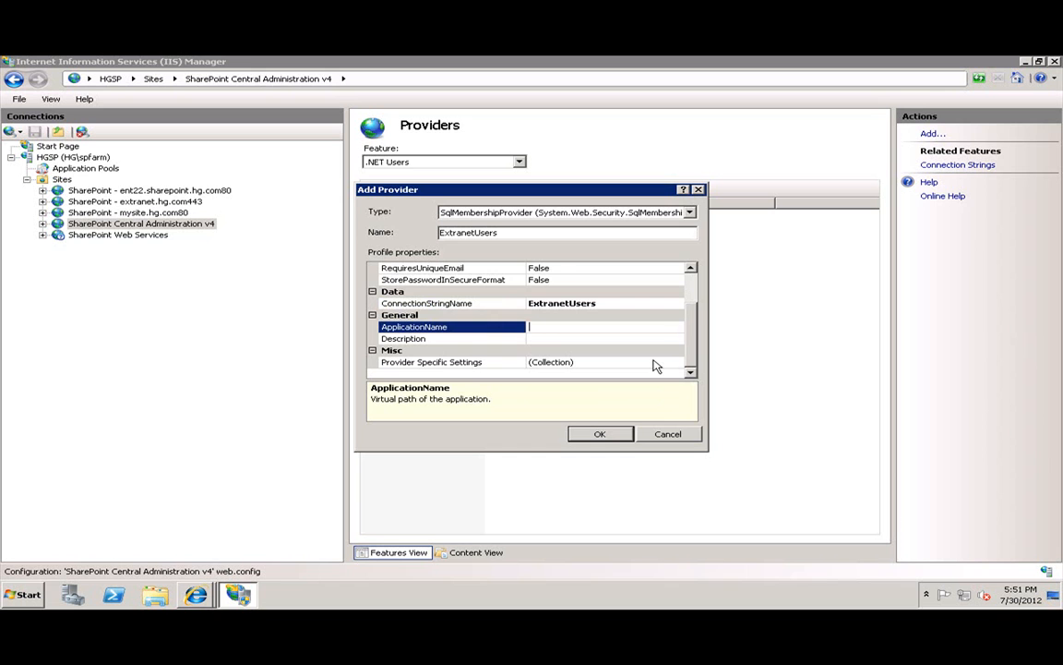
pyautogui.click(598, 434)
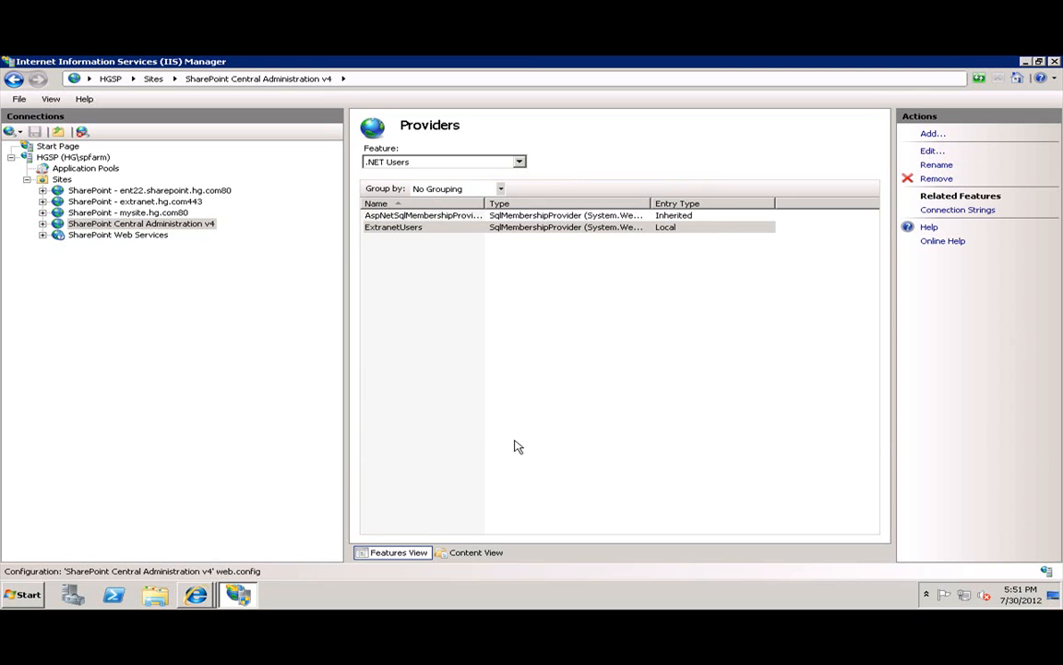
pyautogui.click(152, 234)
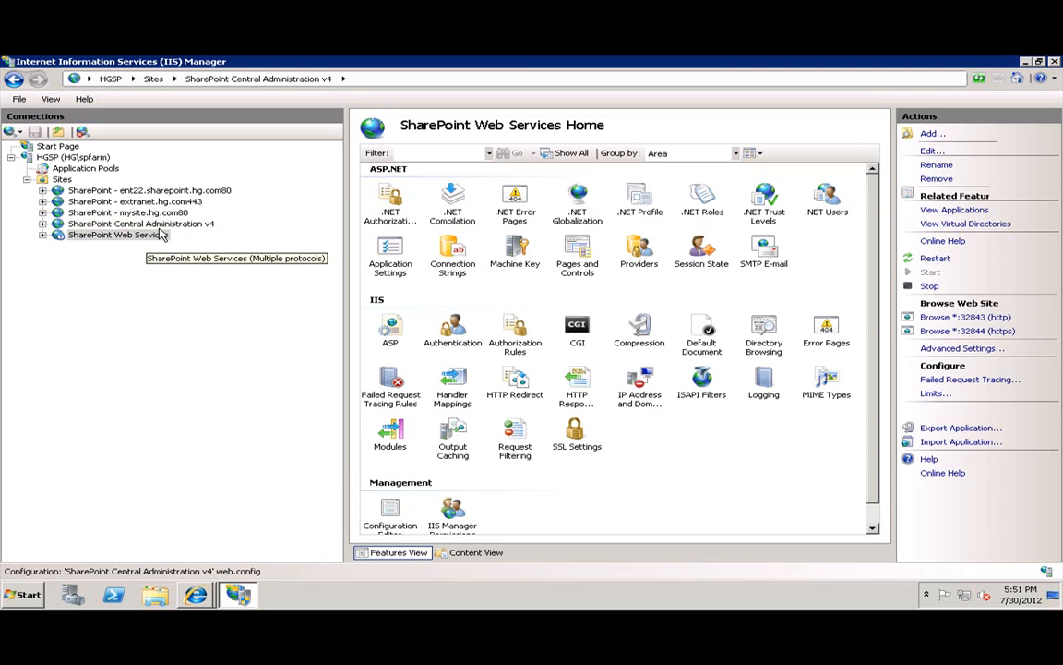
# Go to the SharePoint - extranet.hg.com443 site and open its Connection Strings.
pyautogui.doubleClick(76, 235)
pyautogui.click(143, 401)
pyautogui.click(157, 224)
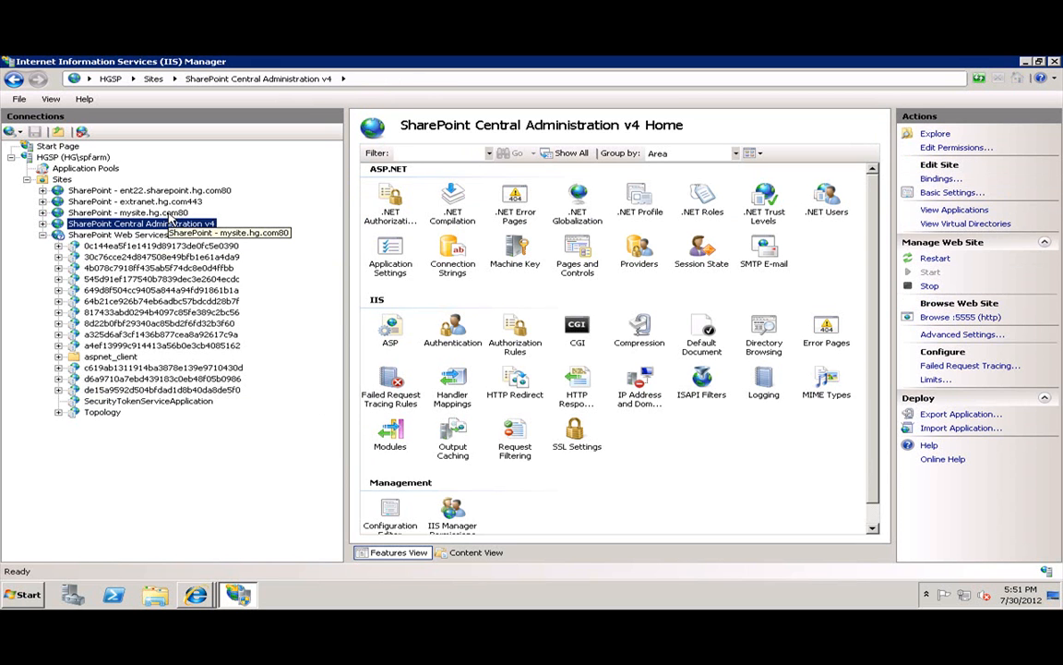
pyautogui.click(159, 201)
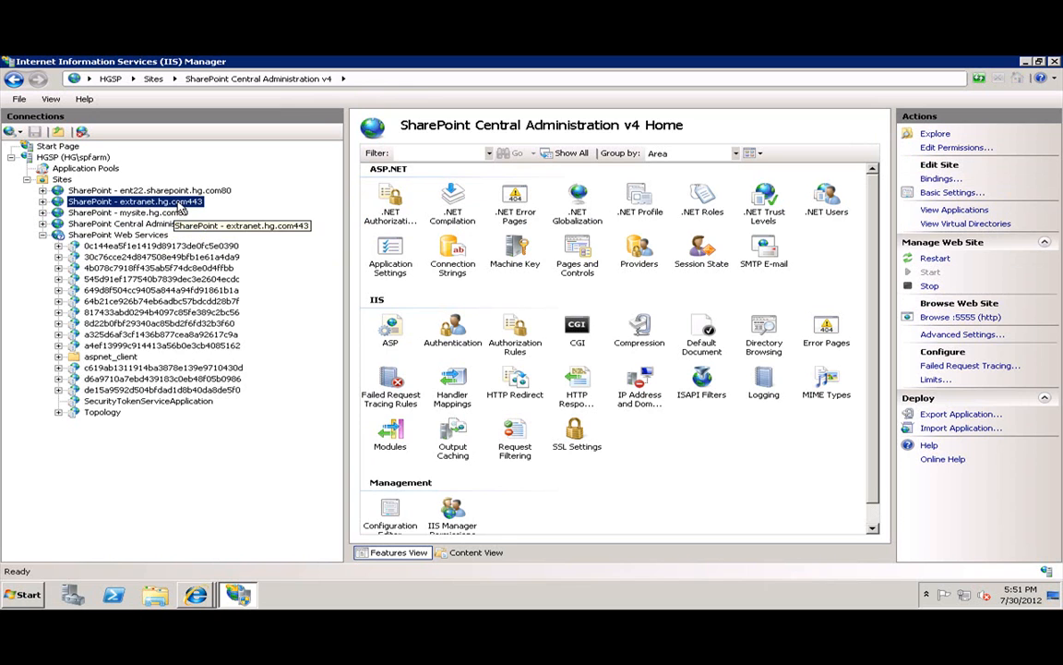
pyautogui.doubleClick(435, 258)
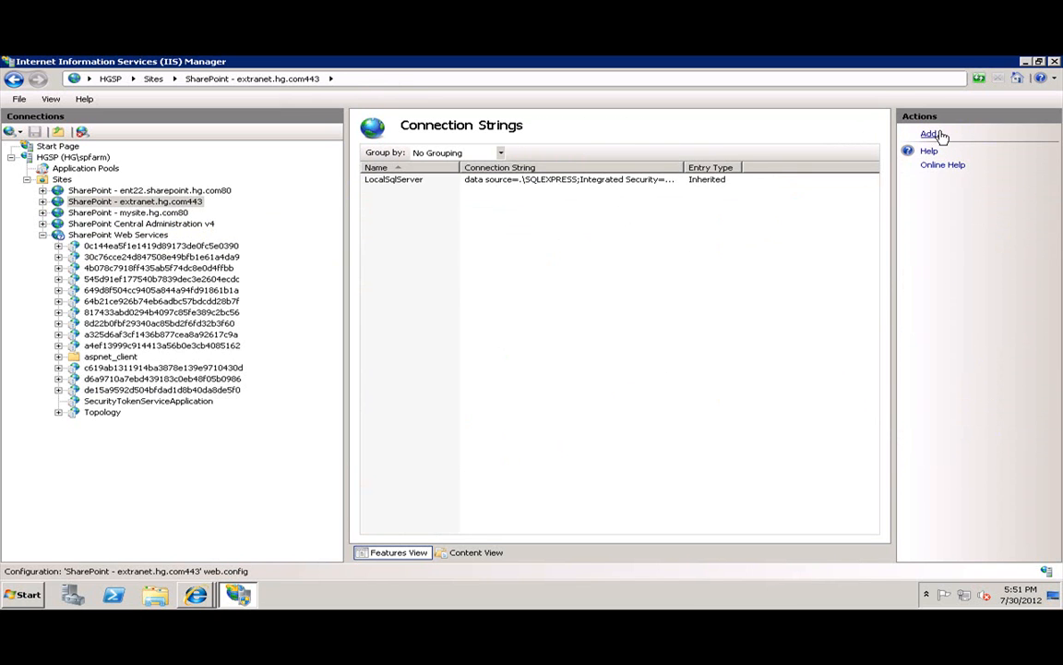
# Start an ExtranetUsers connection string for server HGDC, database ExtranetUsers.
pyautogui.click(931, 134)
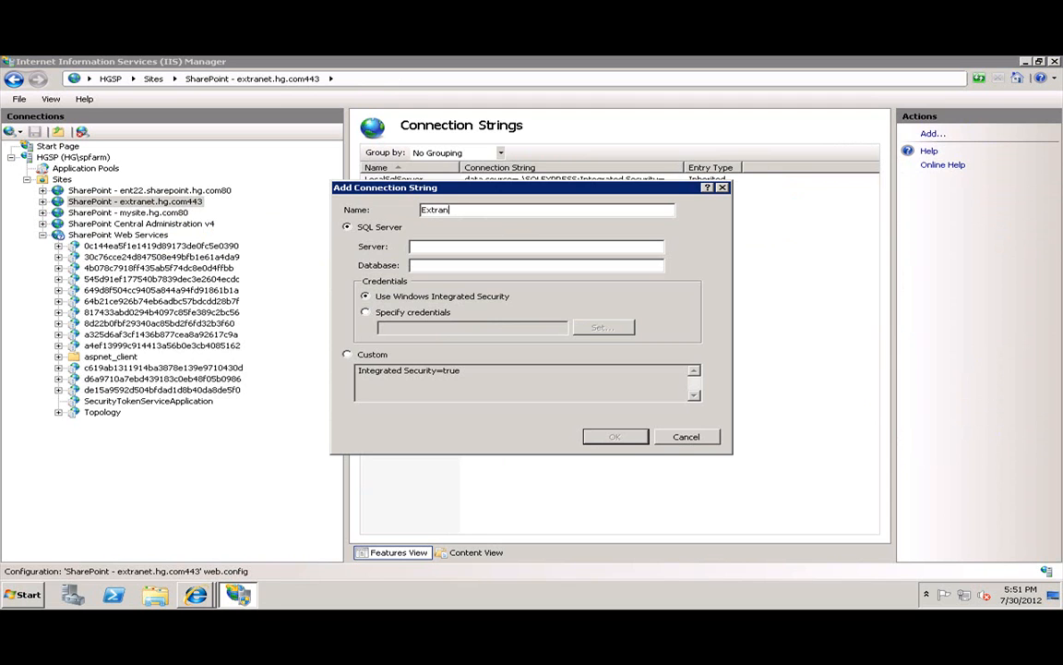
pyautogui.write('s')
pyautogui.press('Tab')
pyautogui.press('Tab')
pyautogui.click(436, 246)
pyautogui.write('HGDC;Database=ExtranetUsers;')
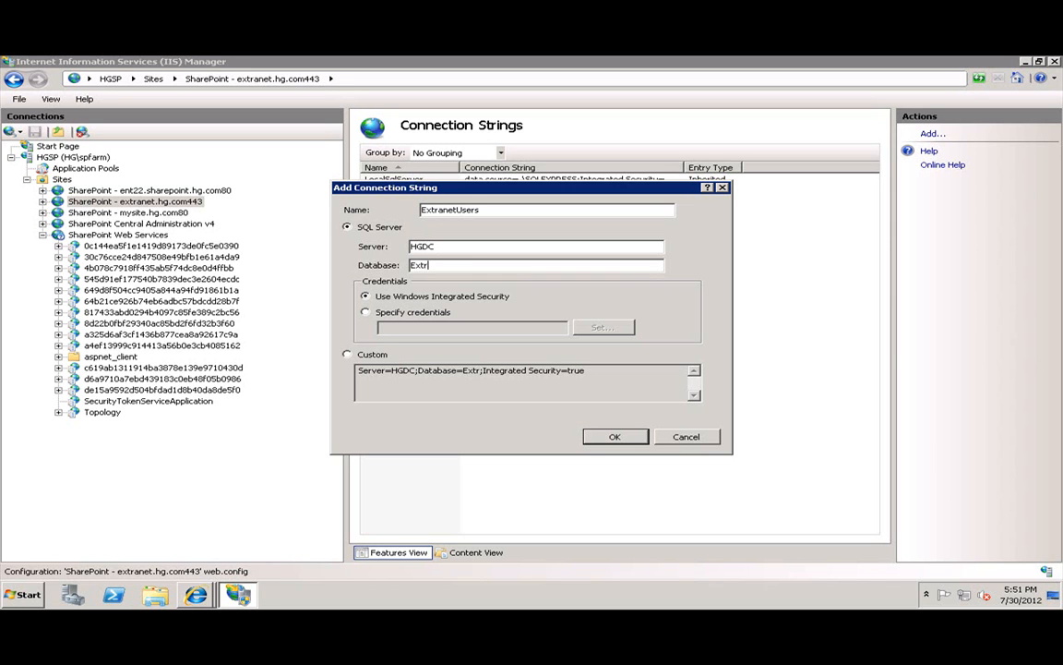
# Give the connection string specific SQL login credentials and save it.
pyautogui.click(367, 312)
pyautogui.click(604, 327)
pyautogui.write('ex')
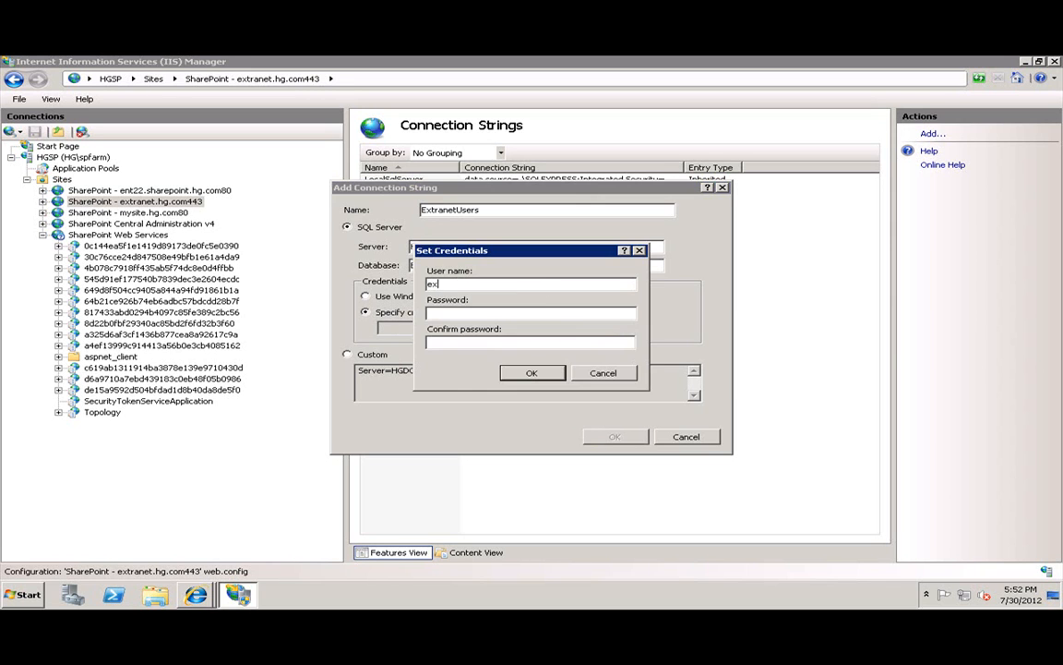
pyautogui.write('tranhet')
pyautogui.press('BackSpace')
pyautogui.press('BackSpace')
pyautogui.press('BackSpace')
pyautogui.press('BackSpace')
pyautogui.press('BackSpace')
pyautogui.press('BackSpace')
pyautogui.press('BackSpace')
pyautogui.hotkey('shift', 'Home')
pyautogui.write('••')
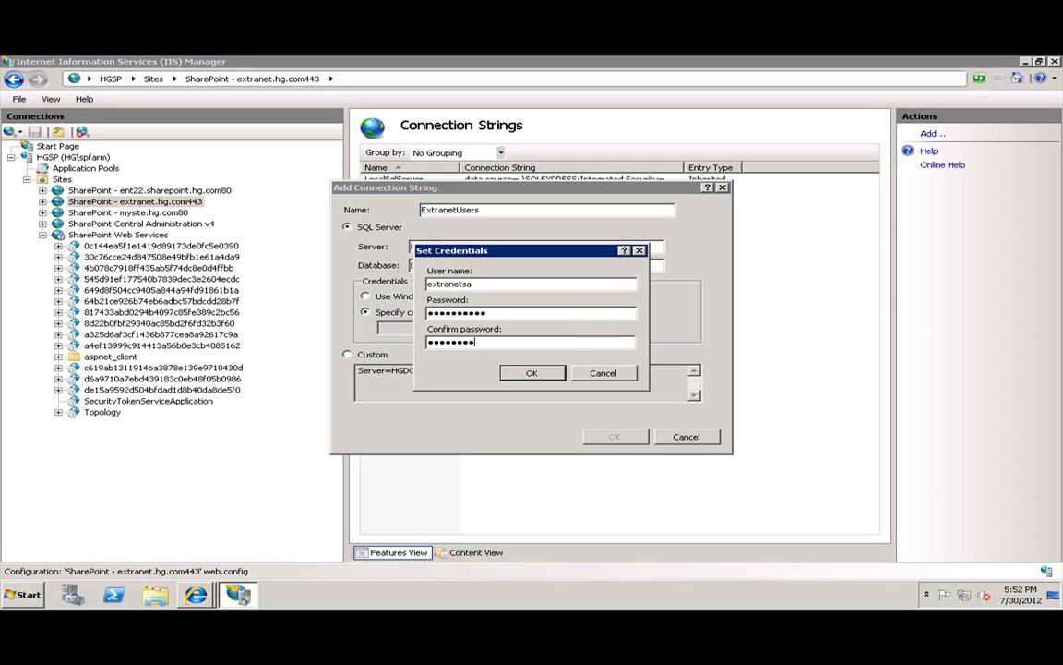
pyautogui.click(508, 372)
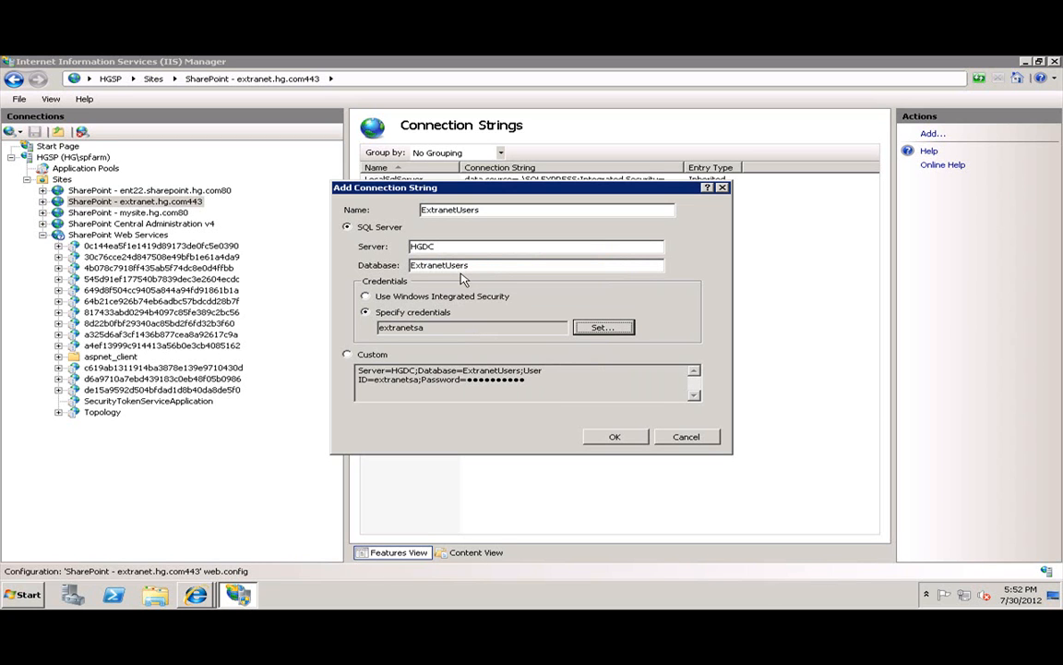
pyautogui.click(615, 436)
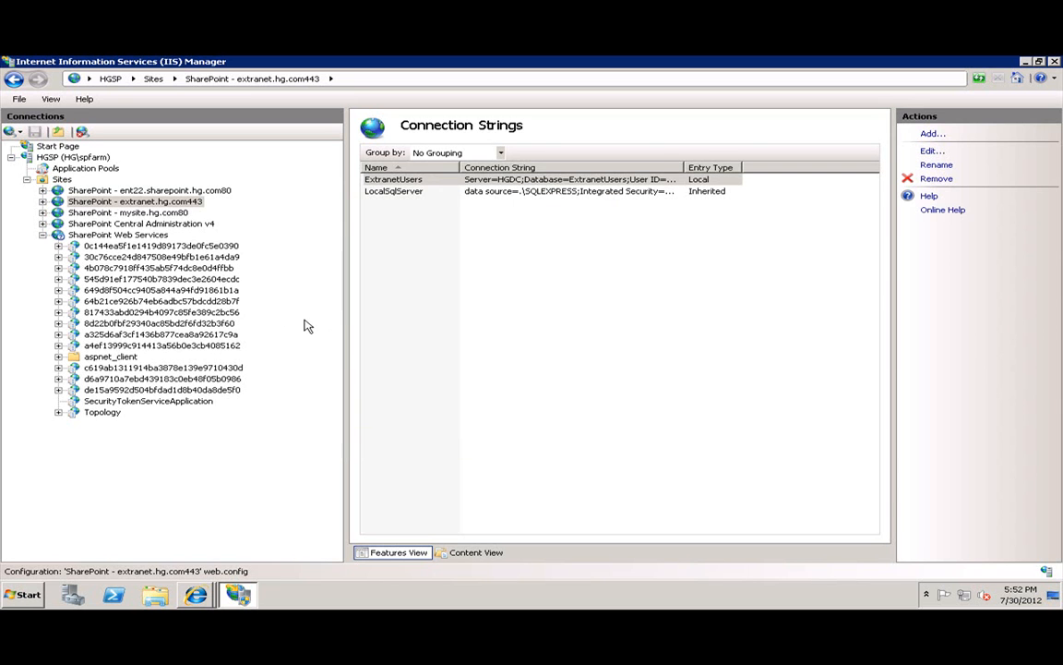
pyautogui.click(169, 203)
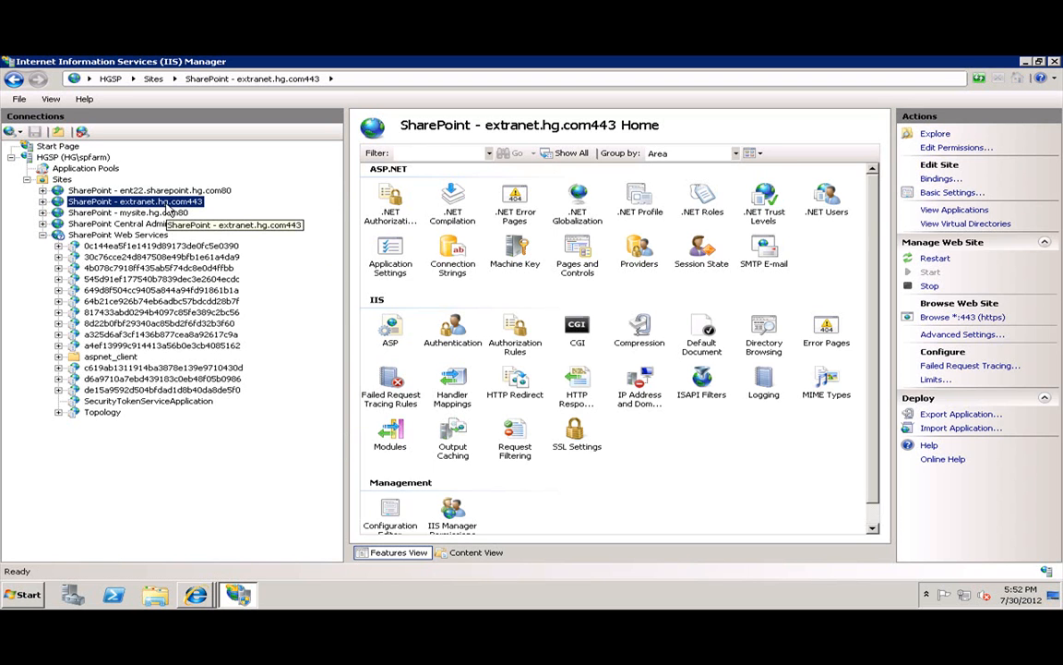
# Add a SqlRoleProvider named ExtranetRoles whose connection string is ExtranetUsers.
pyautogui.doubleClick(637, 258)
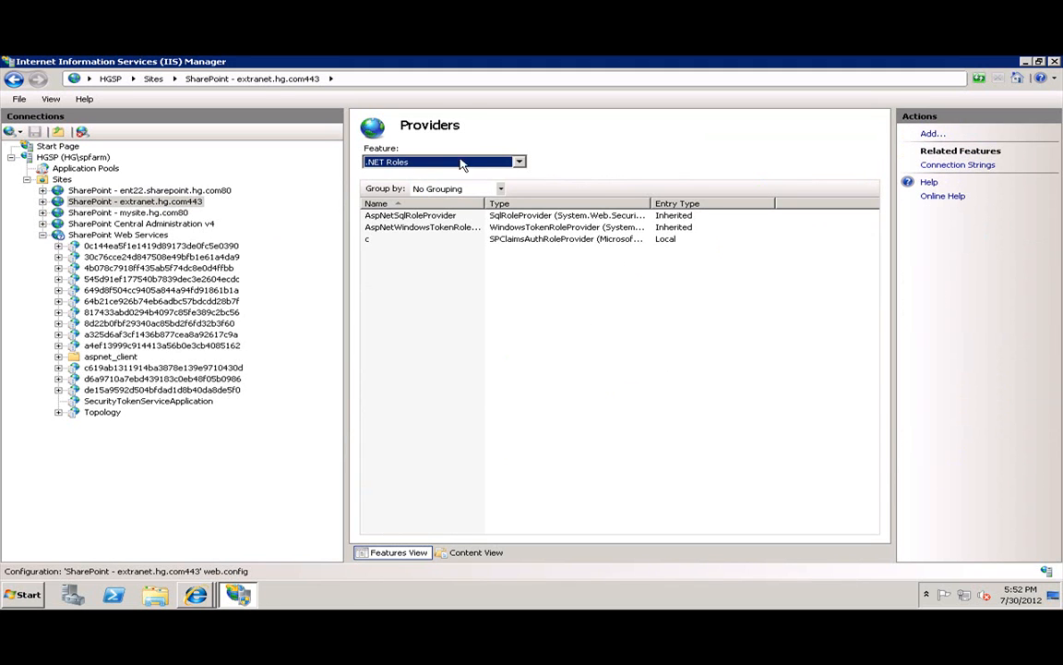
pyautogui.click(933, 134)
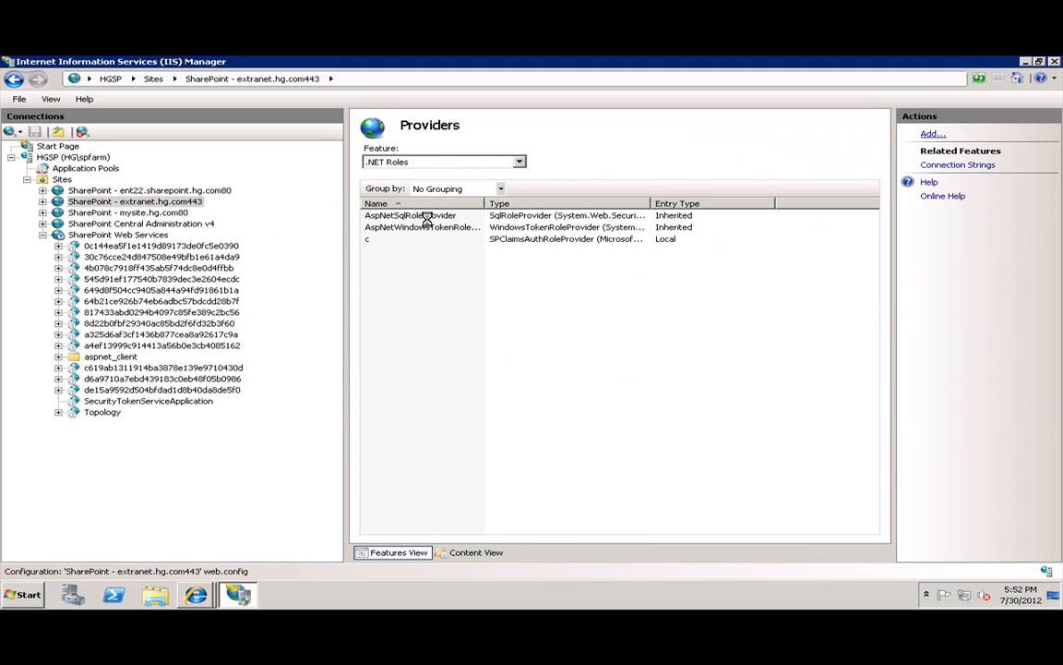
pyautogui.click(624, 214)
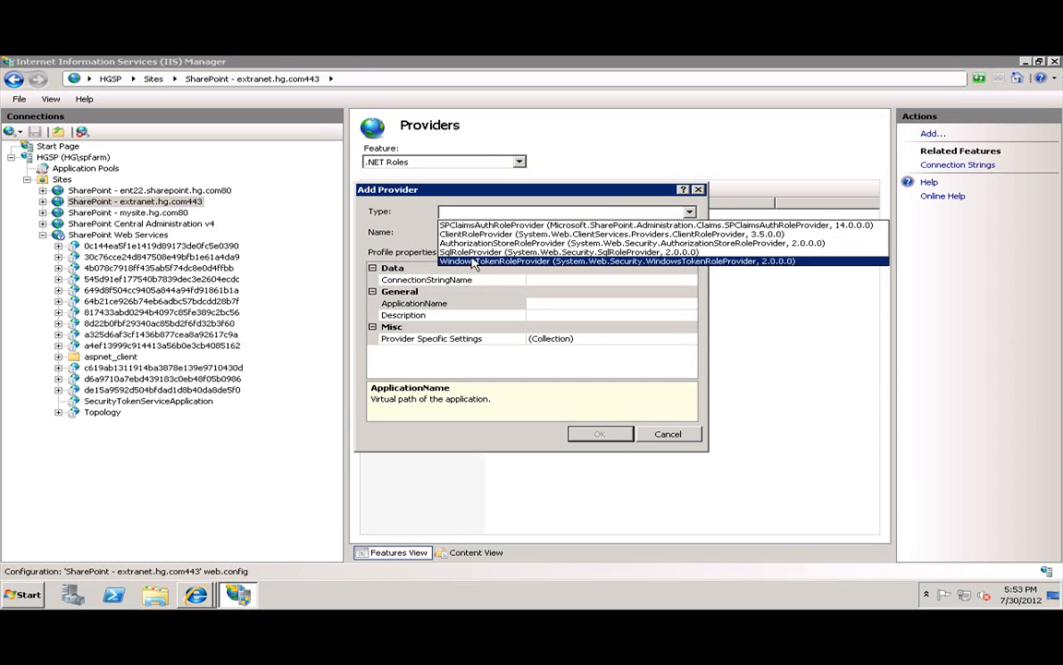
pyautogui.click(476, 260)
pyautogui.click(480, 234)
pyautogui.write('Extranet')
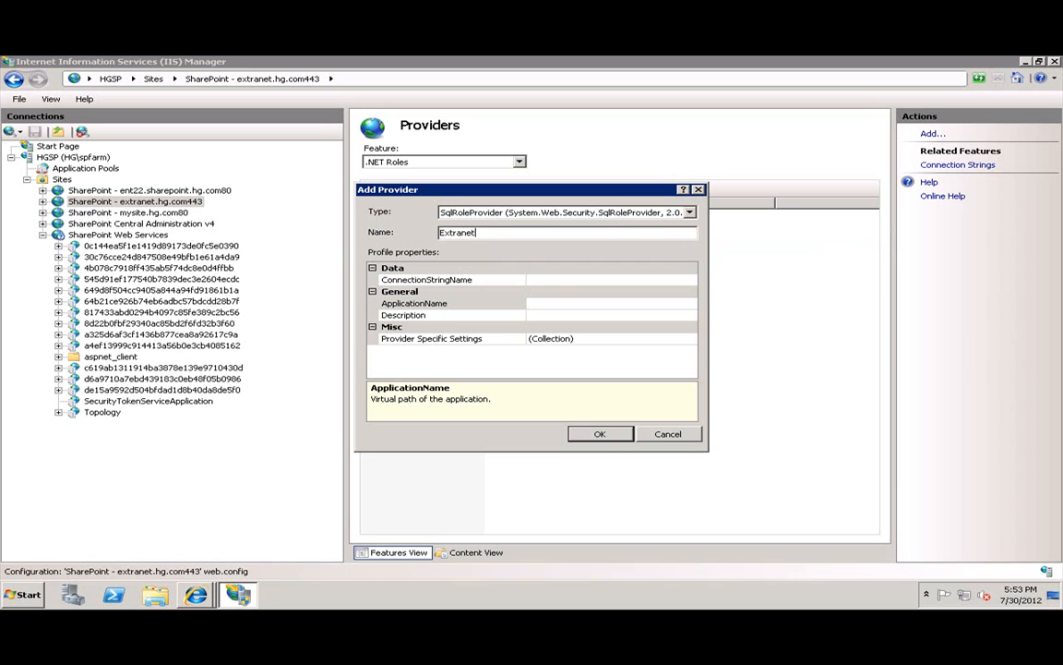
pyautogui.press('Tab')
pyautogui.click(604, 288)
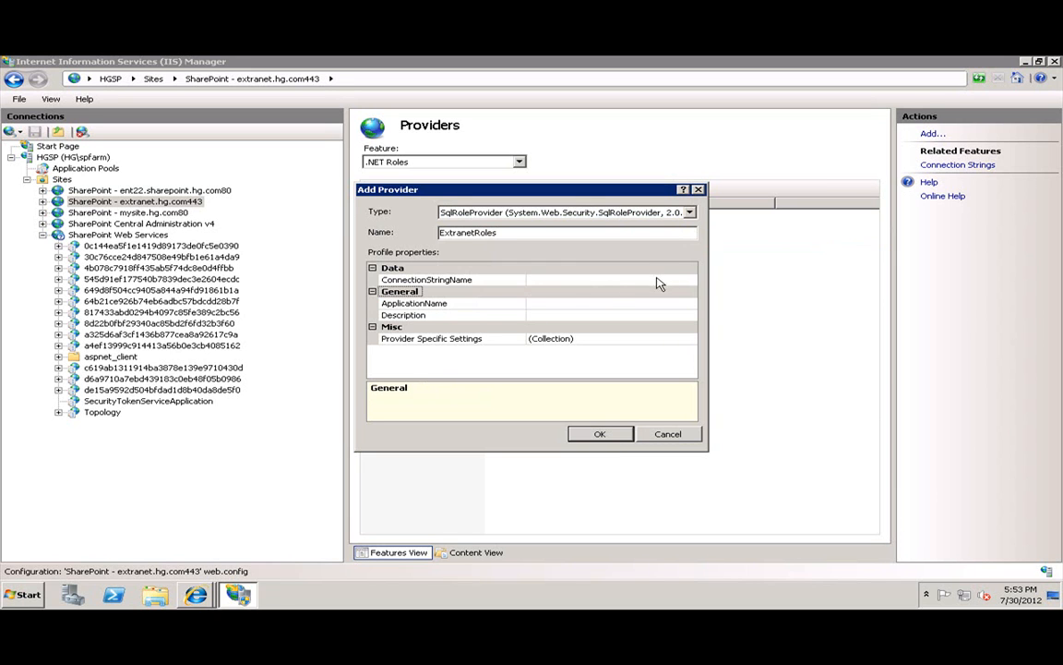
pyautogui.click(615, 281)
pyautogui.click(689, 281)
pyautogui.click(576, 302)
pyautogui.click(576, 303)
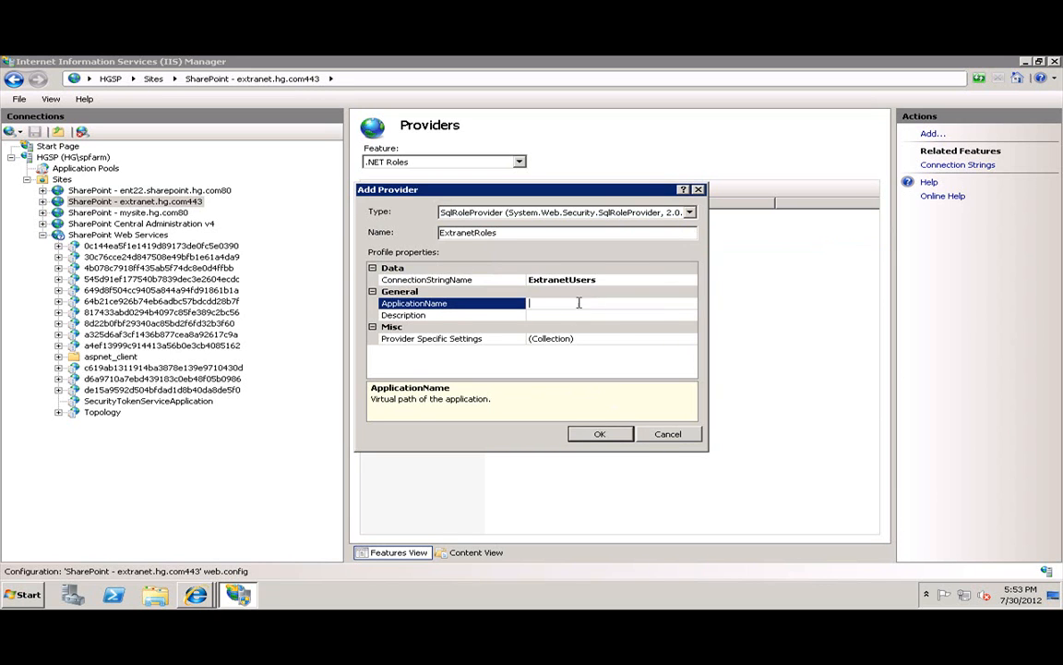
# Save the ExtranetRoles provider with application name / and switch to .NET Users providers.
pyautogui.write('/')
pyautogui.click(600, 437)
pyautogui.click(429, 164)
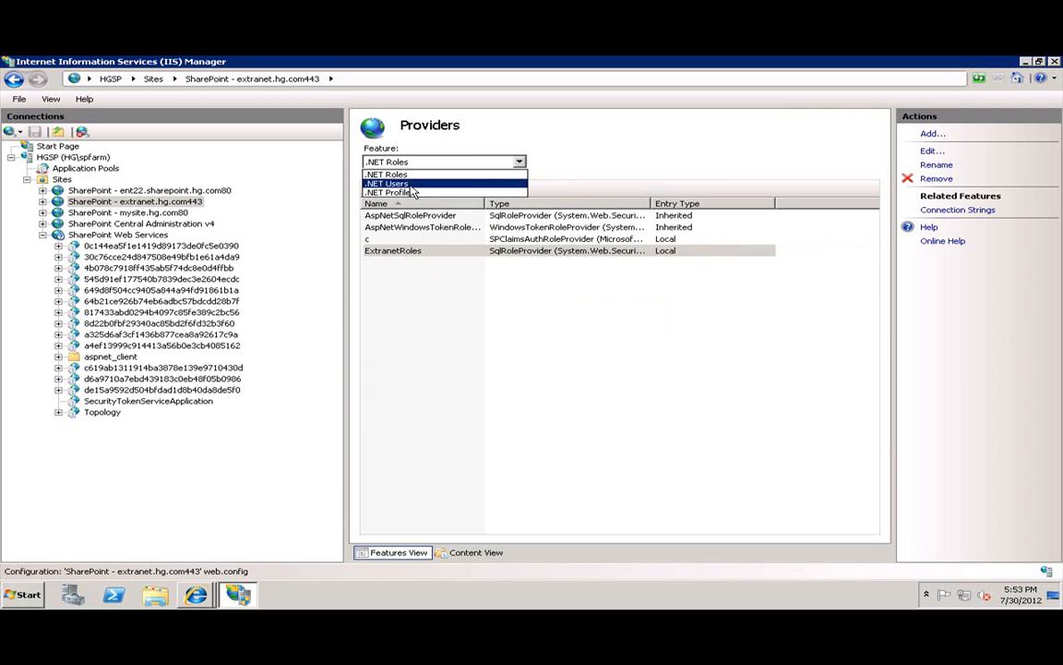
pyautogui.click(406, 183)
# Start a new SqlMembershipProvider named ExtranetUsers.
pyautogui.click(932, 134)
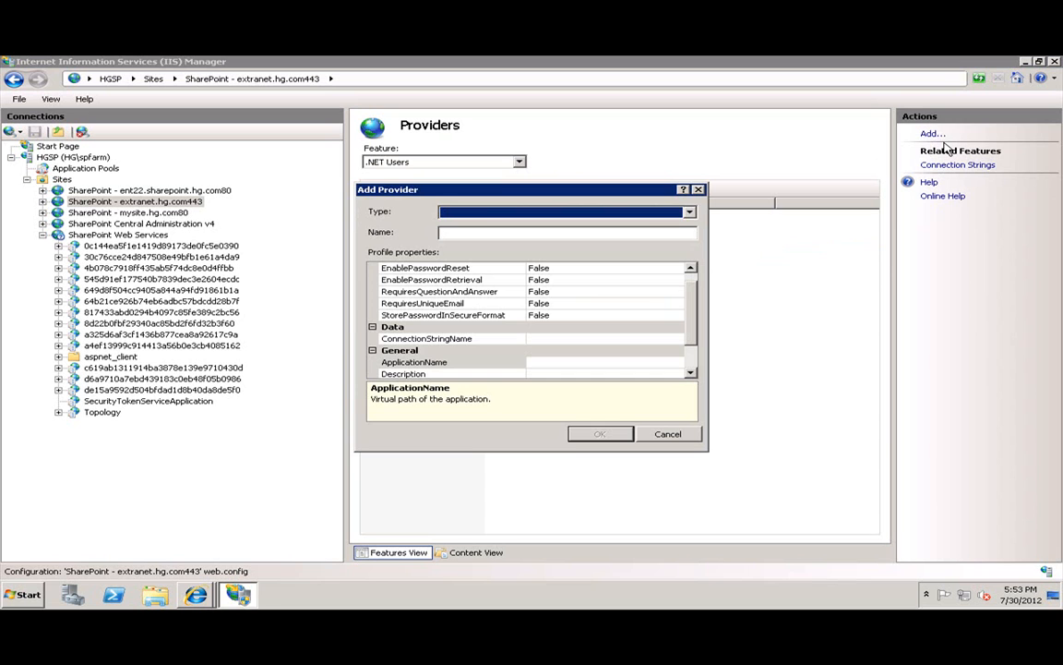
pyautogui.click(480, 213)
pyautogui.click(476, 262)
pyautogui.click(538, 233)
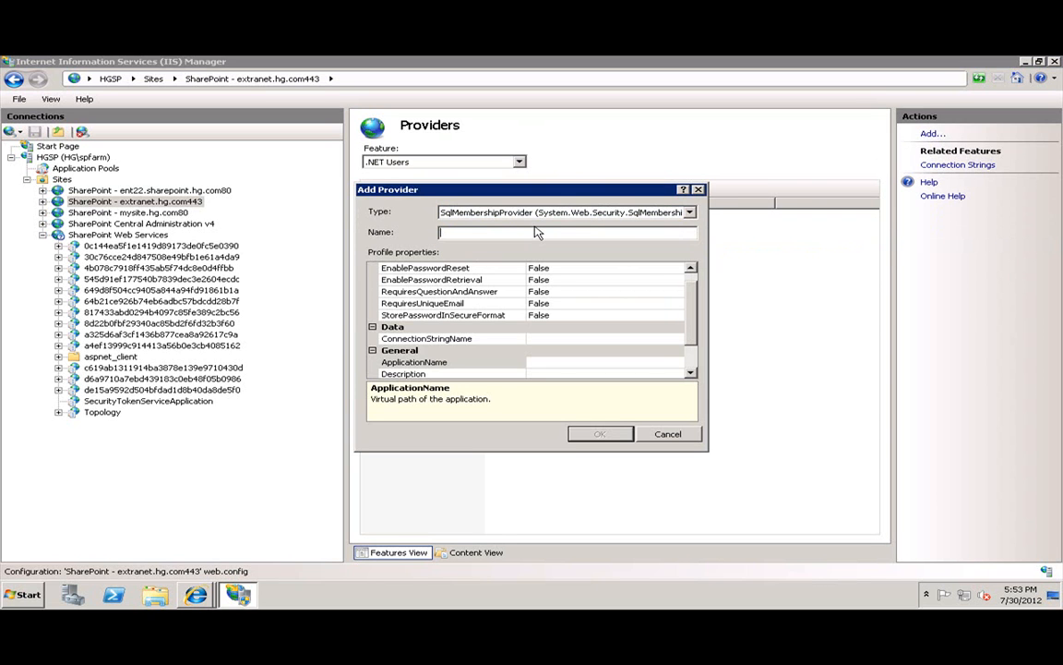
pyautogui.write('ExtranetUsers')
pyautogui.press('Tab')
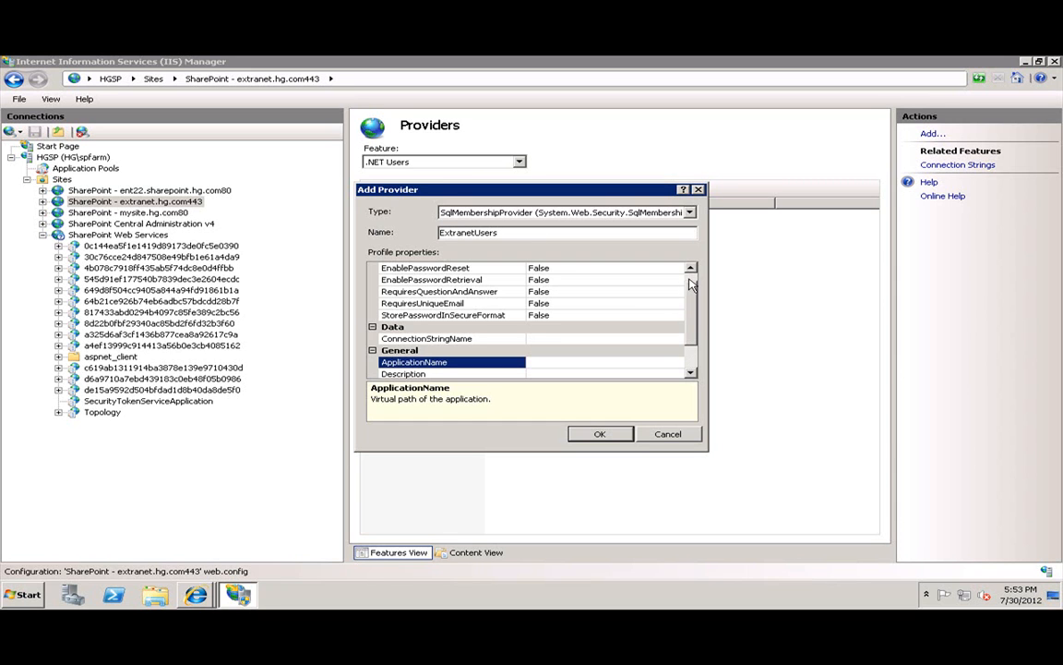
# Set EnablePasswordReset True, connection string ExtranetUsers and ApplicationName /, then save the provider.
pyautogui.scroll(1, 628, 284)
pyautogui.doubleClick(628, 280)
pyautogui.click(637, 351)
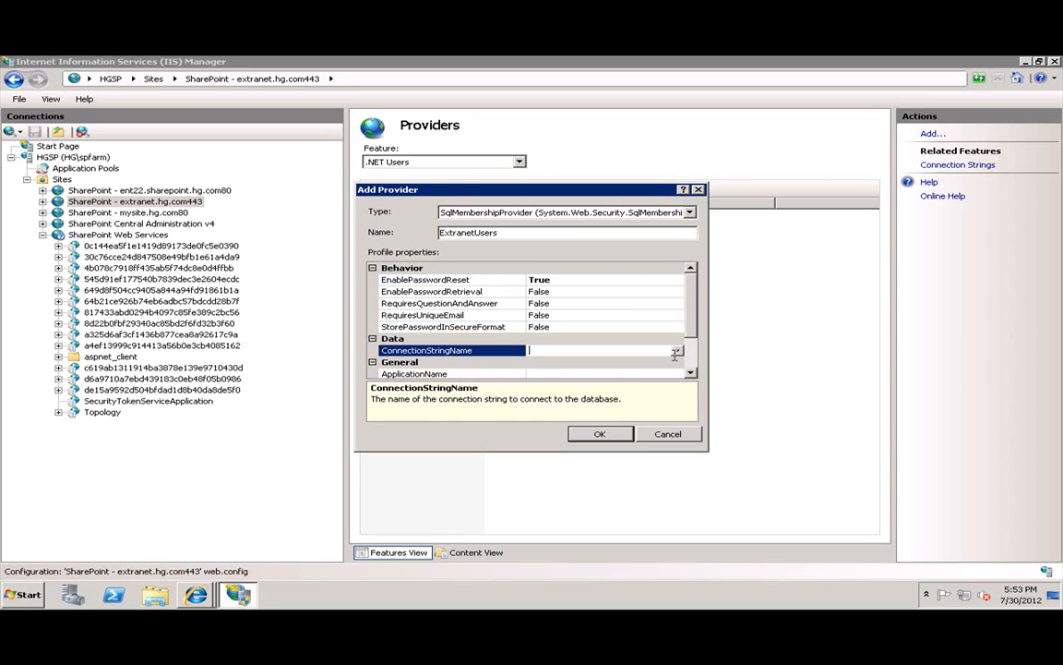
pyautogui.click(677, 355)
pyautogui.click(570, 373)
pyautogui.click(574, 374)
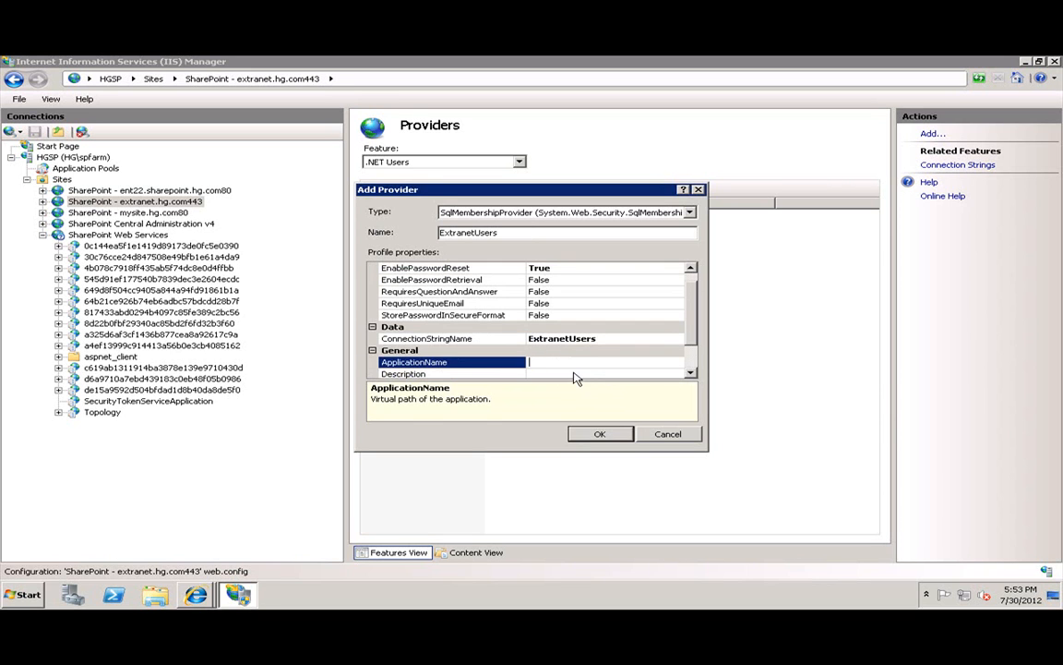
pyautogui.click(600, 434)
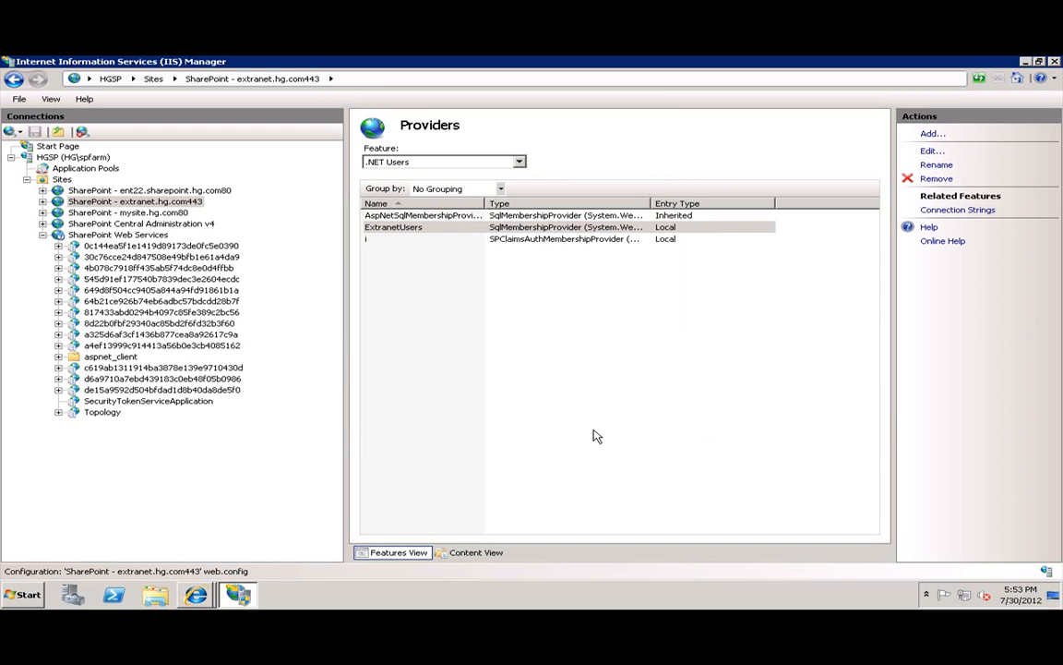
# Return to the SharePoint - extranet.hg.com443 site features and open .NET Roles.
pyautogui.click(120, 203)
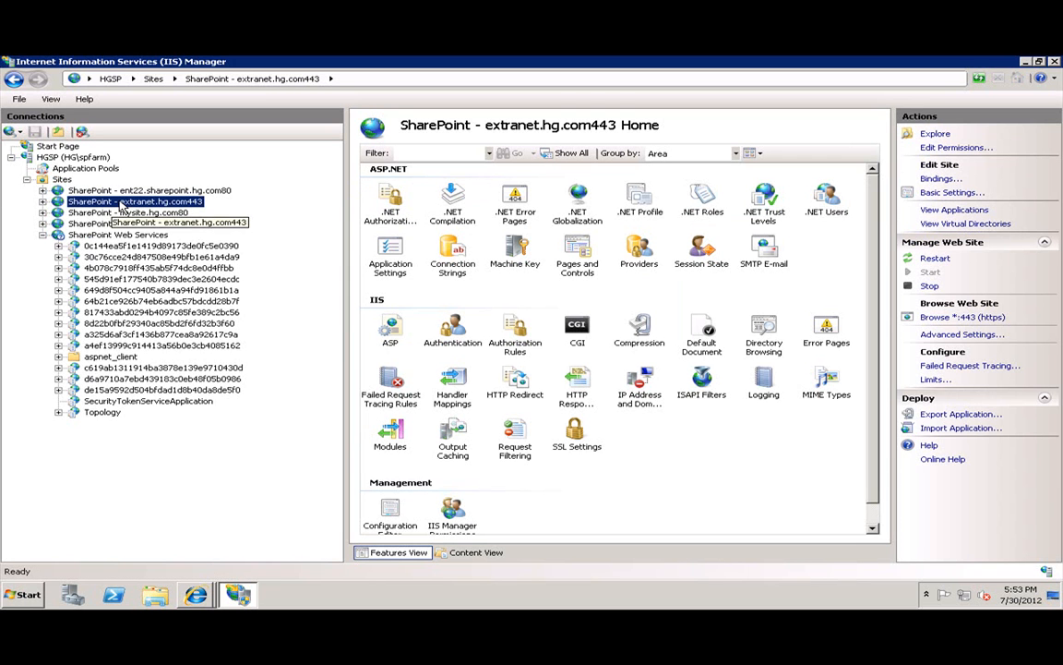
pyautogui.click(704, 210)
pyautogui.press('Right')
pyautogui.press('Right')
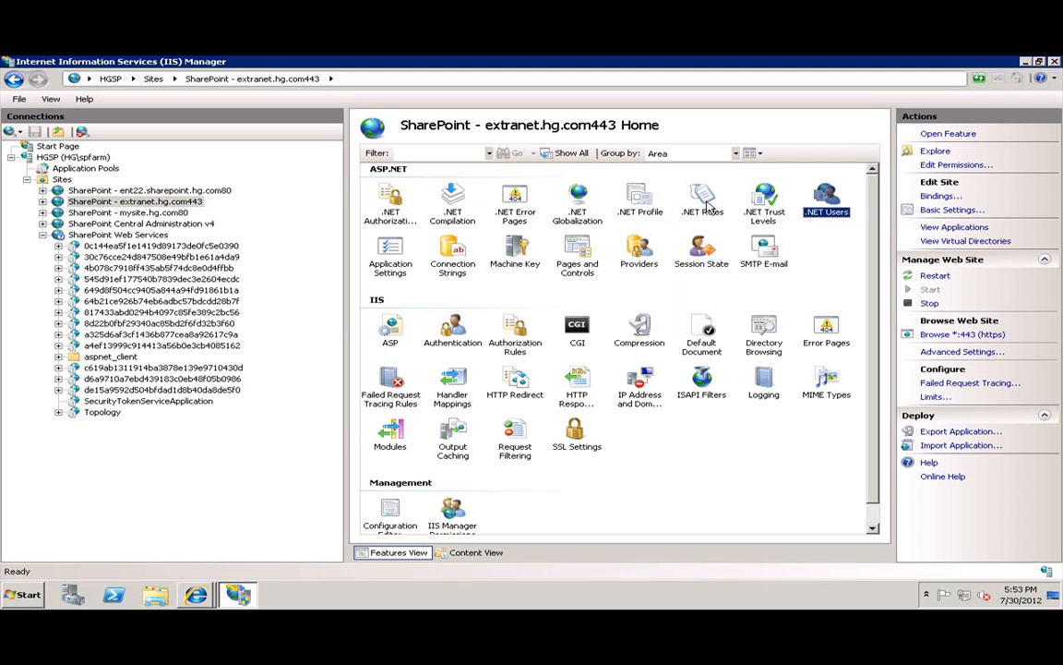
pyautogui.click(705, 207)
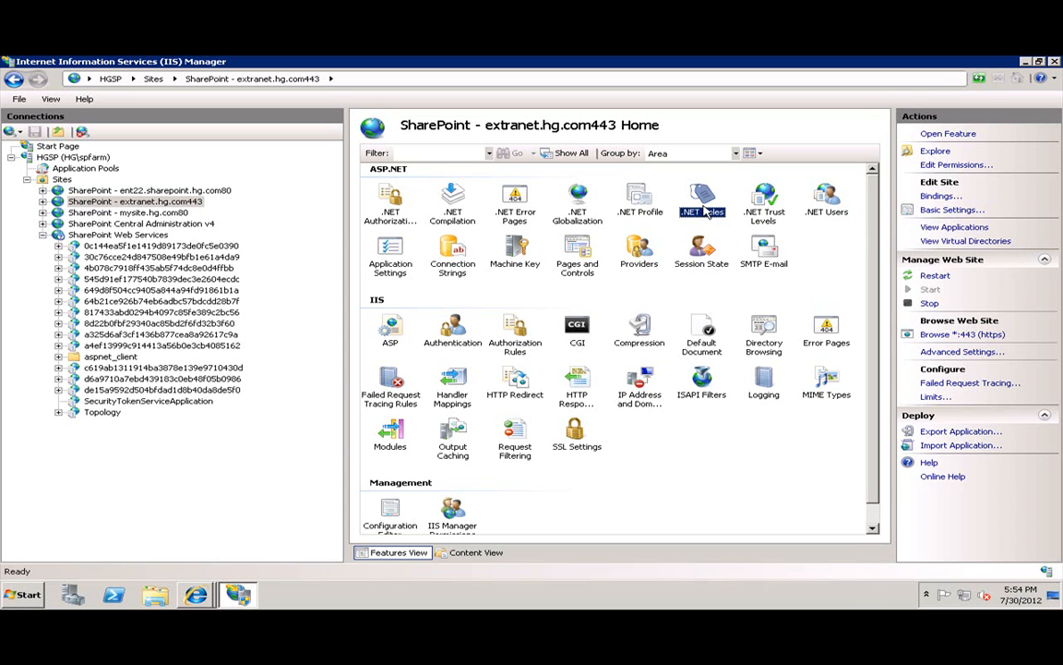
pyautogui.doubleClick(707, 212)
# Dismiss the untrusted provider error and make ExtranetRoles the default roles provider.
pyautogui.click(667, 392)
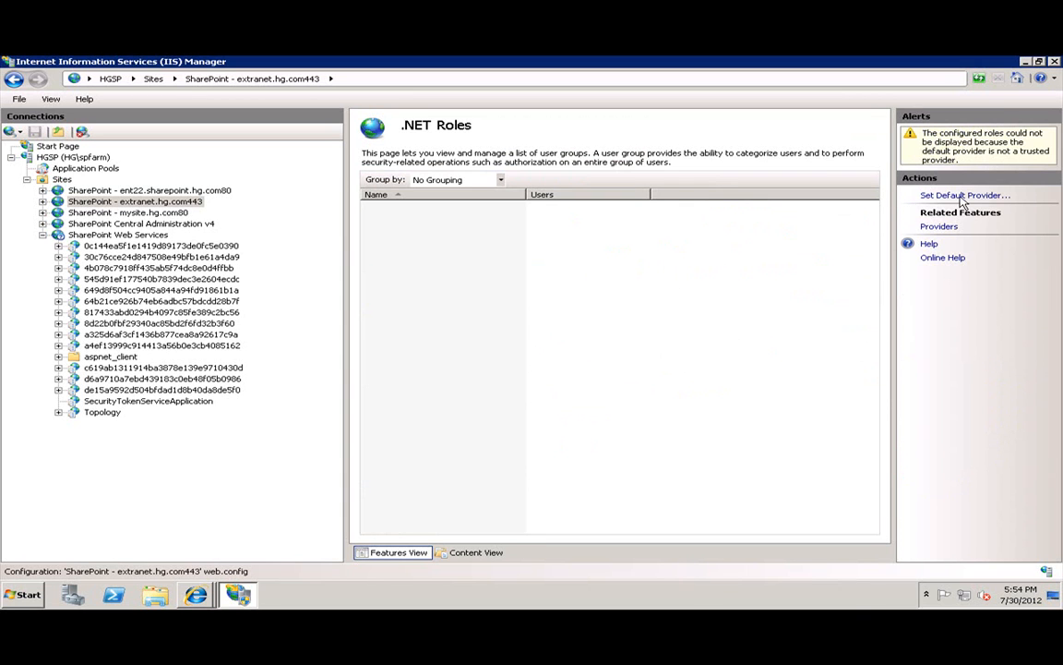
pyautogui.click(951, 198)
pyautogui.click(476, 317)
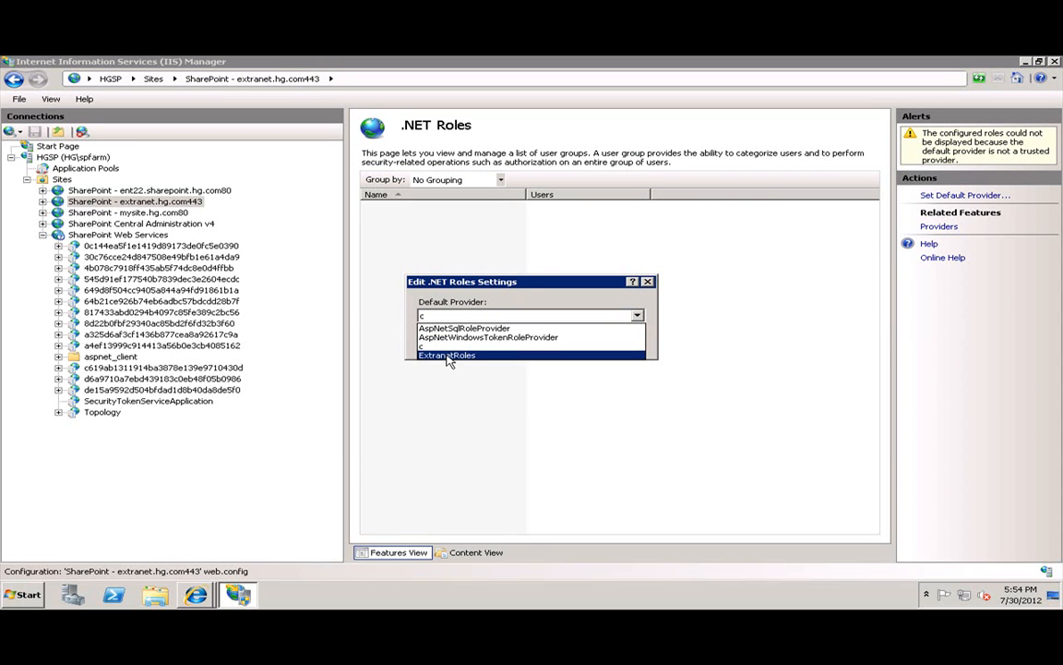
pyautogui.click(449, 356)
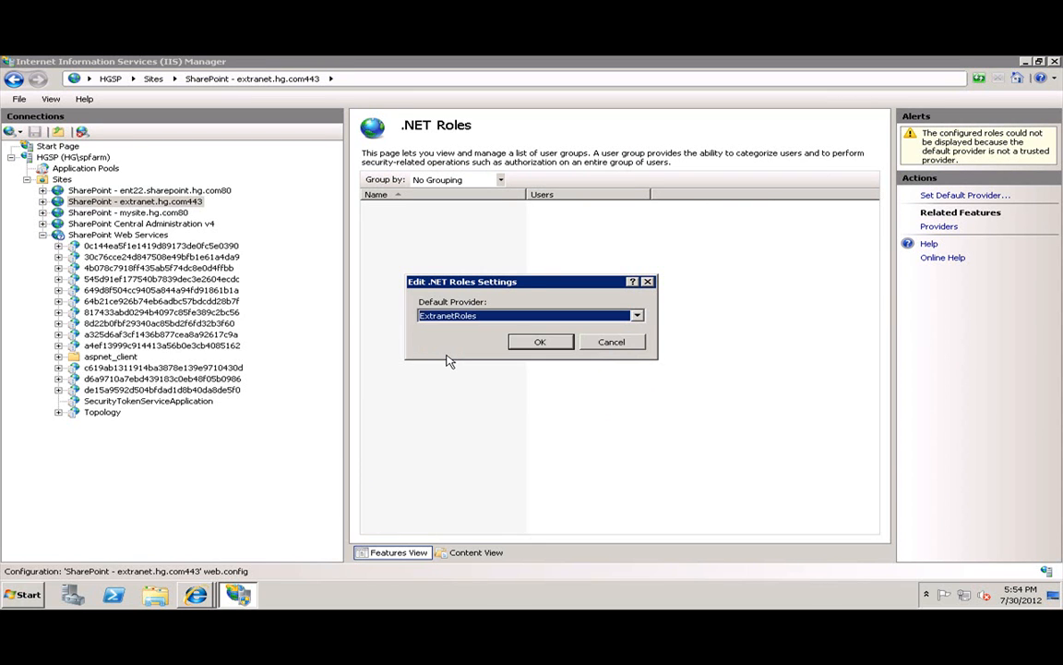
pyautogui.click(538, 341)
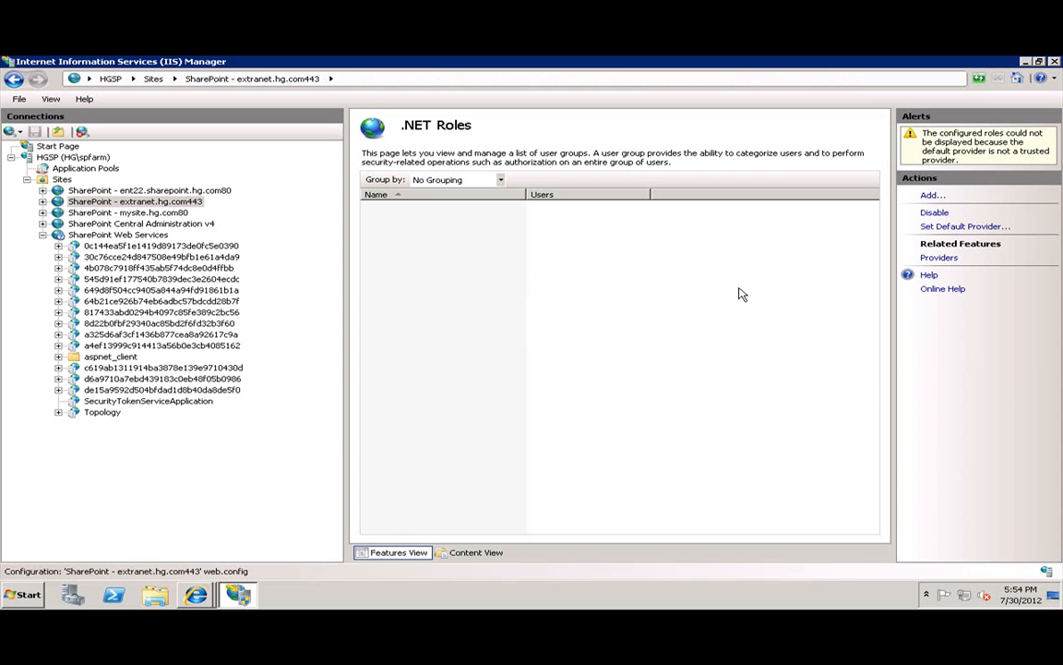
# Add the Administrator and External roles.
pyautogui.click(931, 195)
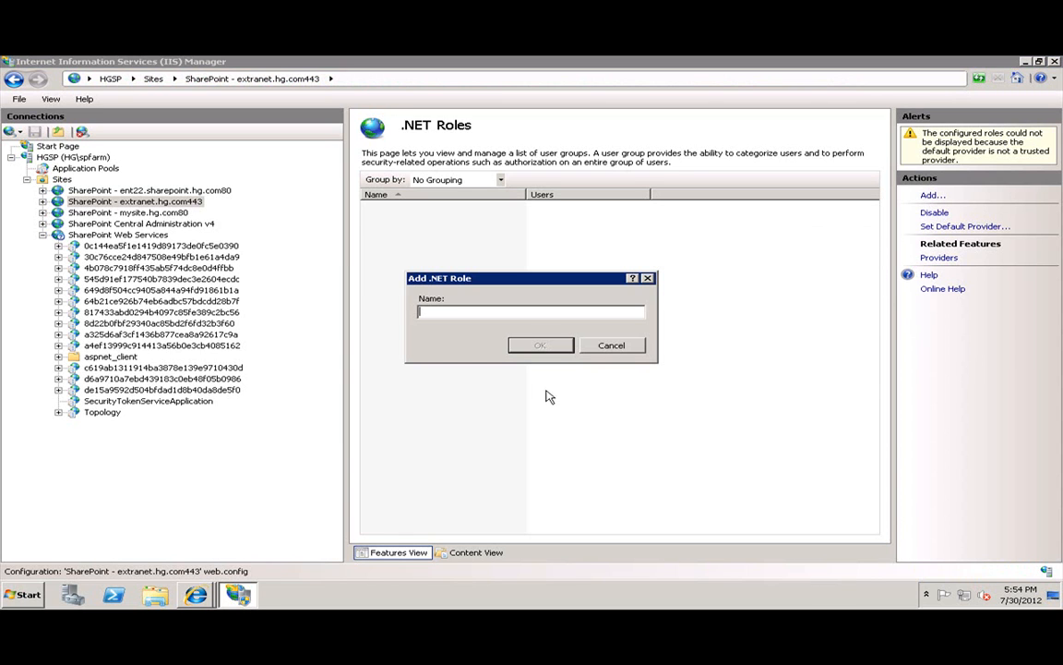
pyautogui.write('Administrator')
pyautogui.press('Return')
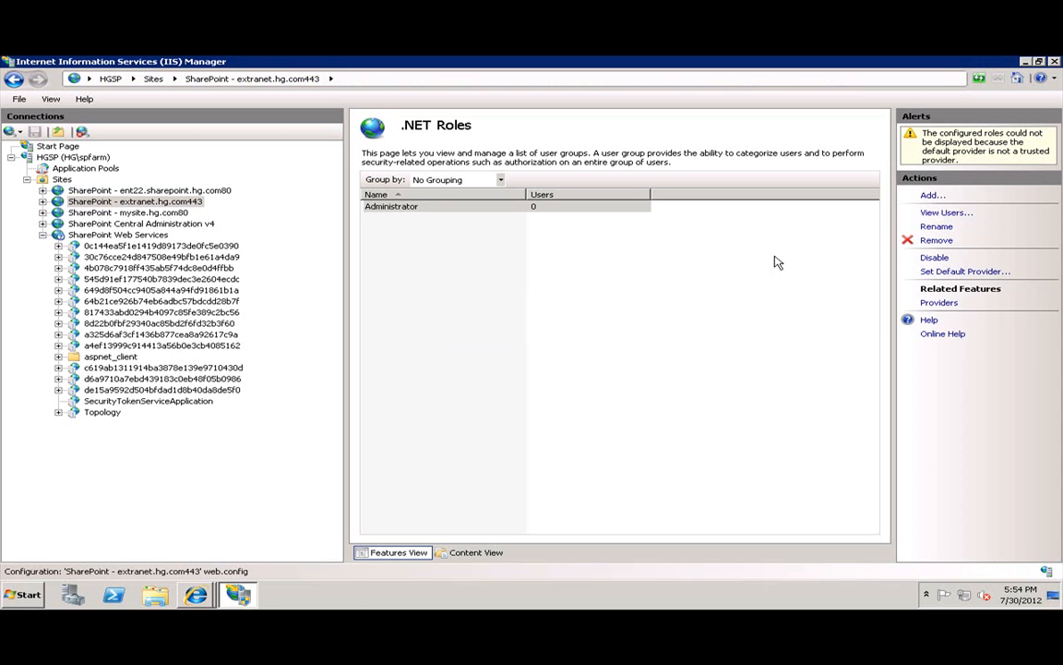
pyautogui.click(930, 195)
pyautogui.write('External')
pyautogui.press('Return')
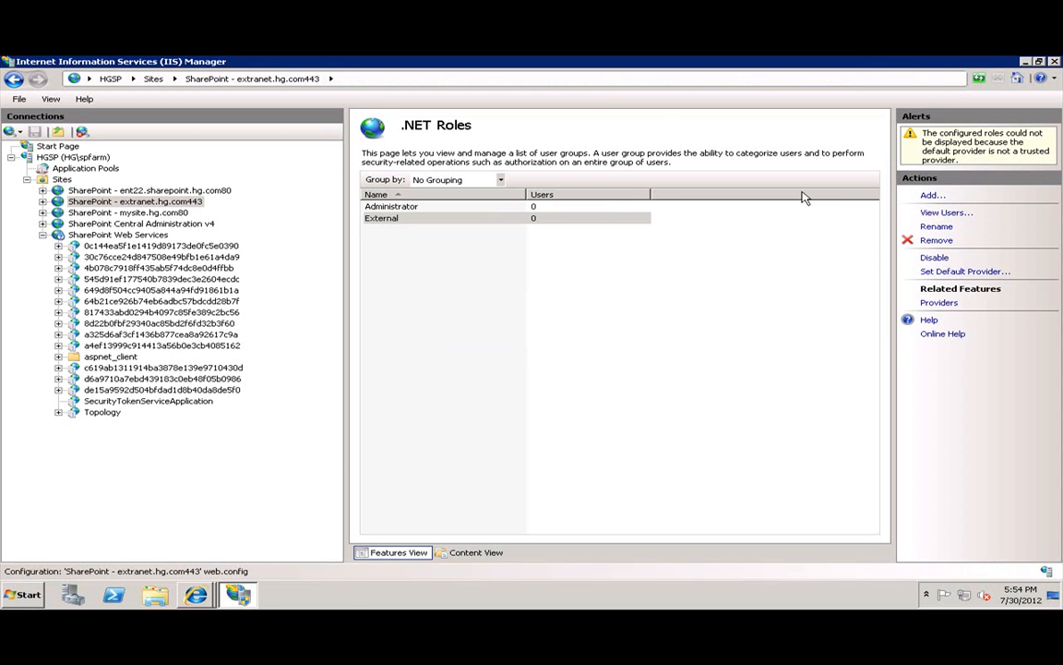
pyautogui.click(139, 201)
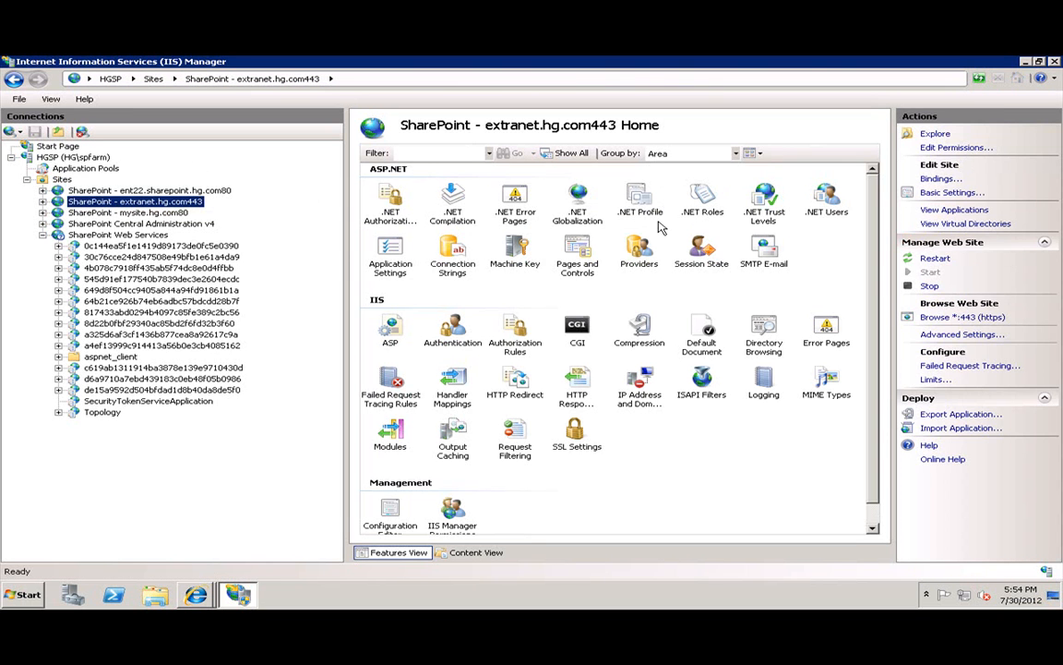
# In .NET Users, dismiss the untrusted provider error and set ExtranetUsers as the default provider.
pyautogui.doubleClick(826, 195)
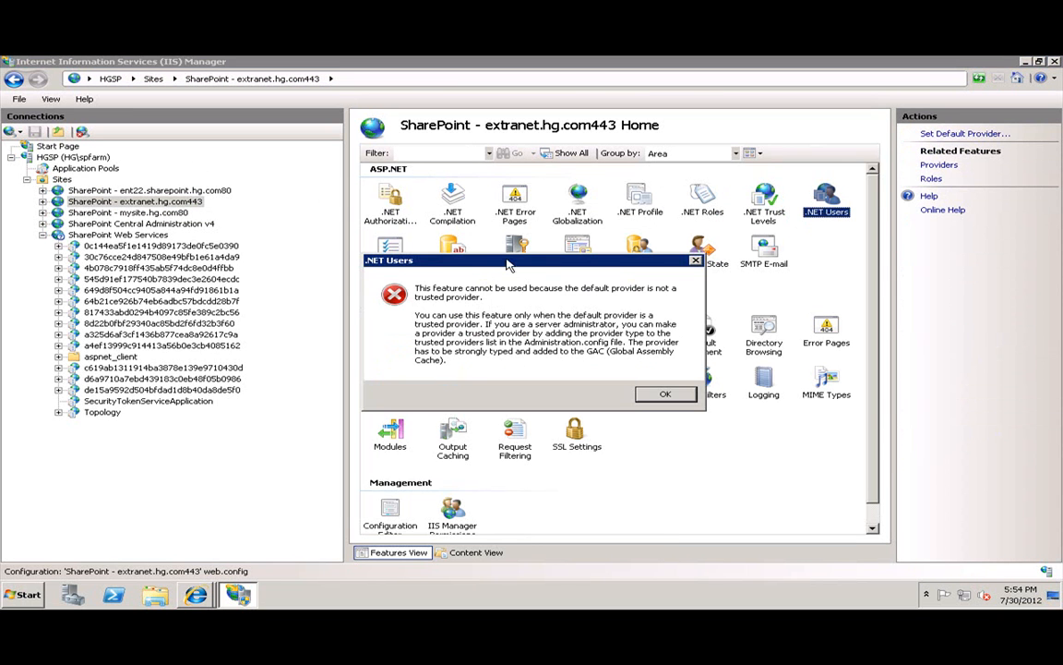
pyautogui.moveTo(509, 263); pyautogui.dragTo(586, 236)
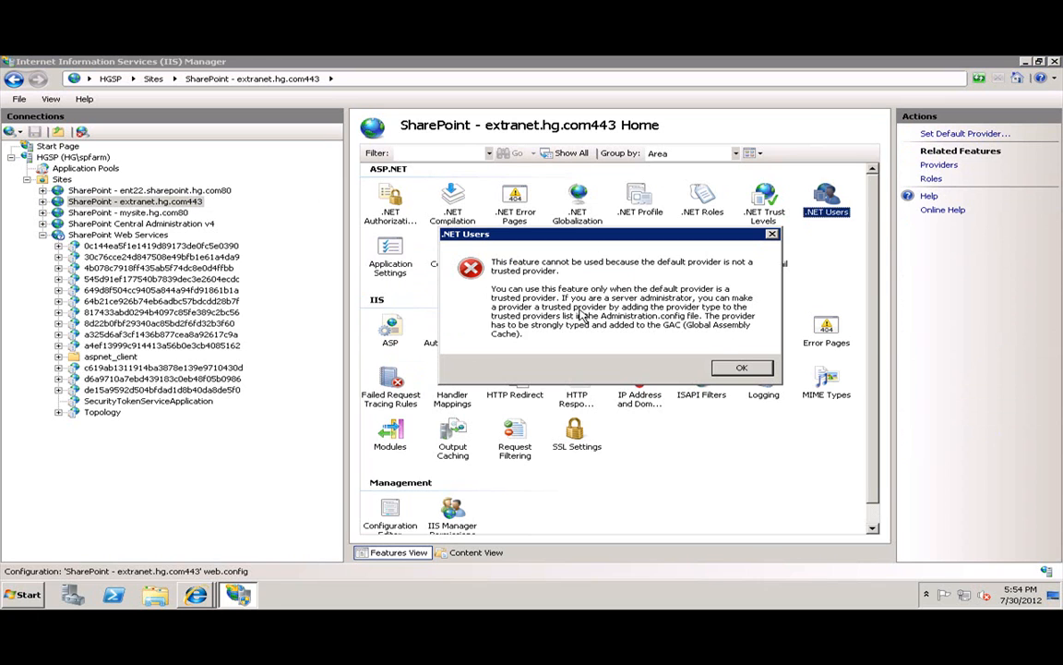
pyautogui.click(740, 370)
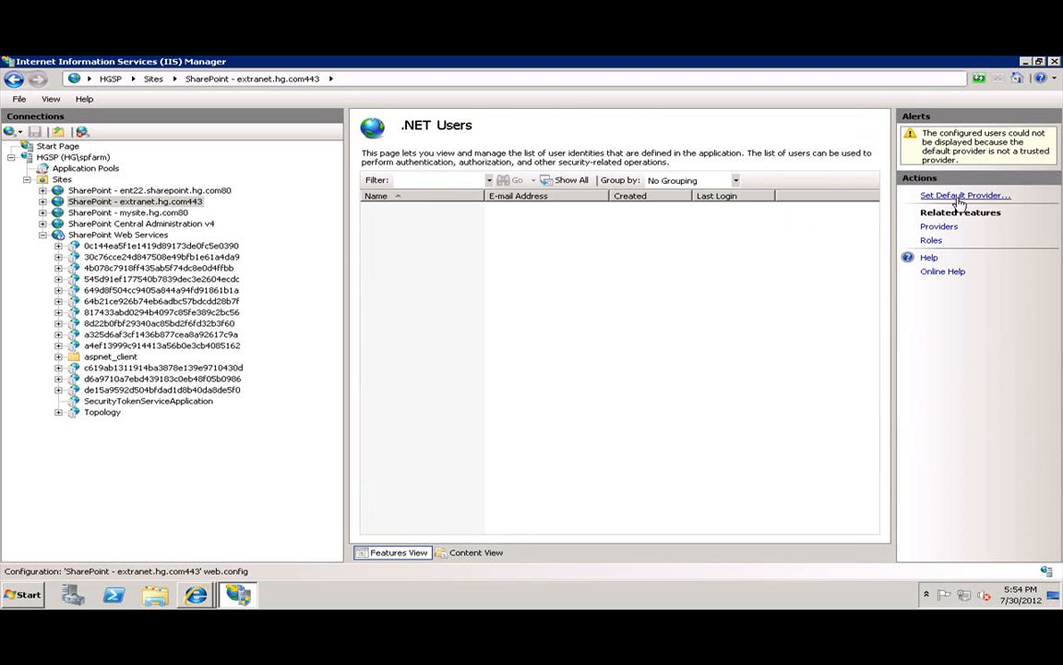
pyautogui.click(962, 197)
pyautogui.click(433, 316)
pyautogui.click(441, 345)
pyautogui.click(537, 343)
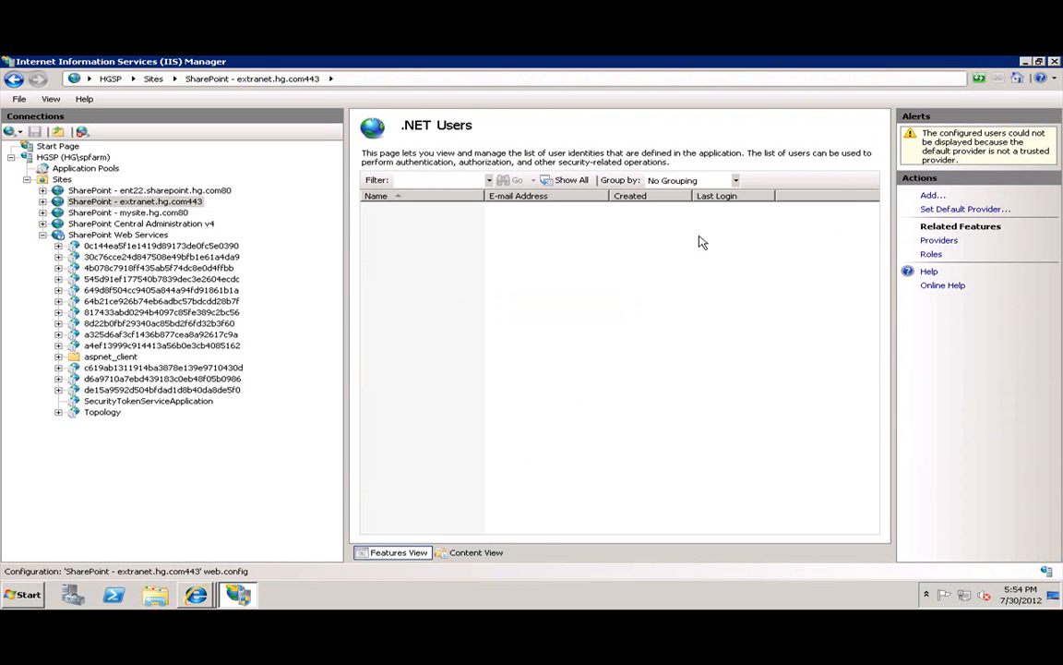
# Add the extranetadmin user with an e-mail and password, in the Administrator role.
pyautogui.click(932, 196)
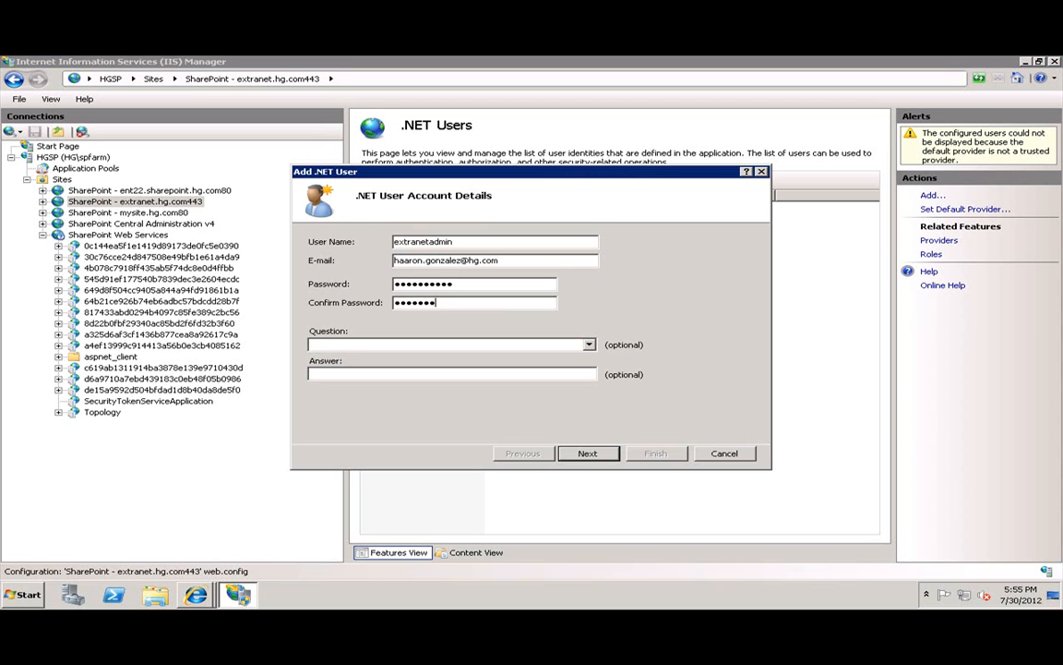
pyautogui.click(585, 454)
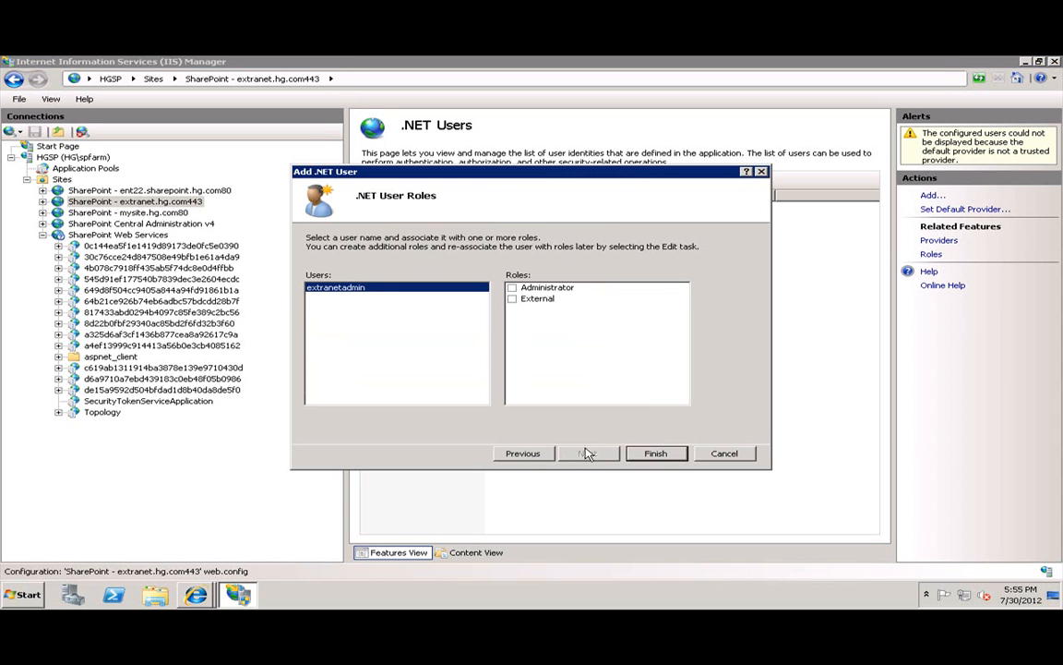
pyautogui.click(513, 289)
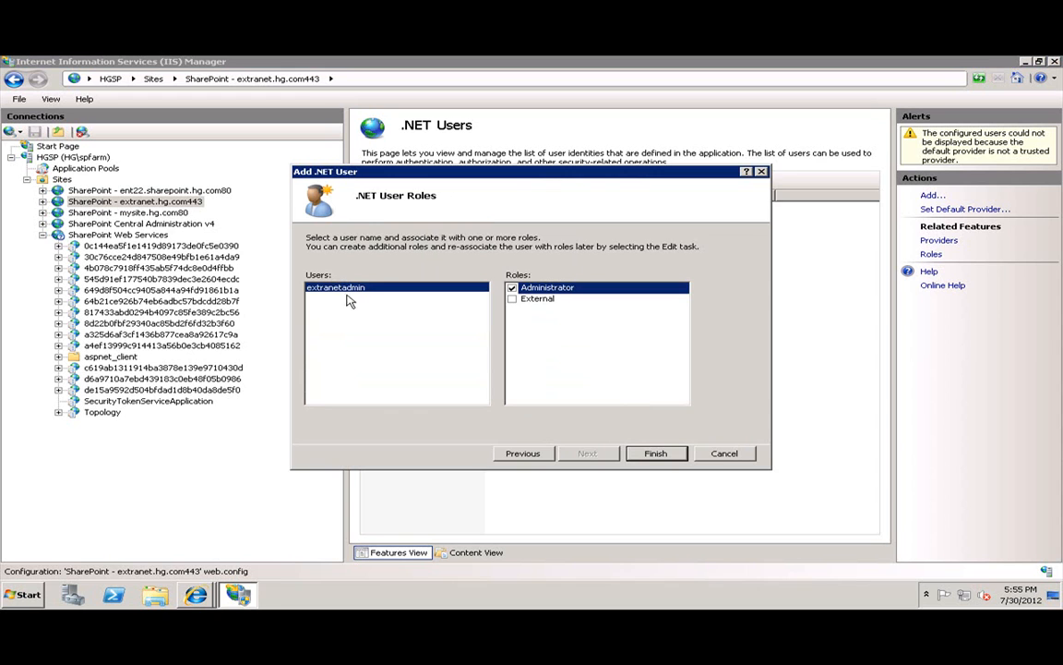
pyautogui.click(646, 454)
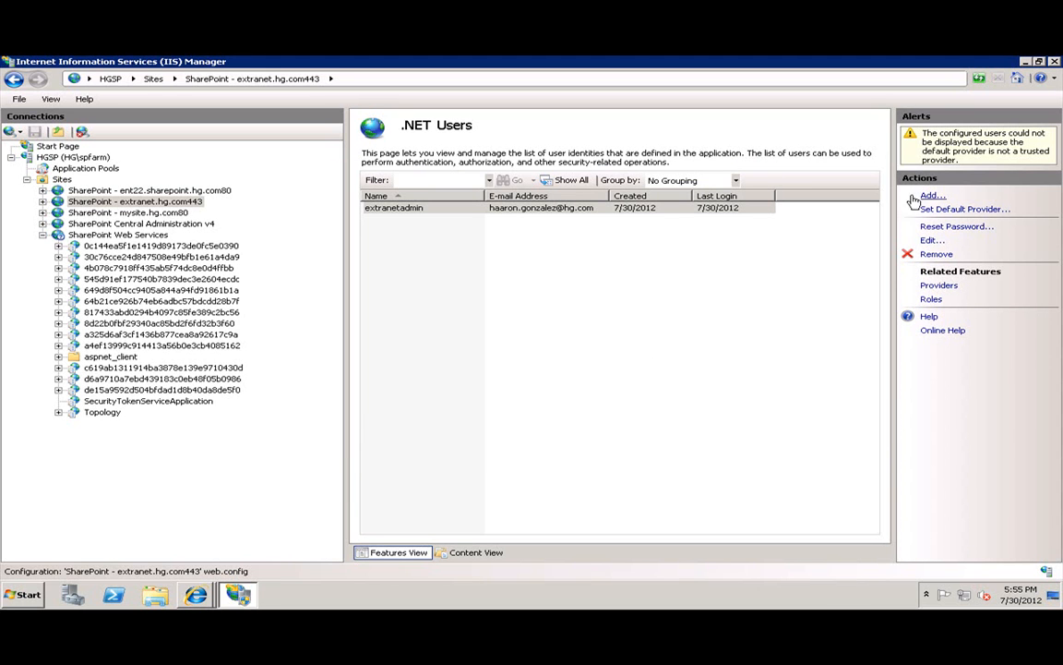
# Reset the .NET Users default provider to the blank entry and dismiss the error.
pyautogui.click(969, 210)
pyautogui.click(637, 315)
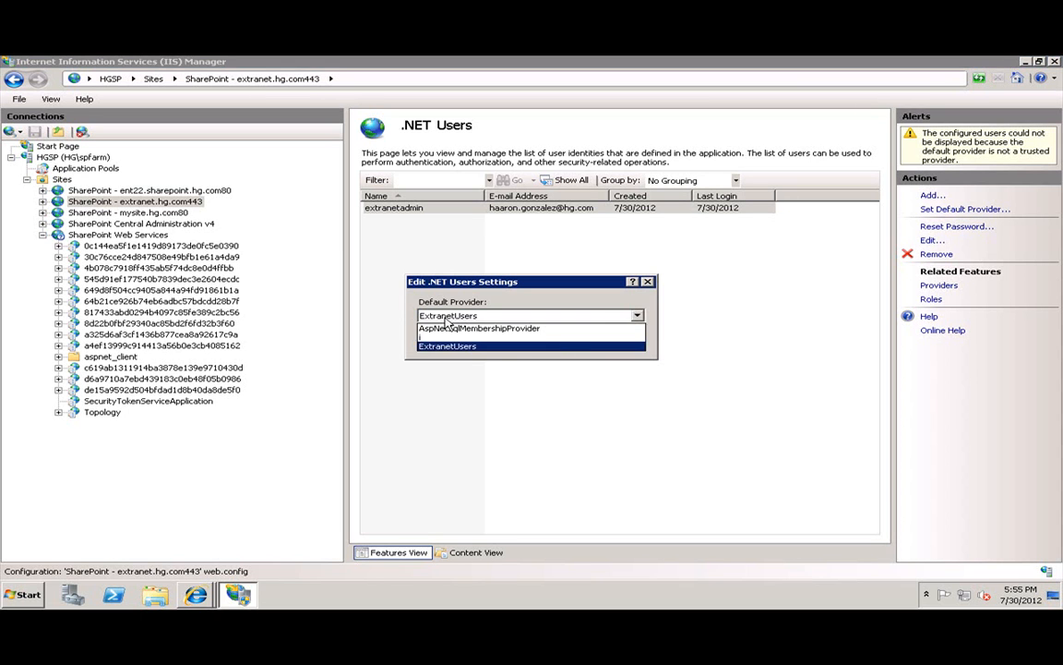
pyautogui.click(443, 337)
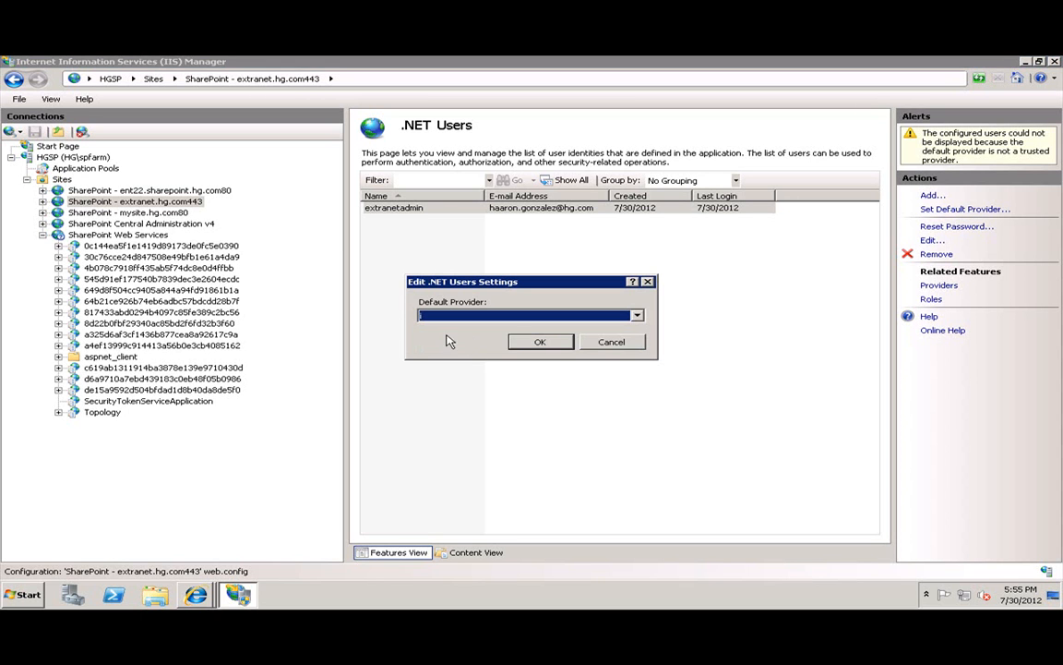
pyautogui.click(551, 343)
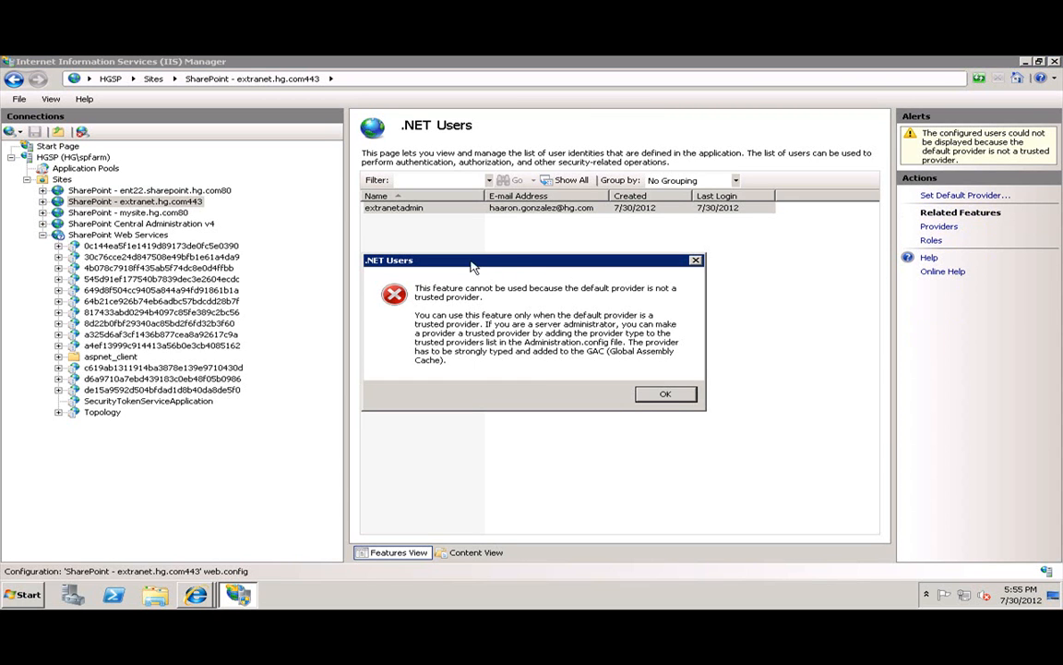
pyautogui.click(657, 396)
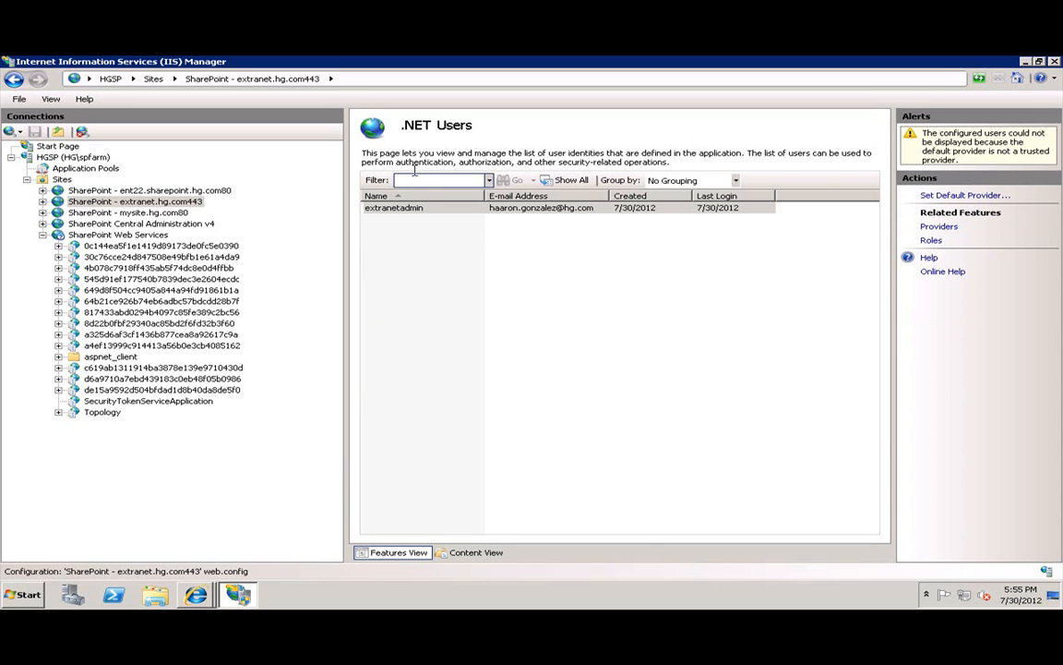
pyautogui.click(138, 202)
# Reset the .NET Roles default provider to the bottom entry and dismiss the error.
pyautogui.click(707, 203)
pyautogui.doubleClick(716, 205)
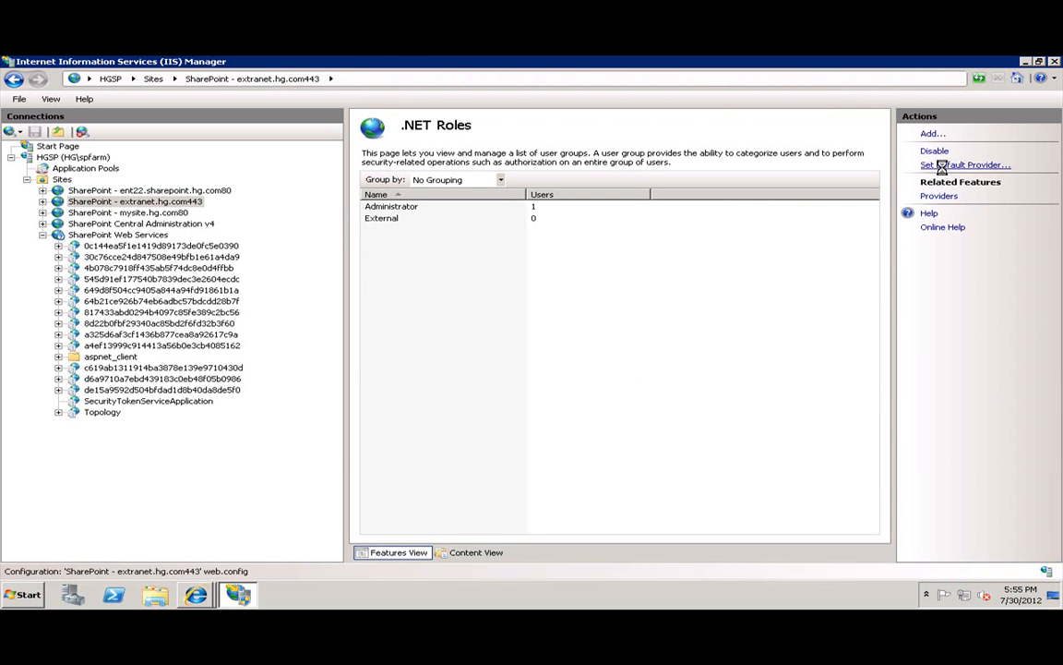
pyautogui.click(934, 164)
pyautogui.click(473, 316)
pyautogui.click(466, 351)
pyautogui.click(530, 342)
pyautogui.click(665, 395)
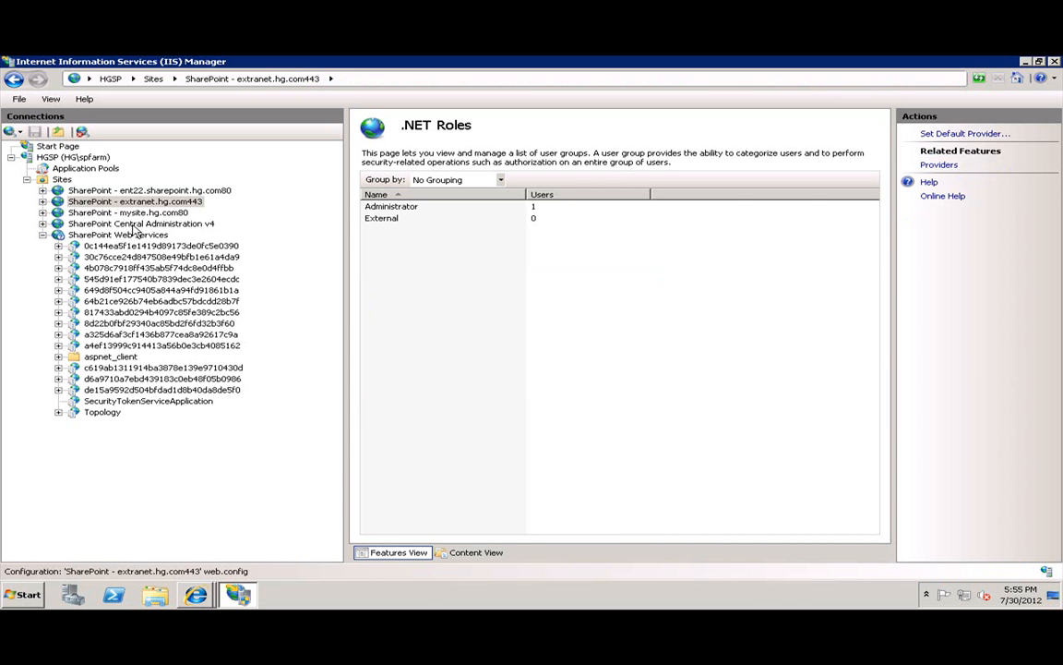
pyautogui.click(113, 202)
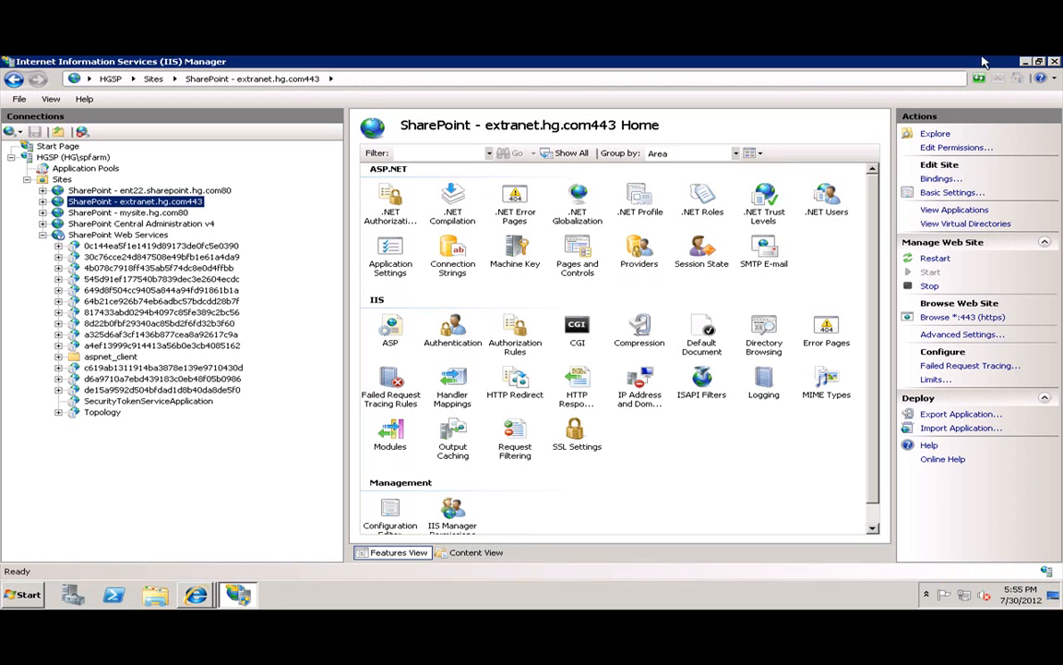
# Run iisreset in a Command Prompt started as administrator to restart IIS.
pyautogui.click(5, 598)
pyautogui.rightClick(118, 301)
pyautogui.click(166, 325)
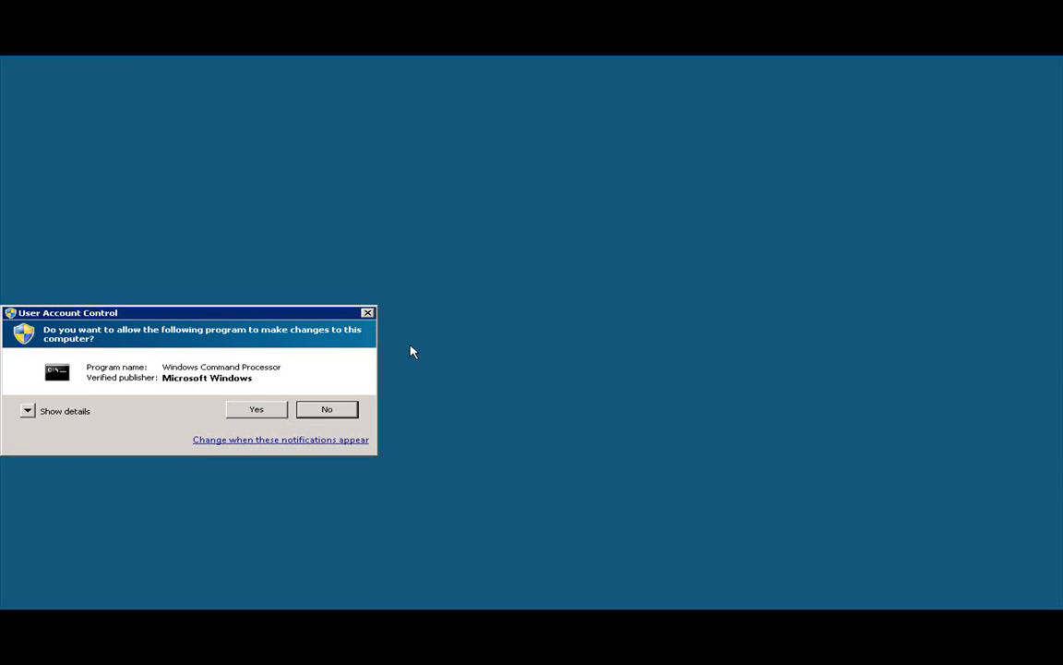
pyautogui.click(285, 410)
pyautogui.write('iisreset')
pyautogui.press('Return')
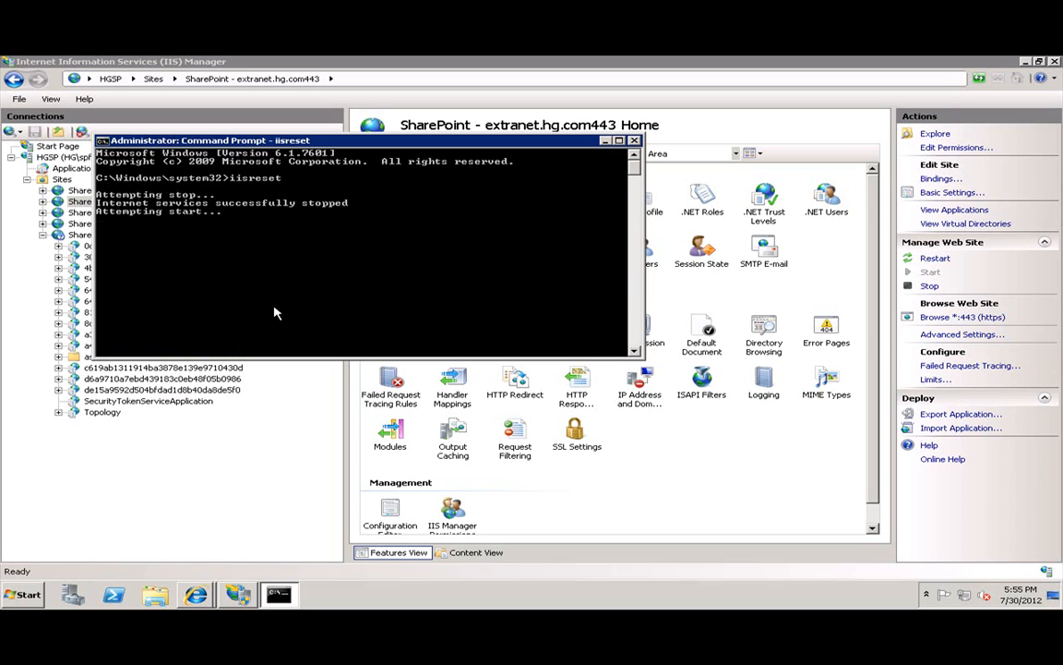
pyautogui.click(195, 594)
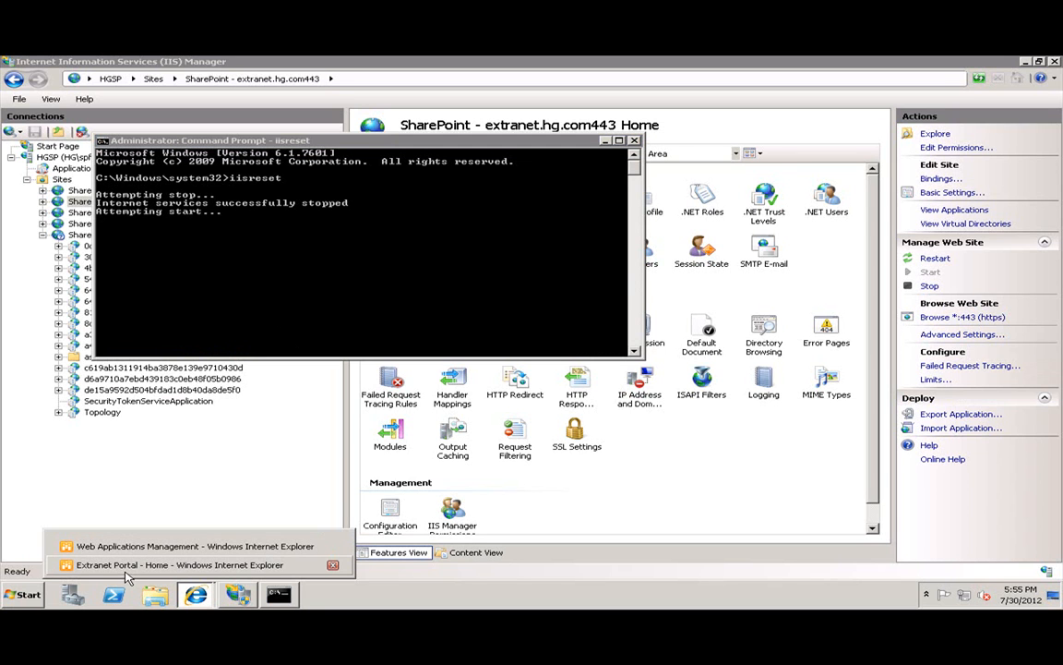
# Reload Web Applications Management and show extranet.hg.com443's authentication providers.
pyautogui.click(138, 546)
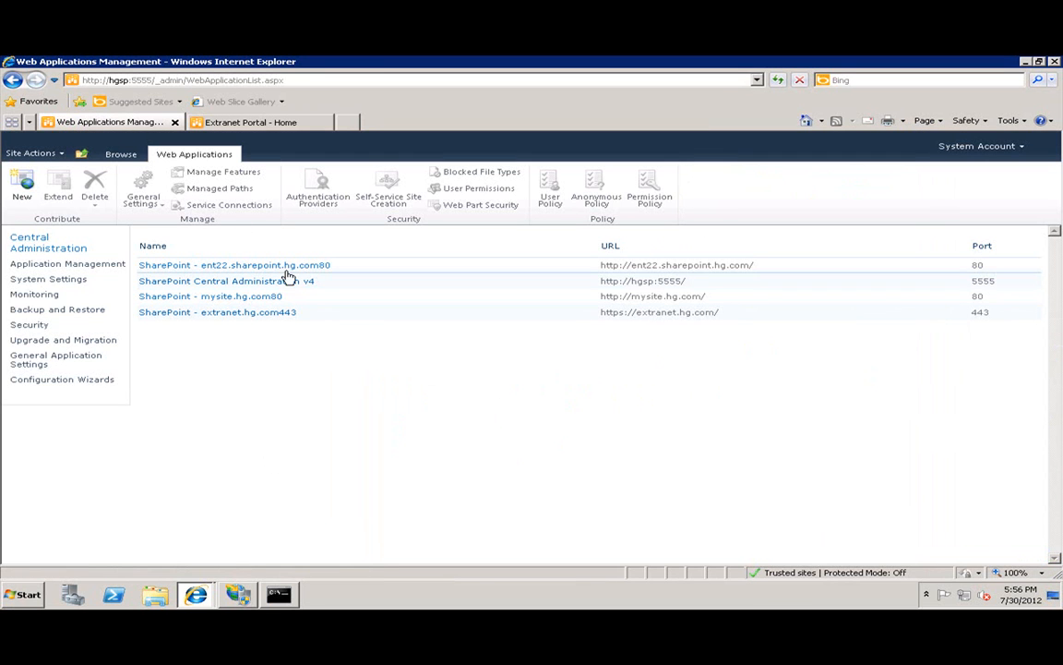
pyautogui.press('F5')
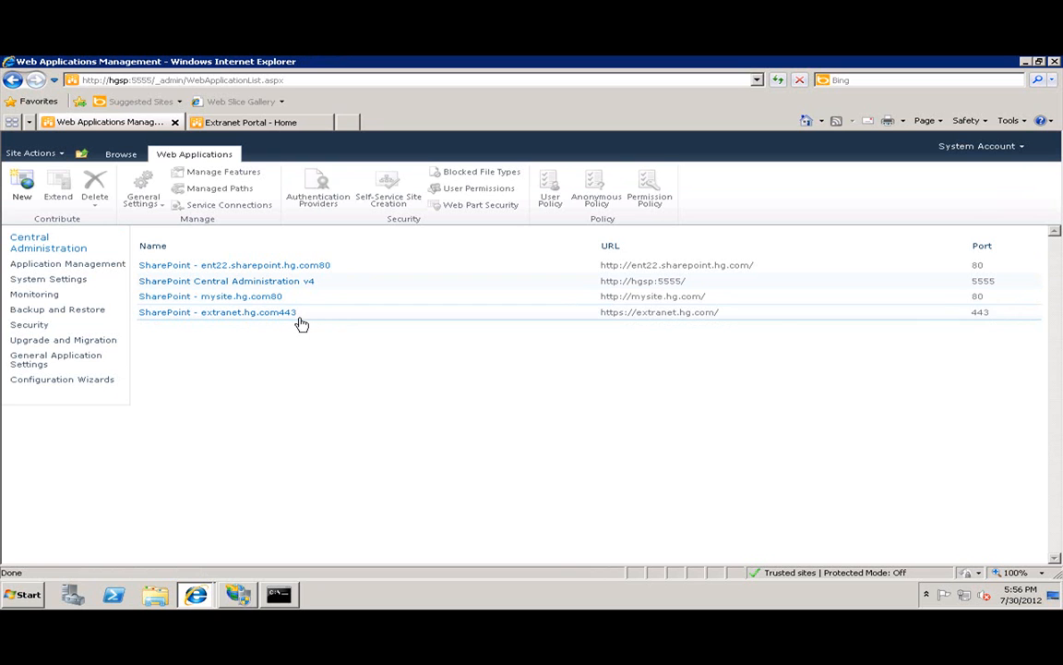
pyautogui.click(343, 314)
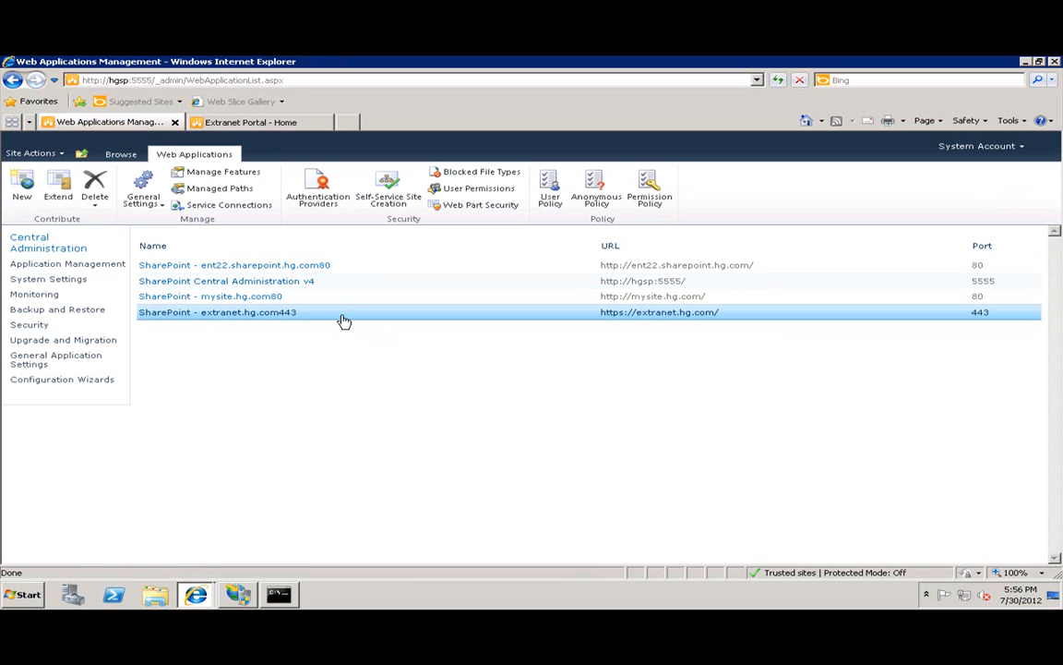
pyautogui.click(313, 207)
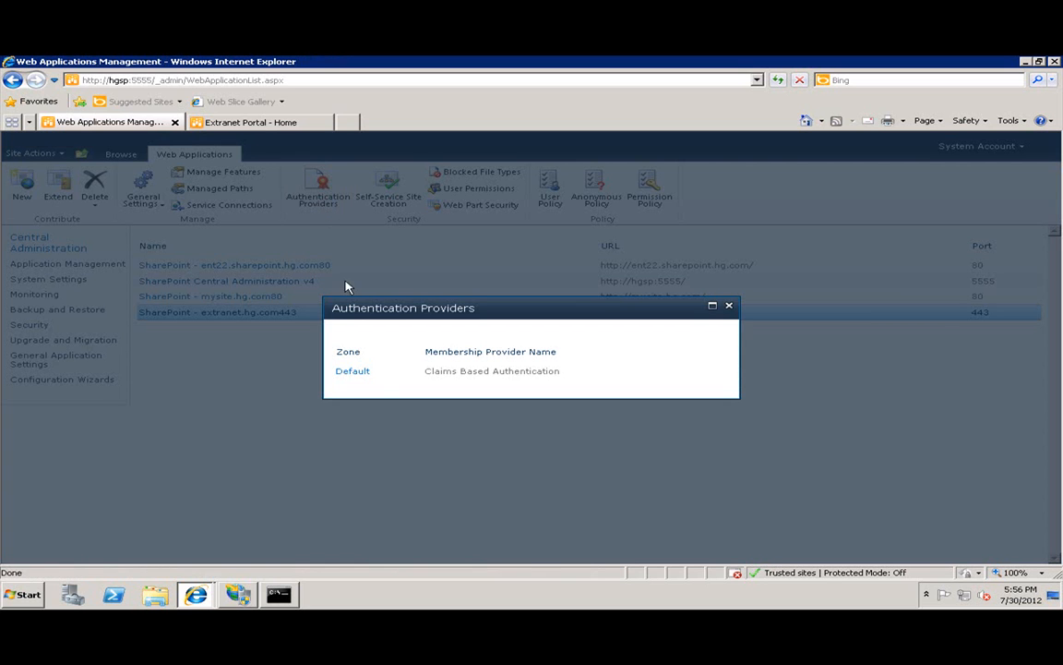
# Edit the Default zone's authentication and enable Forms Based Authentication.
pyautogui.click(354, 374)
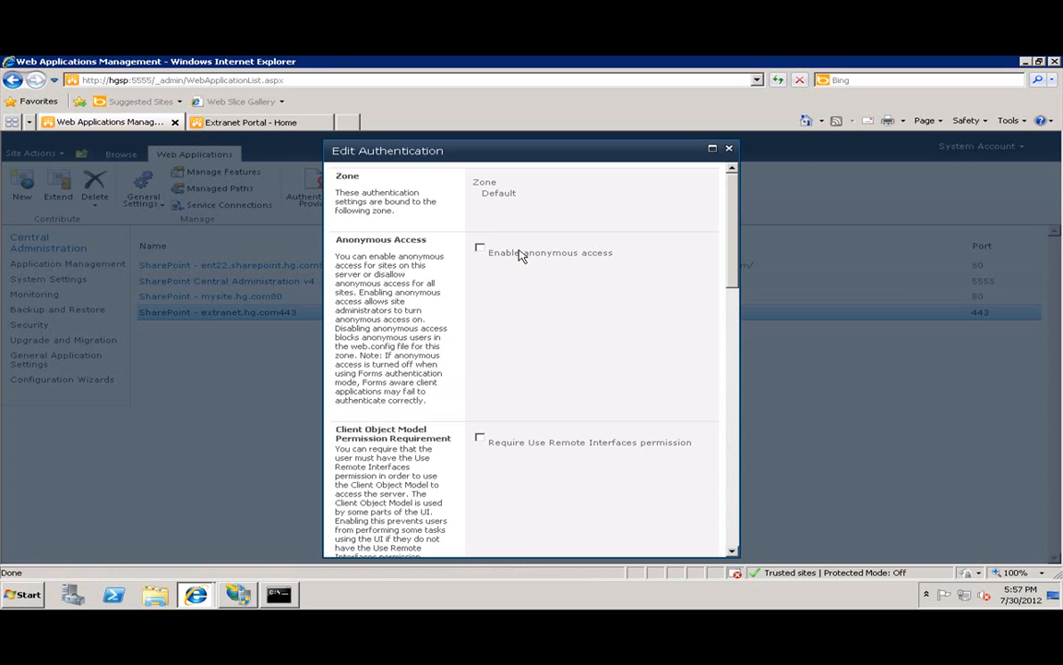
pyautogui.scroll(-3, 557, 392)
pyautogui.scroll(-2, 557, 392)
pyautogui.click(480, 353)
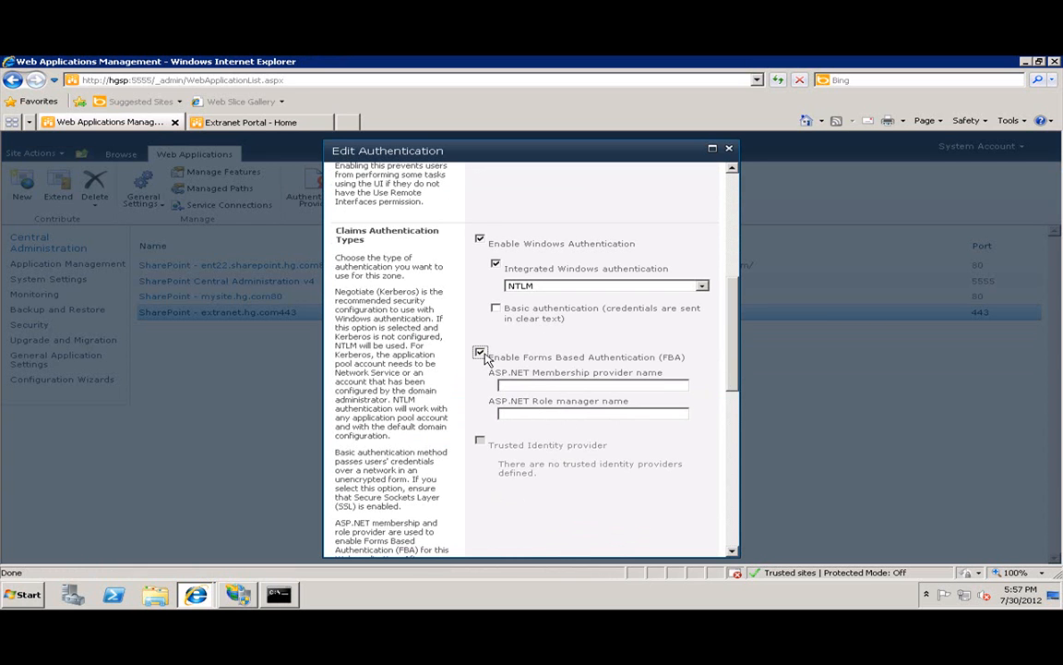
# Enter membership provider ExtranetUsers and role manager ExtranetRoles.
pyautogui.click(550, 384)
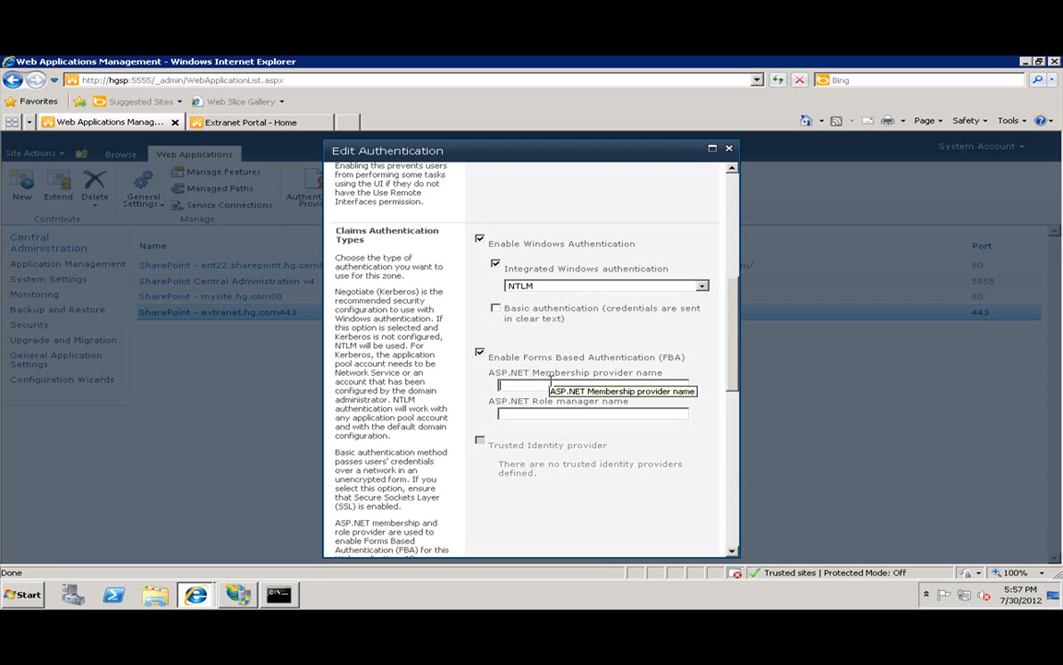
pyautogui.write('ExtranetUsers')
pyautogui.press('Tab')
pyautogui.write('ExtranettRoles')
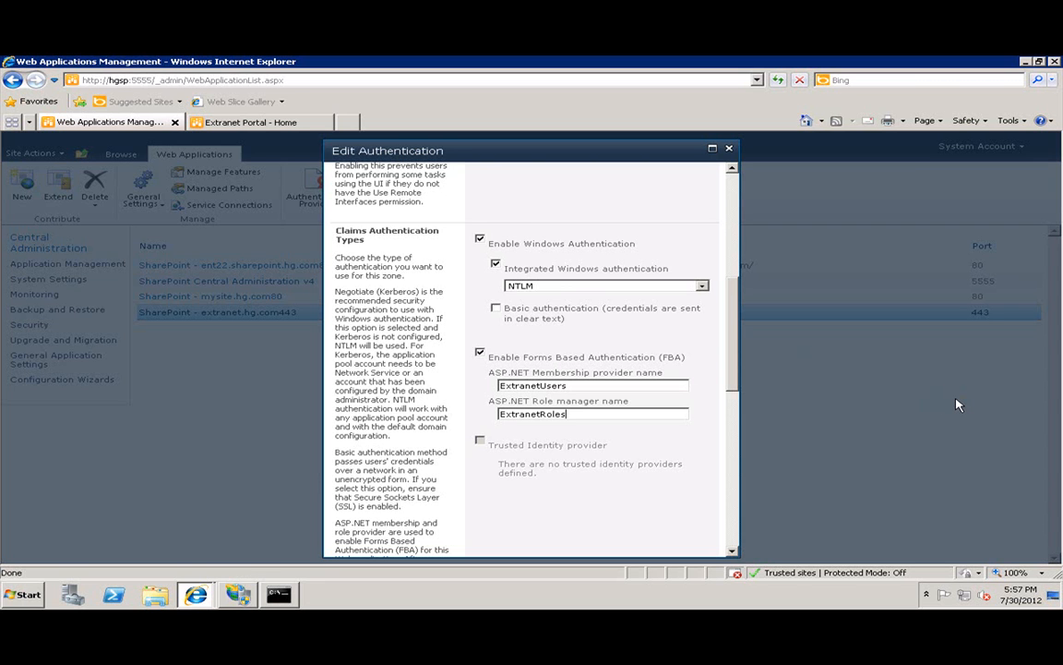
pyautogui.press('Tab')
pyautogui.scroll(5, 558, 367)
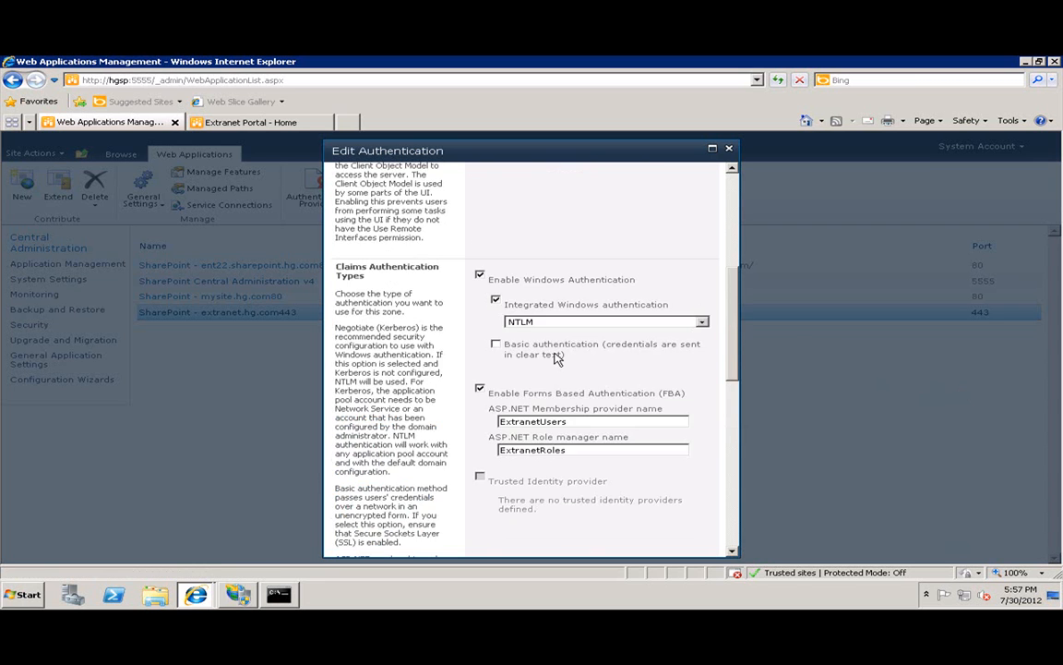
pyautogui.moveTo(513, 436); pyautogui.dragTo(598, 438)
pyautogui.scroll(-3, 598, 443)
pyautogui.scroll(-5, 597, 445)
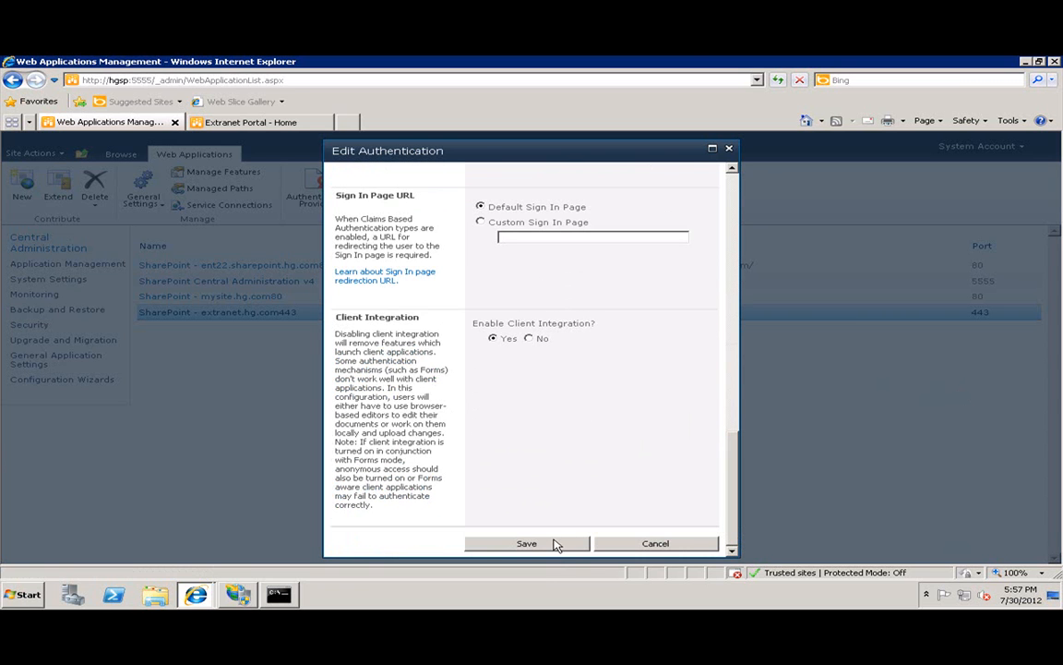
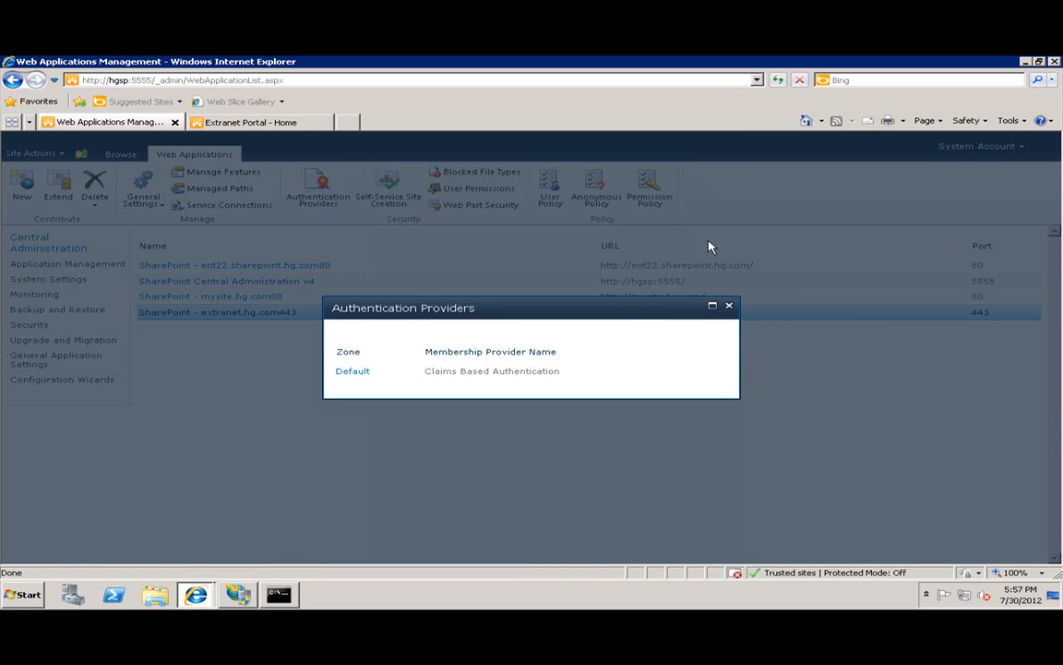
# Close the extranet.hg.com443 Authentication Providers dialog to get back to the Web Applications list.
pyautogui.click(730, 308)
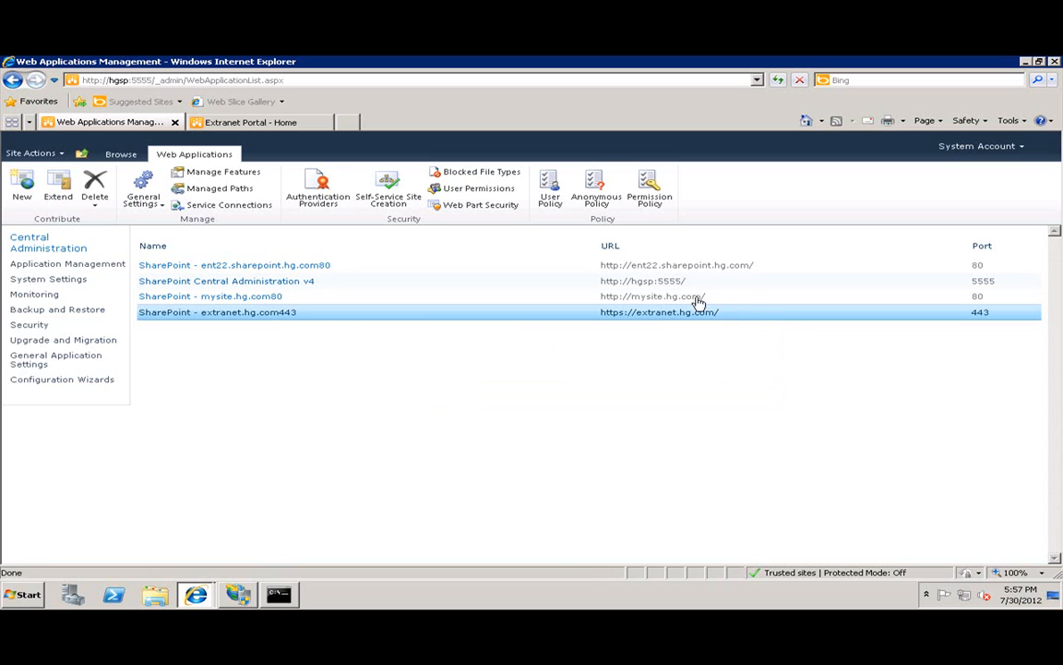
# Add extranetadmin to the extranet web application's user policy for all zones with Full Control.
pyautogui.click(550, 198)
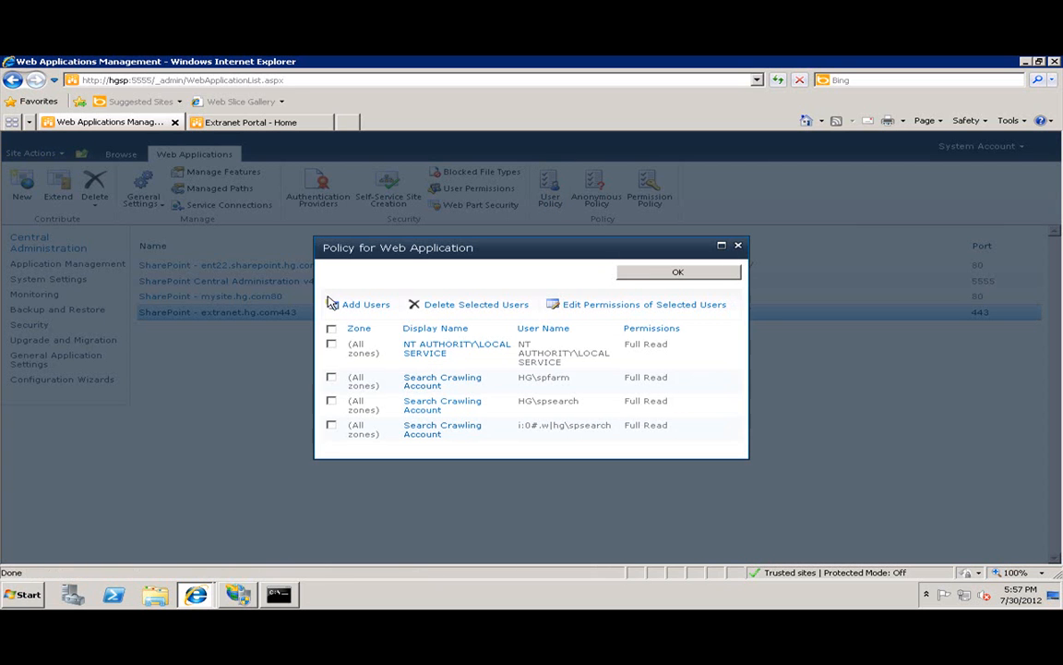
pyautogui.click(368, 306)
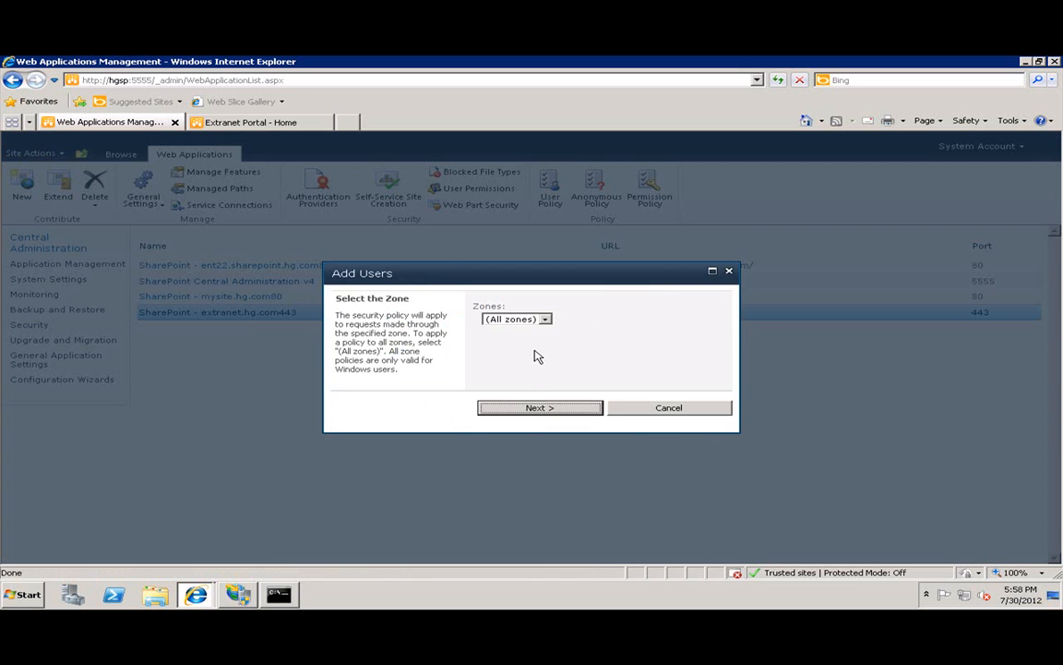
pyautogui.click(540, 408)
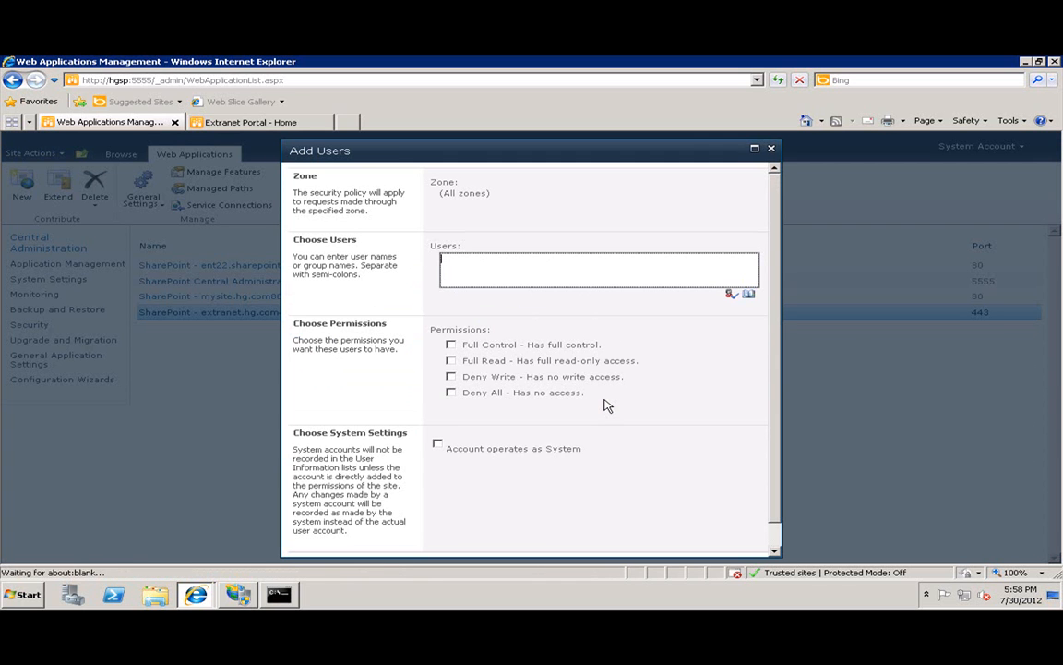
pyautogui.write('extranetadmin')
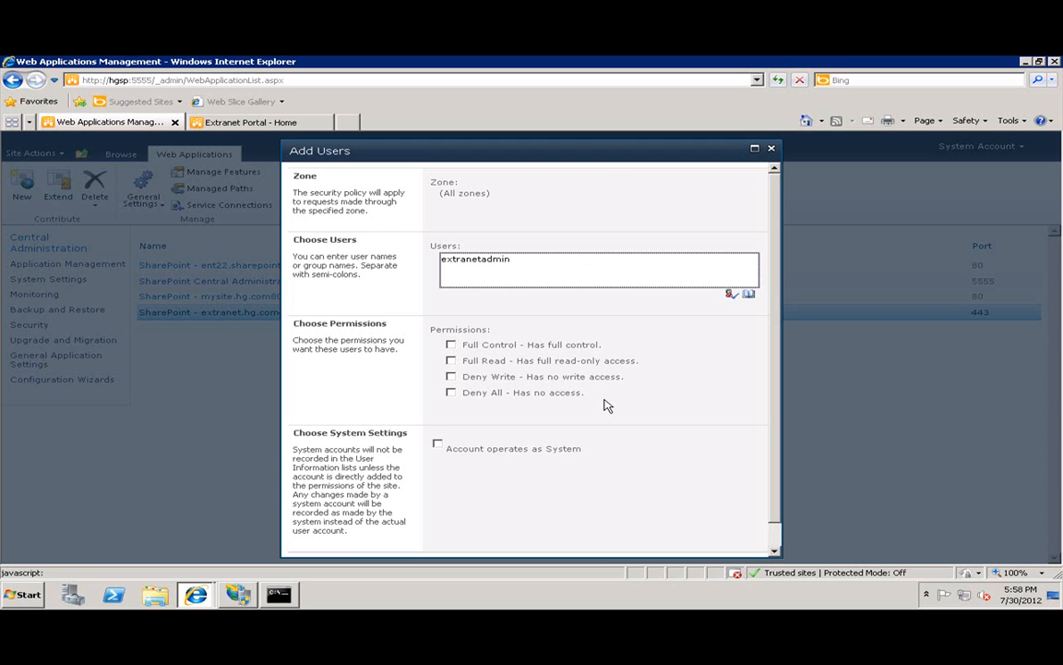
pyautogui.click(733, 293)
pyautogui.click(450, 344)
pyautogui.scroll(-2, 688, 379)
pyautogui.click(709, 544)
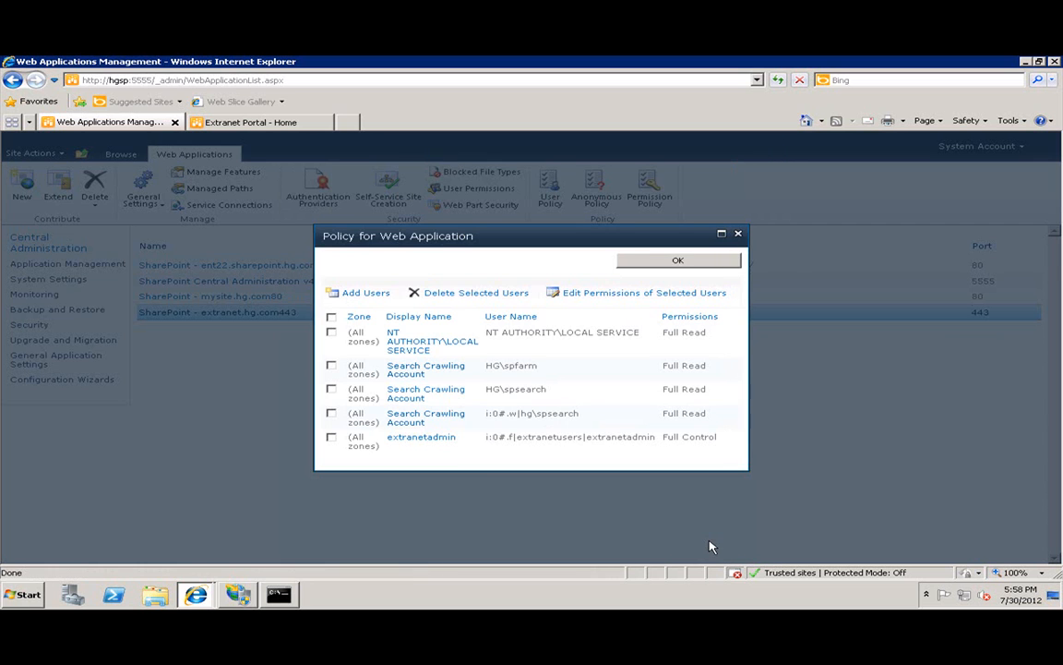
pyautogui.click(707, 265)
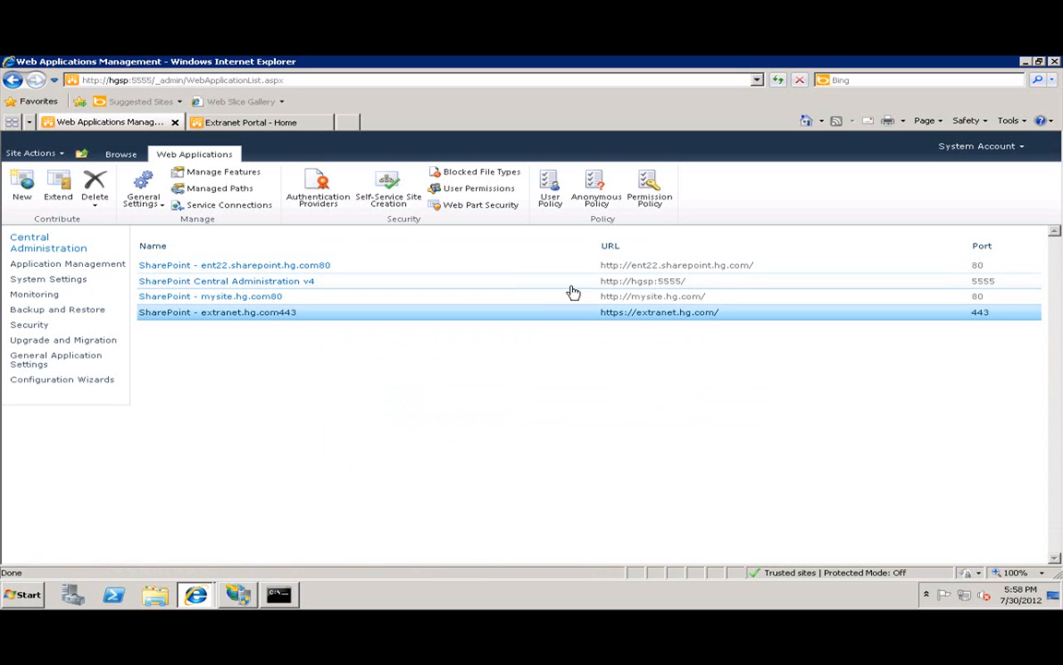
# Sign in to the Extranet Portal using Windows Authentication, check the home page, then sign out.
pyautogui.click(245, 121)
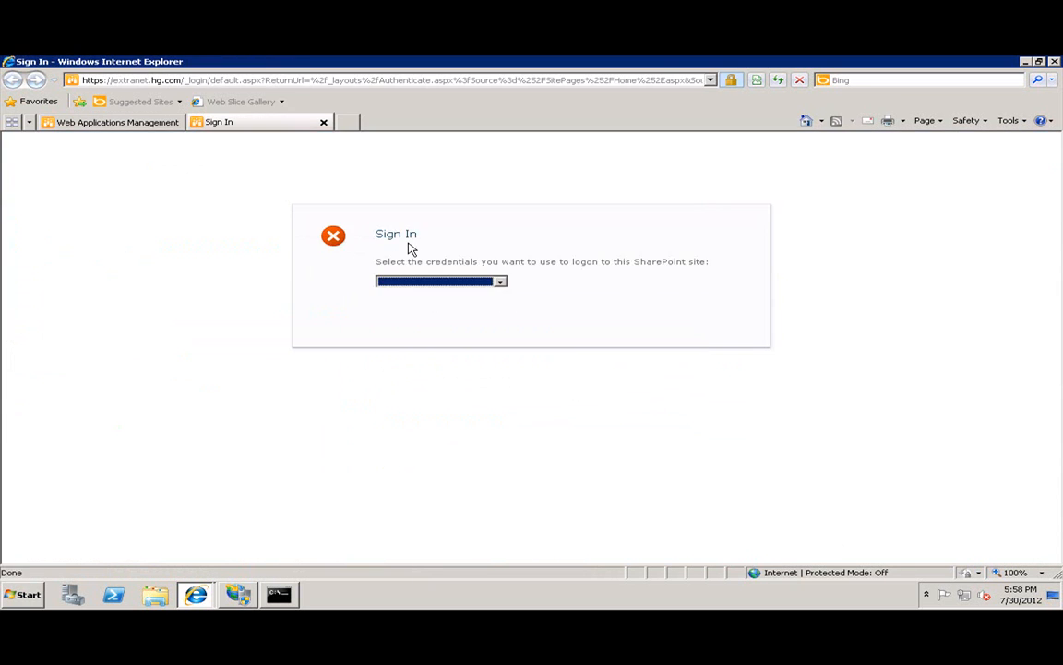
pyautogui.click(499, 283)
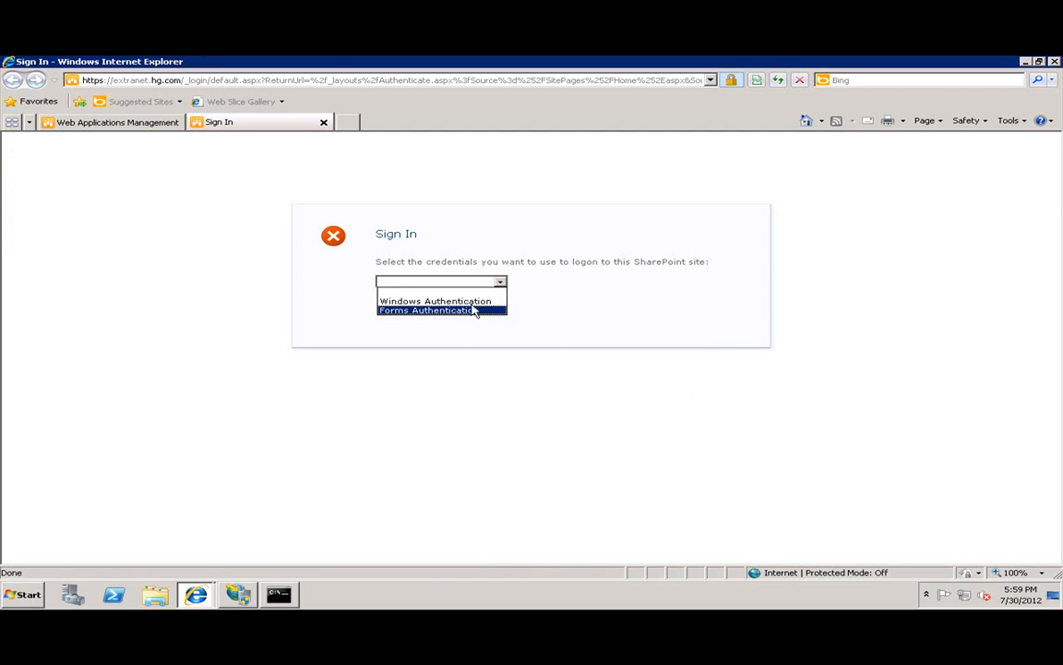
pyautogui.click(436, 300)
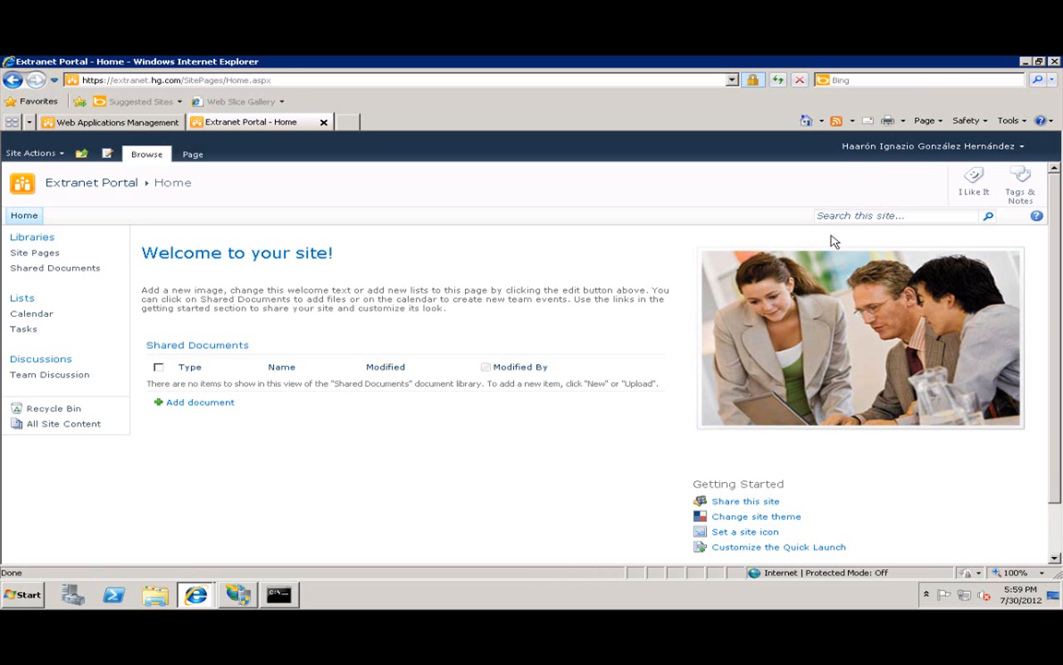
pyautogui.click(911, 147)
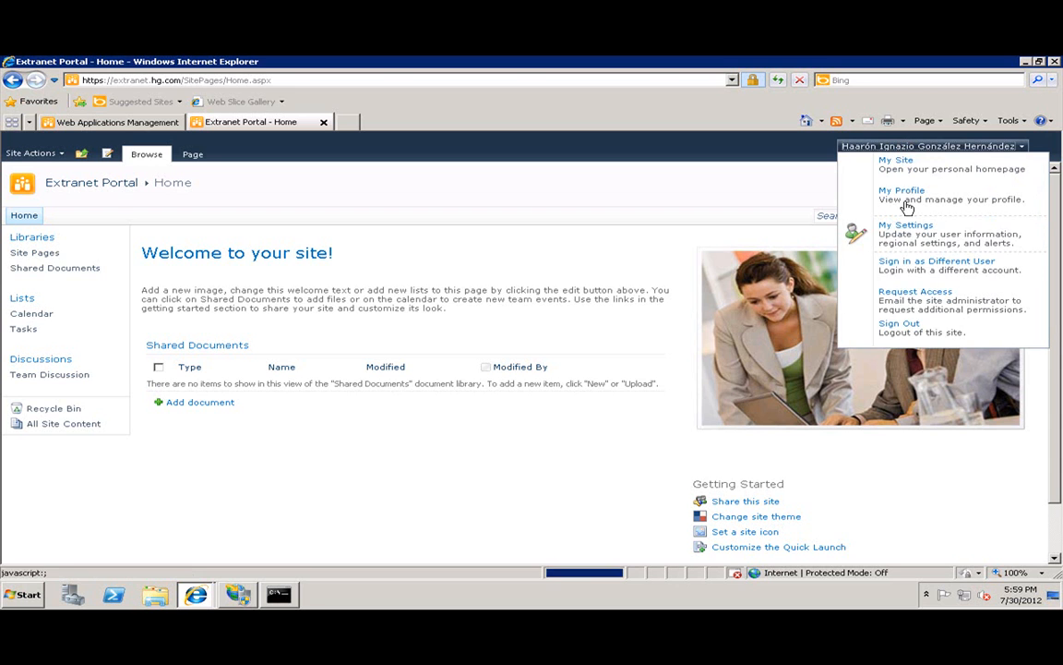
pyautogui.click(924, 338)
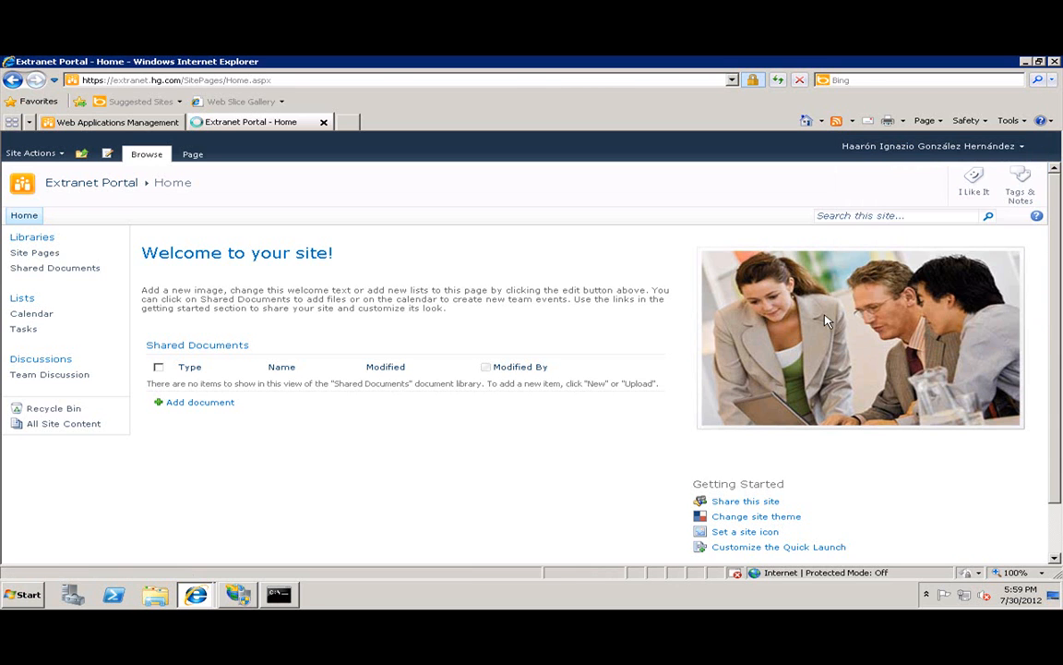
# Sign in to the Extranet Portal via Forms Authentication as xtranetadmin with the account password.
pyautogui.click(391, 282)
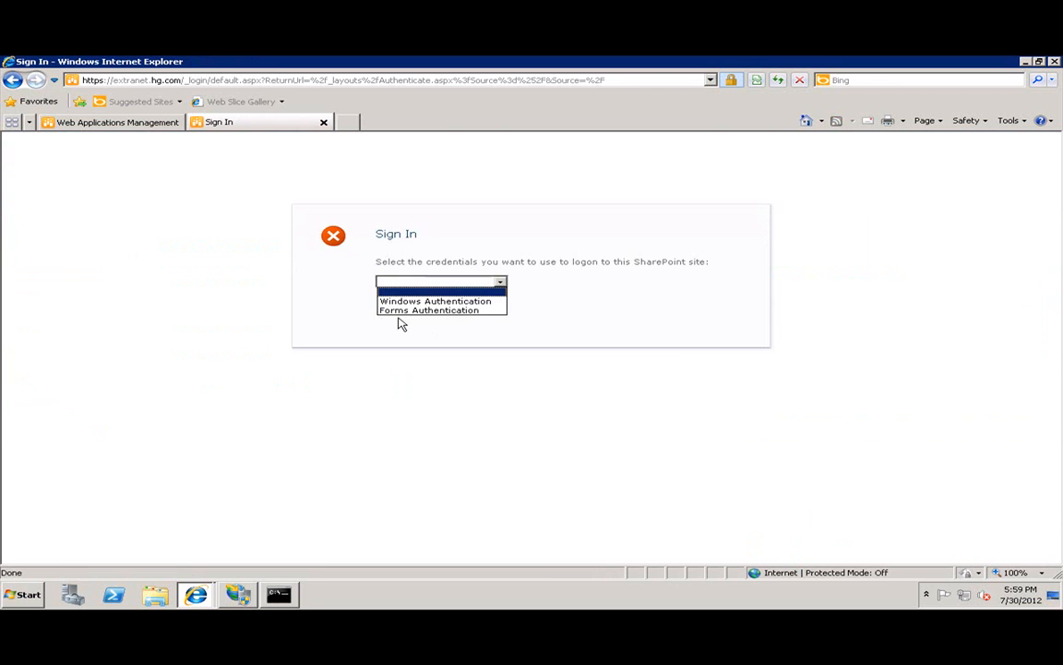
pyautogui.click(402, 311)
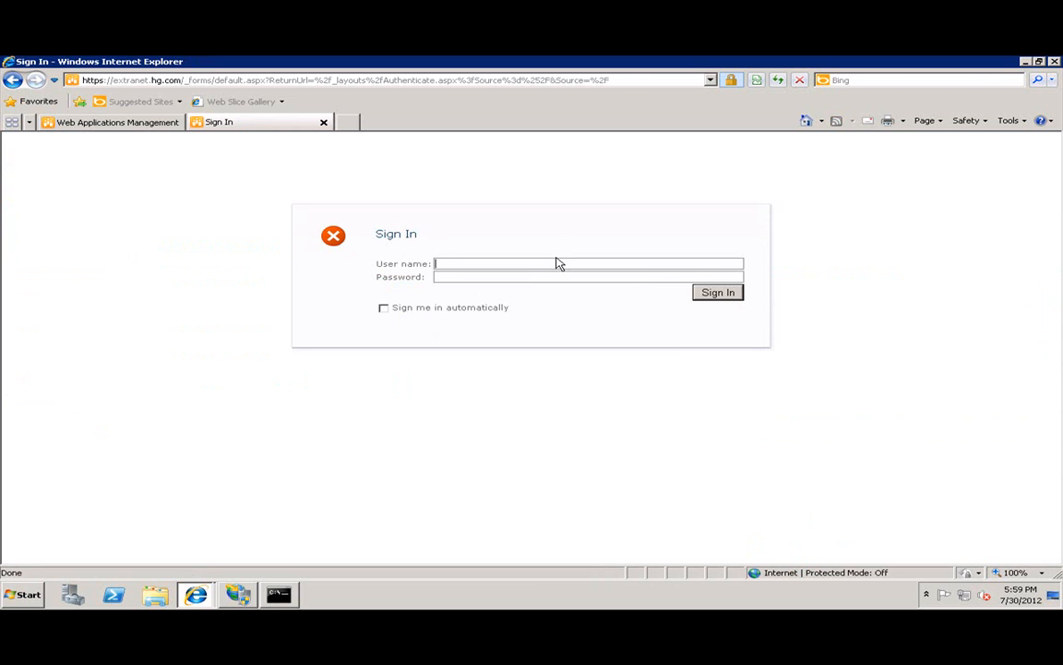
pyautogui.write('xtranetadmin')
pyautogui.press('Tab')
pyautogui.write('pass@word1')
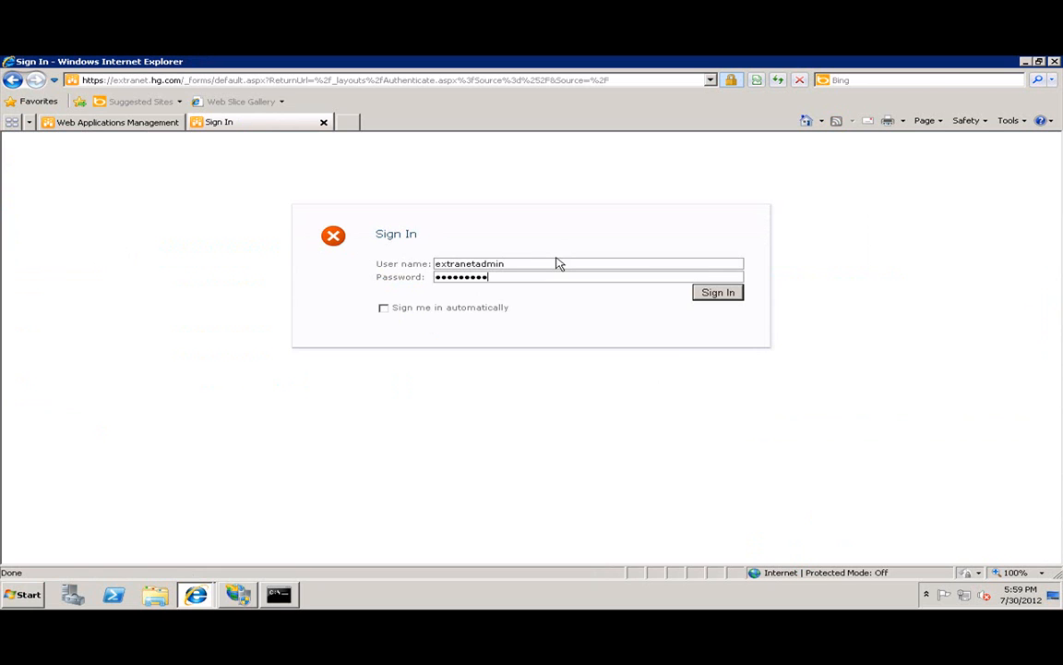
pyautogui.click(736, 299)
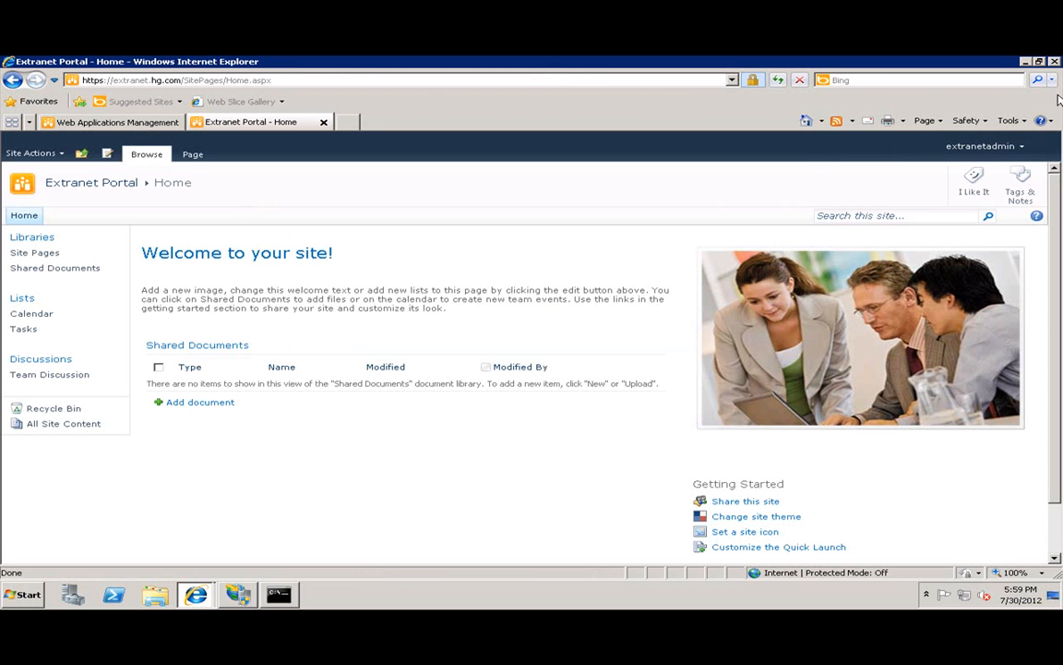
# Glance at IIS Manager, sign out of the portal, and browse the installed programs list.
pyautogui.click(982, 148)
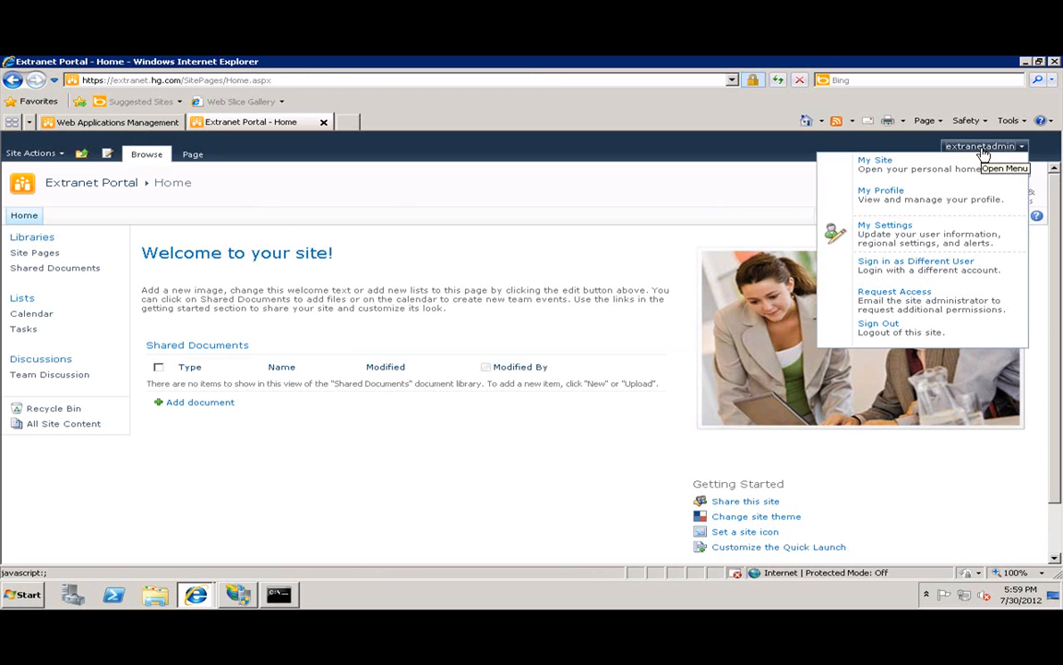
pyautogui.click(238, 596)
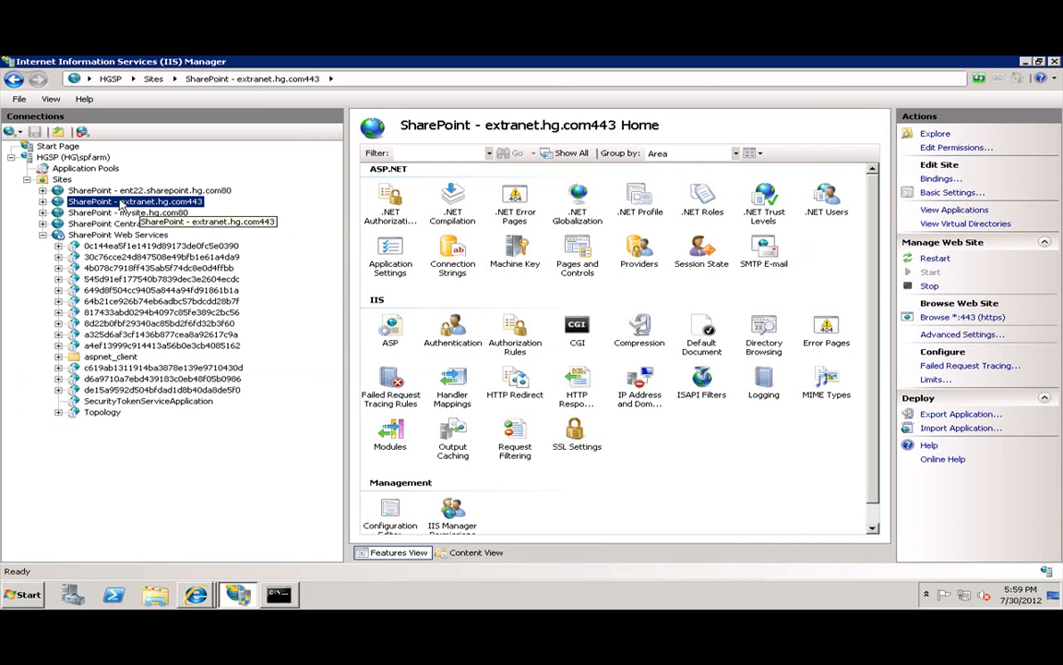
pyautogui.click(1024, 61)
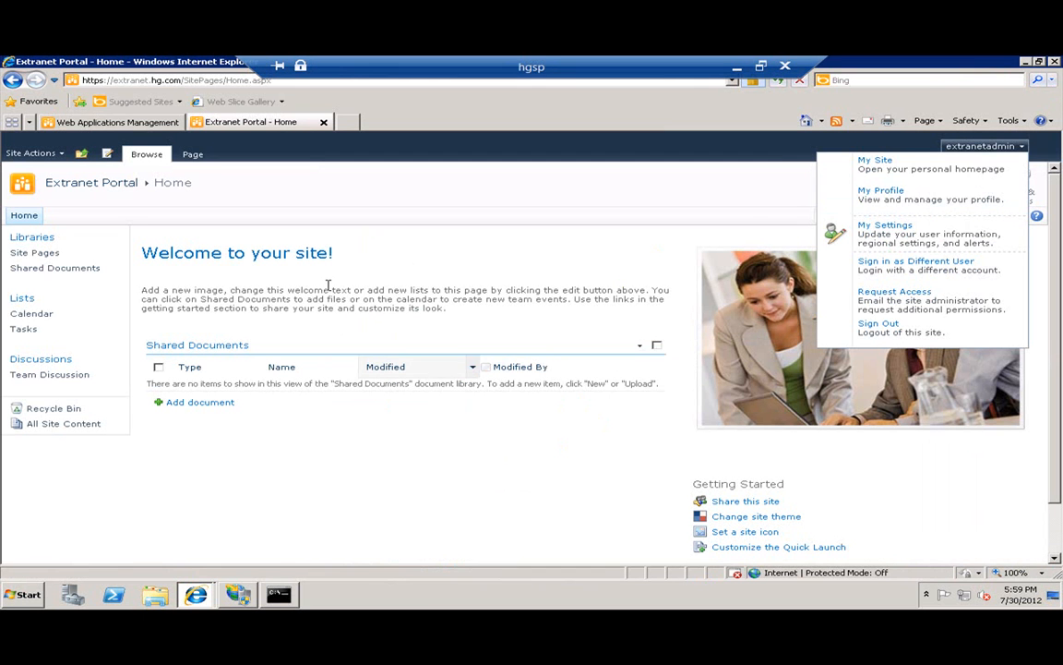
pyautogui.click(981, 145)
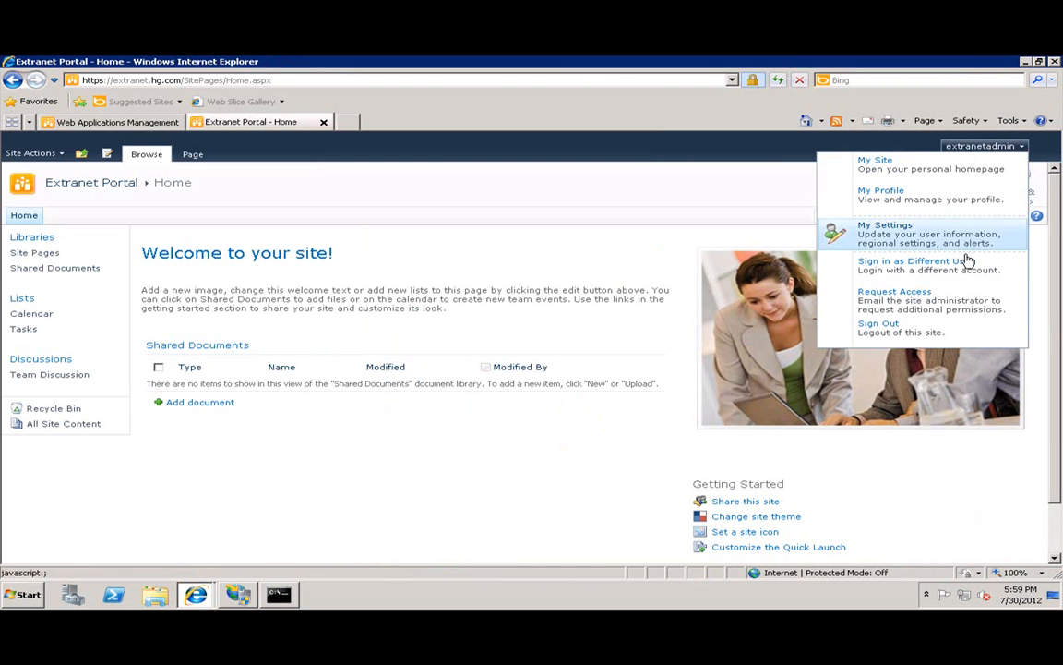
pyautogui.click(892, 330)
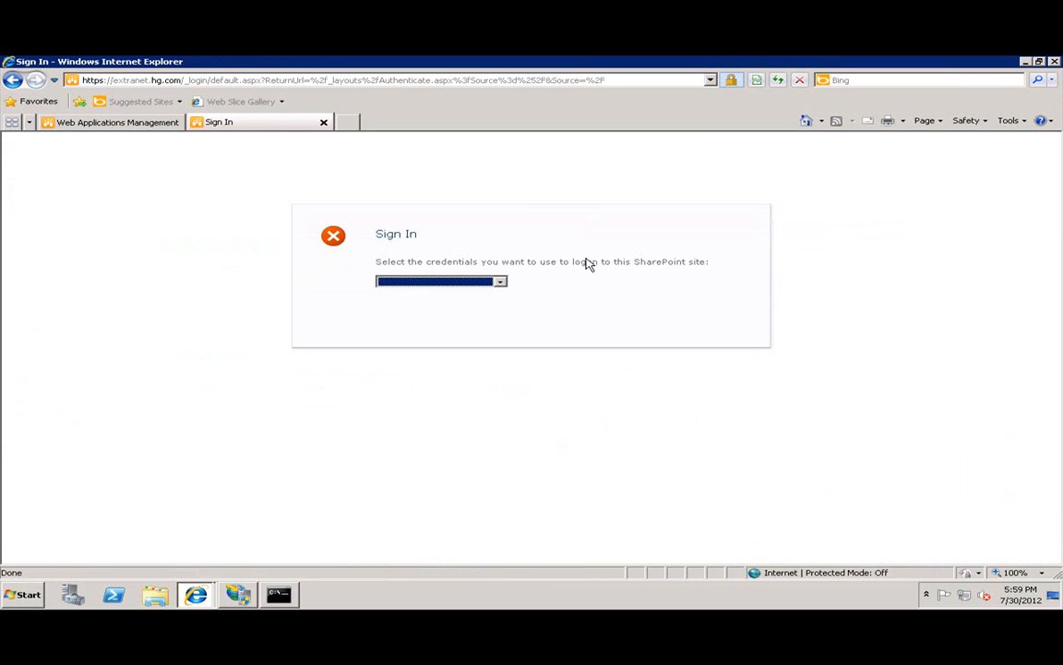
pyautogui.click(26, 596)
pyautogui.click(72, 542)
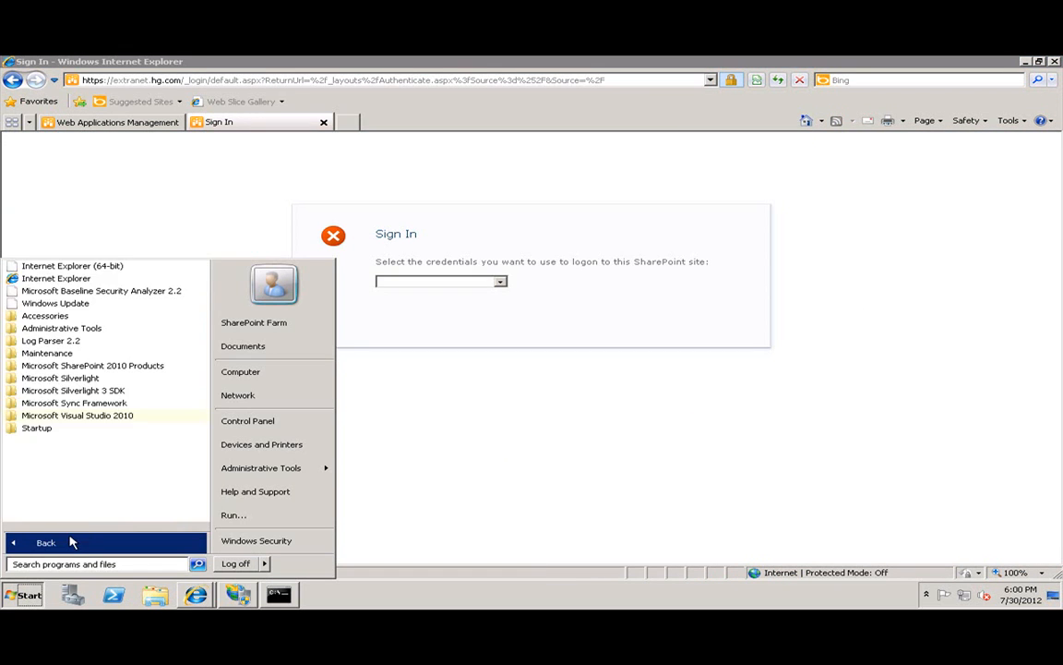
# Go to System Settings > Manage farm solutions to see visigo.sharepoint.formsbasedauthentication.wsp listed as Not Deployed.
pyautogui.click(629, 474)
pyautogui.click(102, 124)
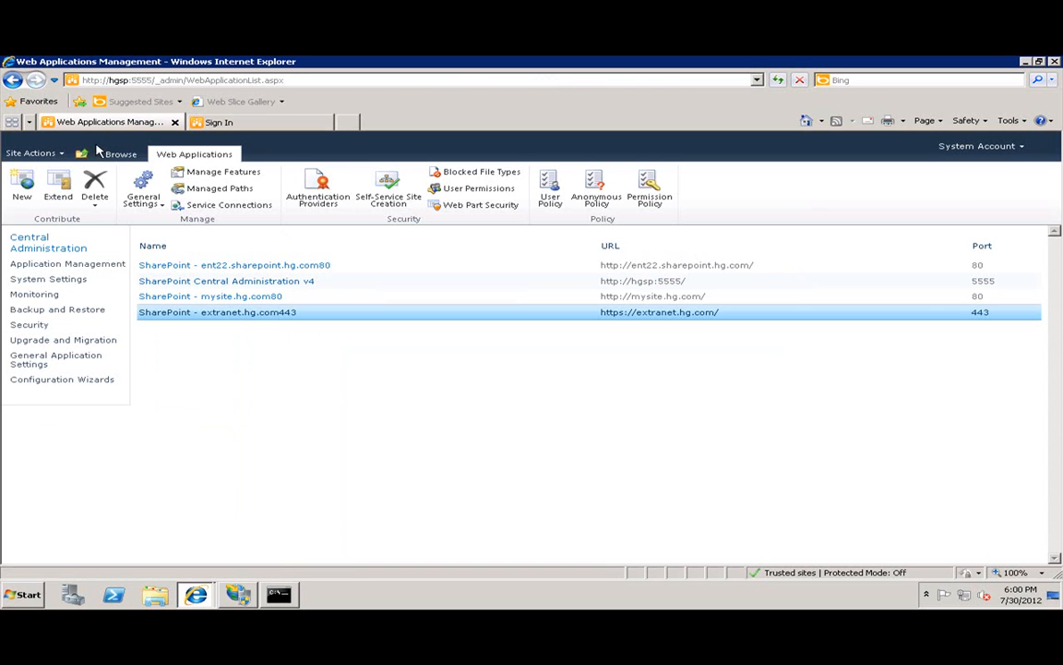
pyautogui.click(121, 155)
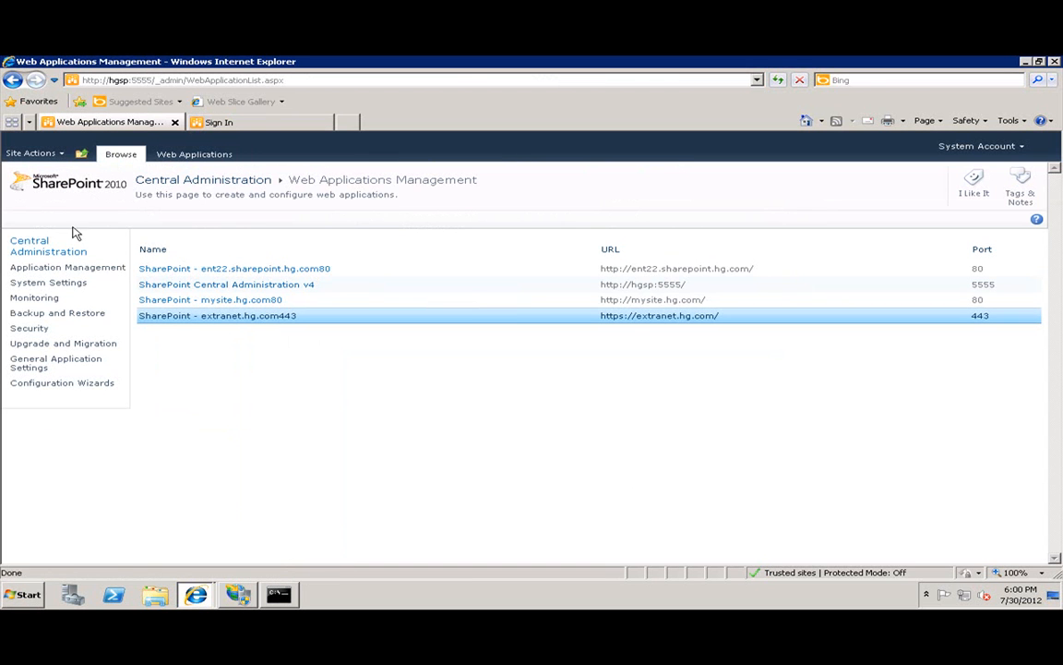
pyautogui.click(43, 283)
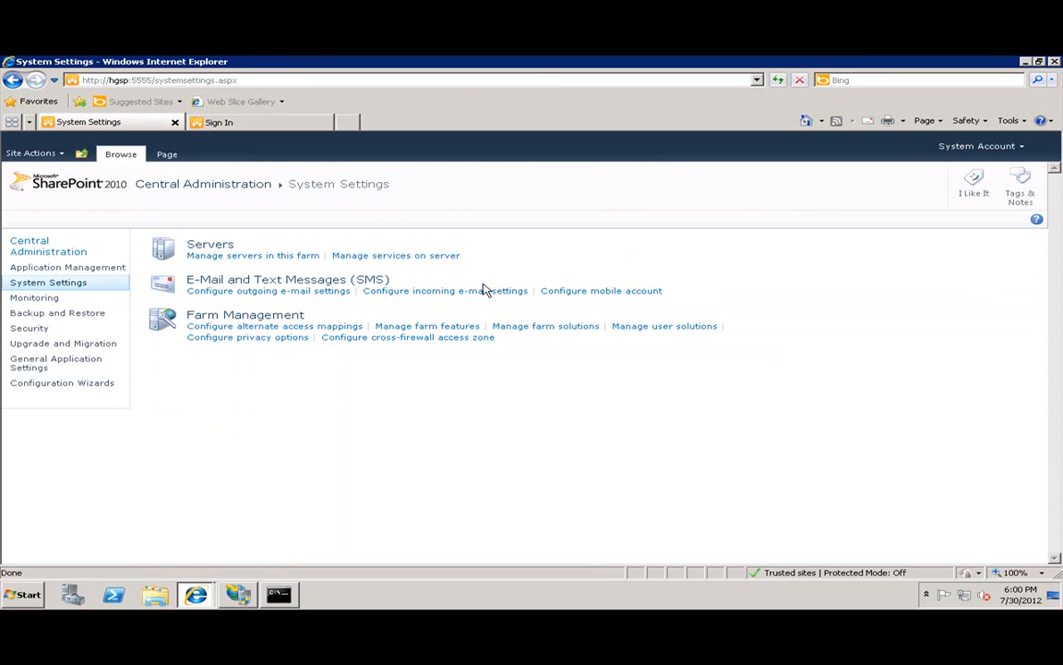
pyautogui.click(578, 329)
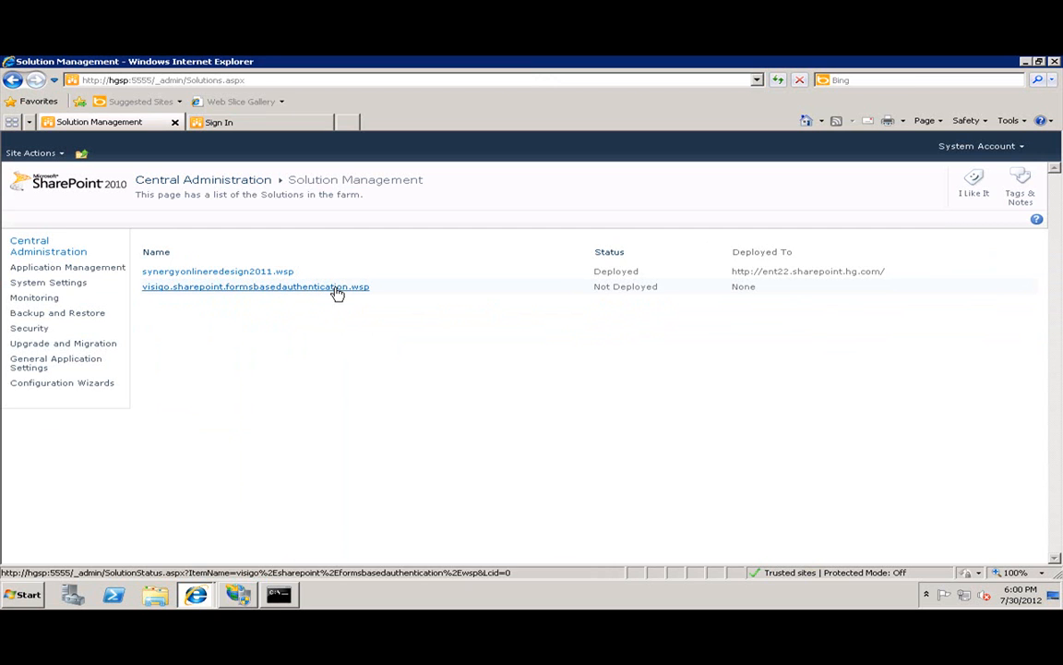
pyautogui.click(154, 594)
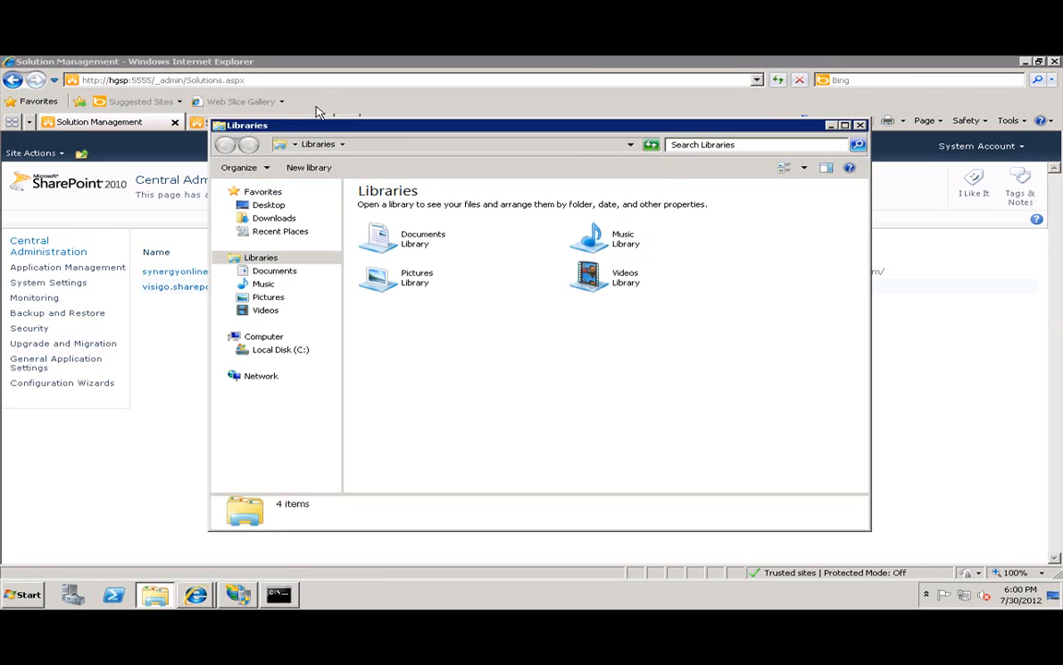
# Search Google in a new browser tab for 'FBA Man agement PAck'.
pyautogui.click(327, 95)
pyautogui.click(350, 122)
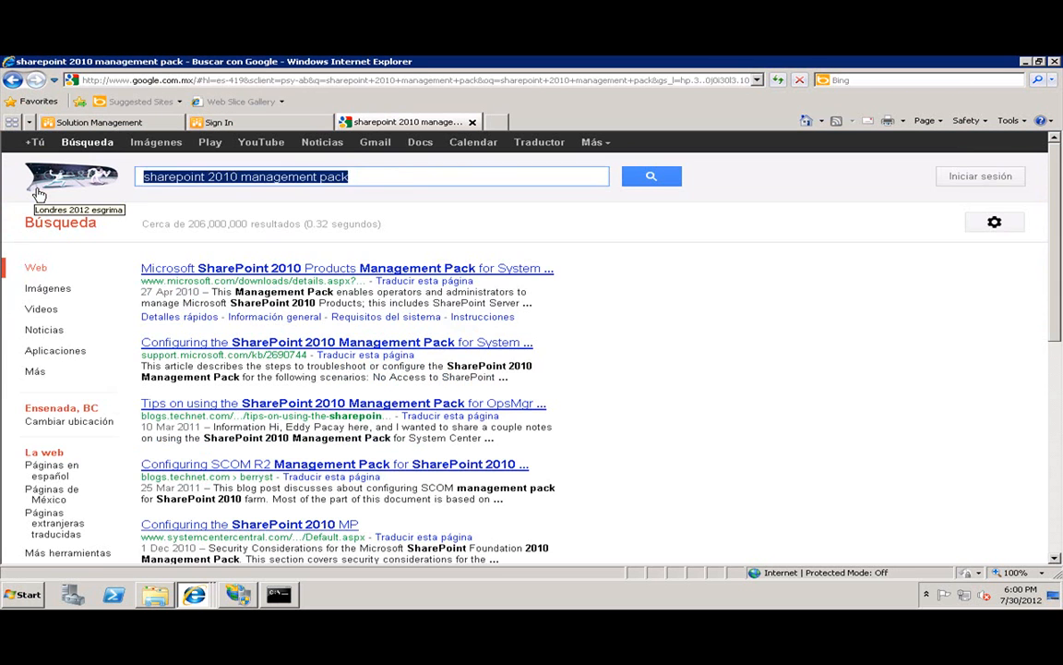
pyautogui.write('FBA')
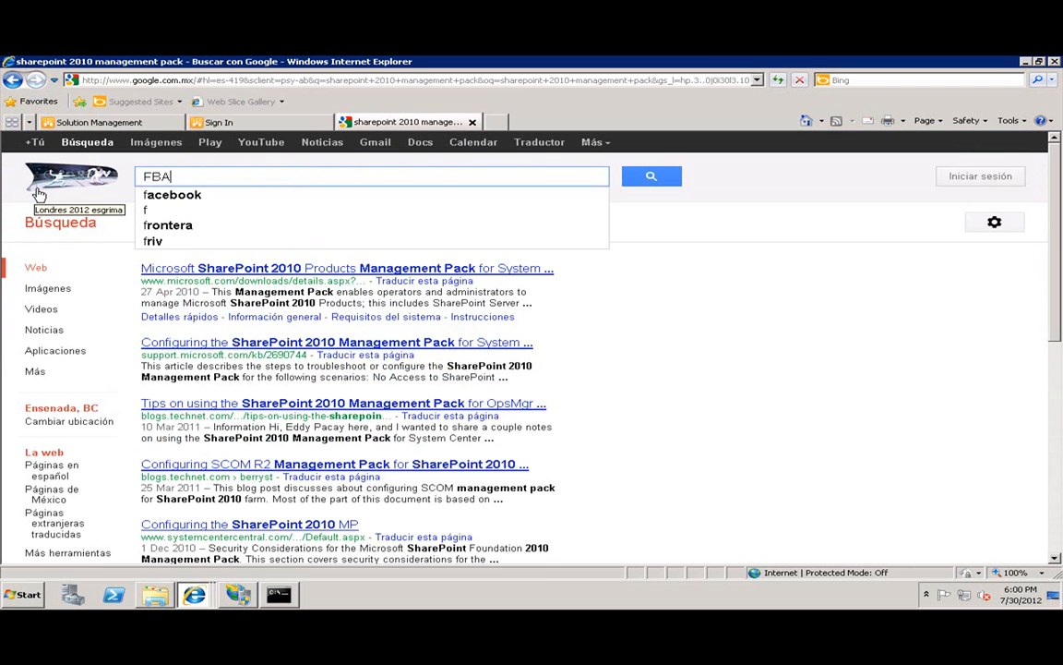
pyautogui.write(' Man agement PAck')
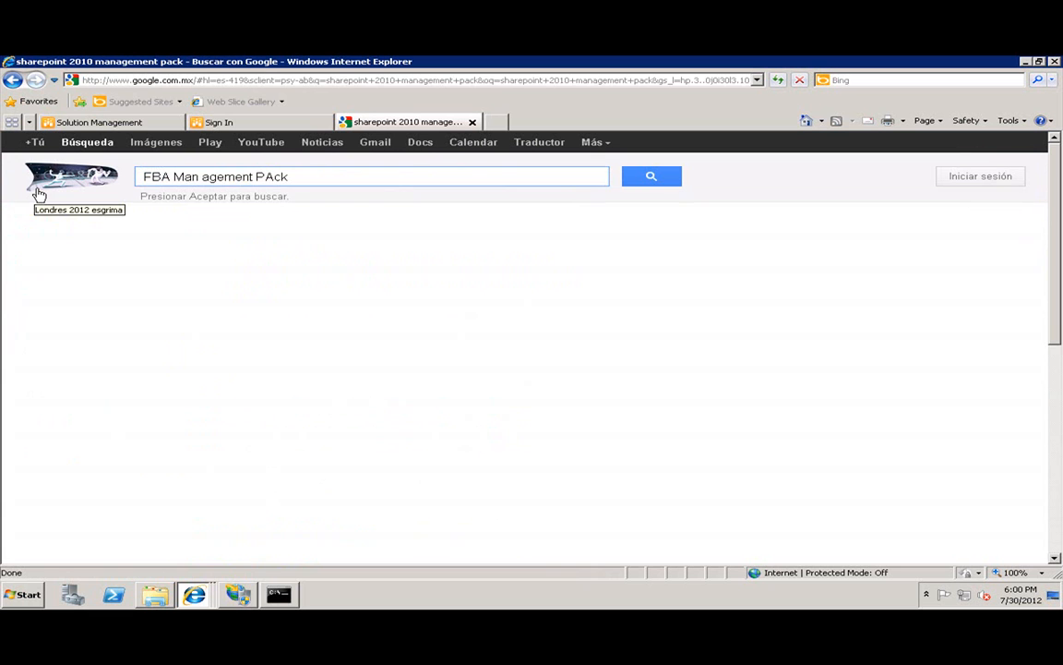
pyautogui.press('Return')
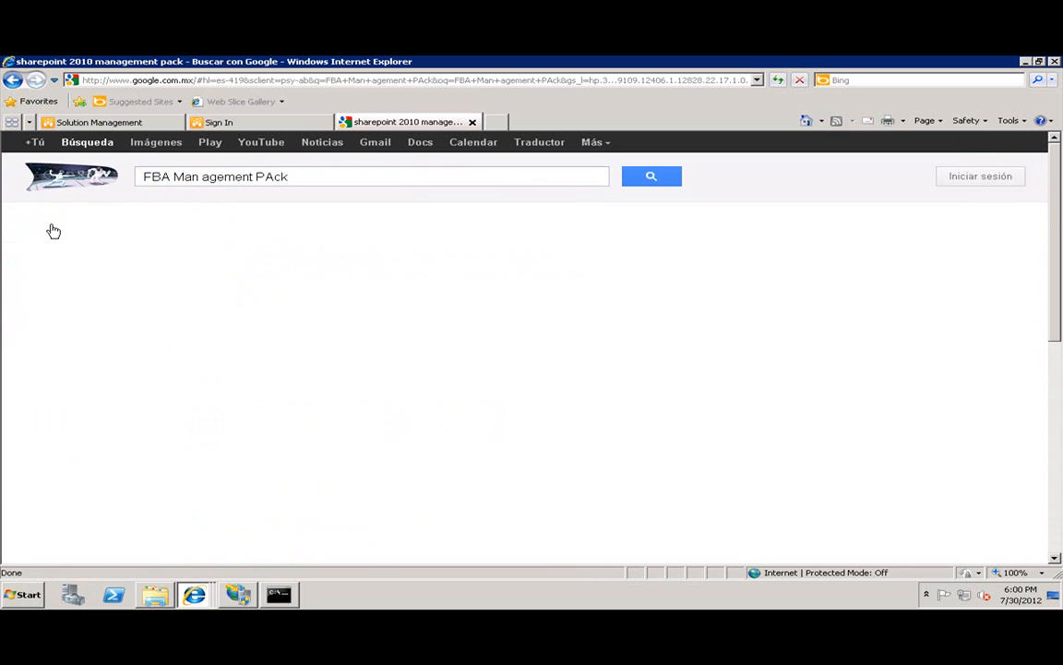
# Open the SharePoint 2010 FBA Pack project page on CodePlex and read through it.
pyautogui.click(194, 309)
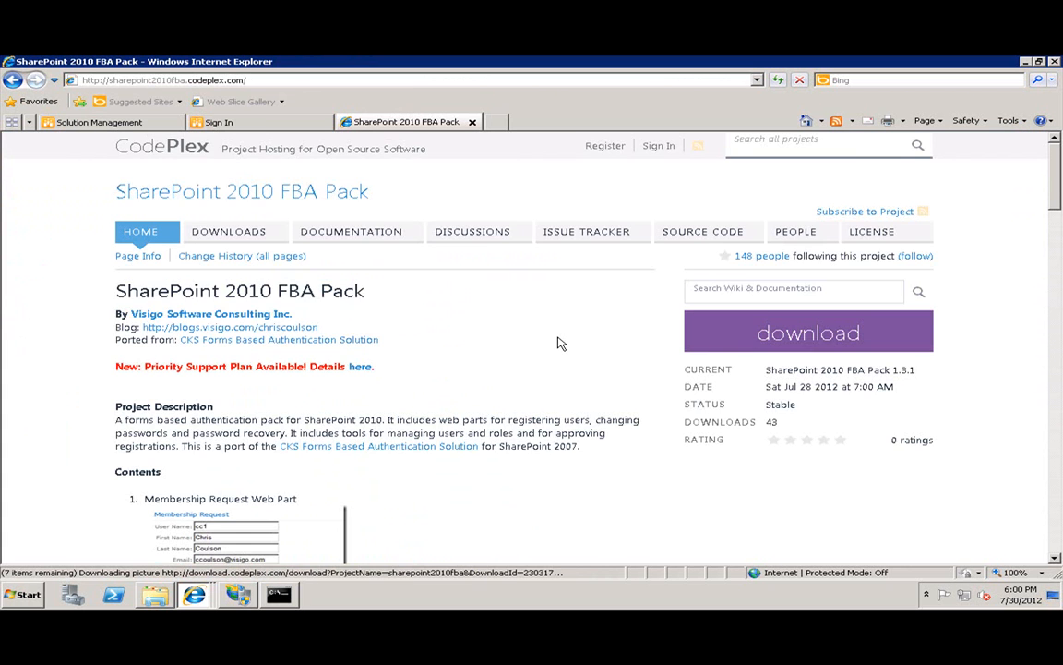
pyautogui.scroll(-4, 516, 360)
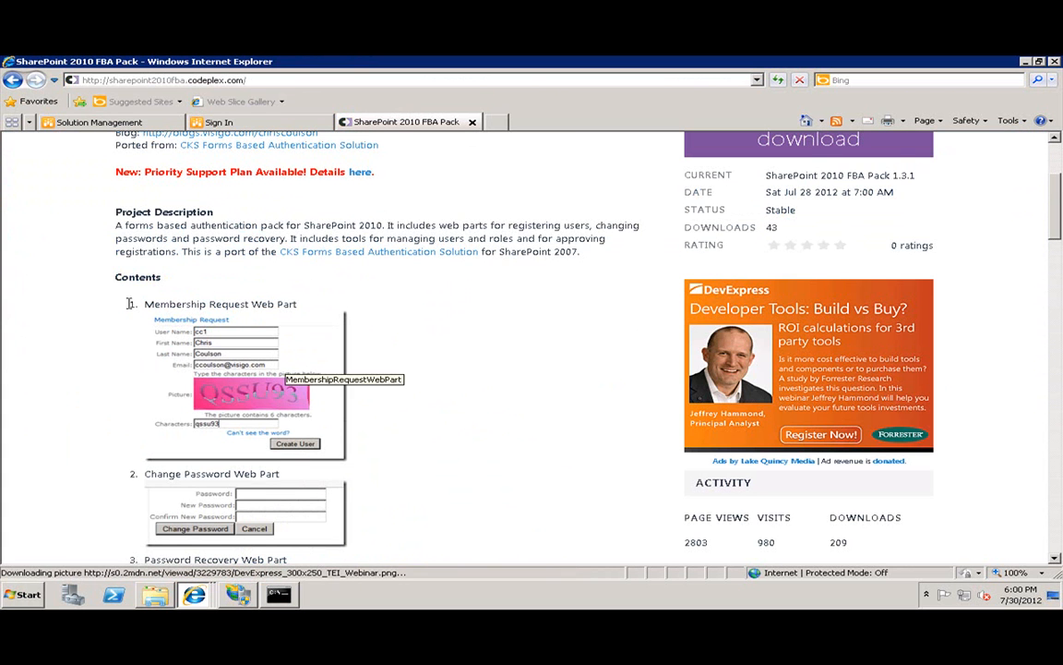
pyautogui.scroll(-3, 155, 309)
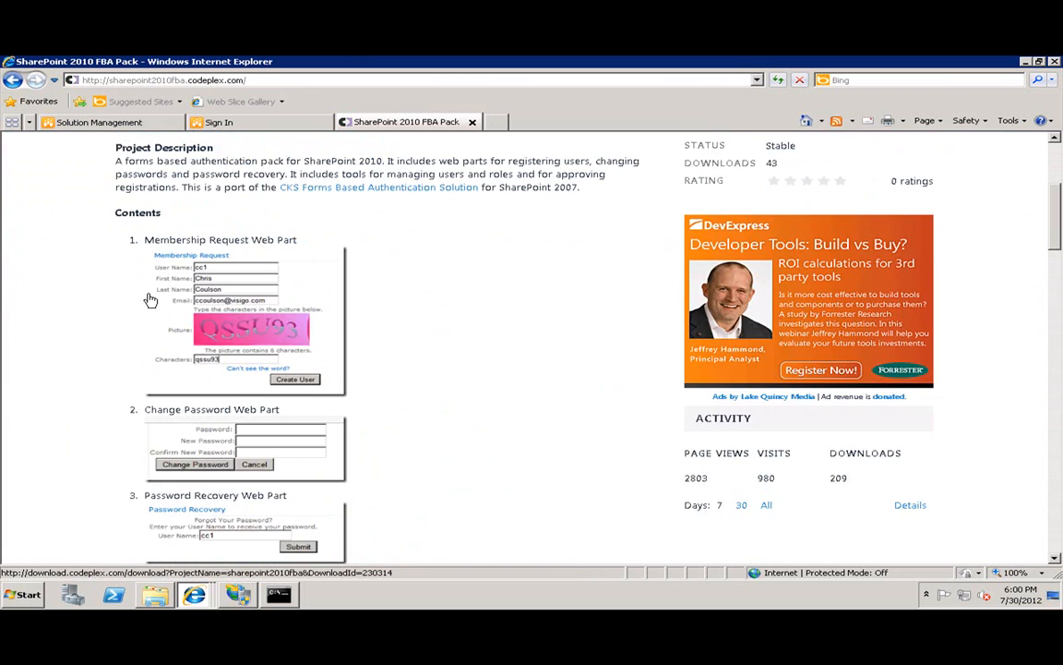
pyautogui.scroll(-3, 287, 369)
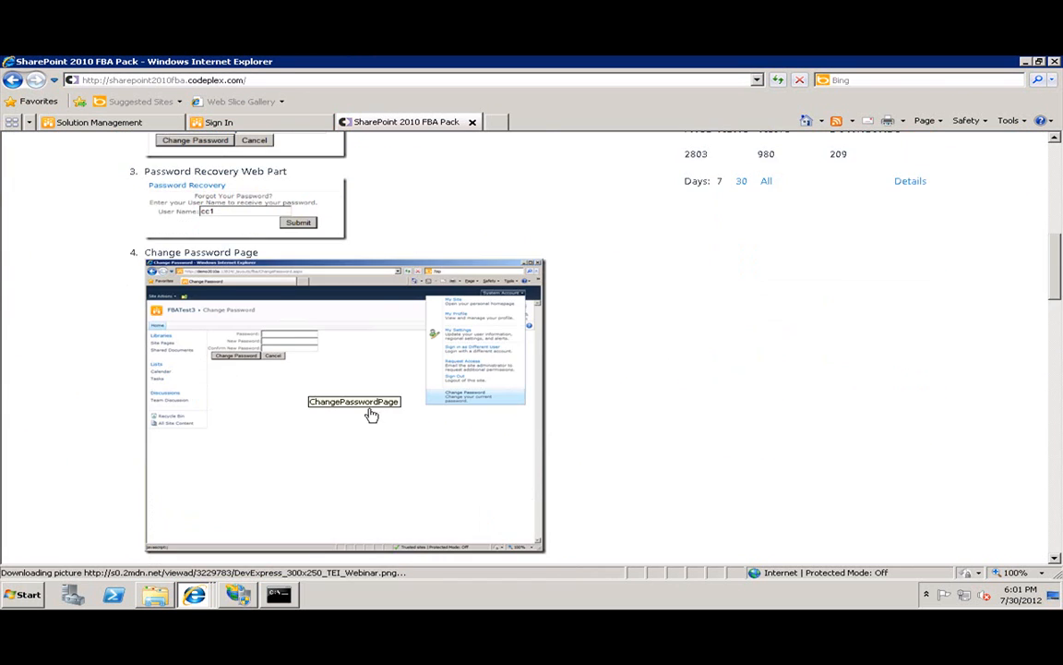
pyautogui.scroll(-6, 373, 410)
pyautogui.scroll(1, 338, 305)
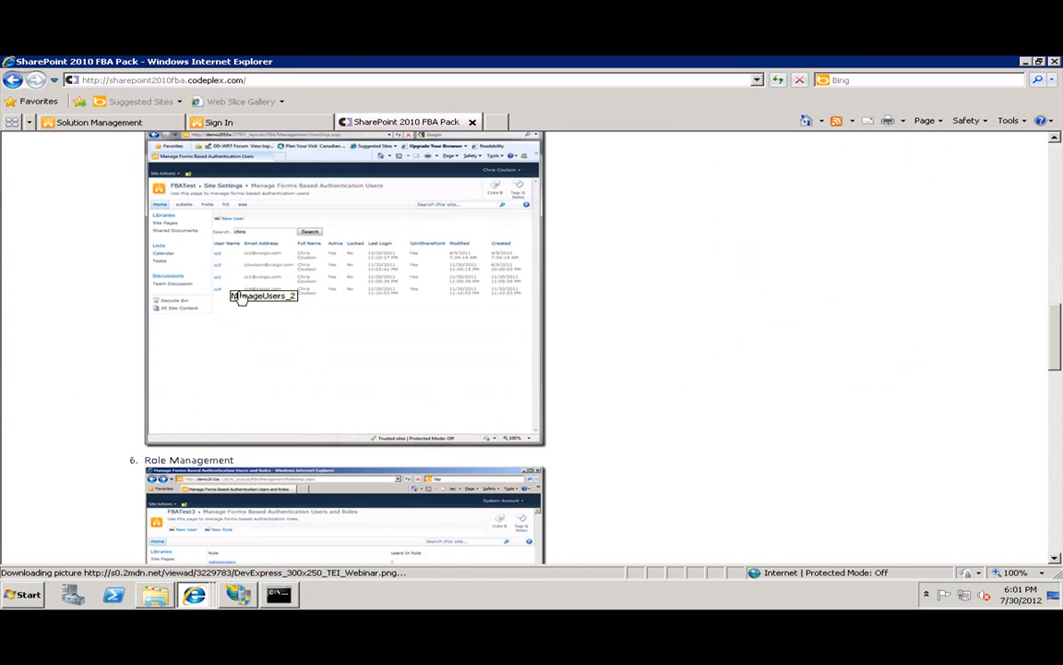
pyautogui.scroll(1, 323, 296)
pyautogui.scroll(10, 309, 294)
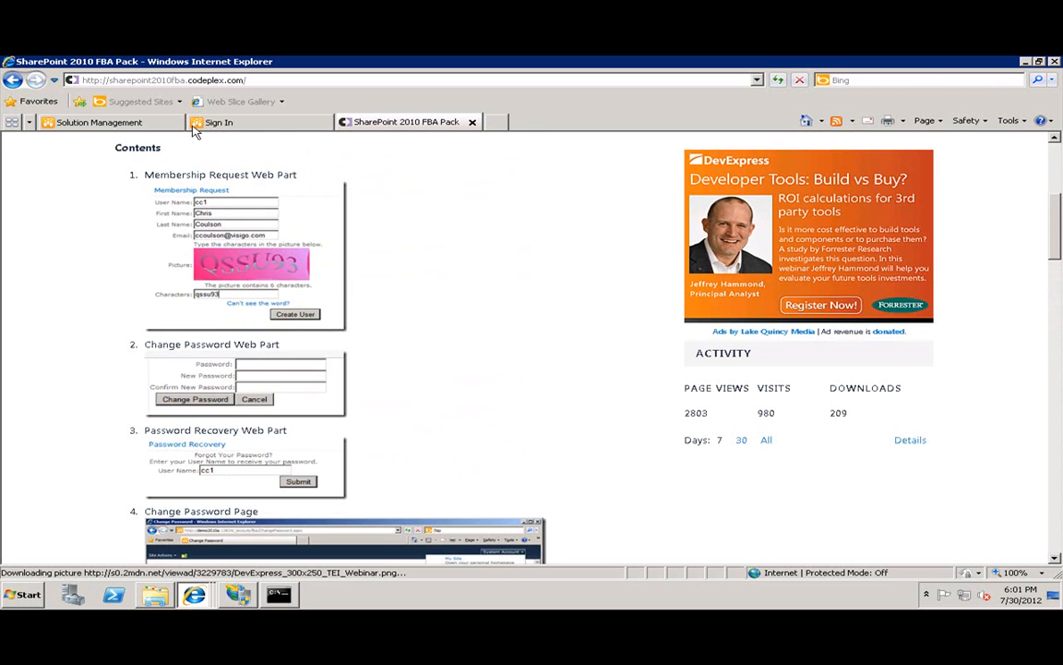
# Back in Solution Management, open visigo.sharepoint.formsbasedauthentication.wsp and start Deploy Solution.
pyautogui.click(88, 123)
pyautogui.click(257, 121)
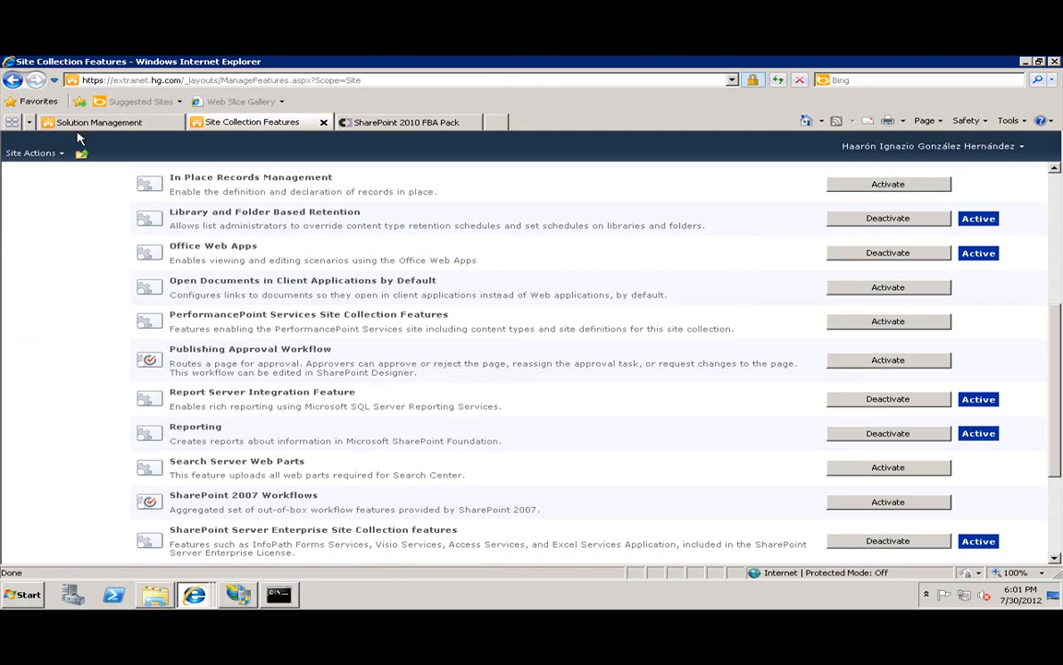
pyautogui.click(79, 125)
pyautogui.click(231, 288)
pyautogui.click(180, 259)
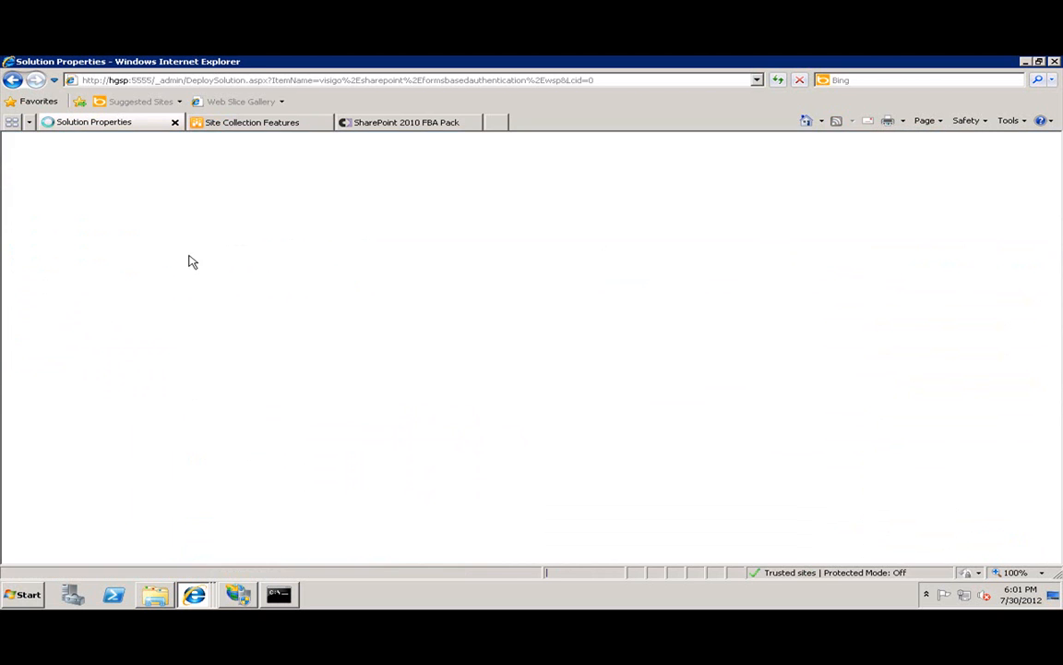
pyautogui.click(609, 420)
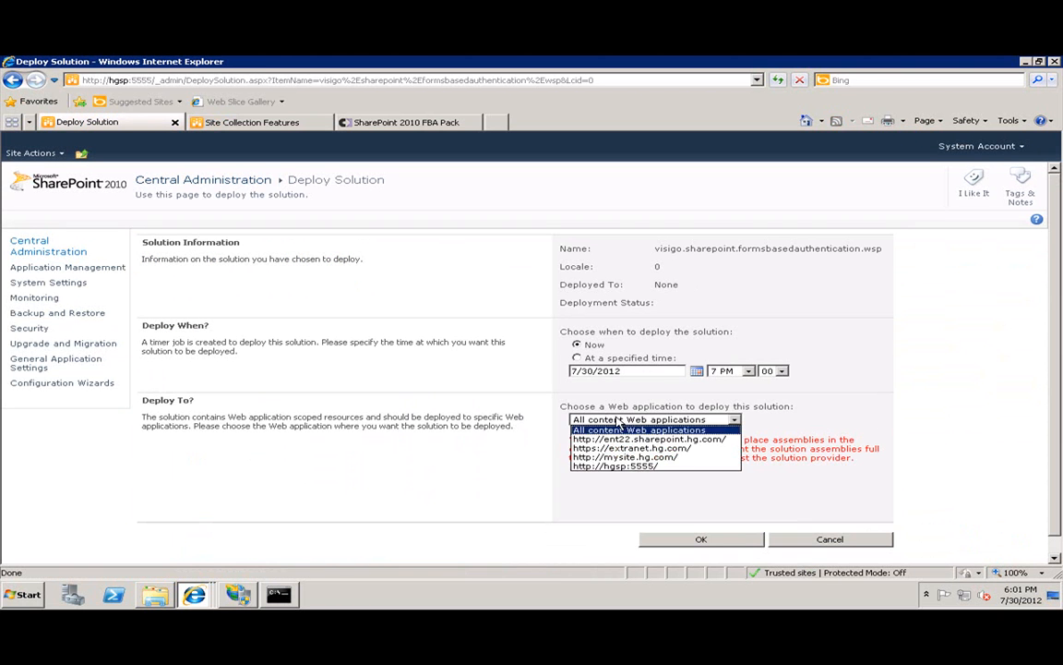
pyautogui.click(635, 449)
pyautogui.click(712, 543)
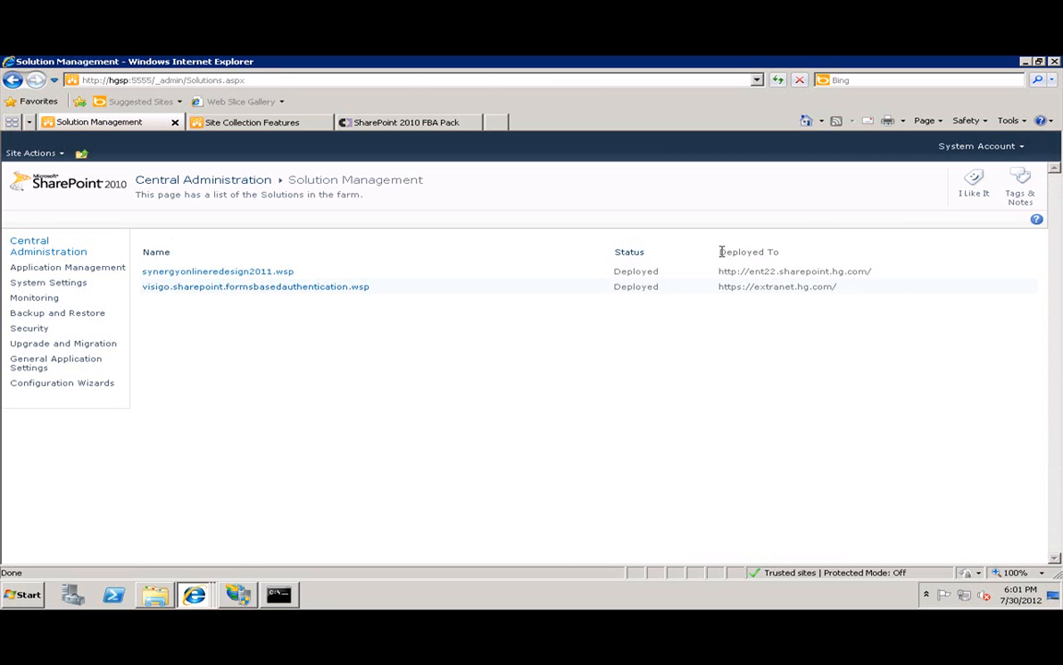
pyautogui.click(235, 121)
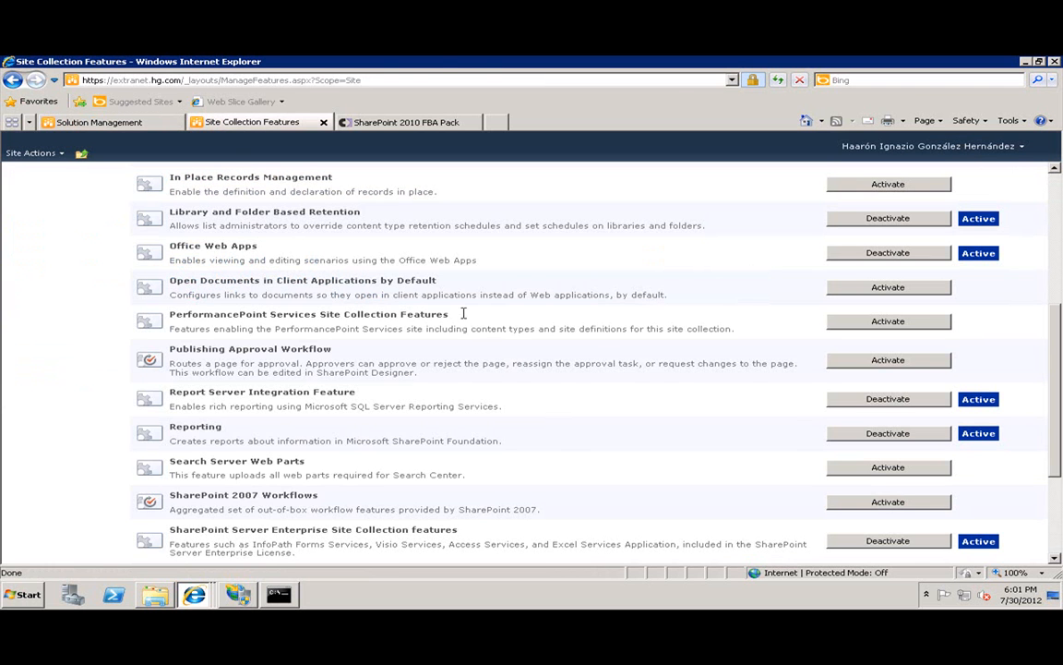
# Activate Forms Based Authentication Management in Site Collection Features, then go to Site Settings.
pyautogui.press('F5')
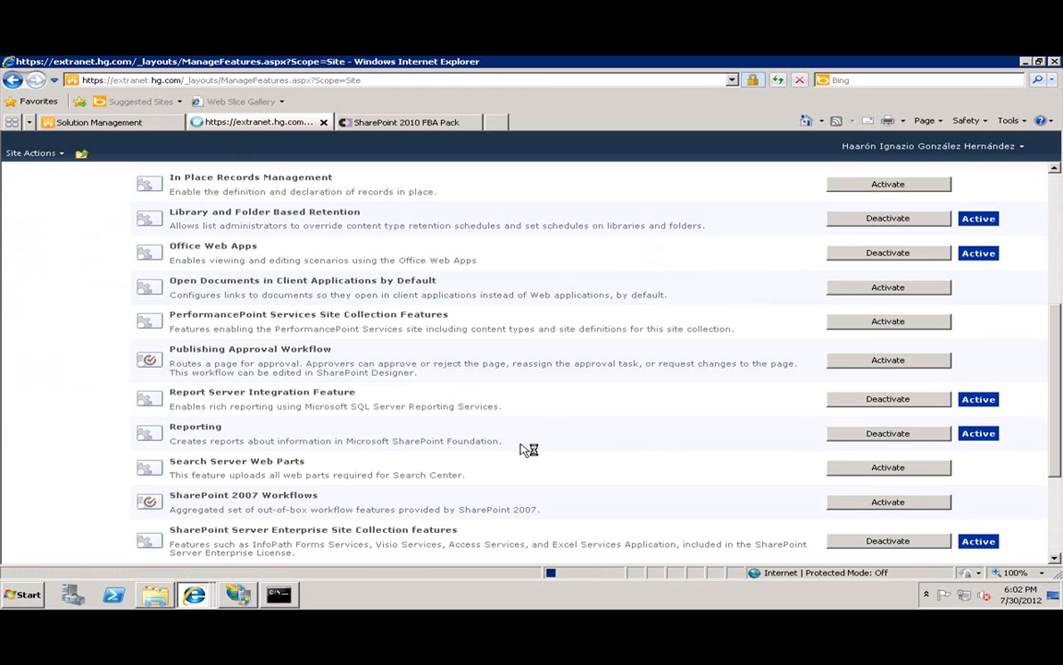
pyautogui.scroll(-4, 364, 467)
pyautogui.scroll(3, 304, 411)
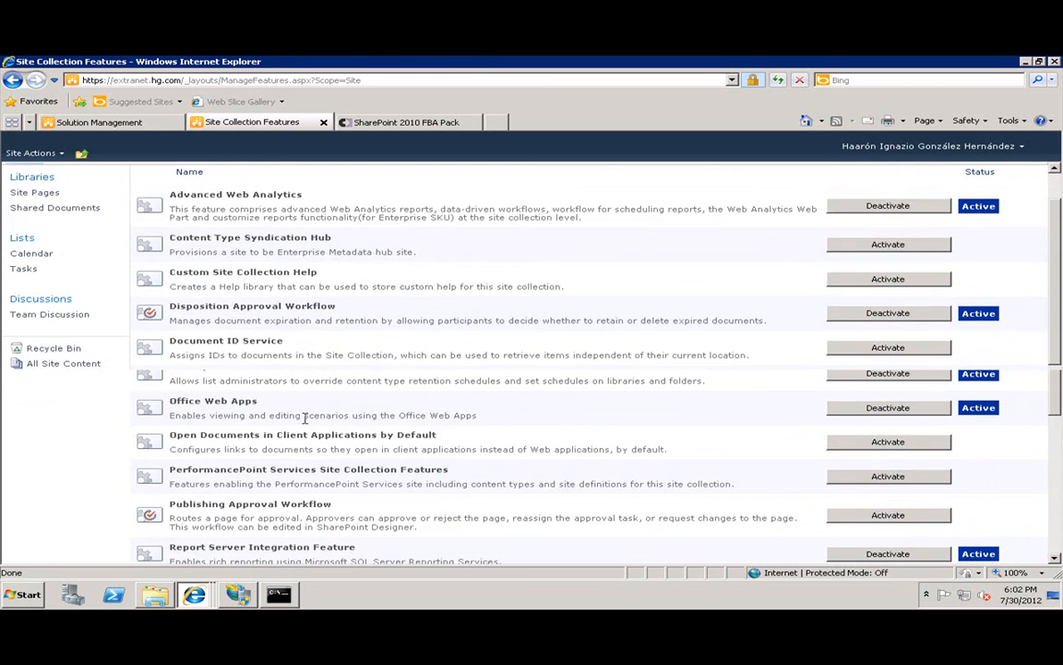
pyautogui.moveTo(211, 422); pyautogui.dragTo(404, 428)
pyautogui.click(363, 424)
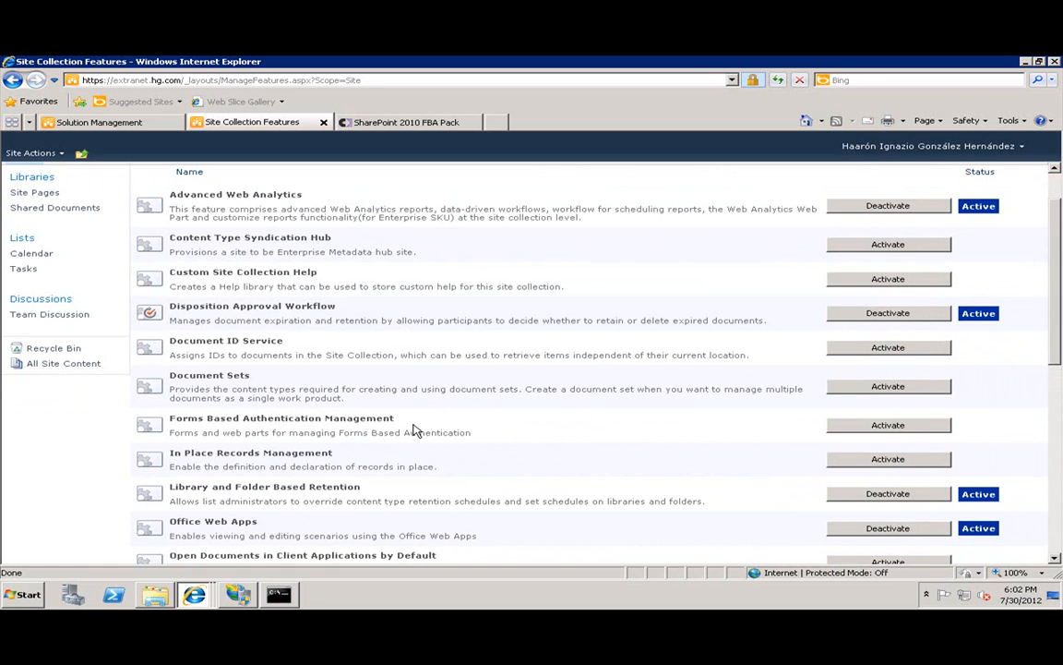
pyautogui.click(929, 430)
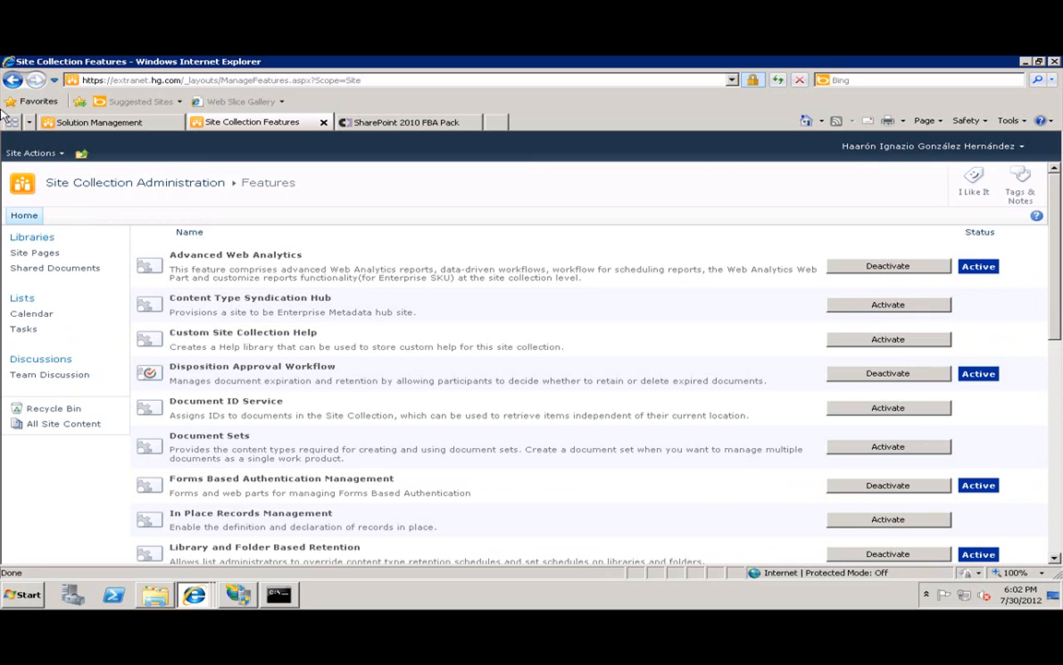
pyautogui.click(17, 153)
pyautogui.click(90, 403)
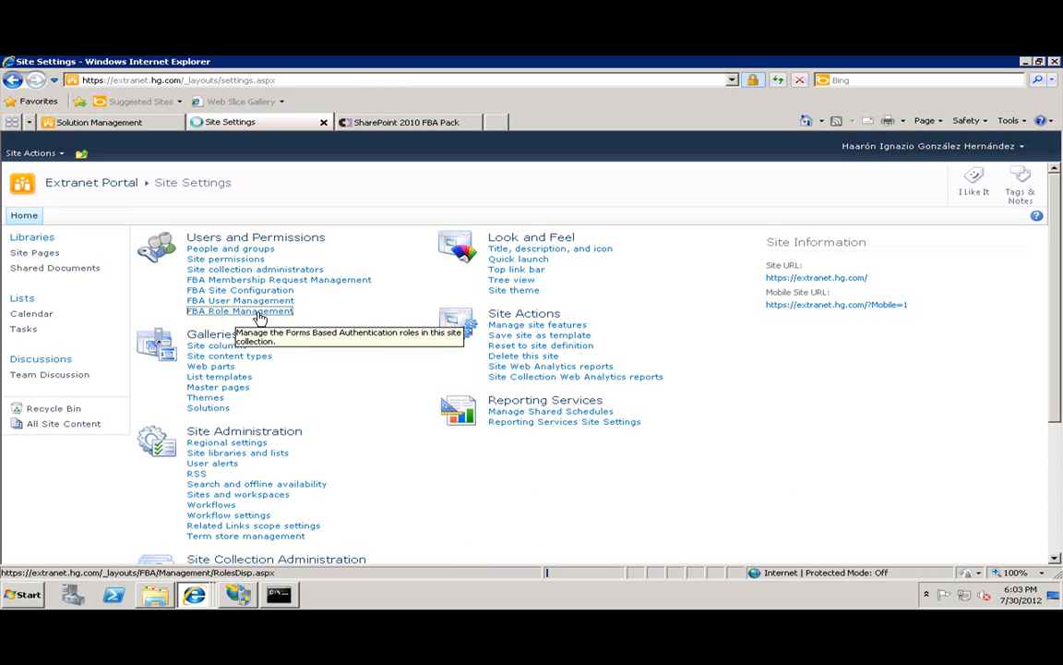
# Check FBA role management, then open Manage Forms Based Authentication Users from Site Settings.
pyautogui.click(258, 314)
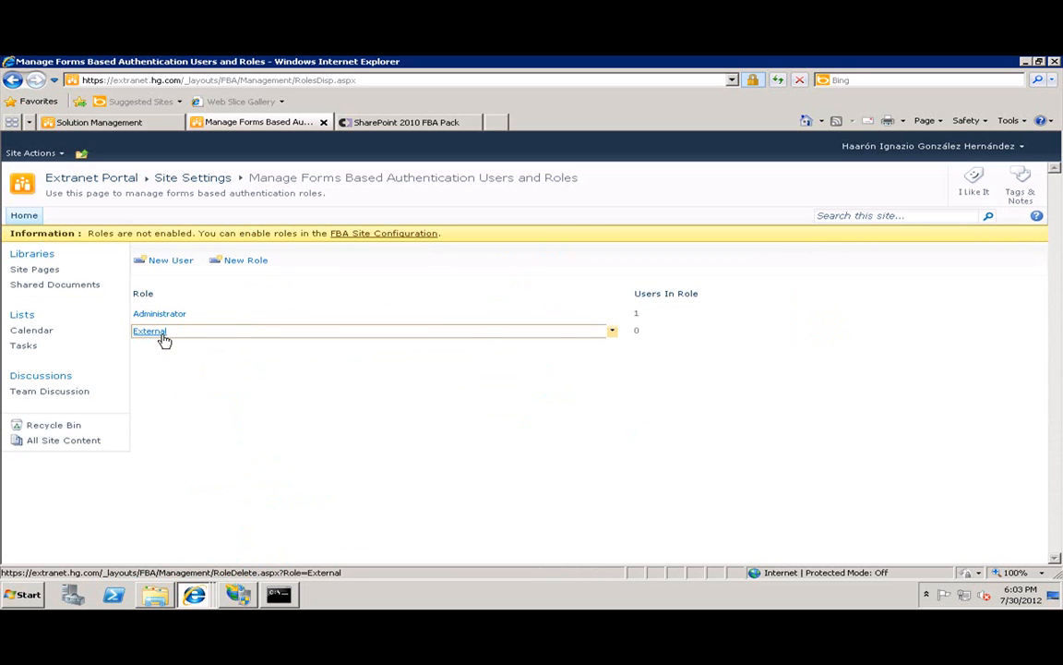
pyautogui.click(13, 79)
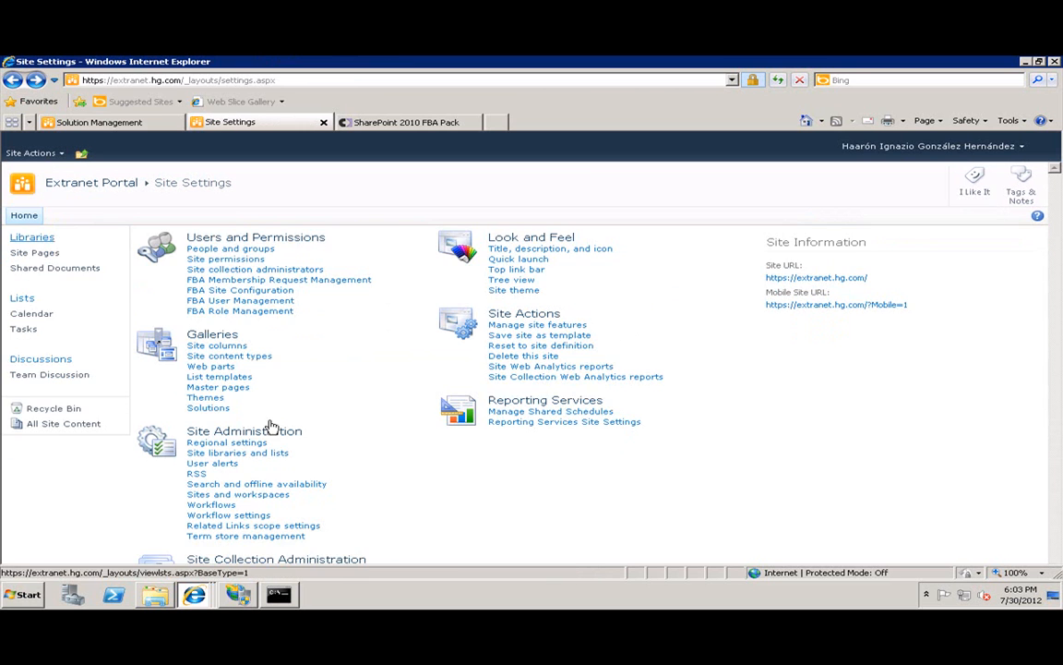
pyautogui.click(244, 301)
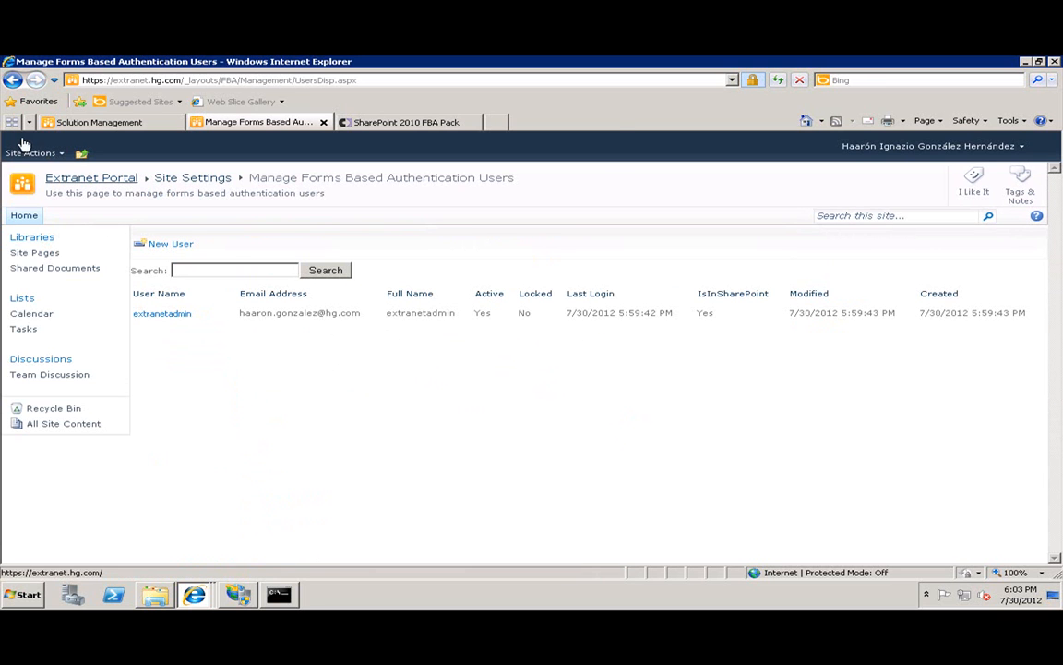
# Start a new forms user and enter the user name, password and e-mail address.
pyautogui.click(170, 243)
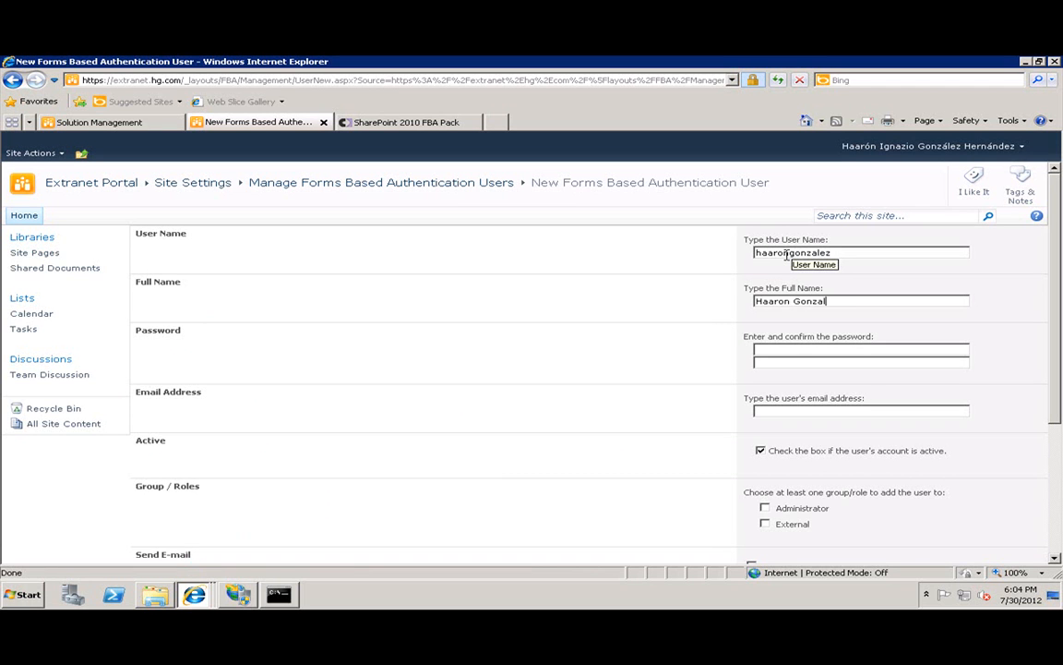
pyautogui.write('lez')
pyautogui.press('Tab')
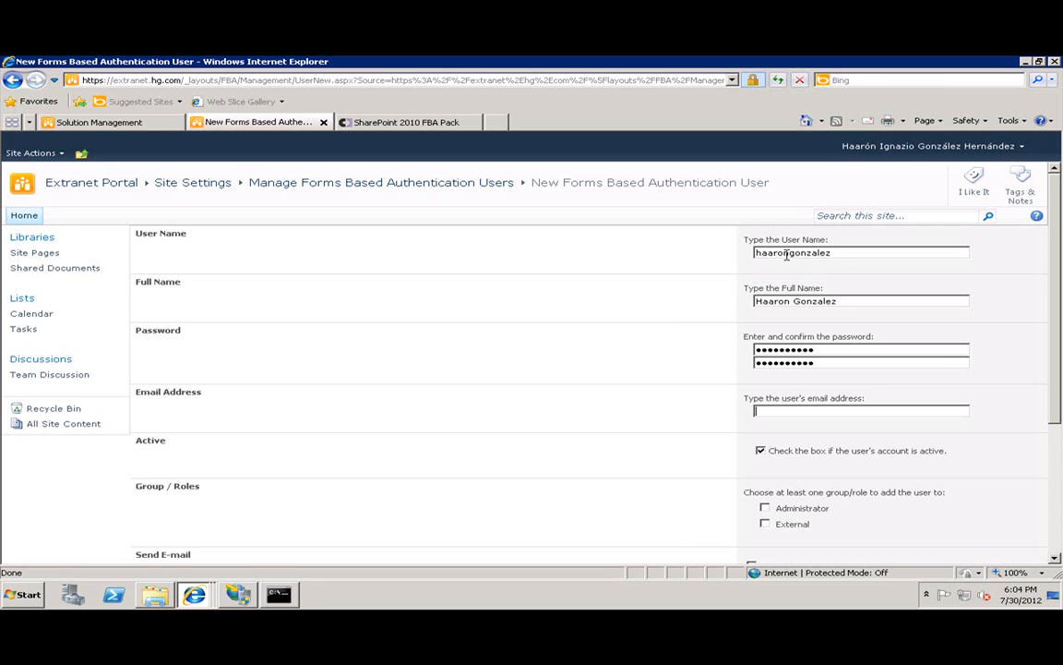
pyautogui.press('Tab')
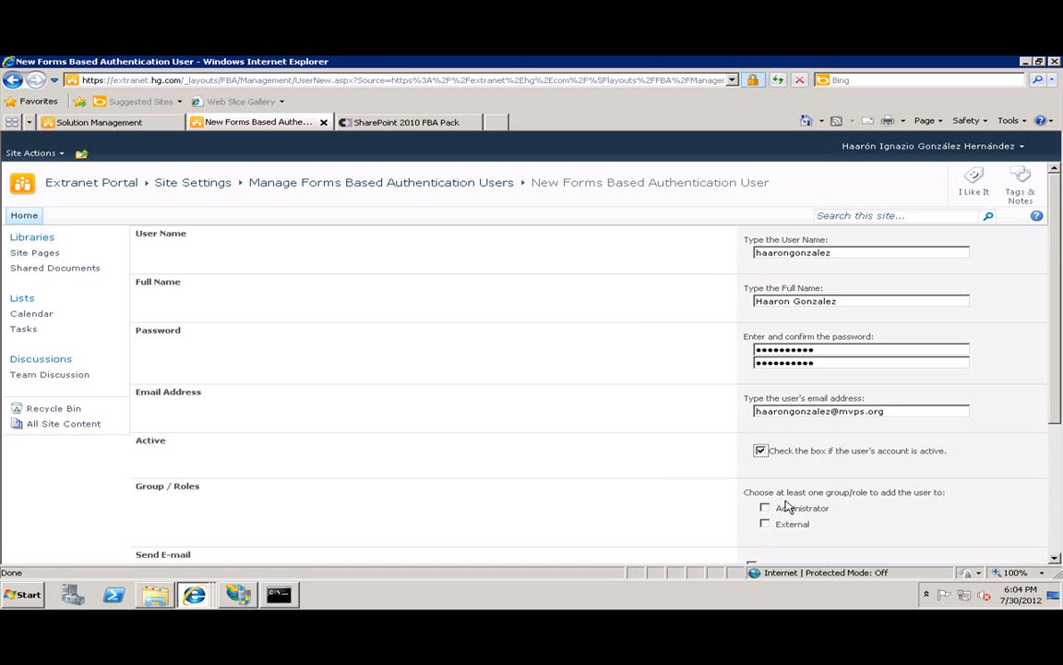
# Assign the user the External role, leave the welcome e-mail off, and create the user.
pyautogui.scroll(-3, 725, 506)
pyautogui.click(764, 403)
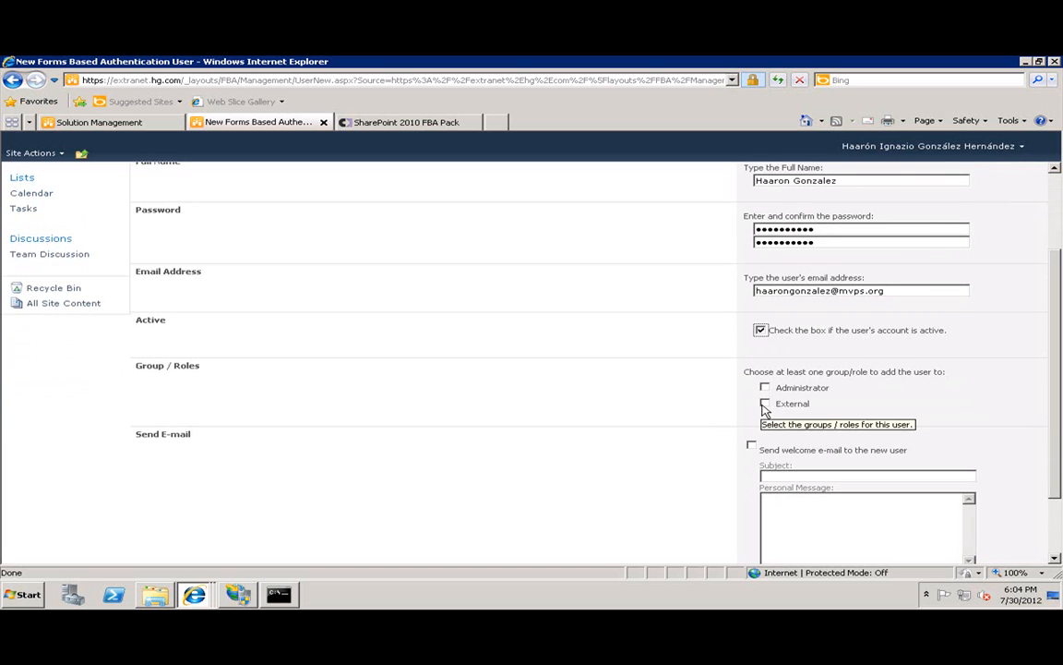
pyautogui.scroll(-2, 671, 462)
pyautogui.click(751, 359)
pyautogui.click(778, 390)
pyautogui.write('zxc')
pyautogui.click(798, 462)
pyautogui.write('zxczxc')
pyautogui.click(752, 360)
pyautogui.click(891, 528)
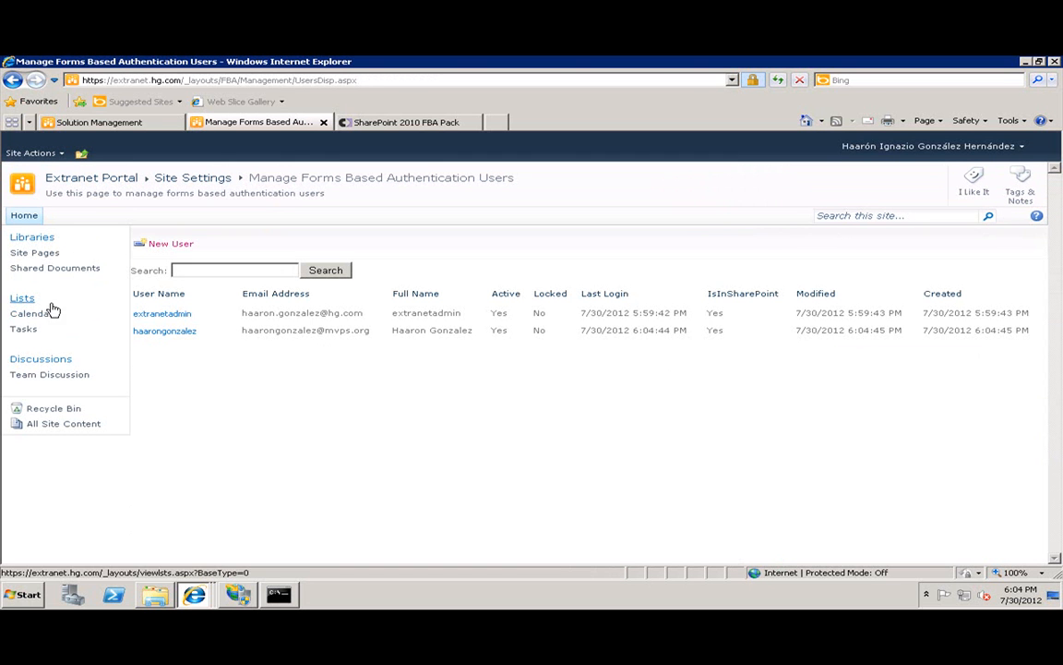
# Go to Site Permissions, open the Extranet Portal Visitors group, and start adding members.
pyautogui.click(28, 153)
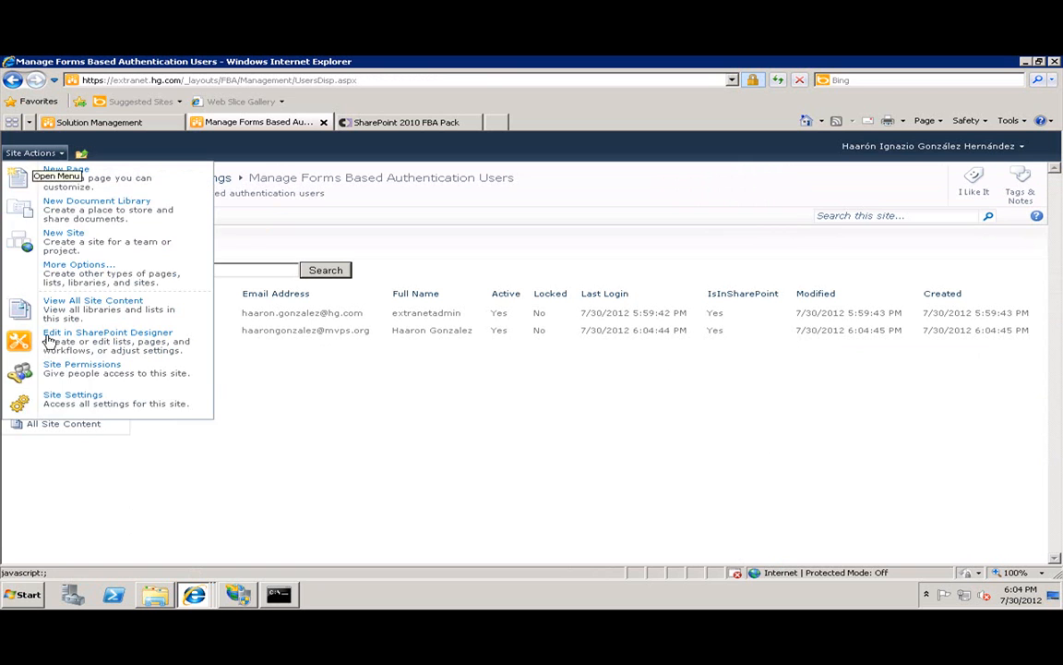
pyautogui.click(101, 371)
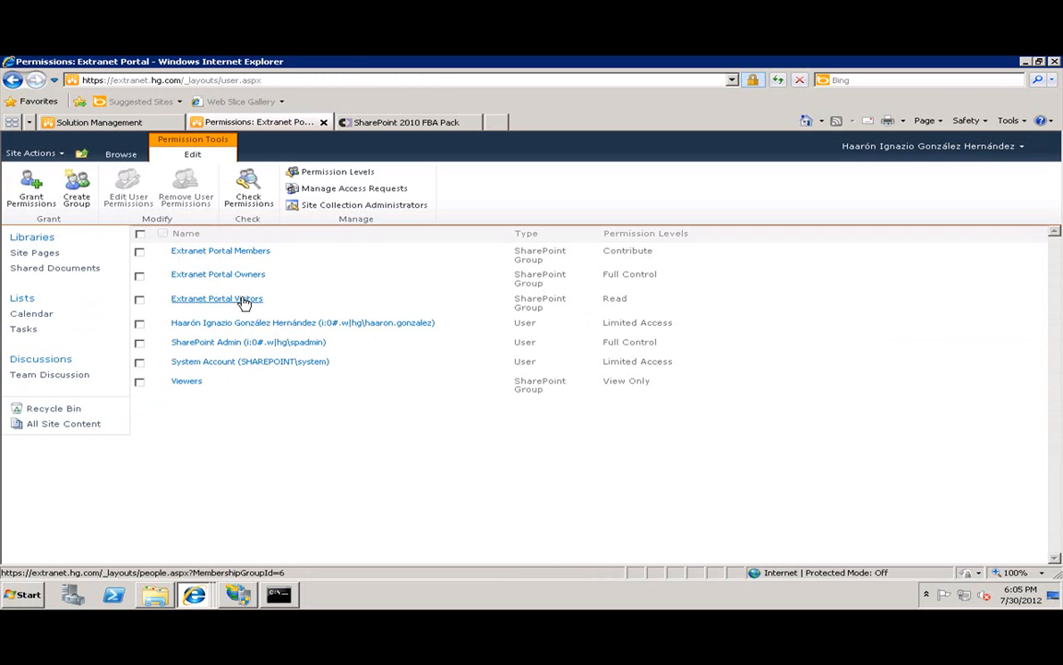
pyautogui.click(243, 301)
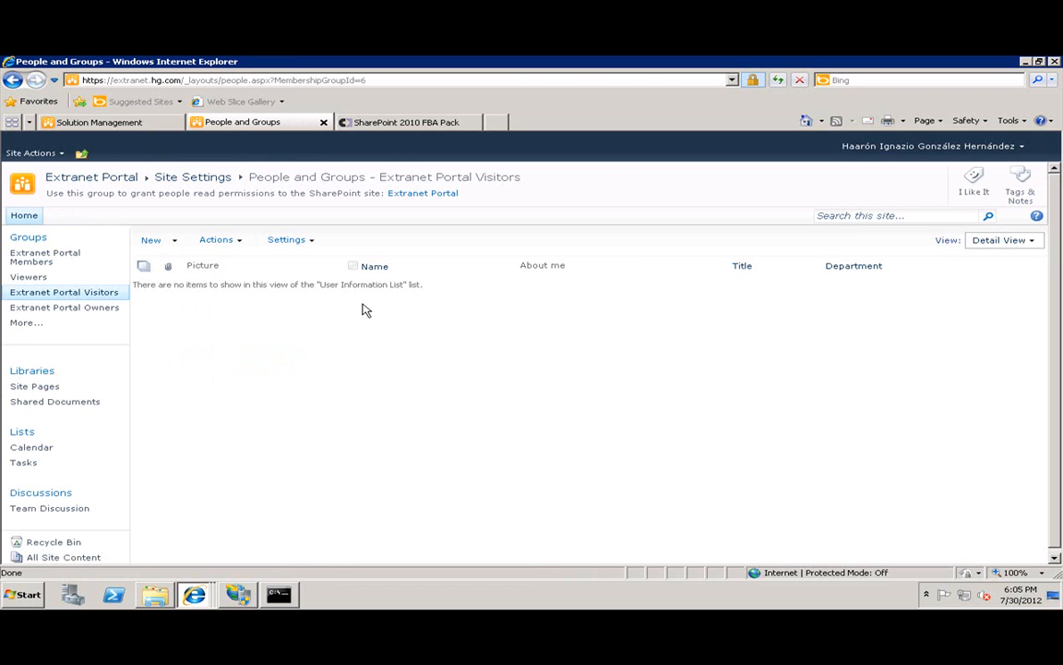
pyautogui.click(166, 240)
pyautogui.click(254, 266)
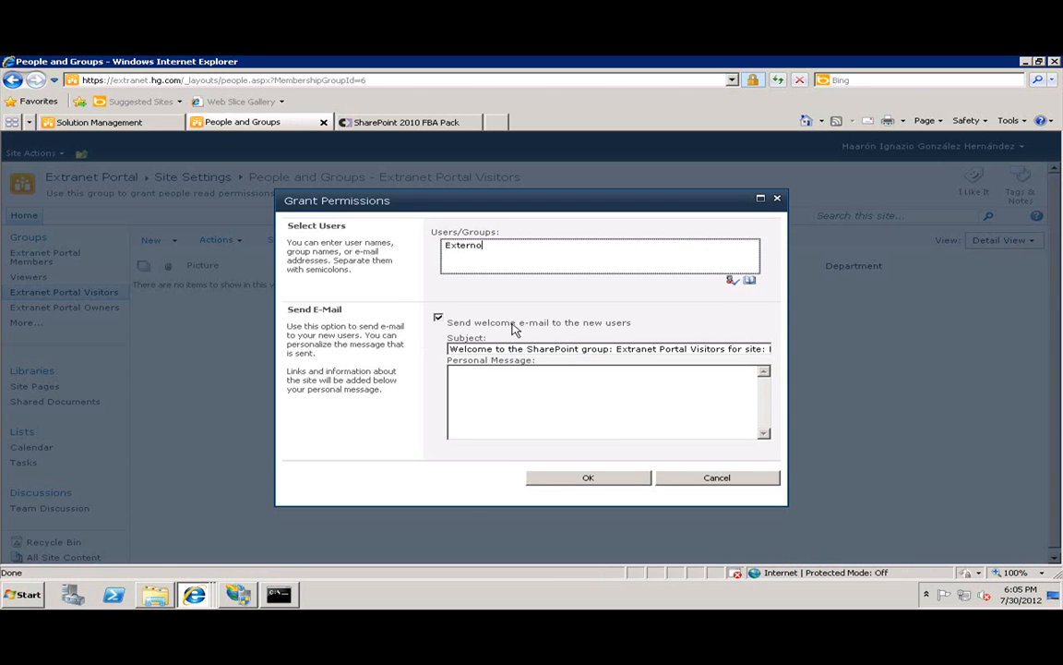
# Correct the entry to 'External', resolve it, and add it without a welcome e-mail.
pyautogui.click(737, 285)
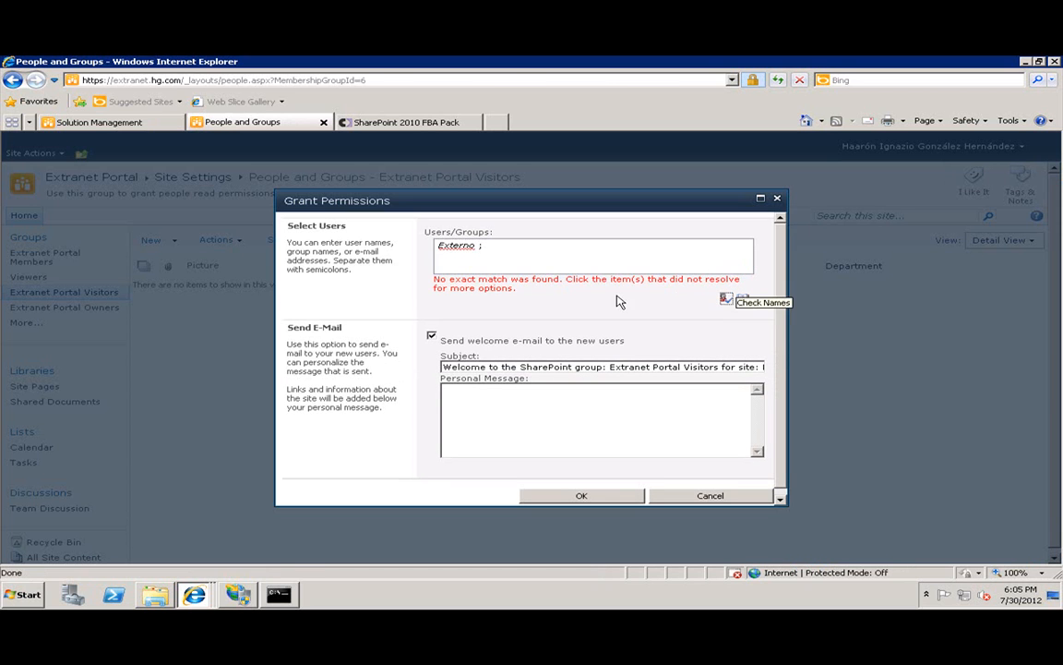
pyautogui.click(485, 245)
pyautogui.click(503, 248)
pyautogui.moveTo(503, 248); pyautogui.dragTo(337, 250)
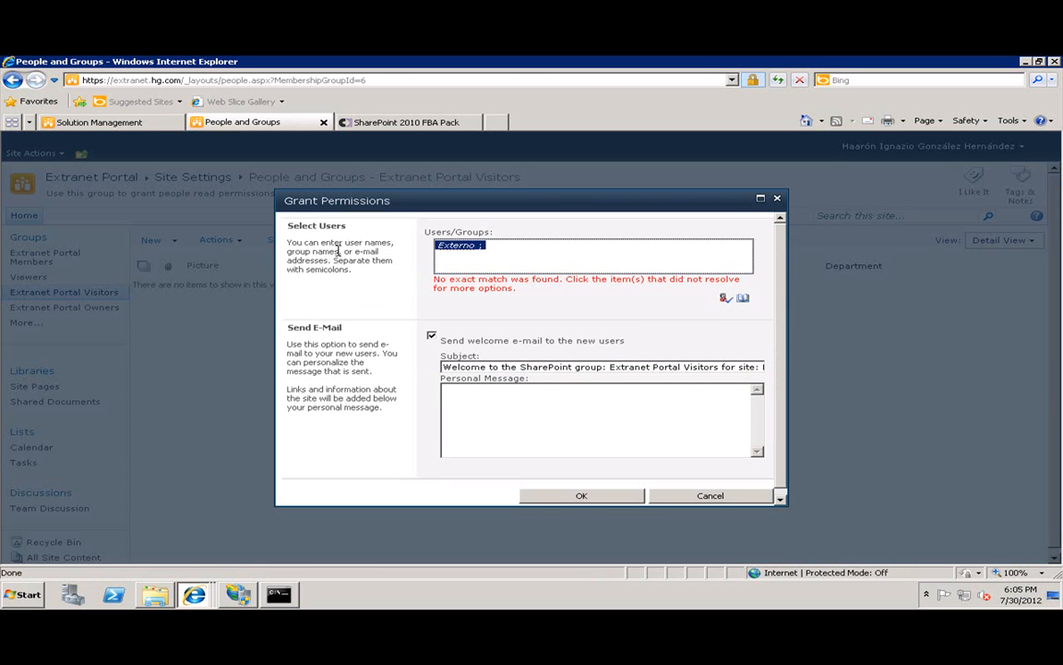
pyautogui.write('Ex')
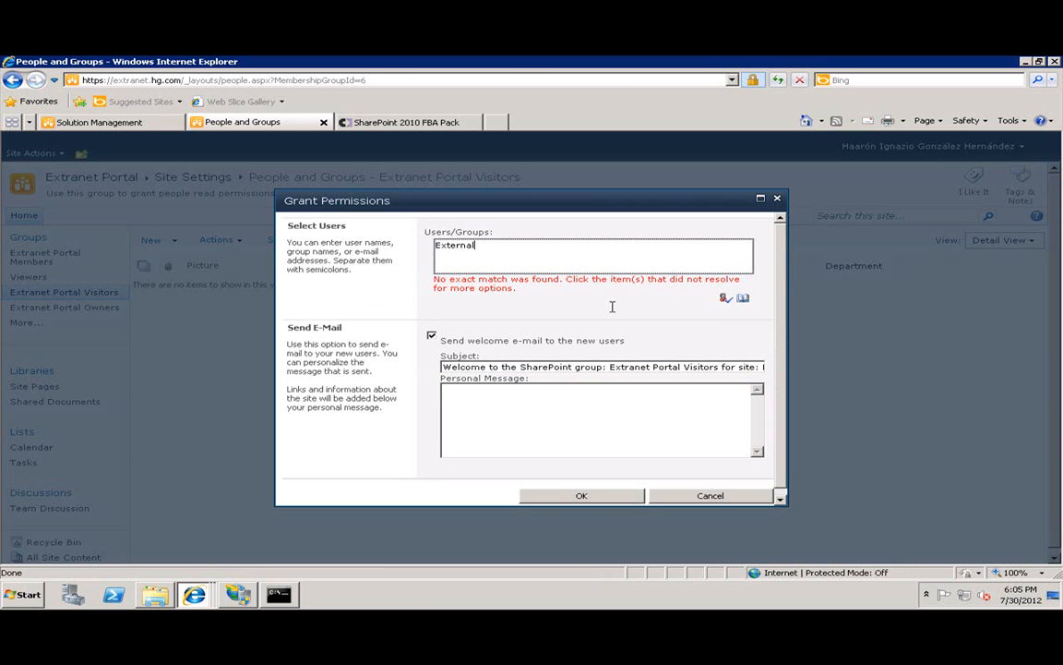
pyautogui.click(726, 298)
pyautogui.click(439, 317)
pyautogui.click(617, 479)
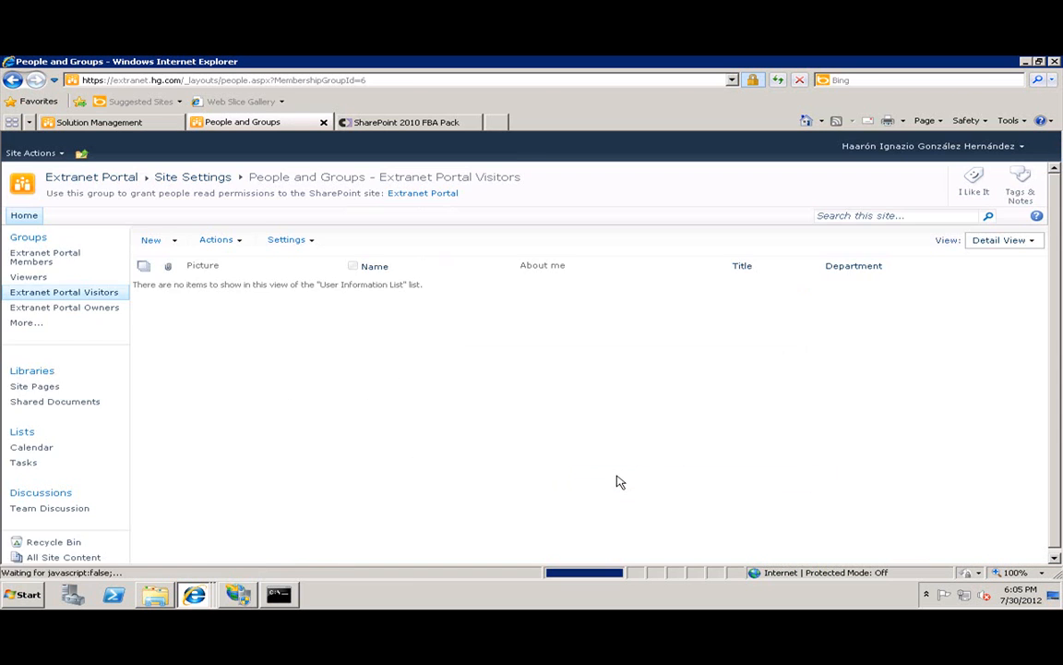
pyautogui.click(875, 146)
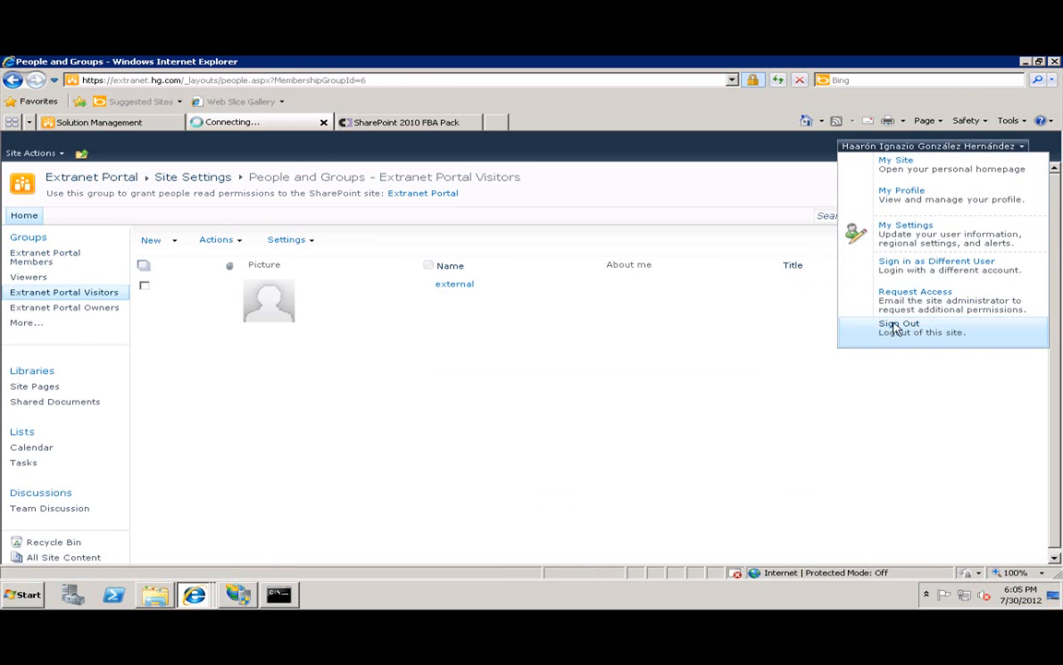
# Sign out of the admin account and sign in through Forms Authentication with the new user's password.
pyautogui.click(900, 325)
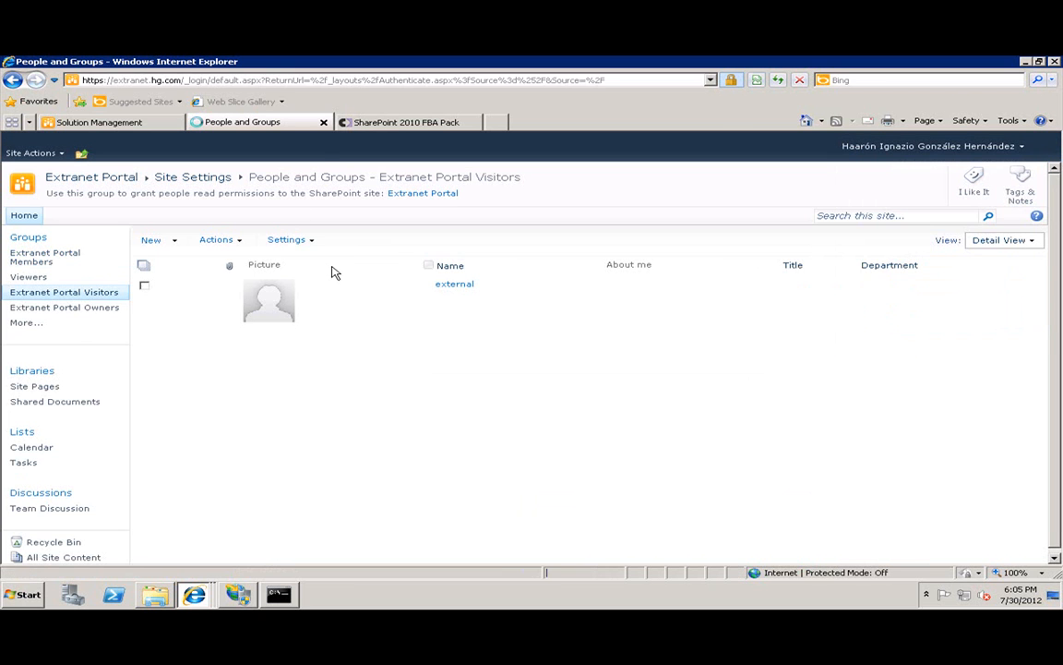
pyautogui.click(420, 279)
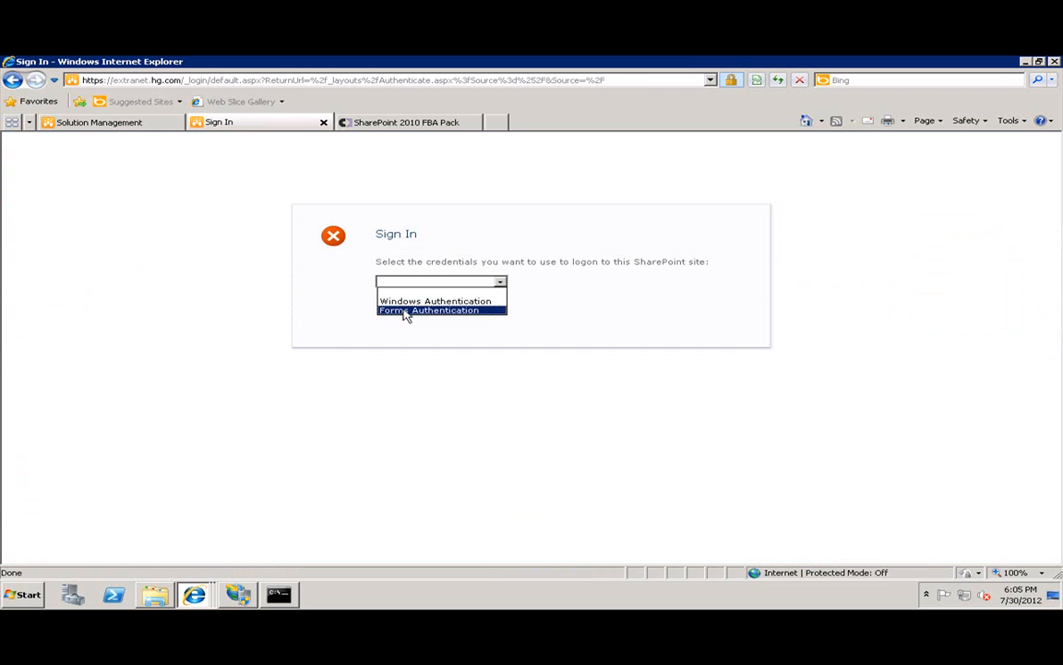
pyautogui.click(405, 312)
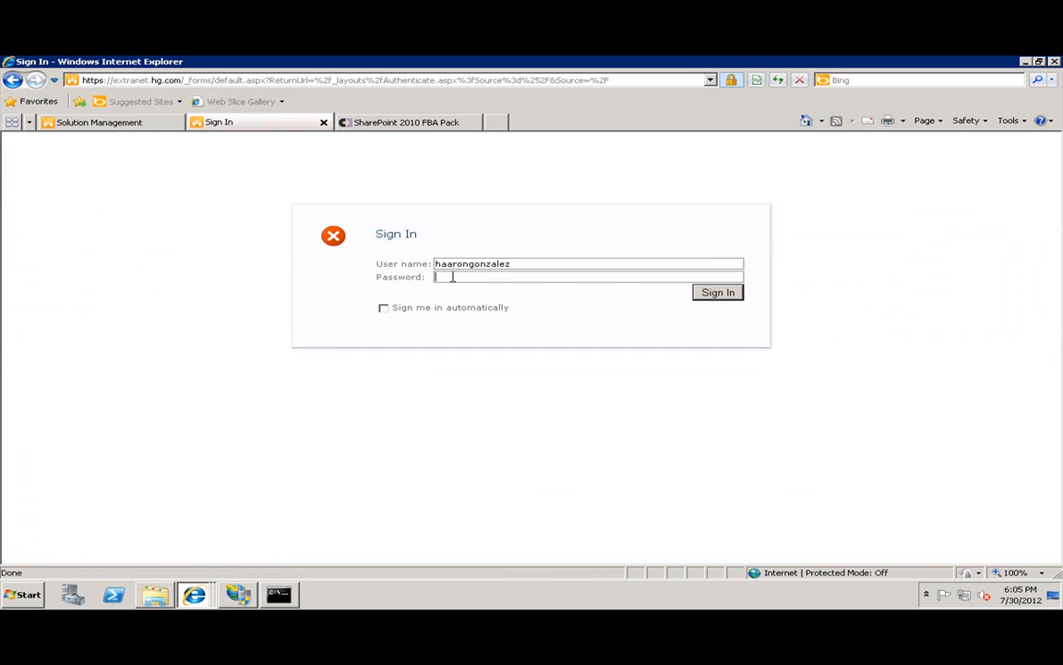
pyautogui.write('*')
pyautogui.click(729, 293)
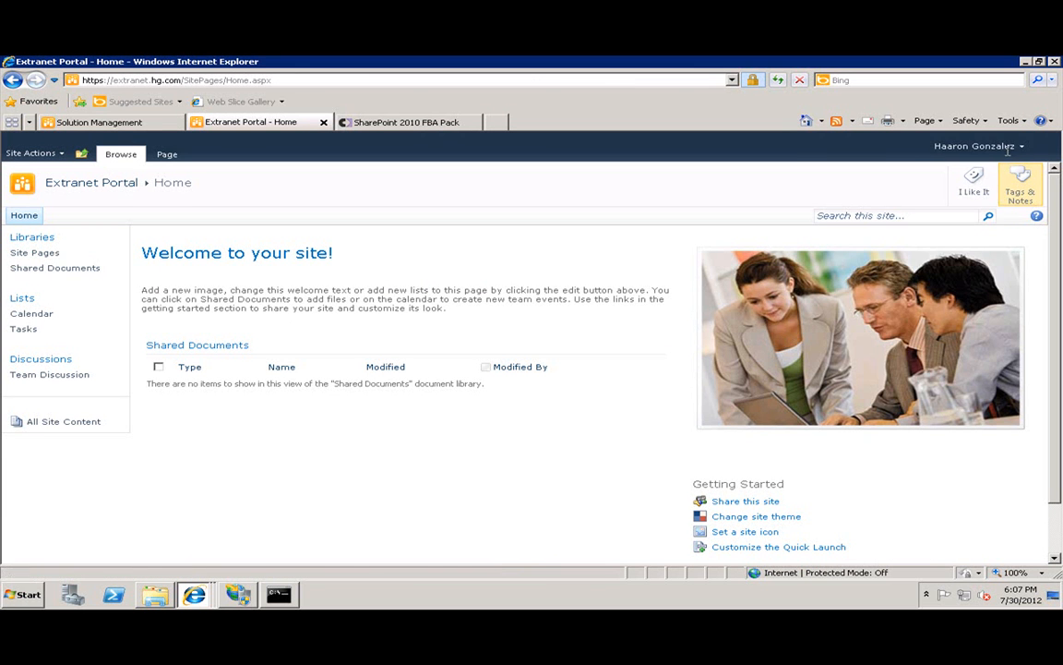
pyautogui.click(974, 146)
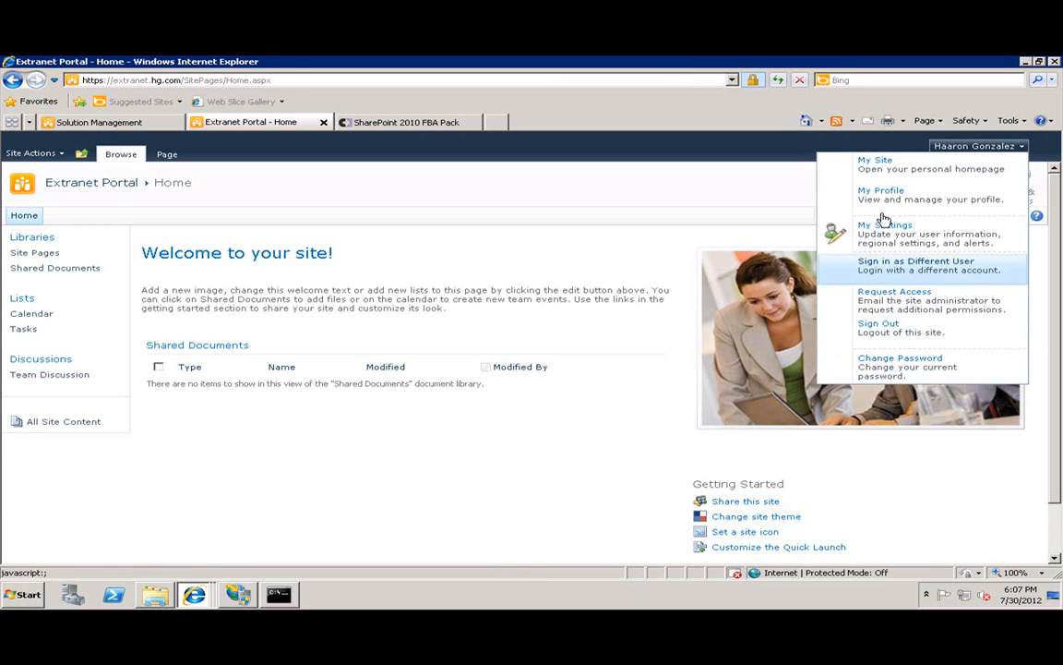
pyautogui.click(509, 281)
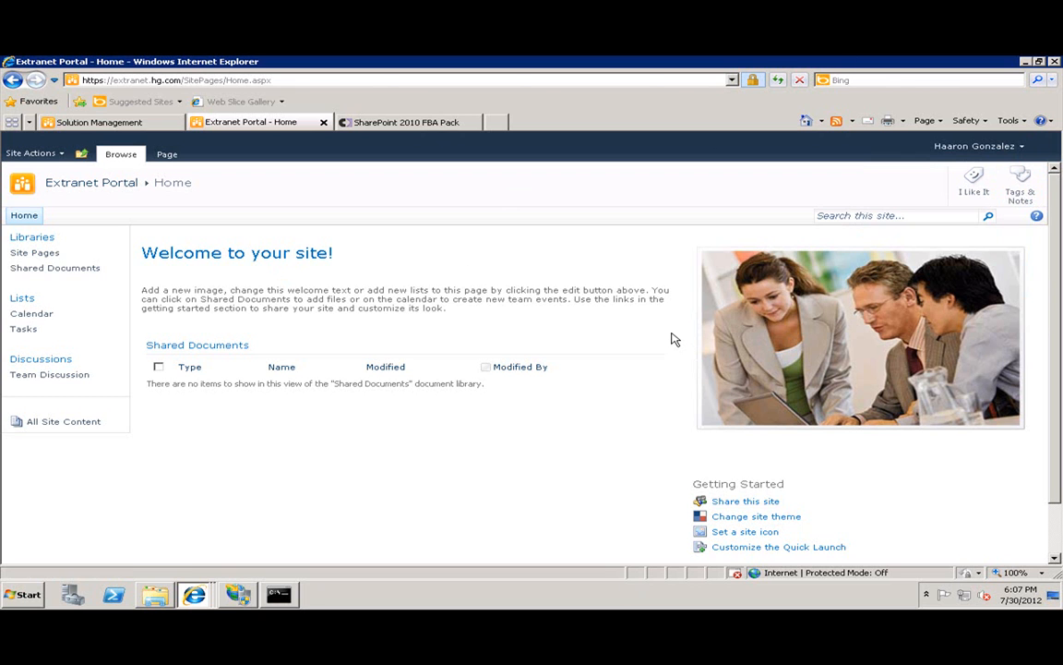
pyautogui.click(166, 80)
pyautogui.moveTo(182, 80); pyautogui.dragTo(52, 78)
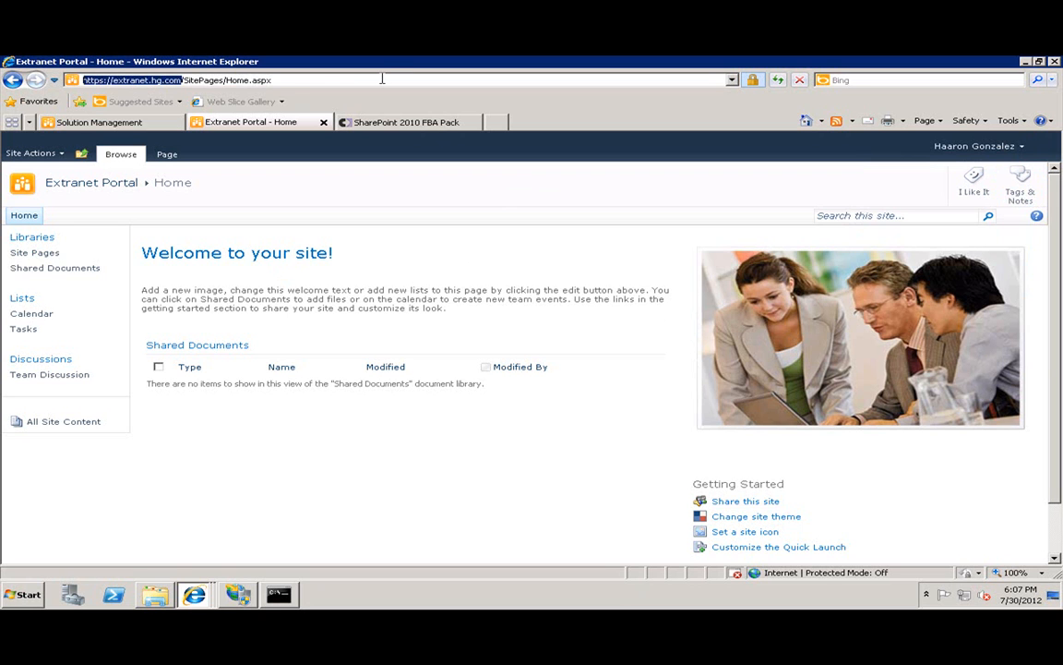
pyautogui.click(438, 307)
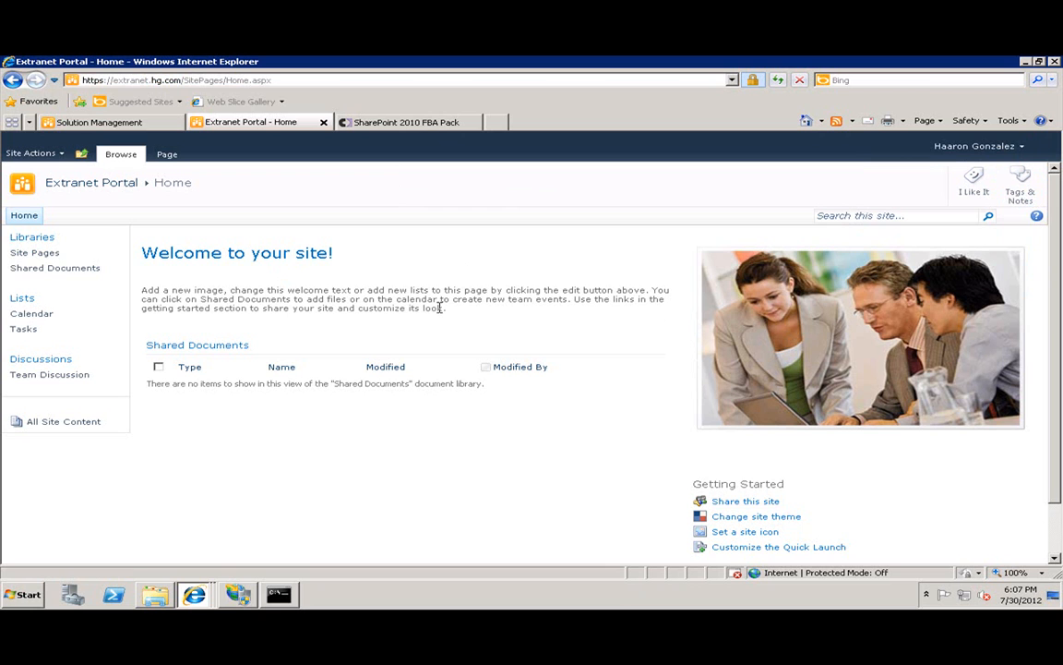